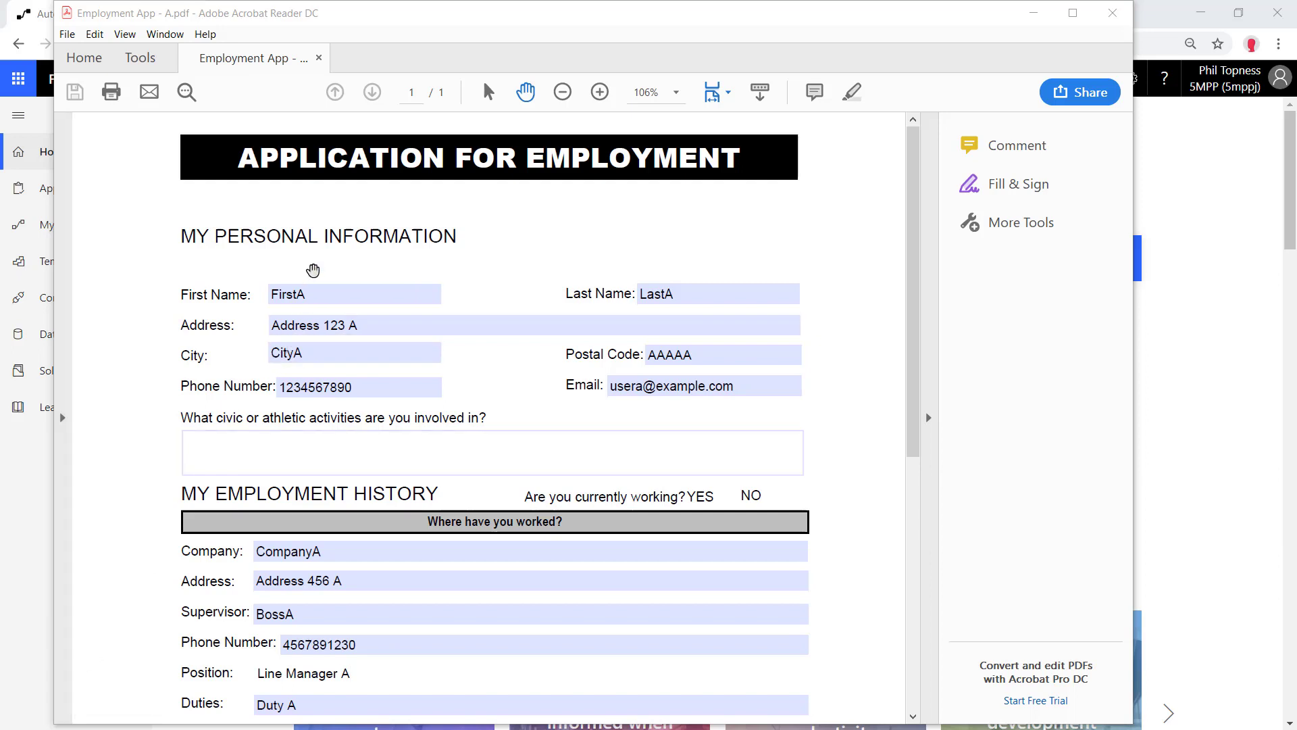
Review the filled First Name, Last Name and other application fields, then close Acrobat Reader
click(291, 294)
click(533, 307)
click(717, 292)
click(449, 278)
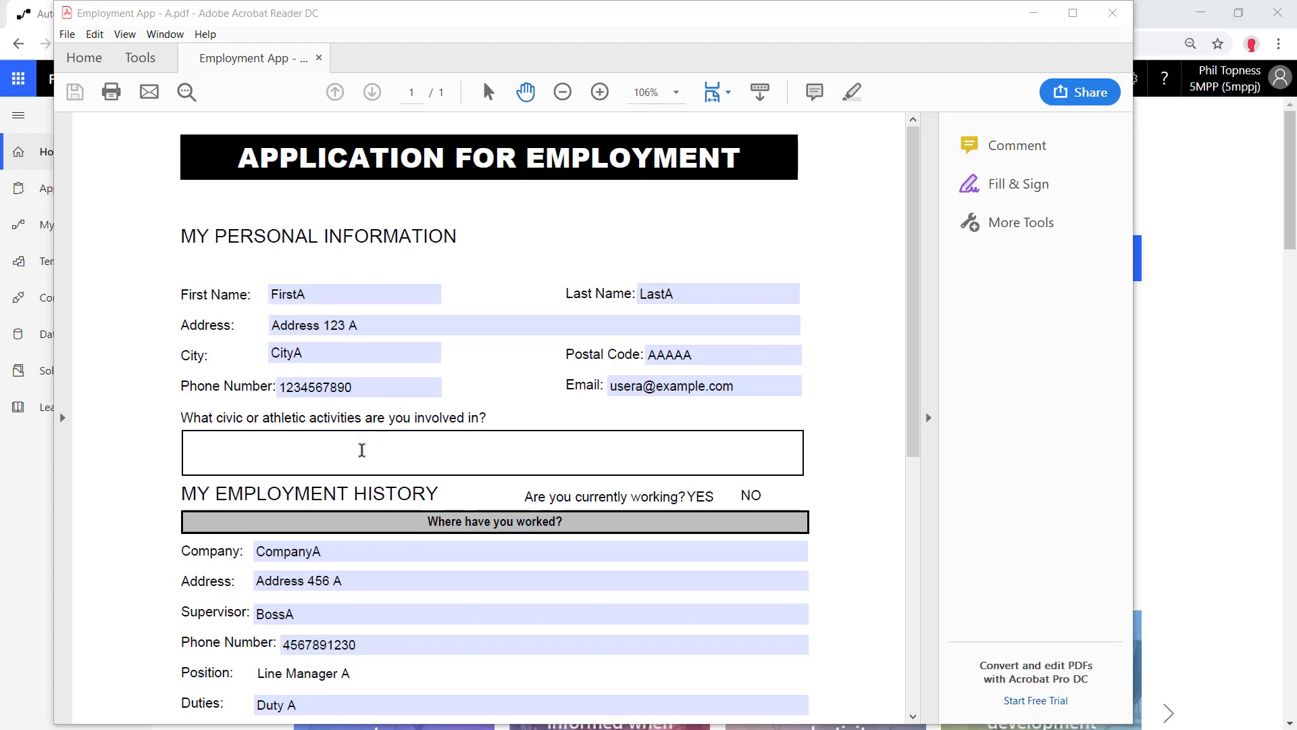
click(1112, 13)
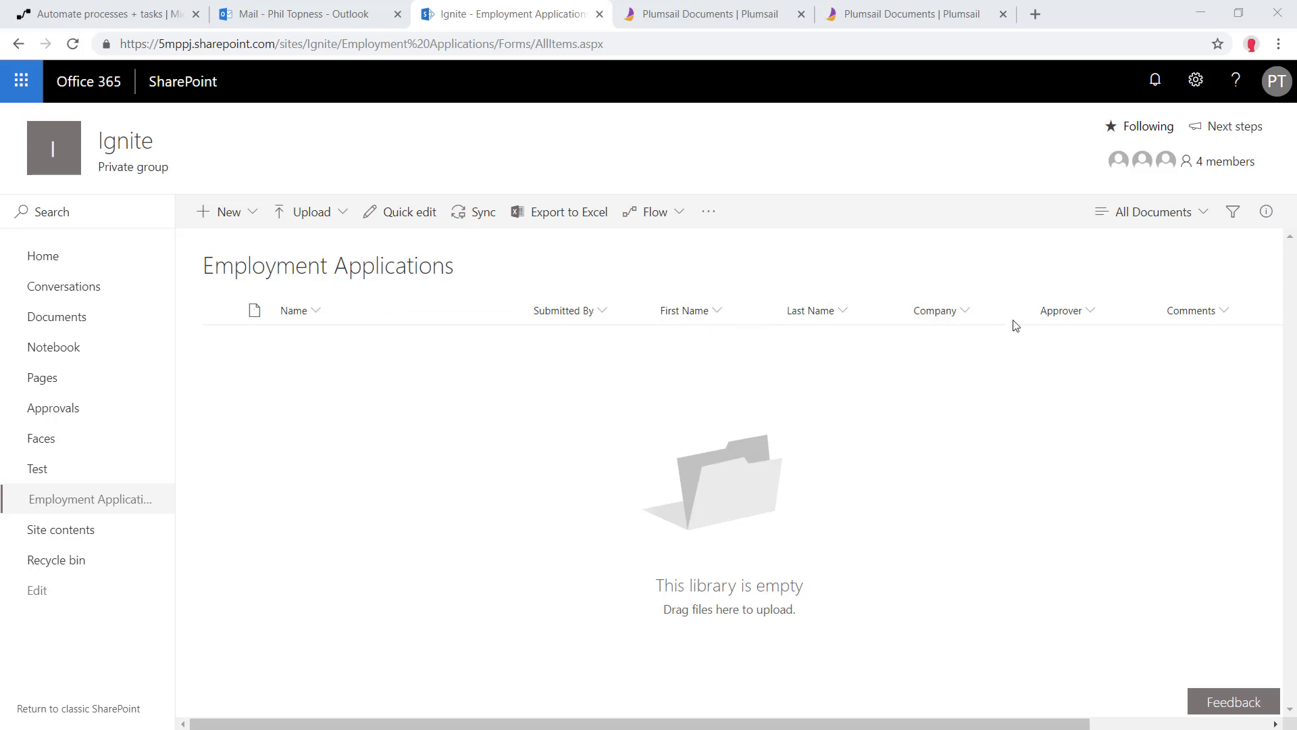
Scroll the empty Employment Applications library to the Approval column and back, then switch to Microsoft Flow
drag(913, 725, 1042, 725)
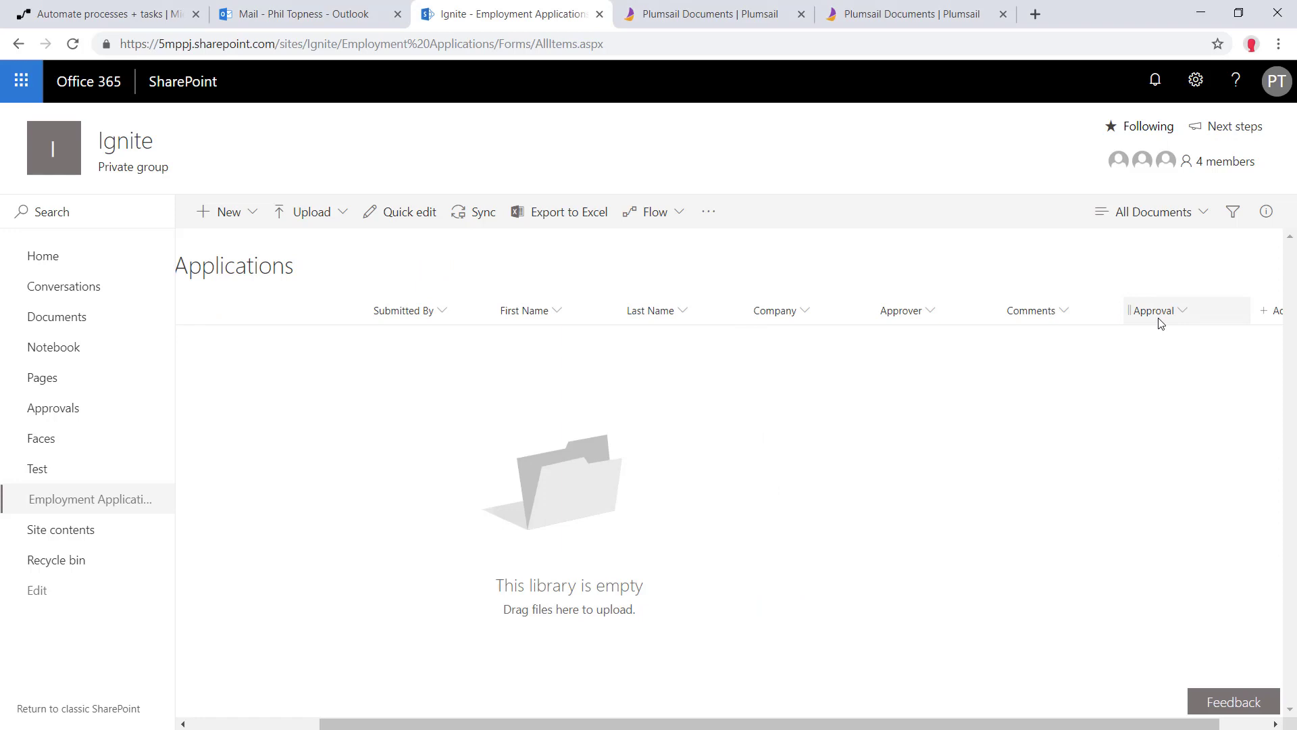
drag(840, 723, 708, 723)
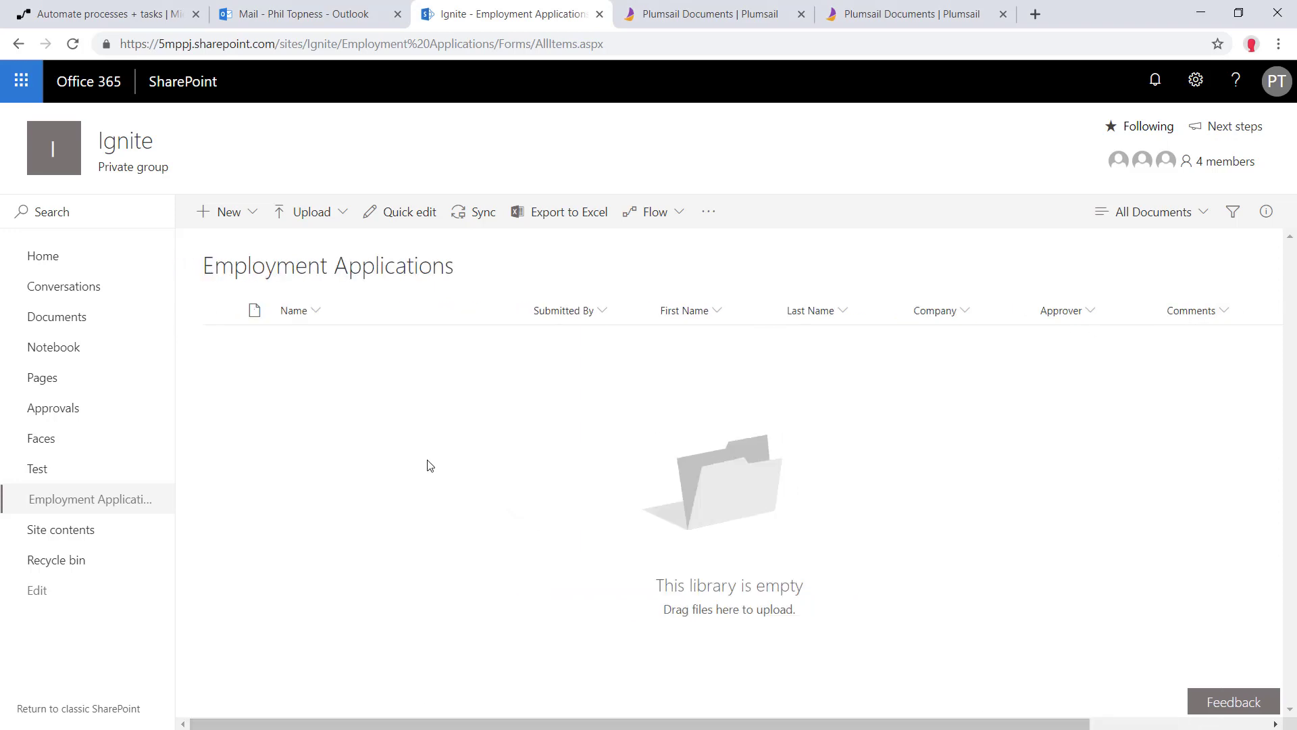
key(ctrl+1)
Start a blank flow with the 'When a new email arrives' trigger and add a mailbox connection
click(59, 237)
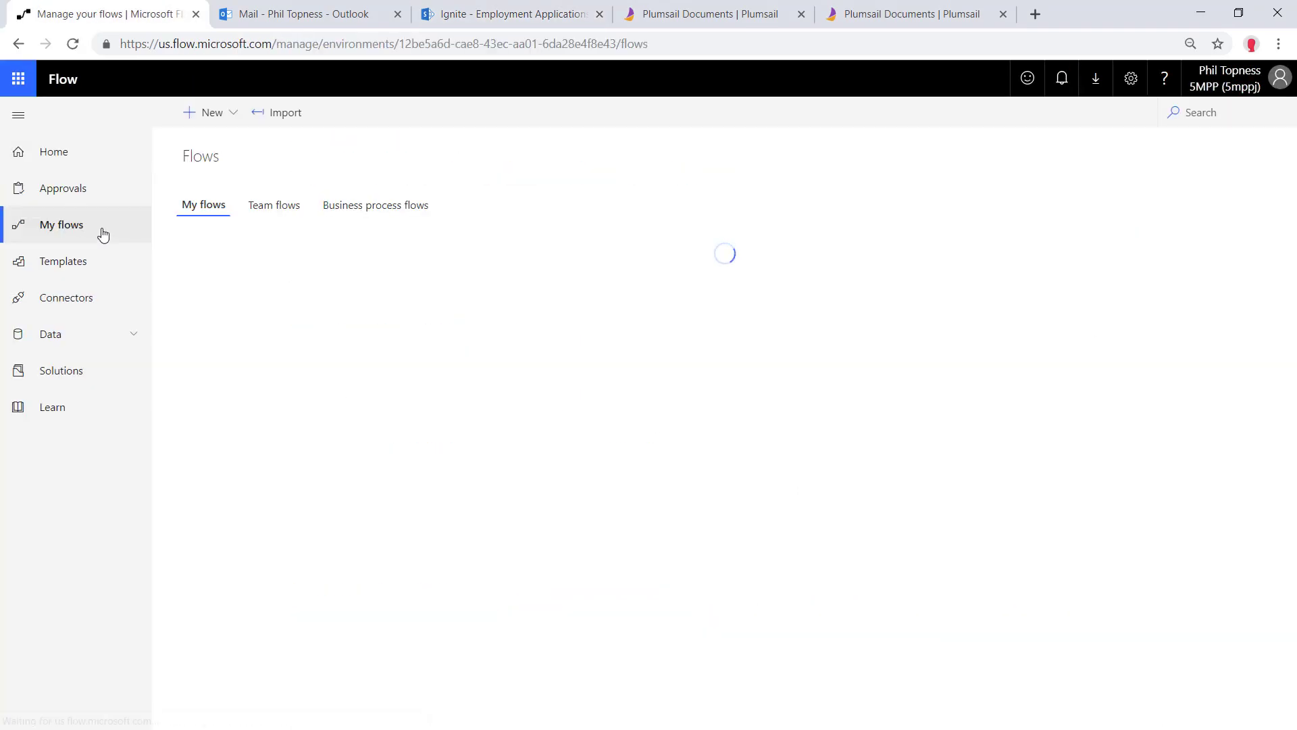
click(229, 116)
click(230, 140)
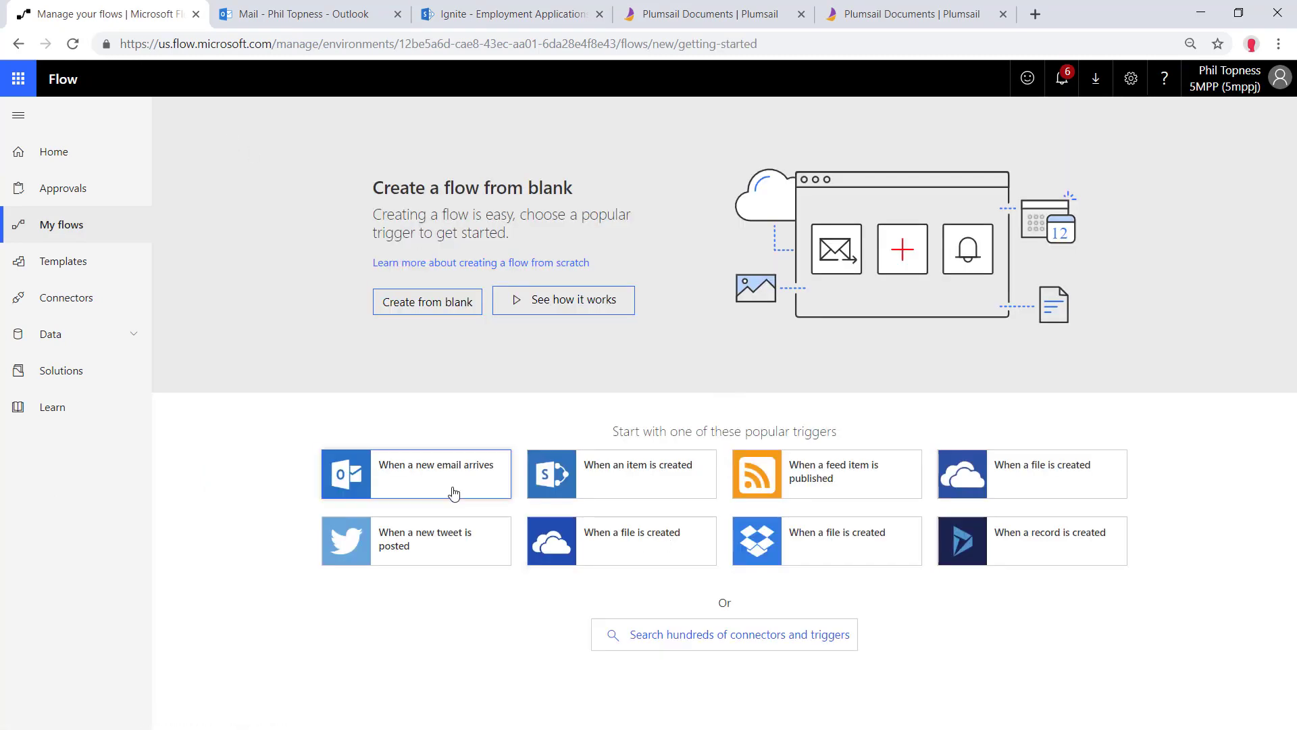
click(451, 481)
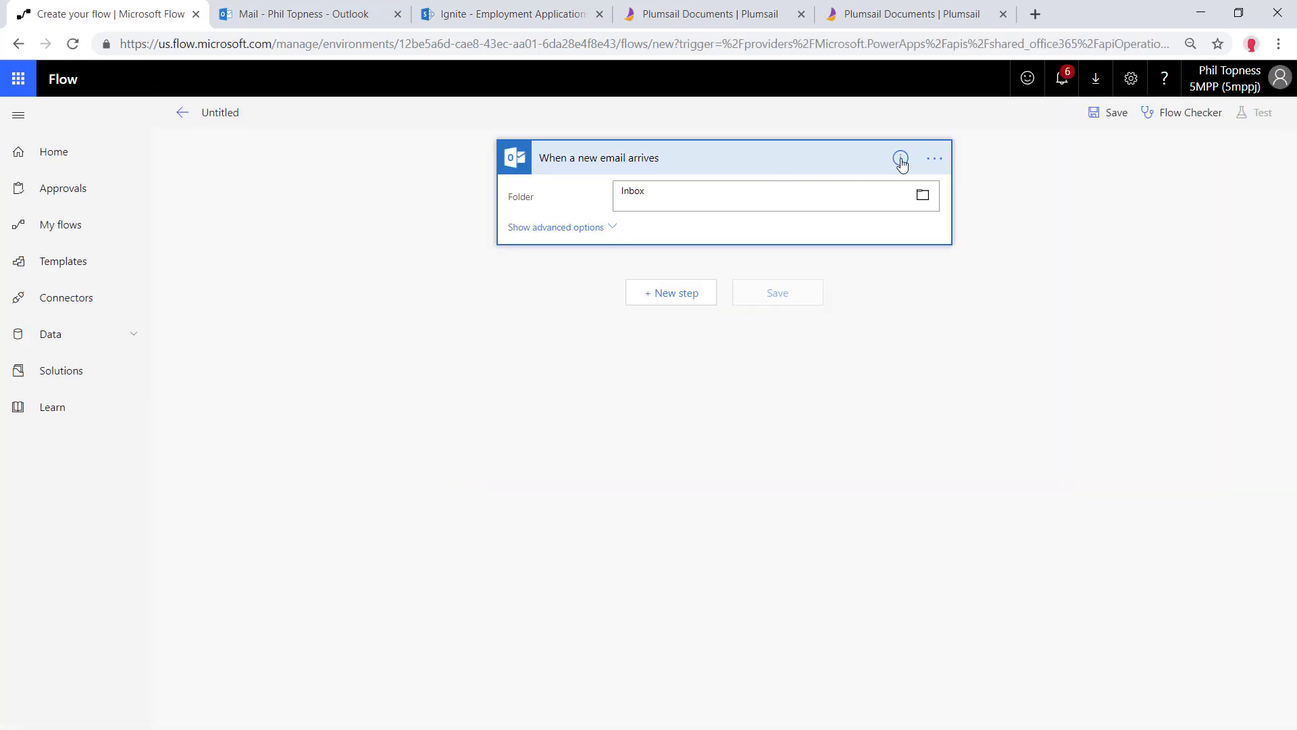
click(925, 161)
click(990, 400)
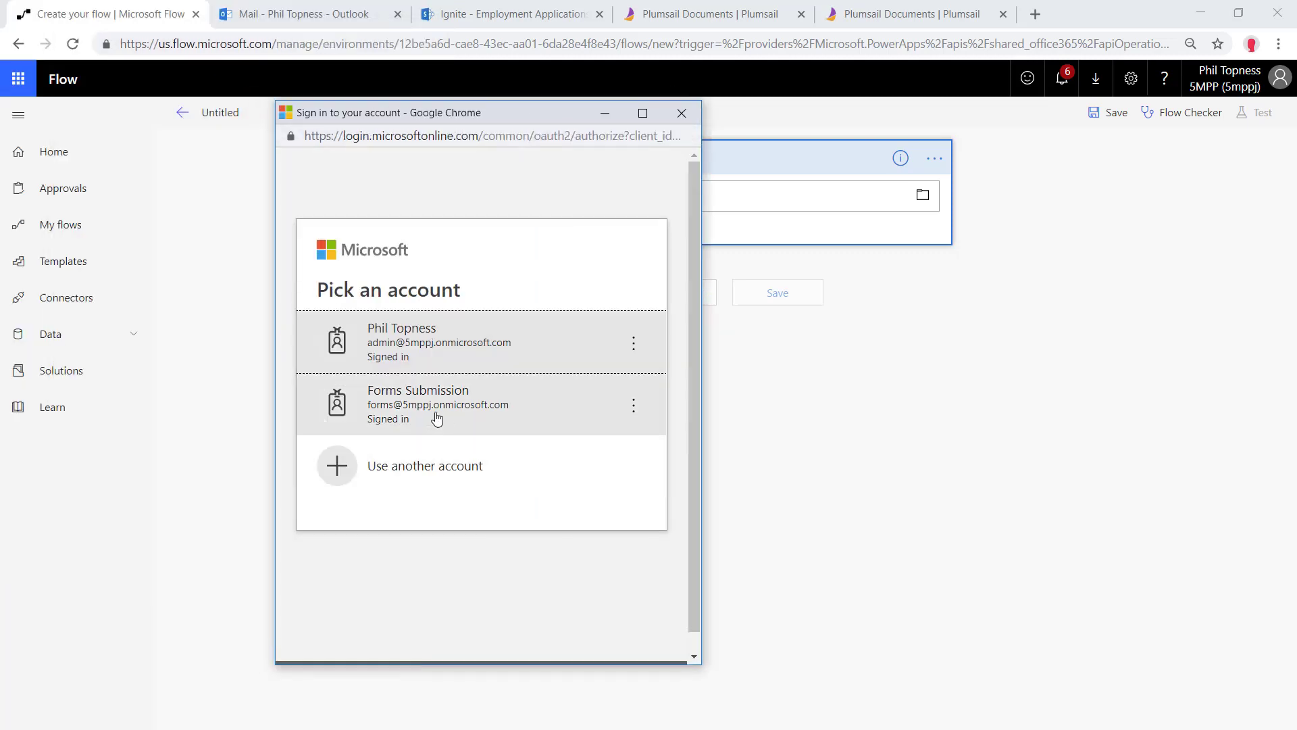
click(428, 419)
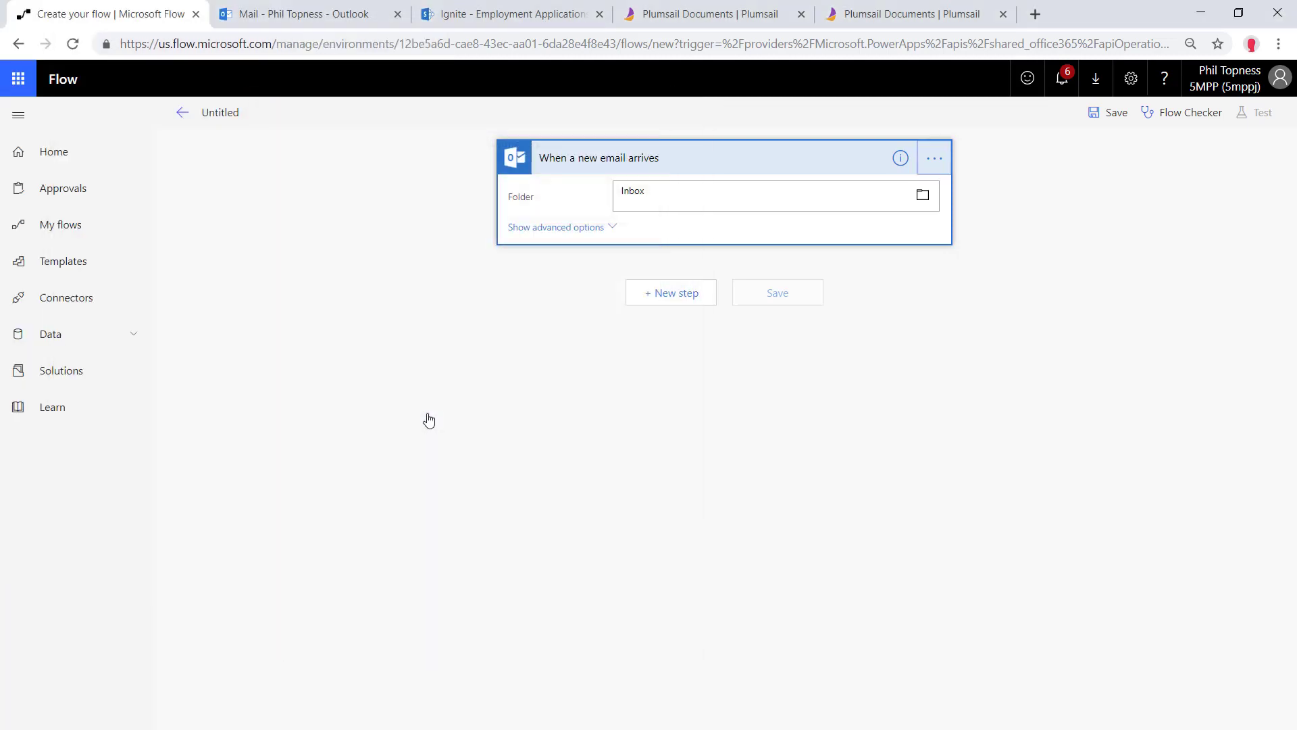
Set the trigger's Has Attachment and Include Attachments options to Yes
click(595, 227)
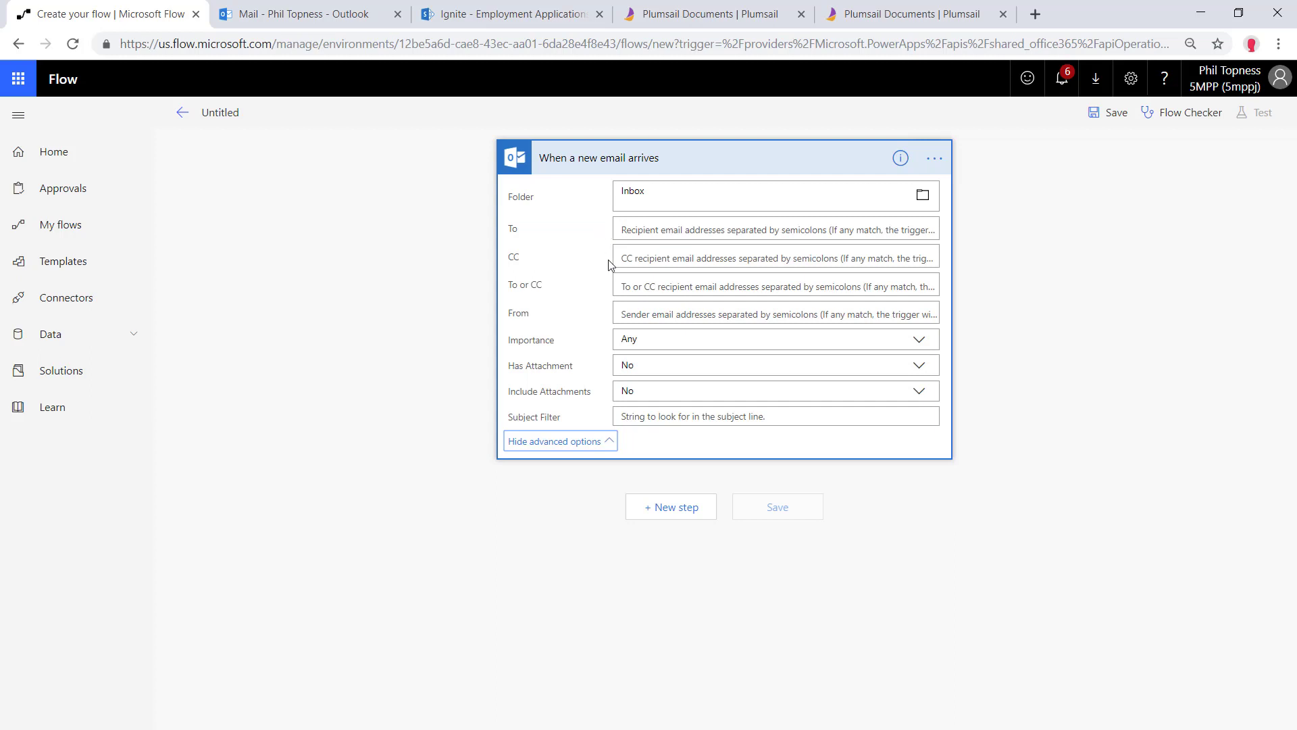
click(650, 365)
click(631, 400)
click(649, 390)
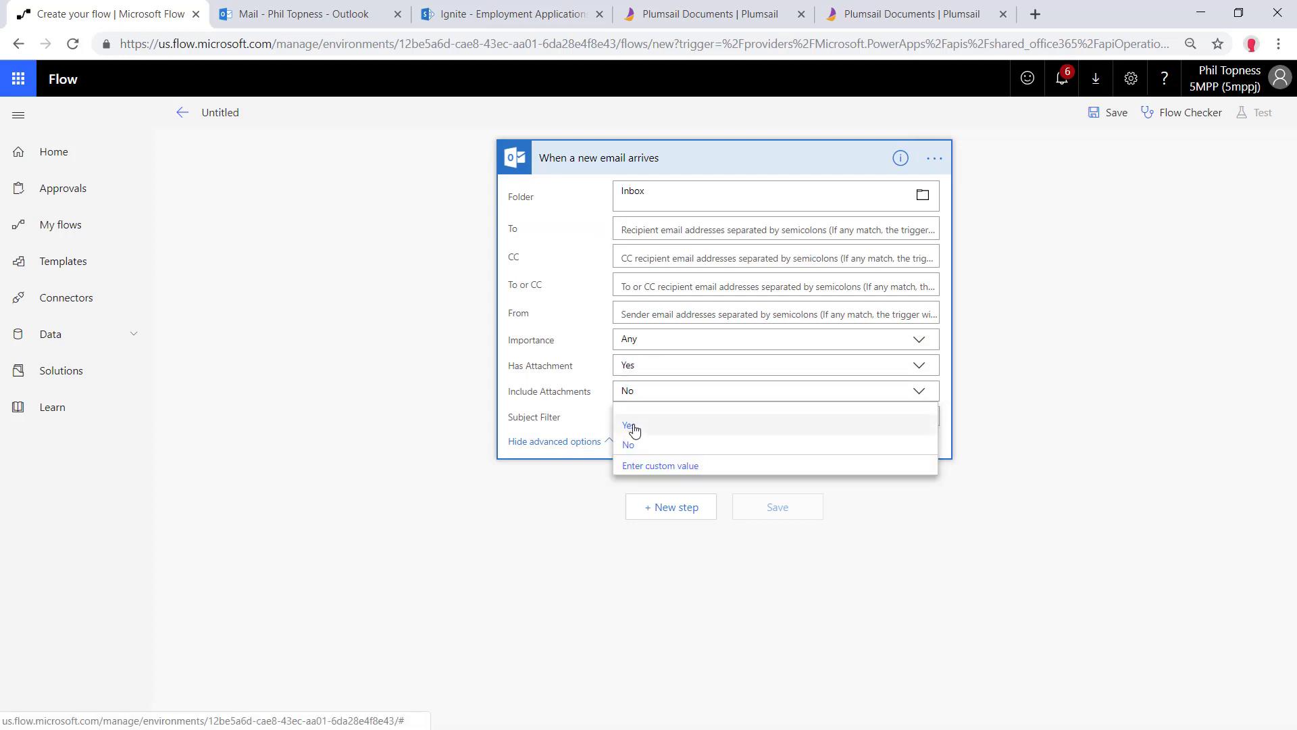
click(628, 425)
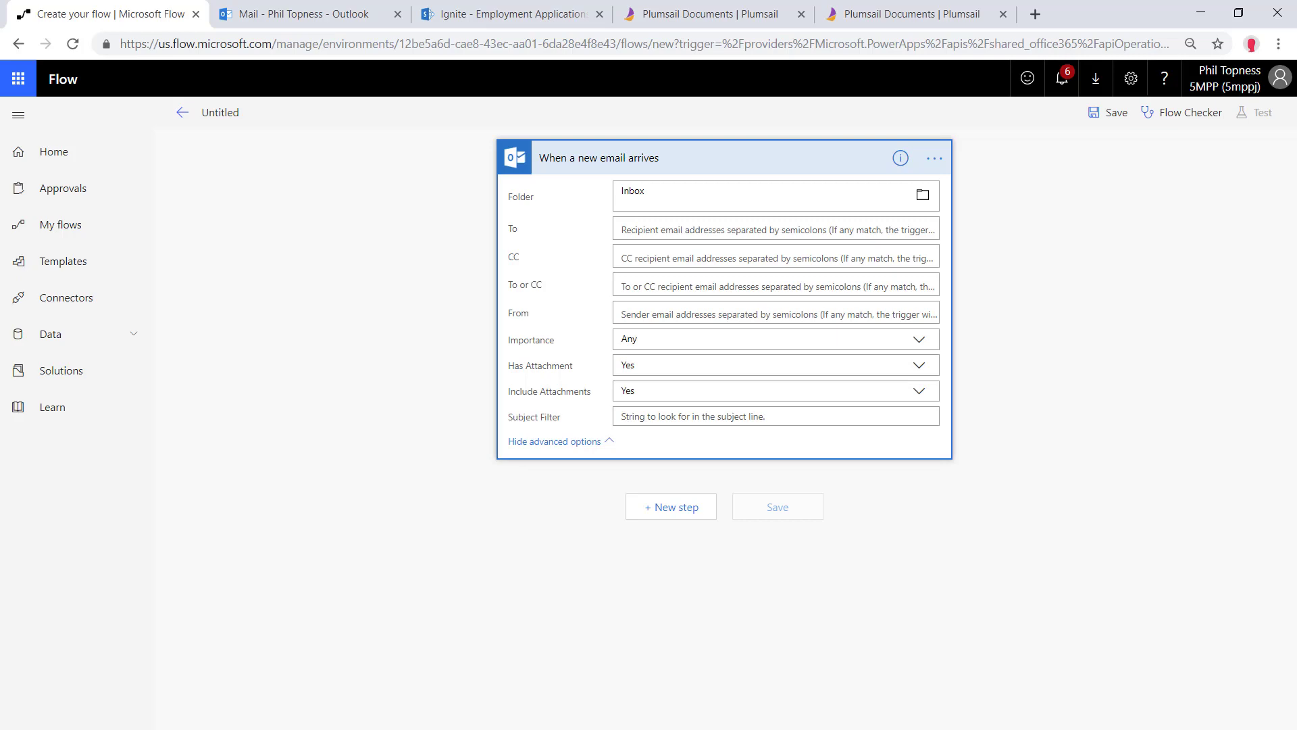
Add an Apply to each loop over the email's Attachments
click(660, 505)
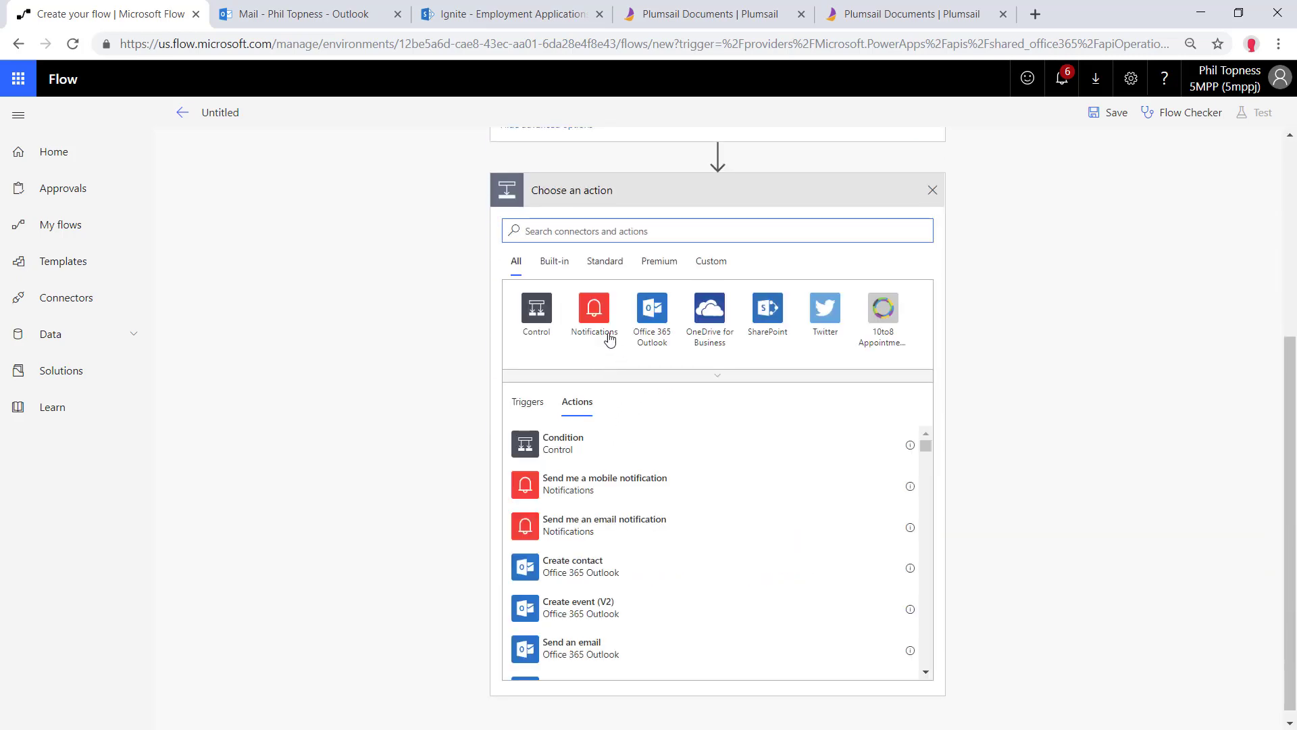
click(537, 307)
click(580, 358)
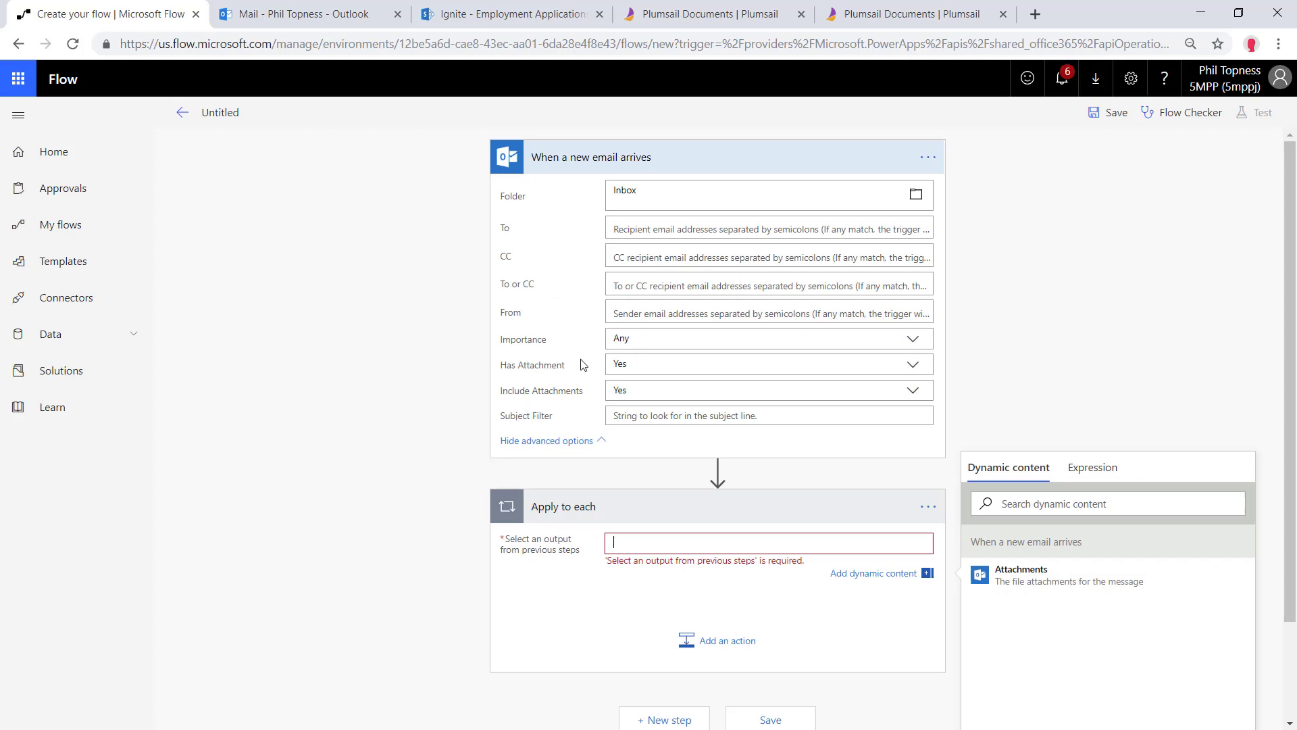
scroll(979, 515, down, 2)
click(1017, 453)
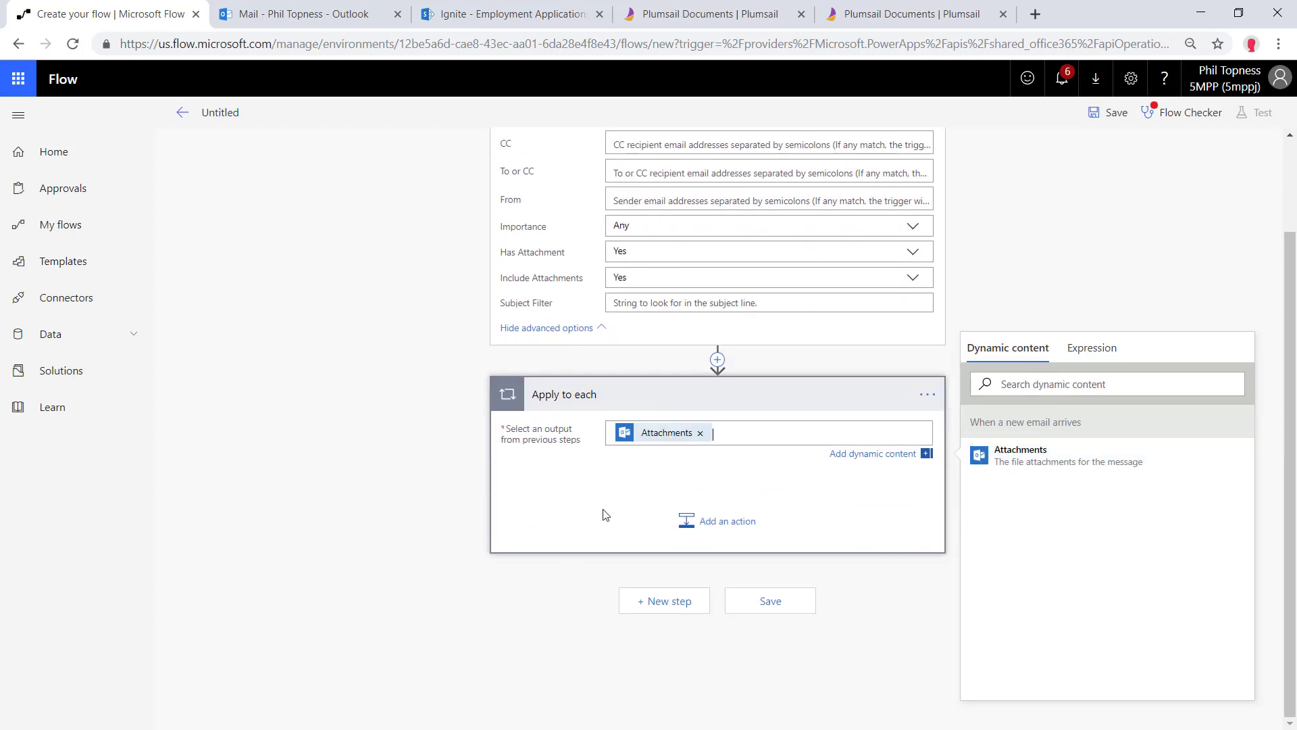
Add a SharePoint Create file action on the Ignite site in /Employment Applications
click(710, 527)
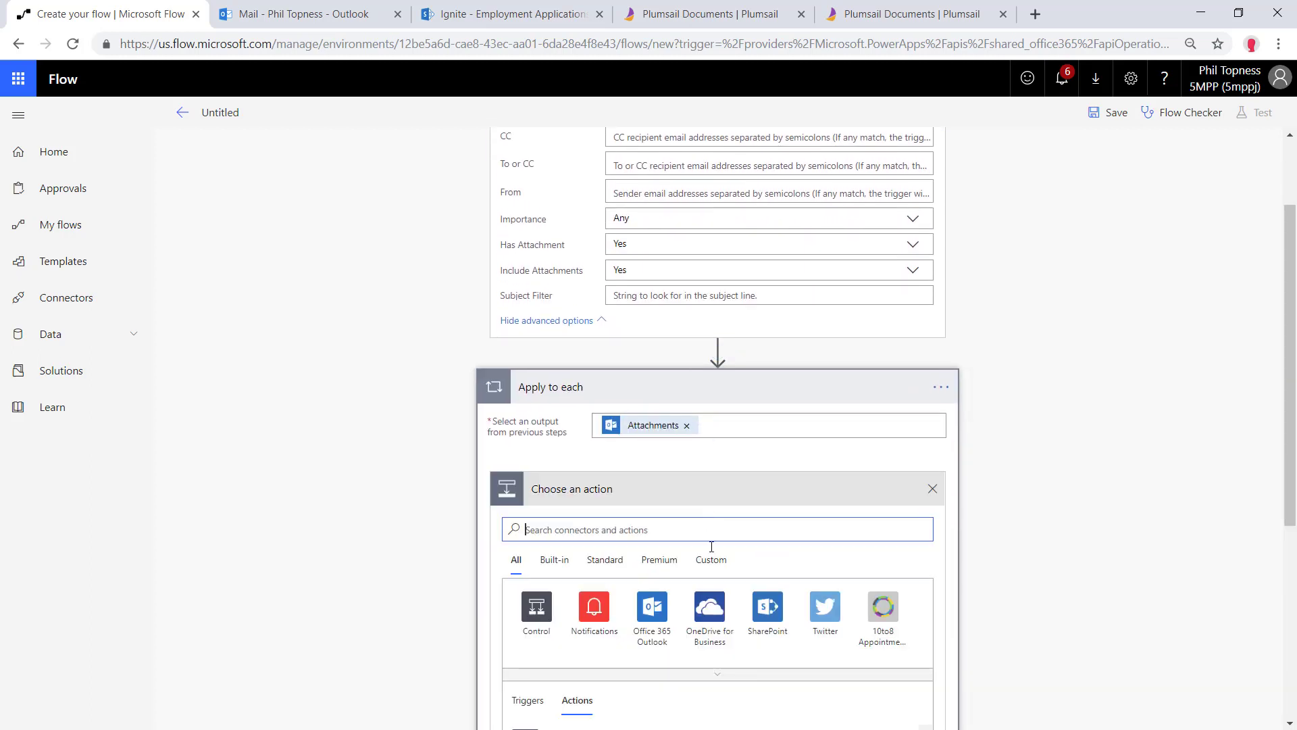
click(768, 606)
scroll(744, 581, down, 4)
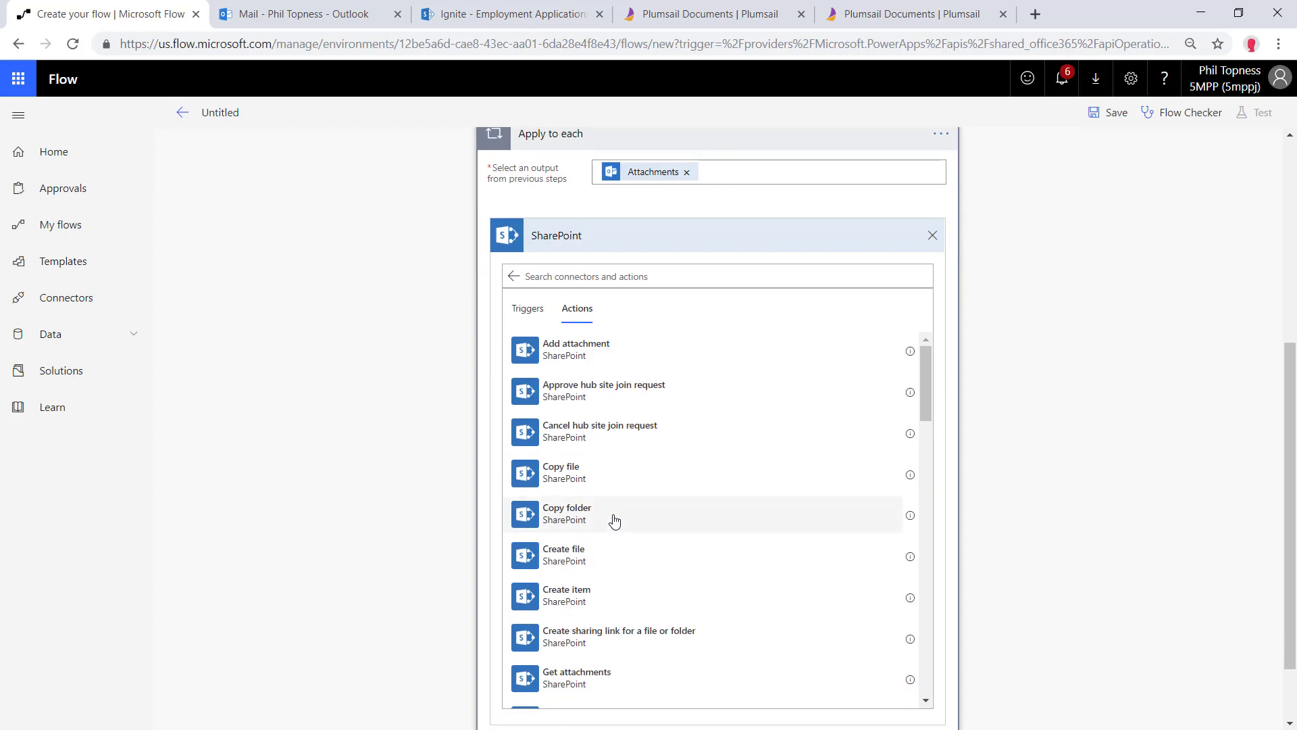
click(605, 560)
click(909, 460)
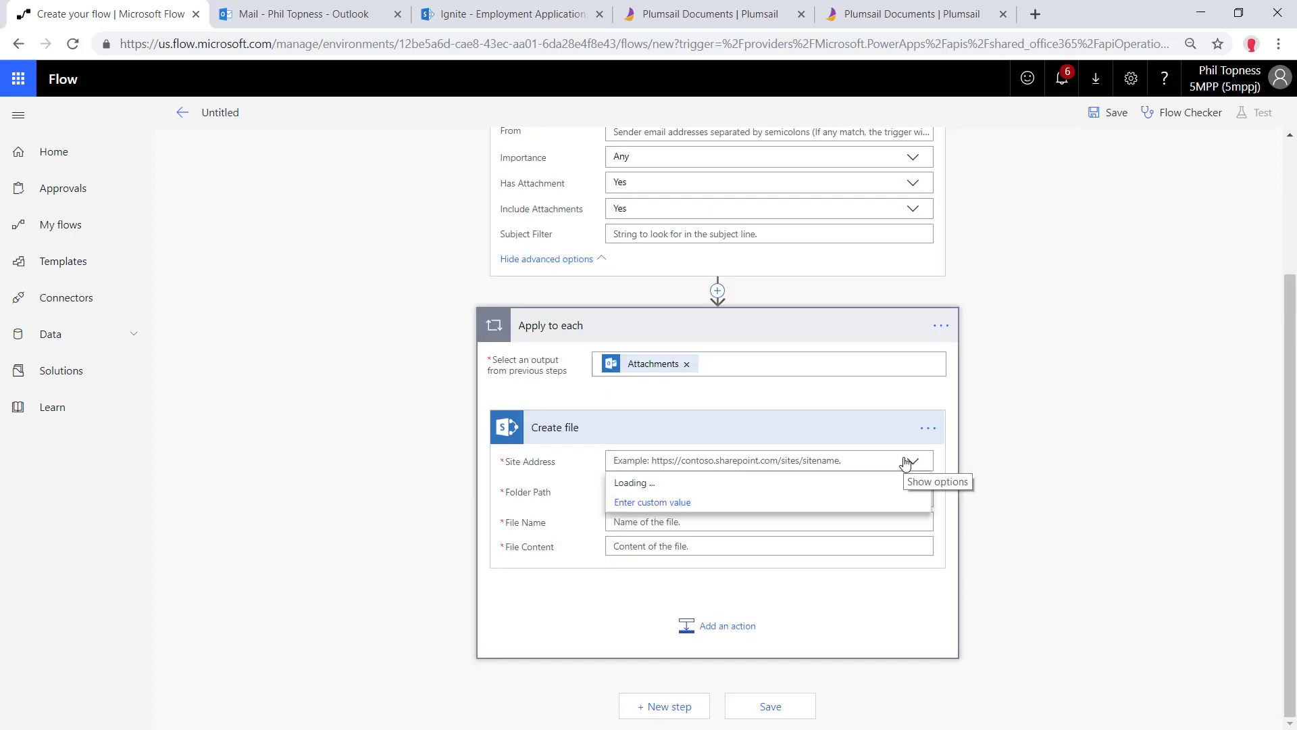
click(654, 531)
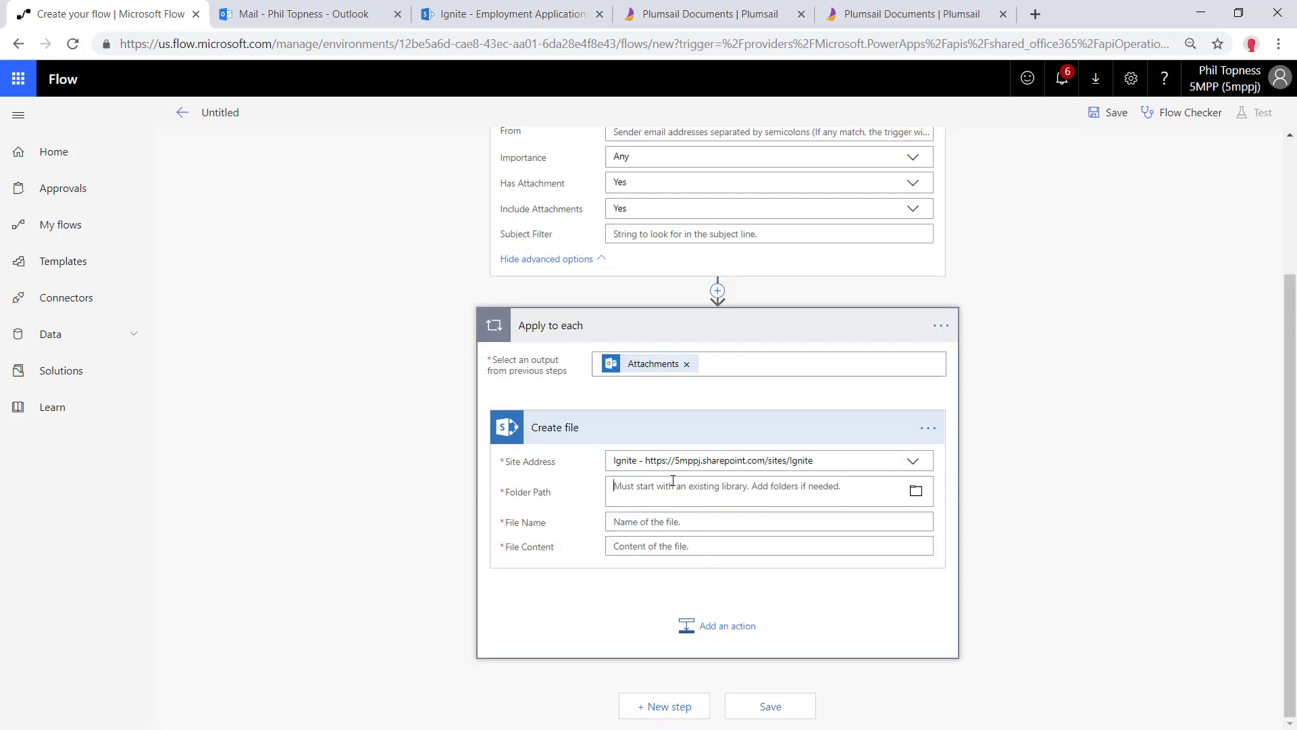
click(879, 487)
click(915, 426)
click(998, 642)
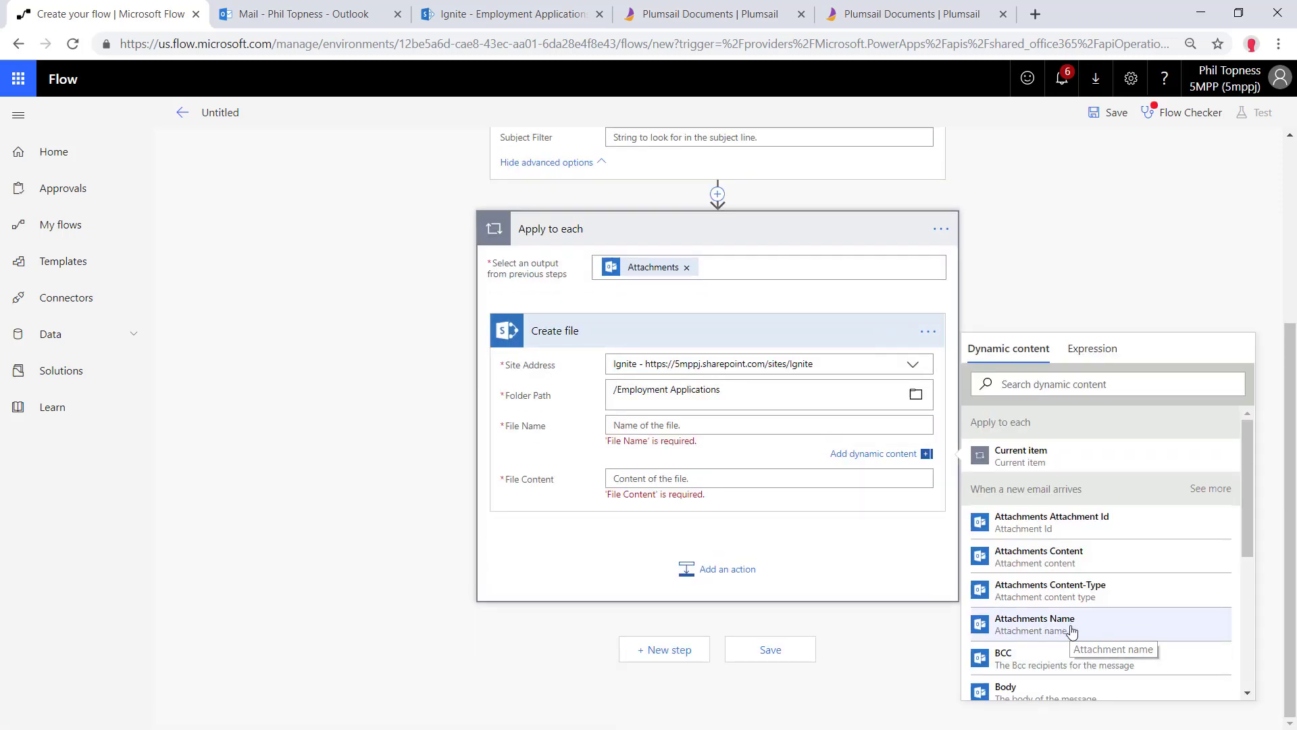
Set the file name to Attachments Name and File Content to Attachments Content
click(1072, 627)
click(806, 479)
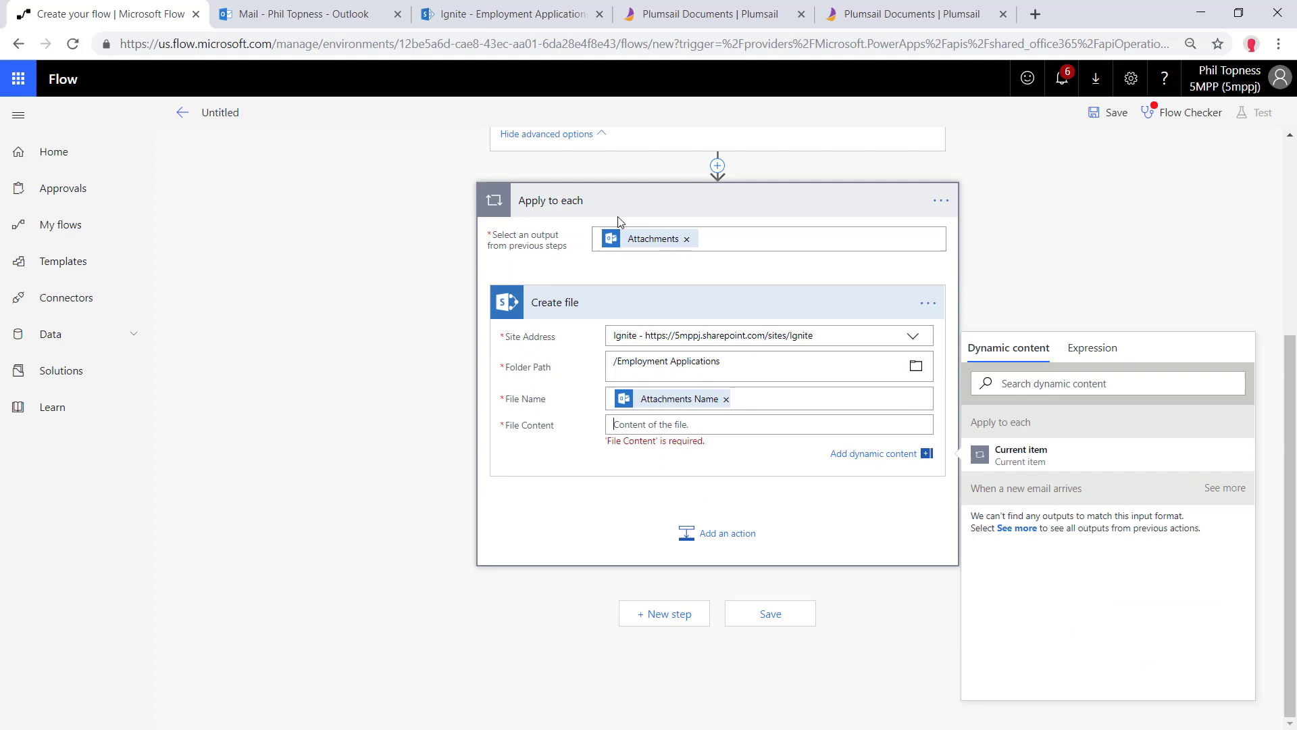
click(1014, 528)
click(1046, 556)
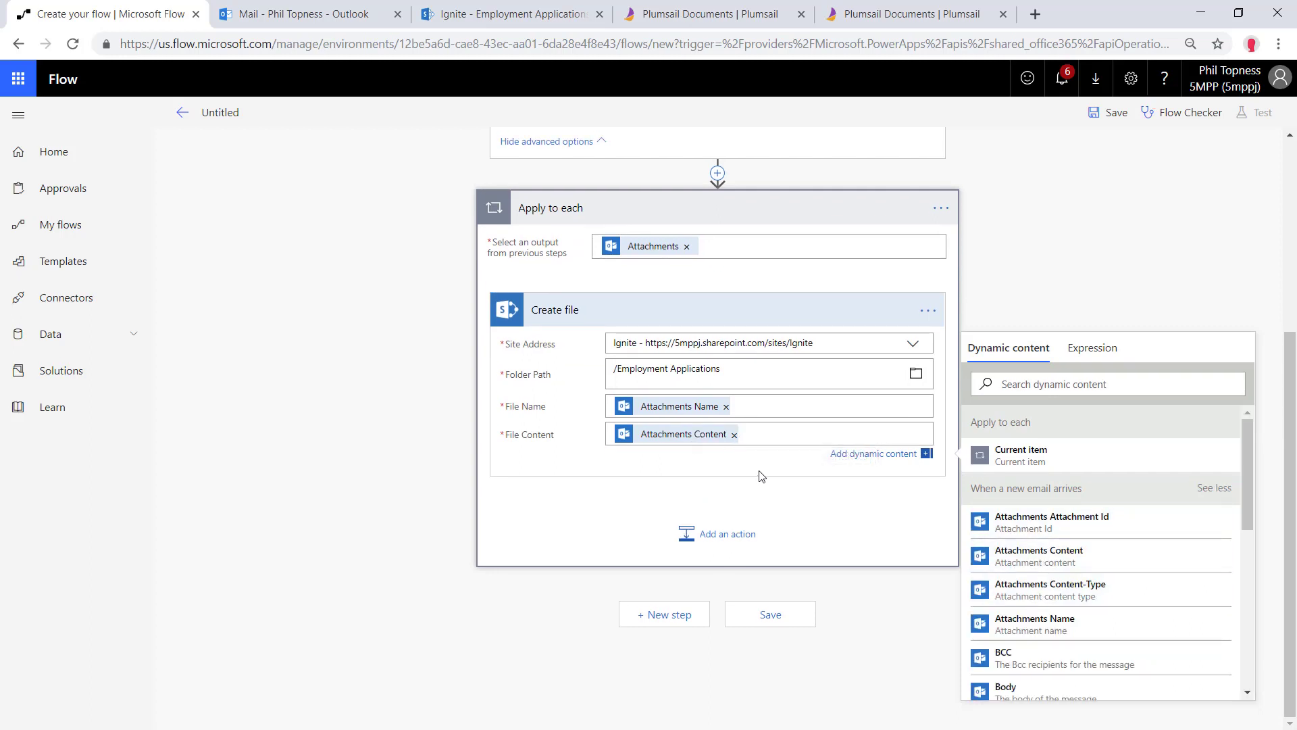
Add the Plumsail Documents 'Get Form from PDF' action inside the loop
click(725, 540)
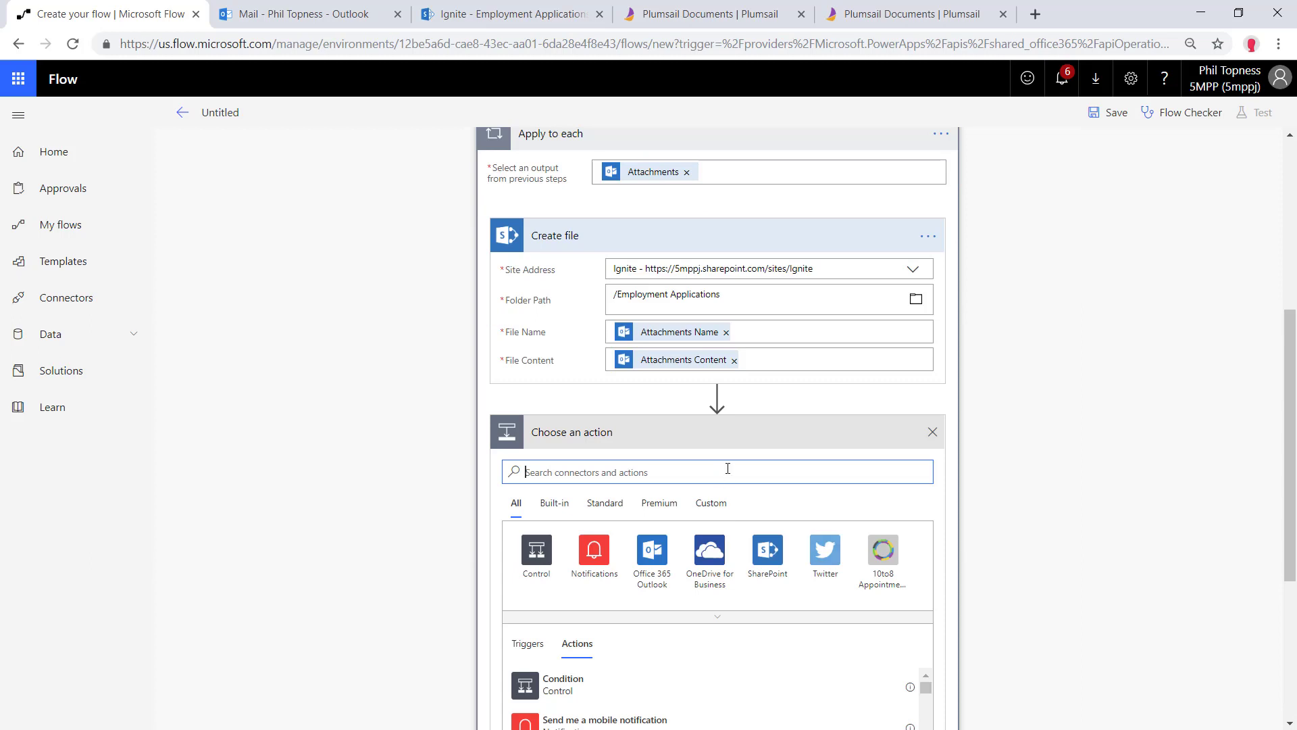
text(plumsa)
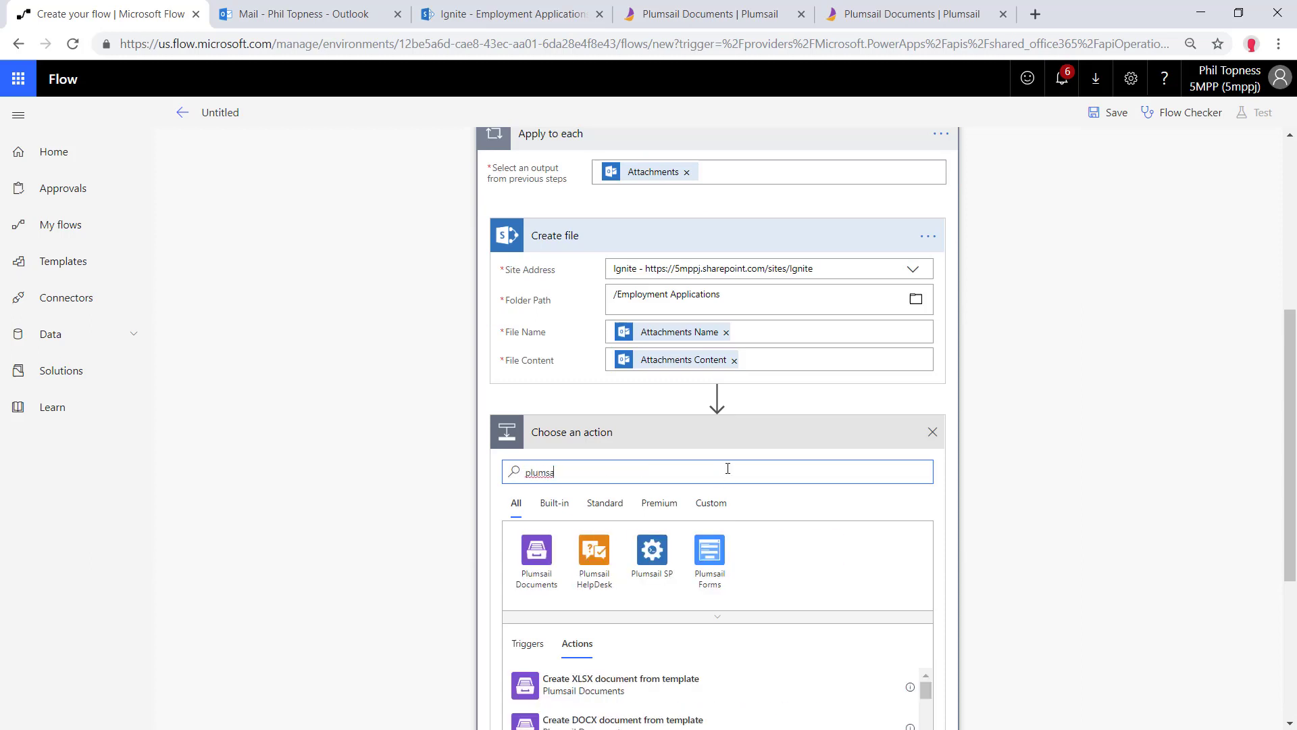
key(BackSpace)
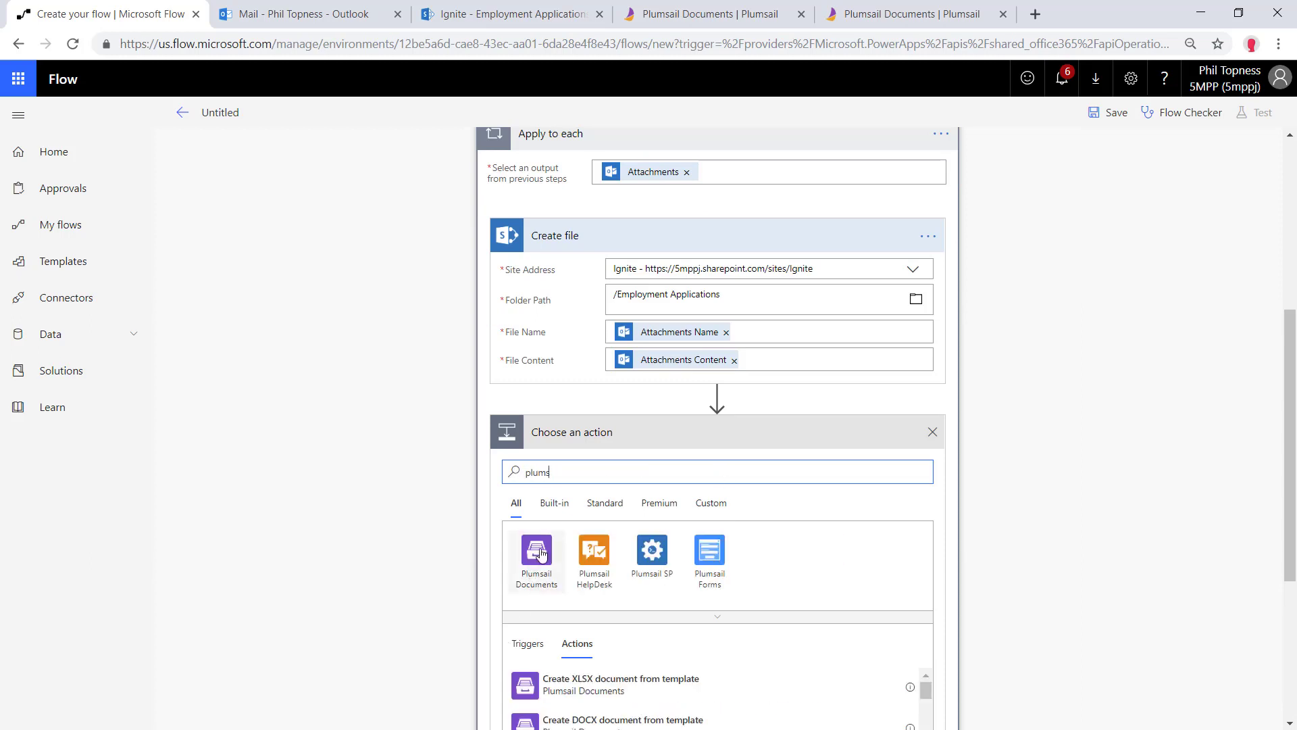
click(537, 550)
scroll(678, 617, down, 5)
scroll(678, 617, down, 1)
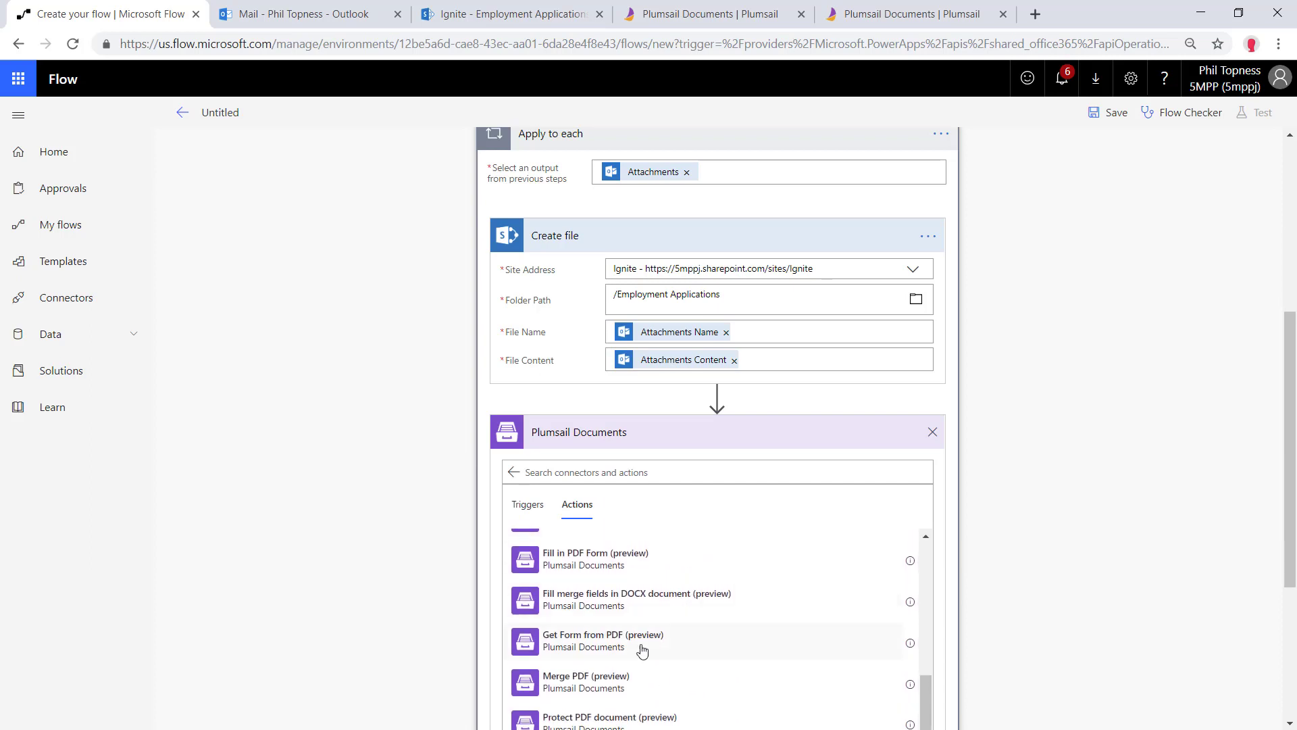
click(639, 647)
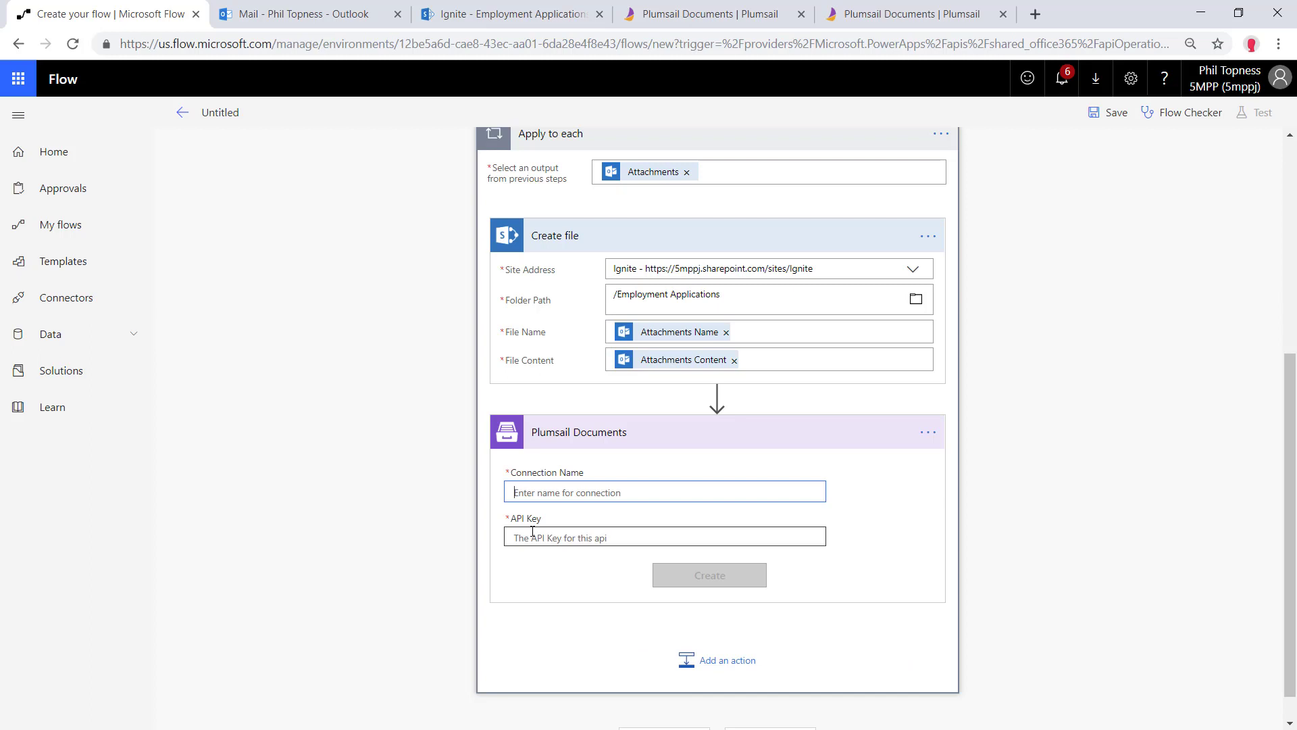
Sign in to the Plumsail account and open the Plumsail Documents product page
click(856, 14)
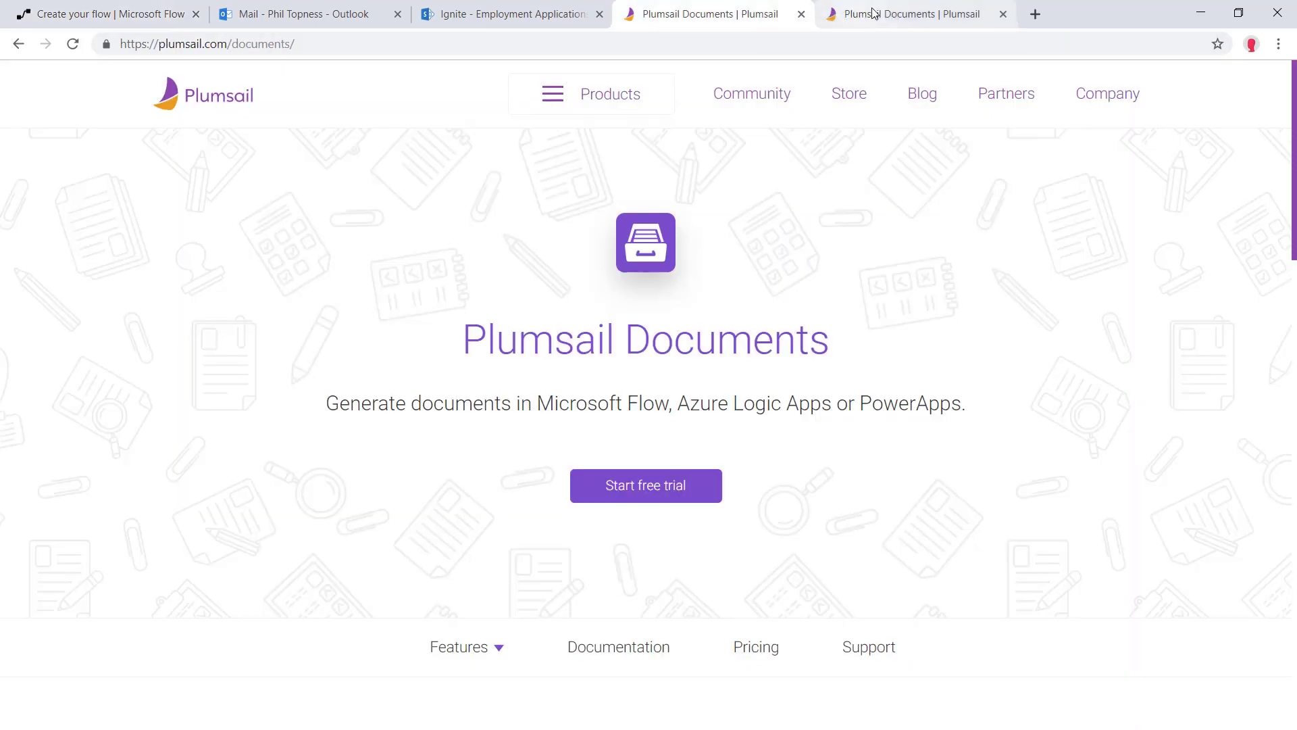
click(640, 486)
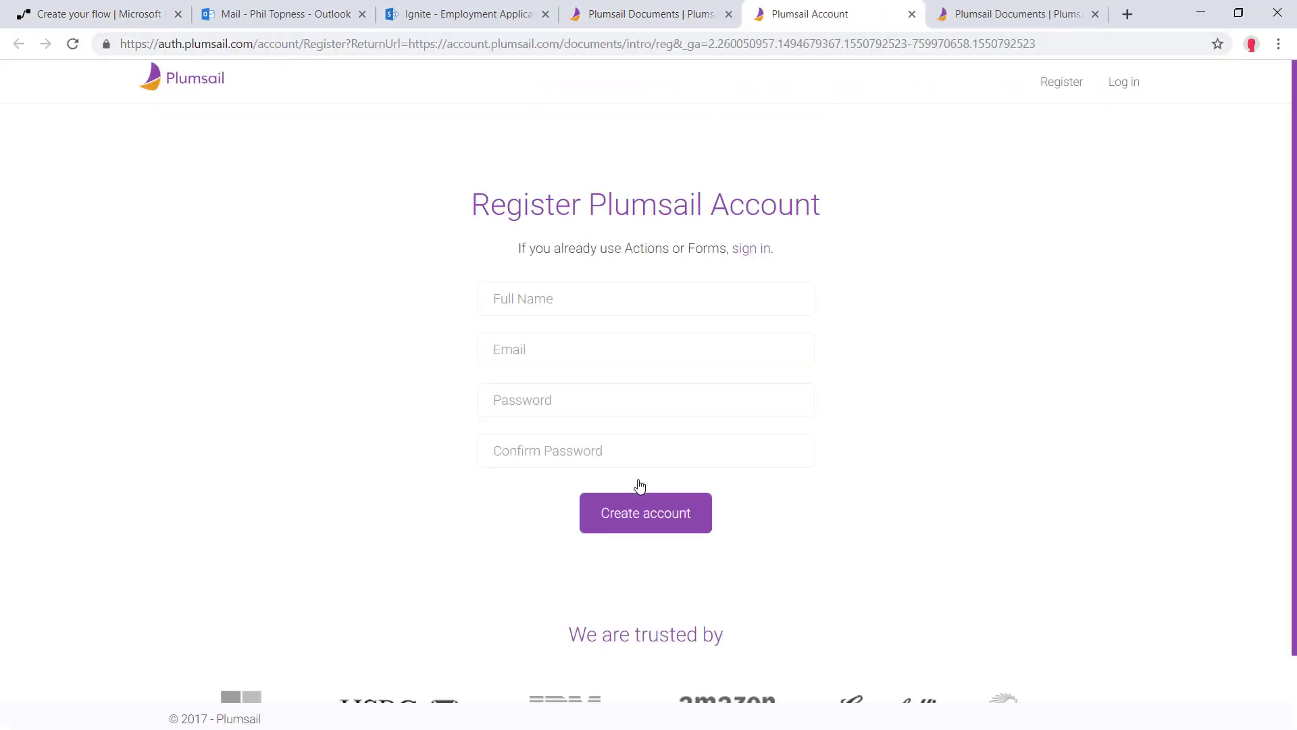
click(750, 250)
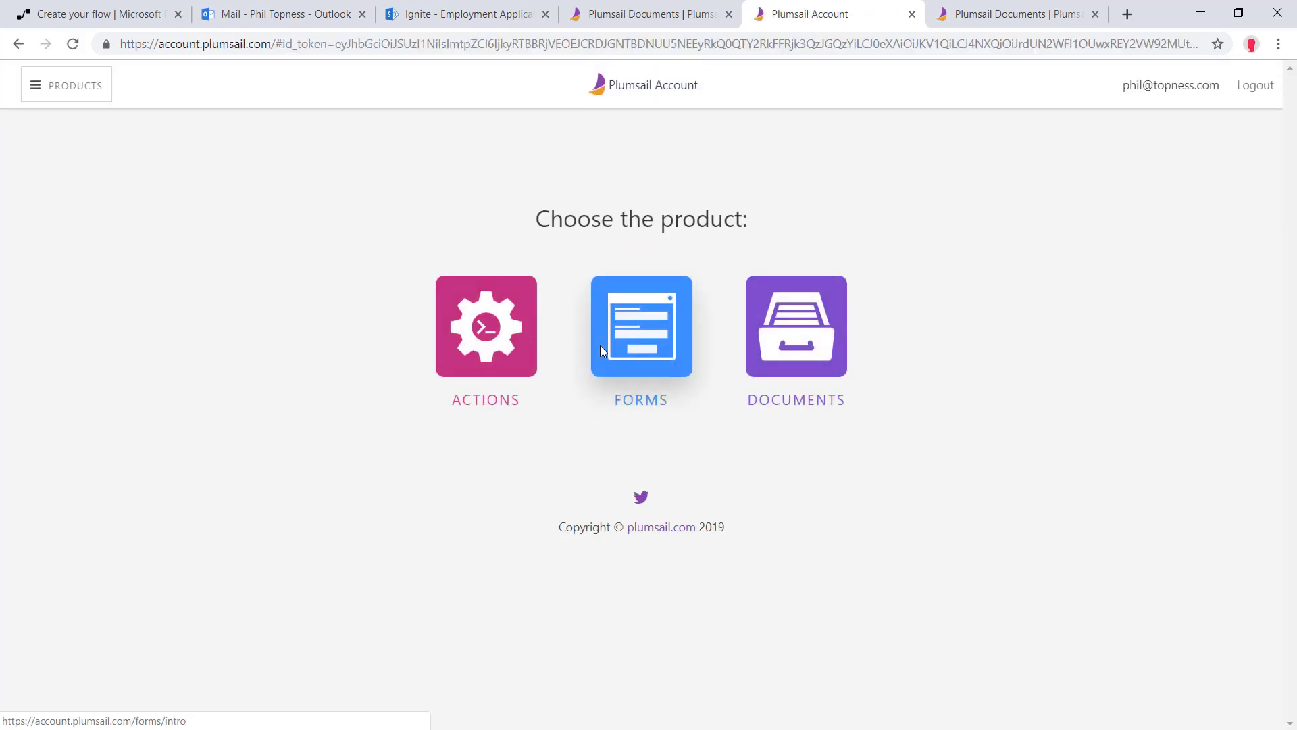
click(821, 350)
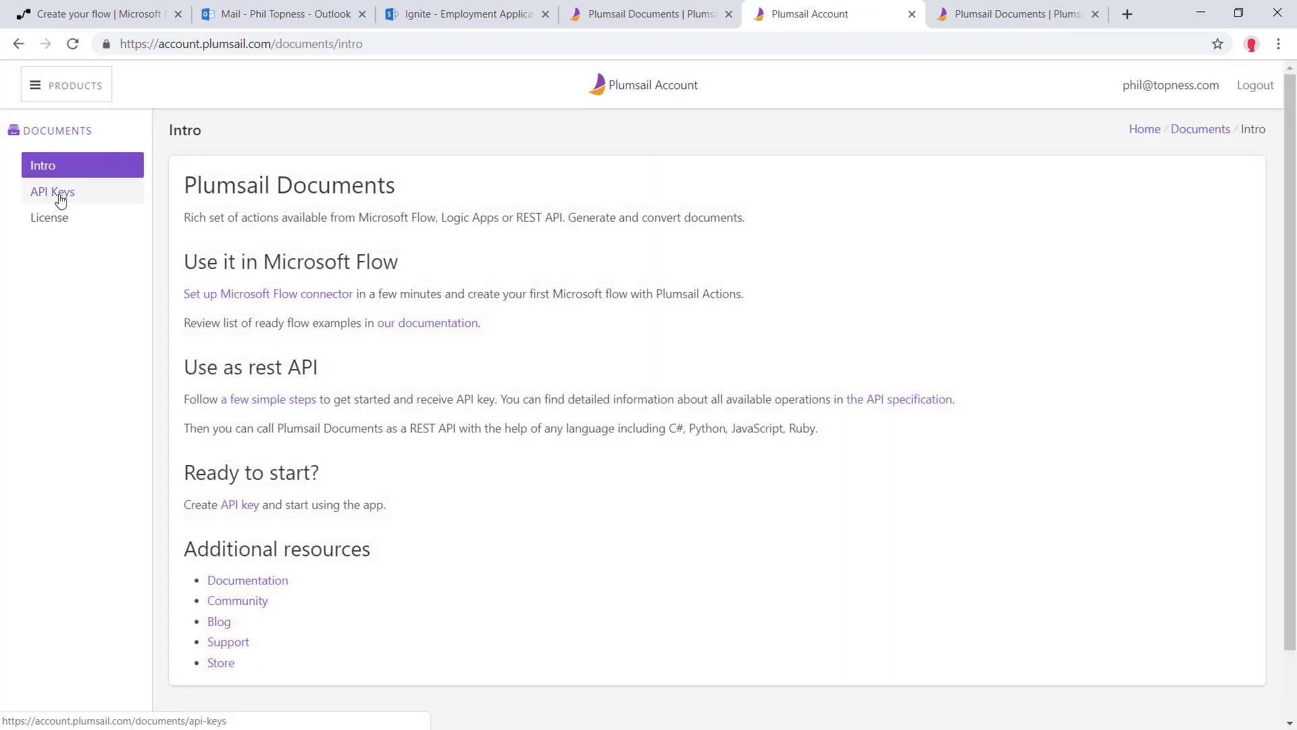
Create a new API key named 5MPP and copy its secret
click(60, 197)
click(210, 253)
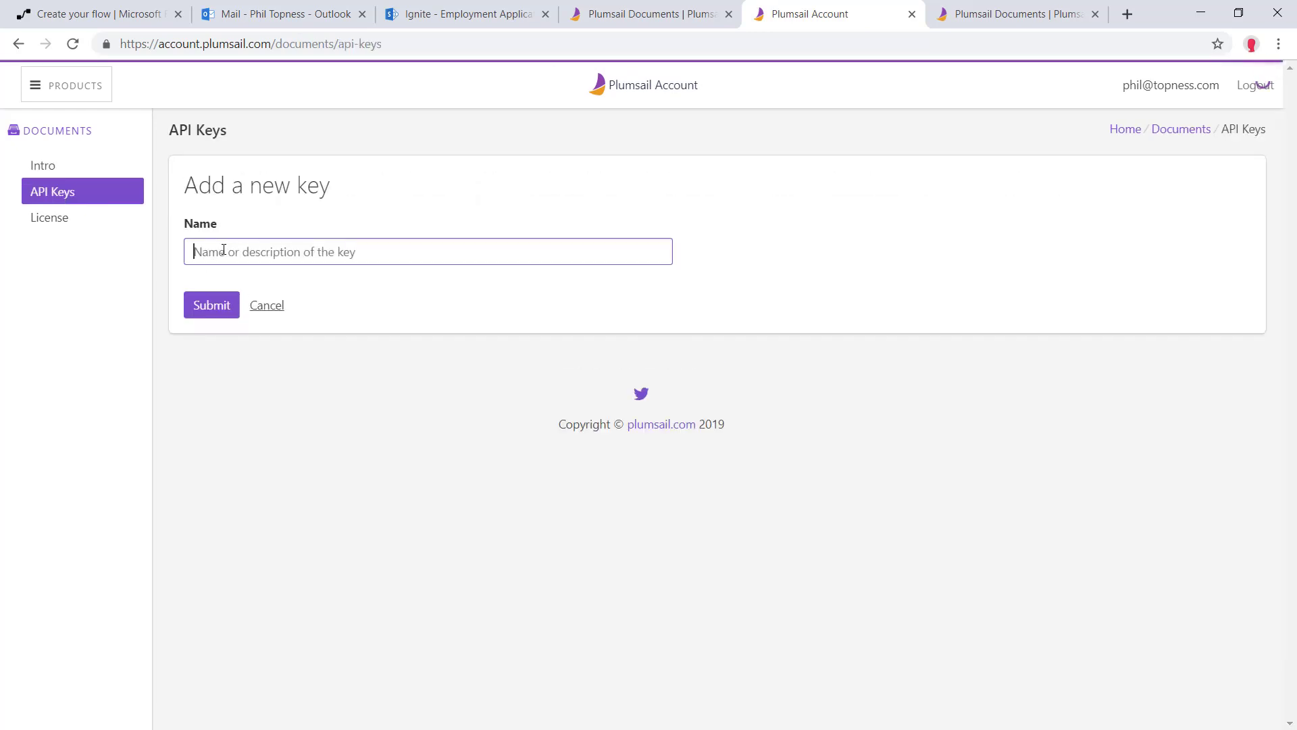
text(5MPP)
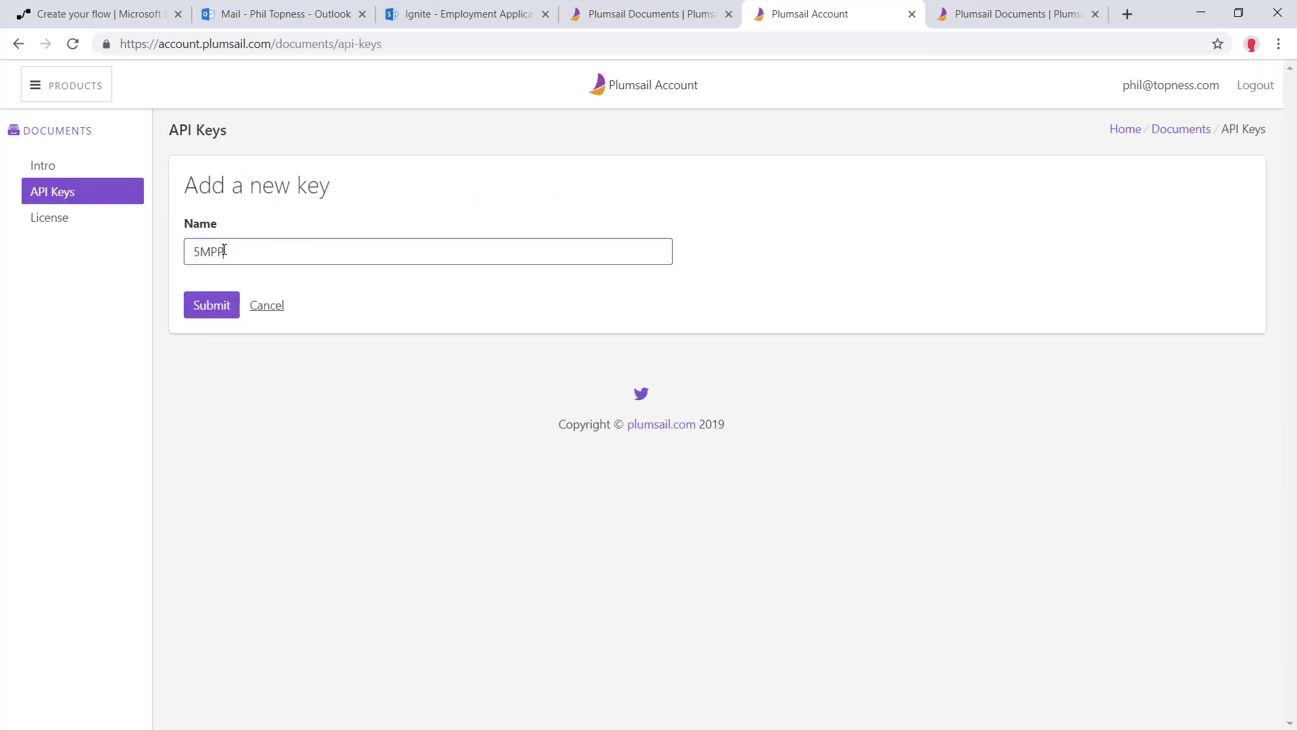
click(195, 309)
click(547, 250)
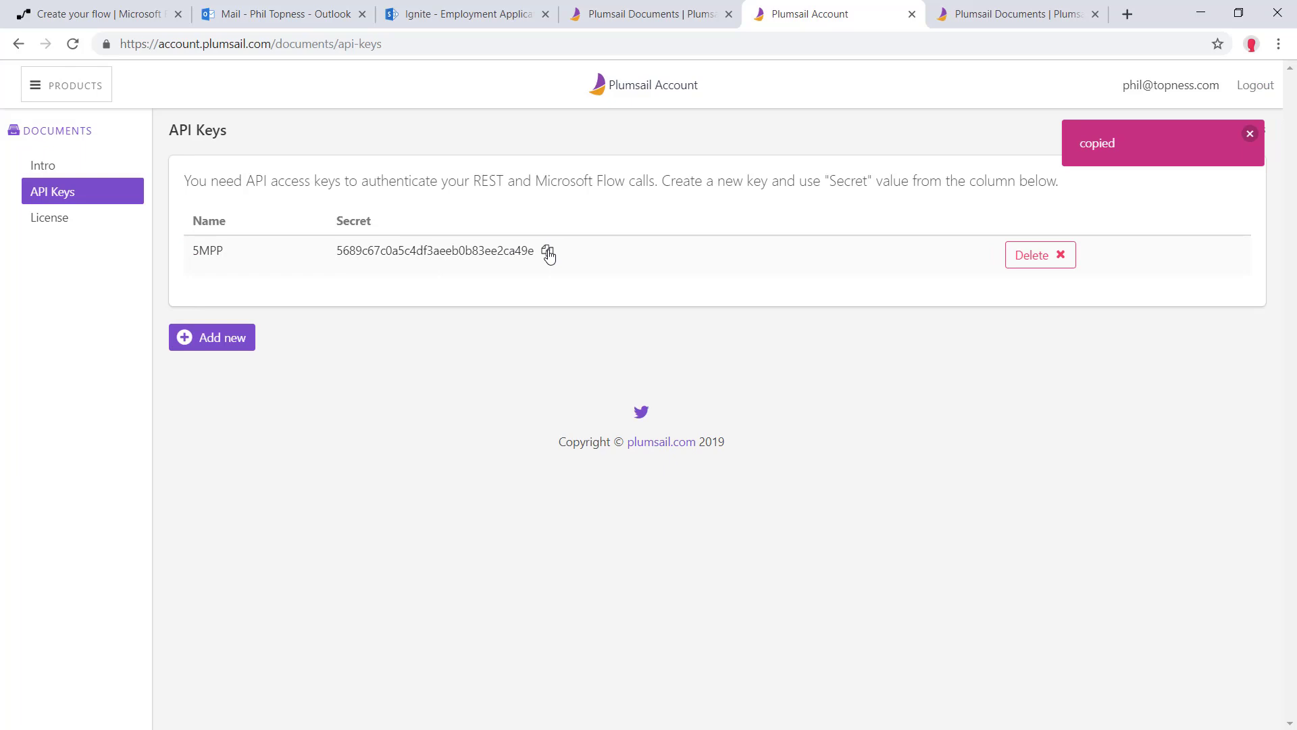
key(ctrl+1)
Create the 'Plumsail' connection with the pasted API key and set Content to Attachments Content
text(Plum)
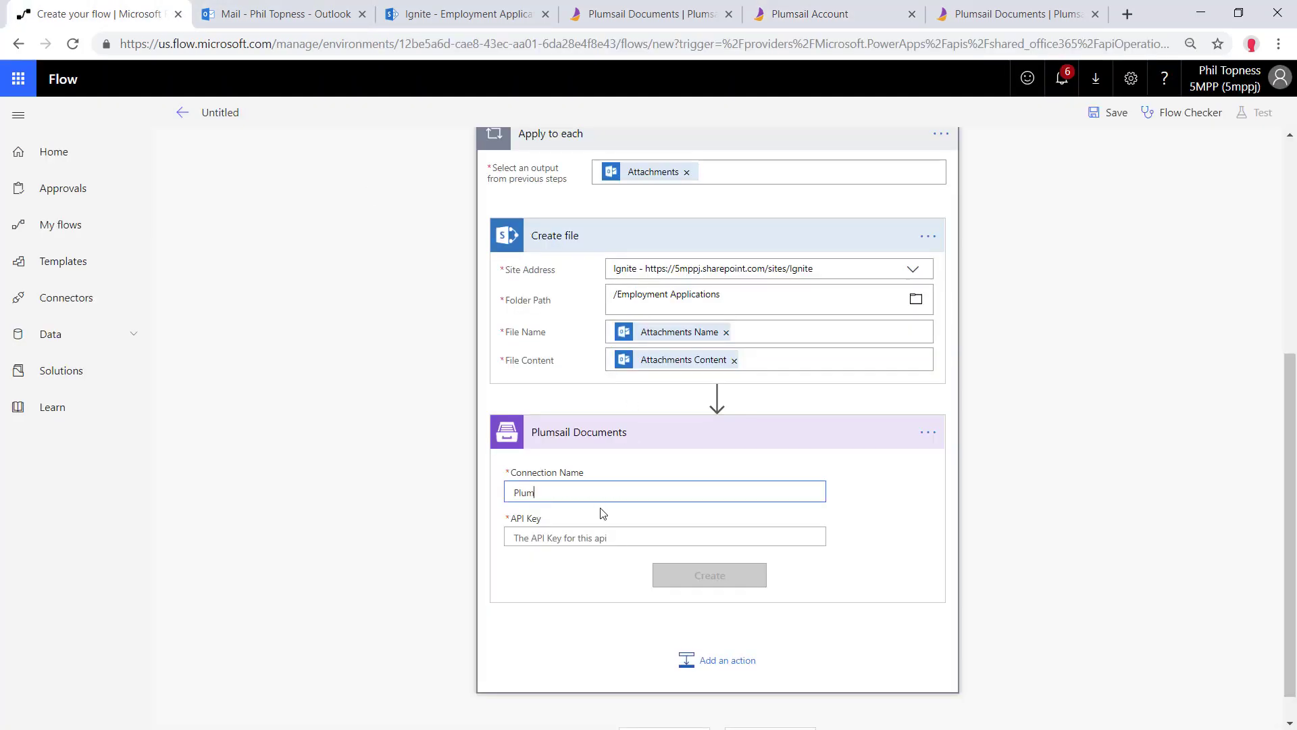
text(sail)
click(646, 537)
key(ctrl+v)
click(719, 574)
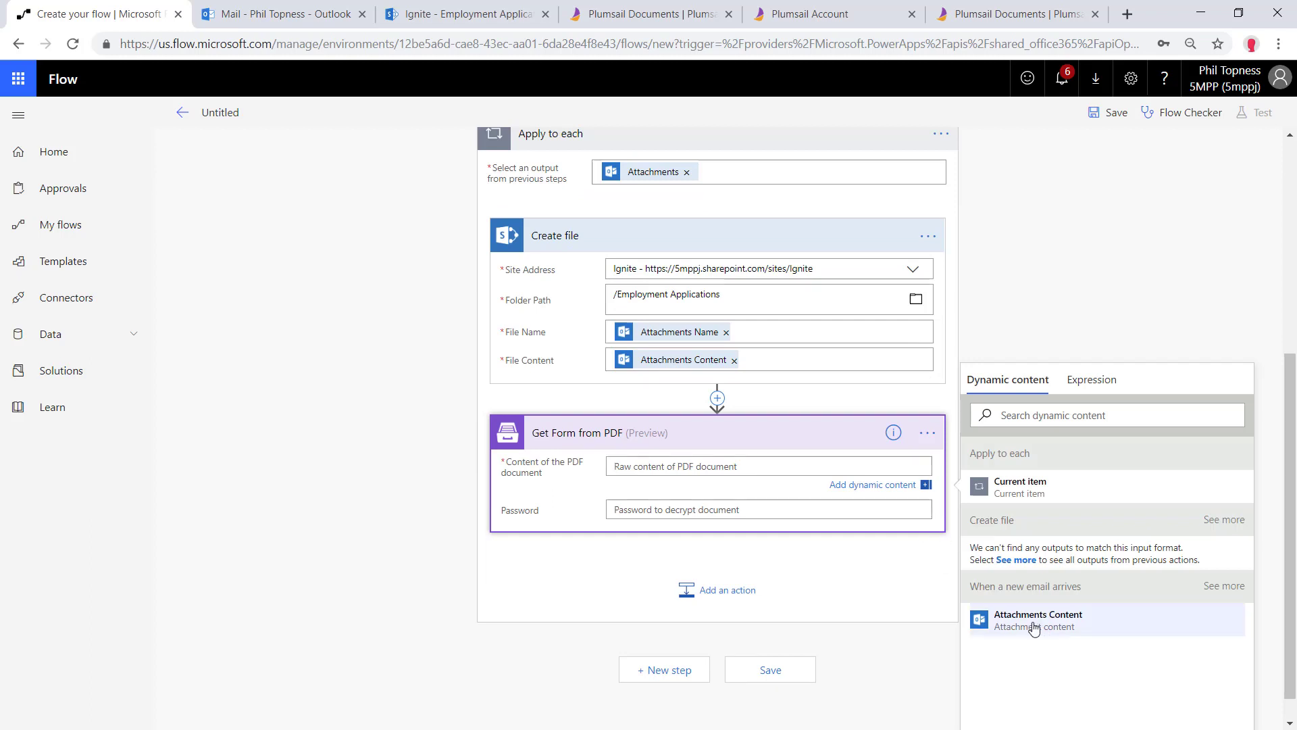
click(1042, 627)
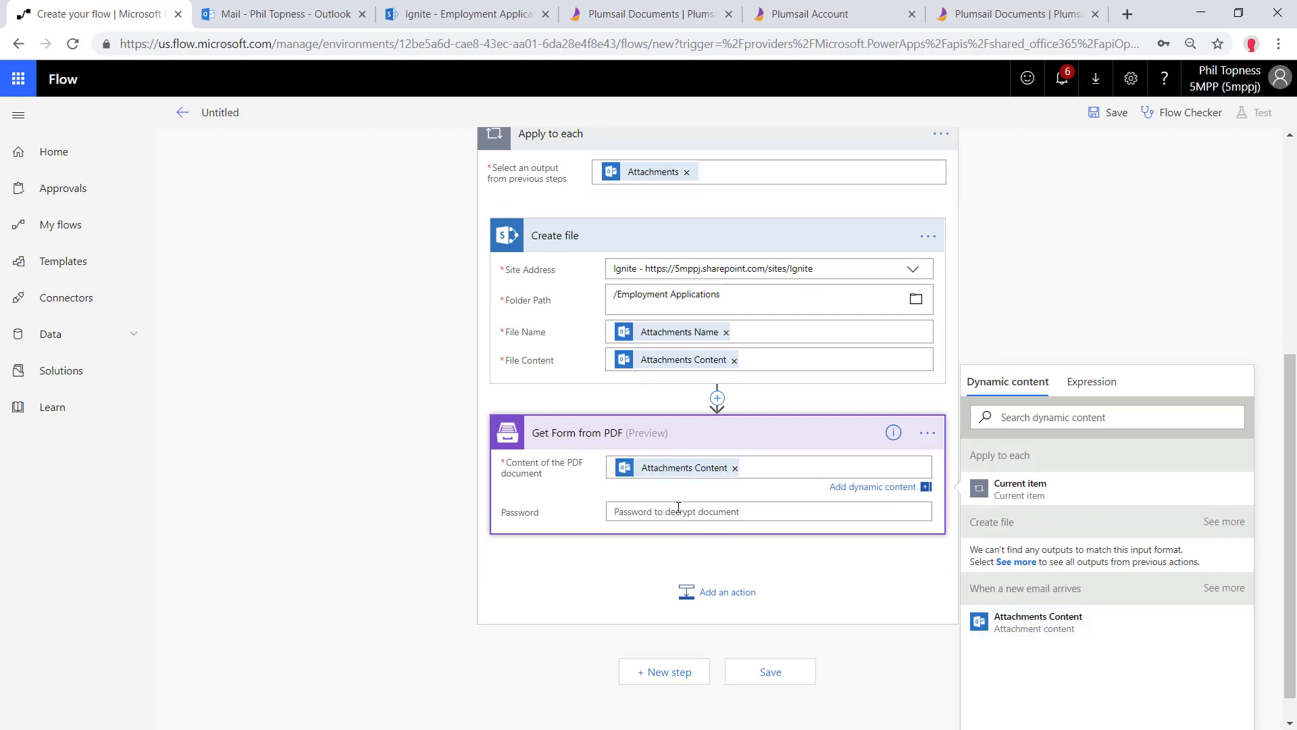
click(230, 115)
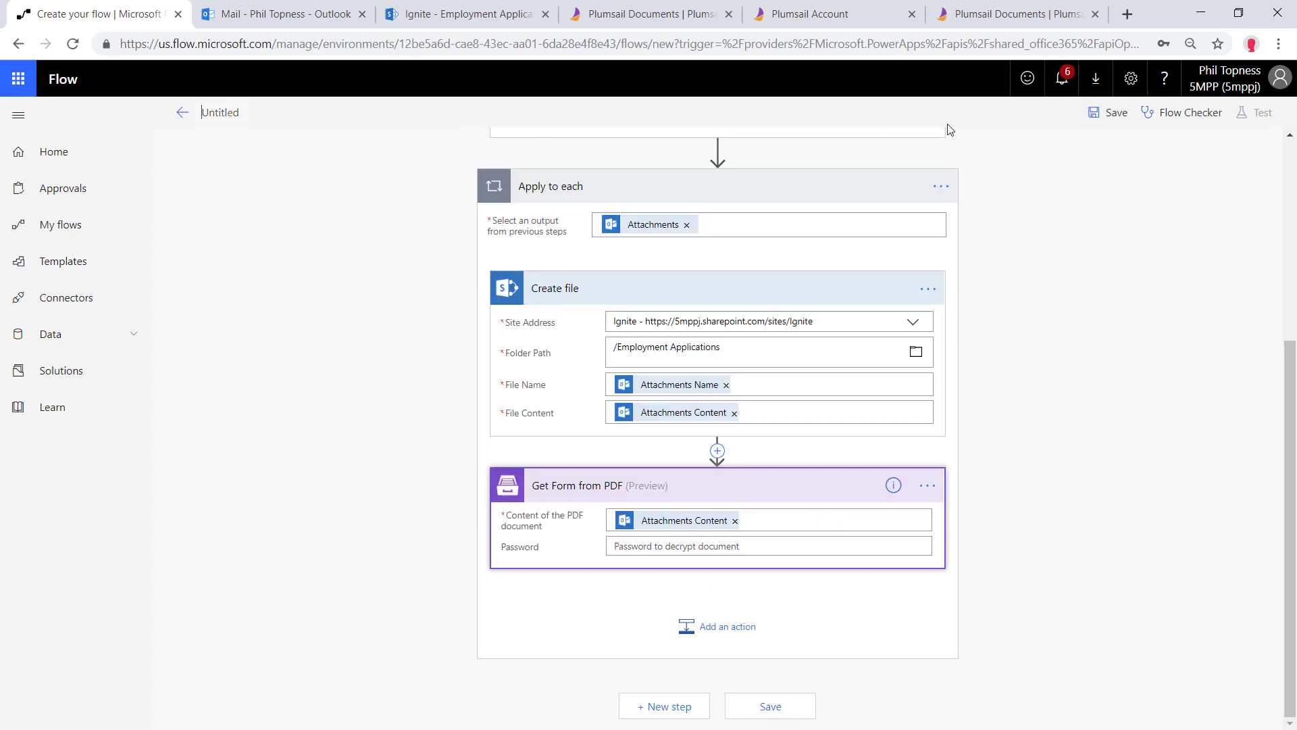
Save the flow and start a test run triggered manually
click(1114, 112)
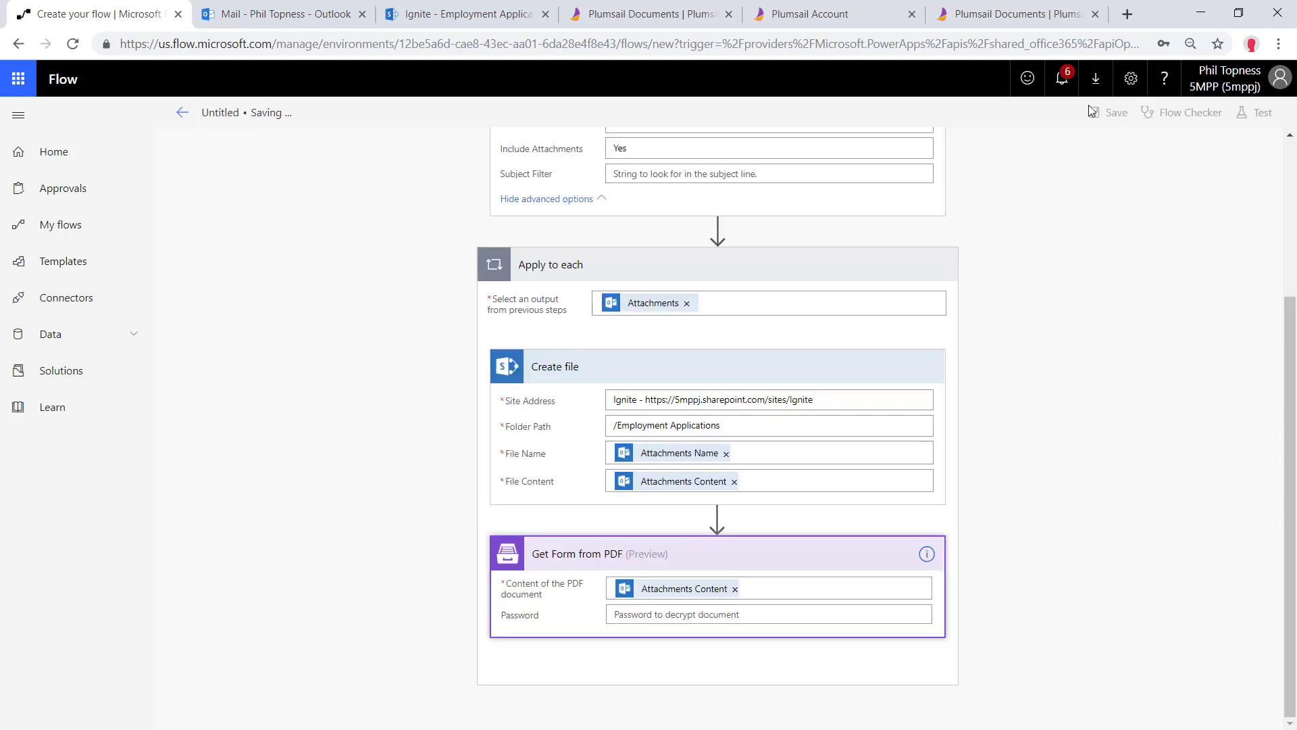
click(272, 120)
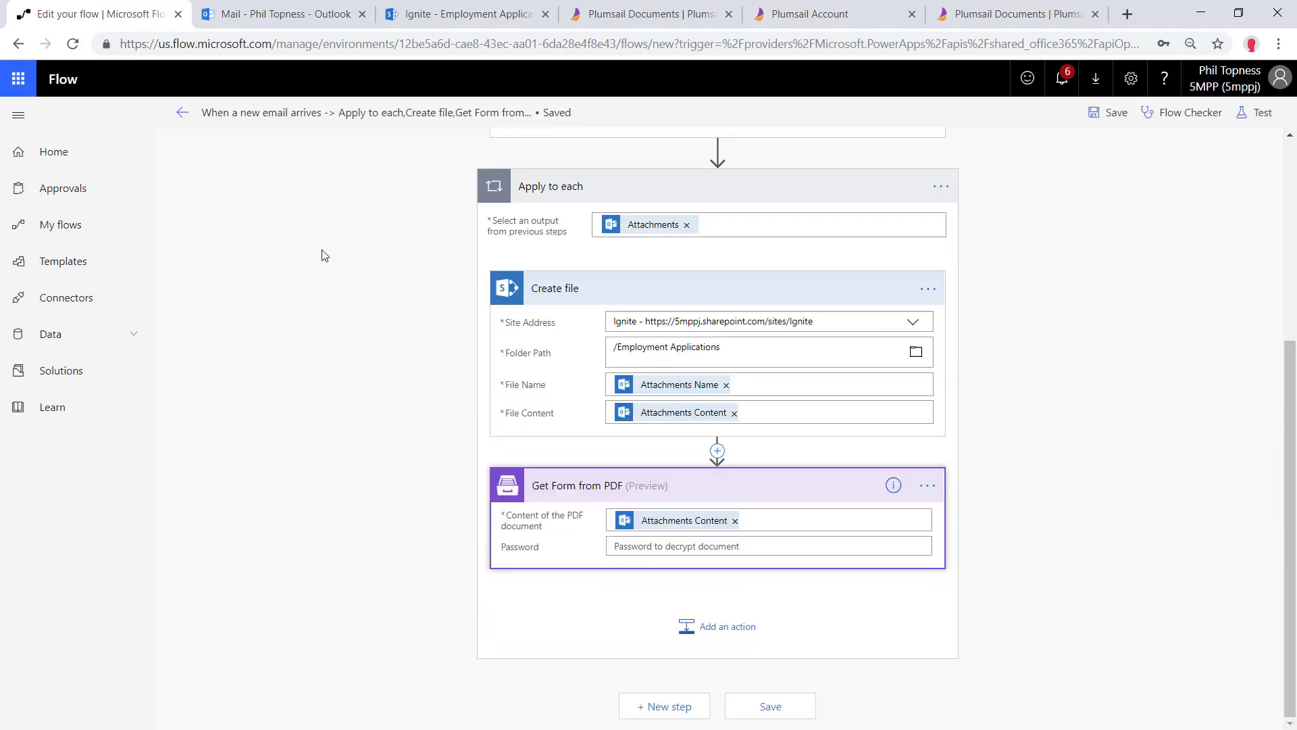
click(1238, 113)
click(1059, 154)
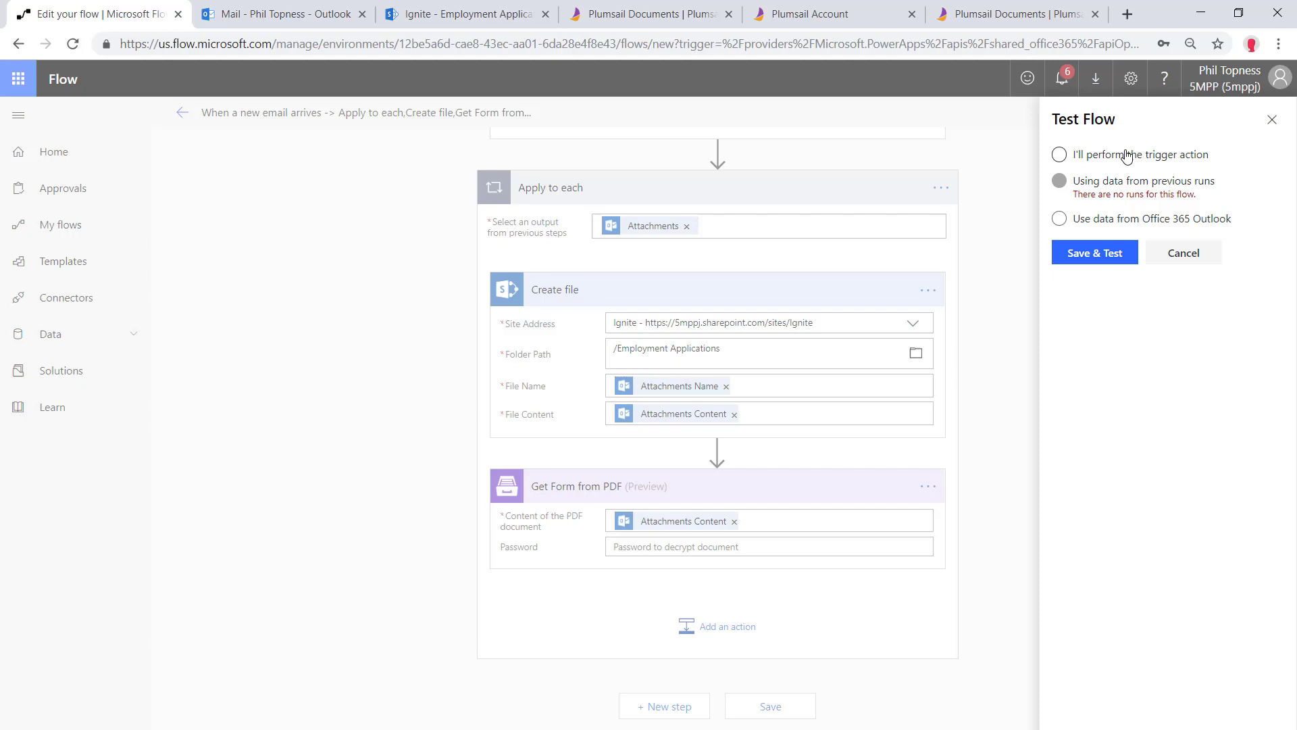
click(1089, 253)
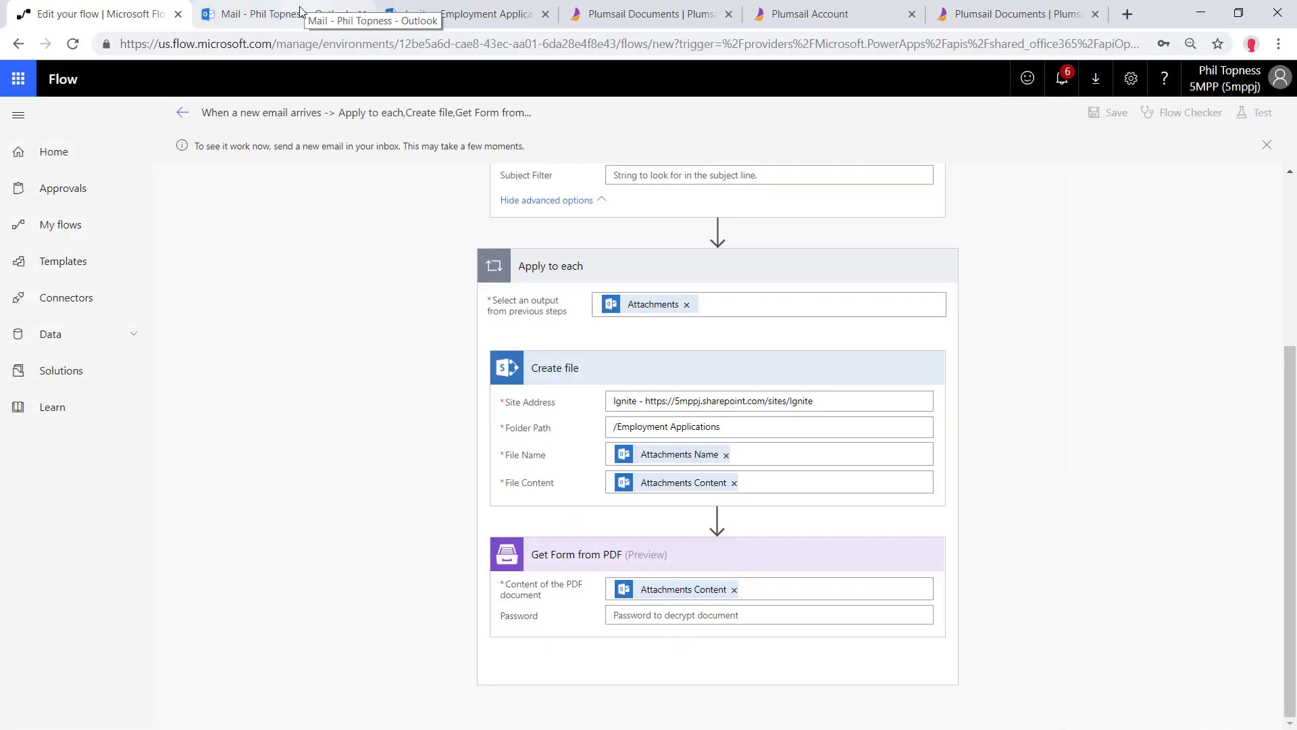
Email Forms Submission a message titled 'Test!' with Employment App - A.pdf attached
click(301, 10)
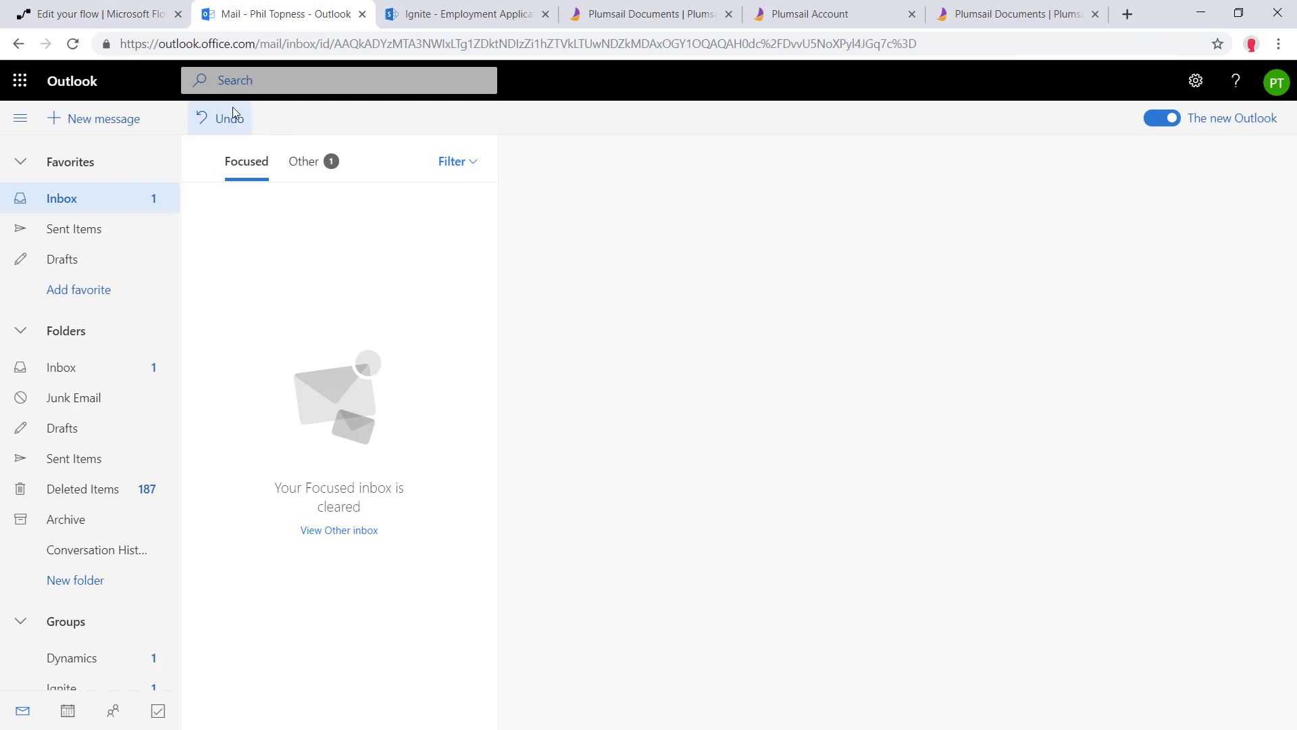
click(95, 120)
text(form)
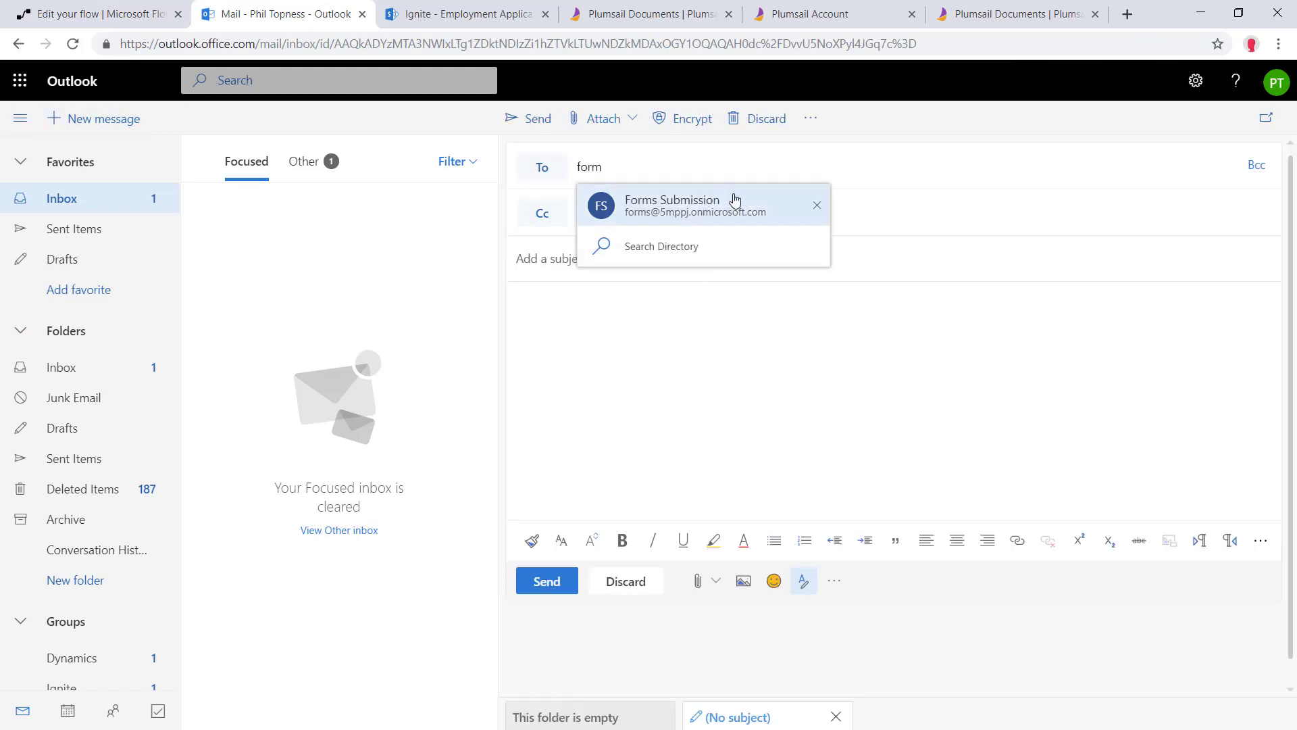
click(729, 203)
click(614, 254)
text(Test!)
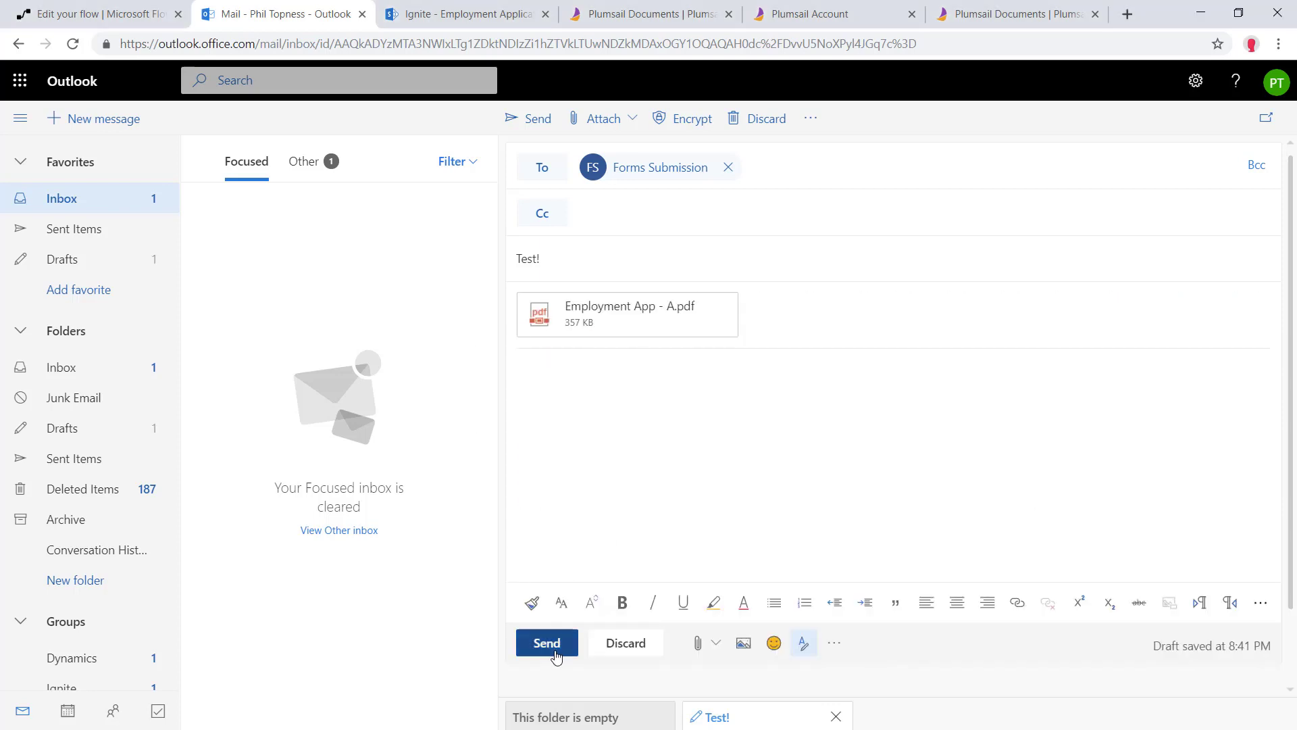
click(544, 642)
click(94, 14)
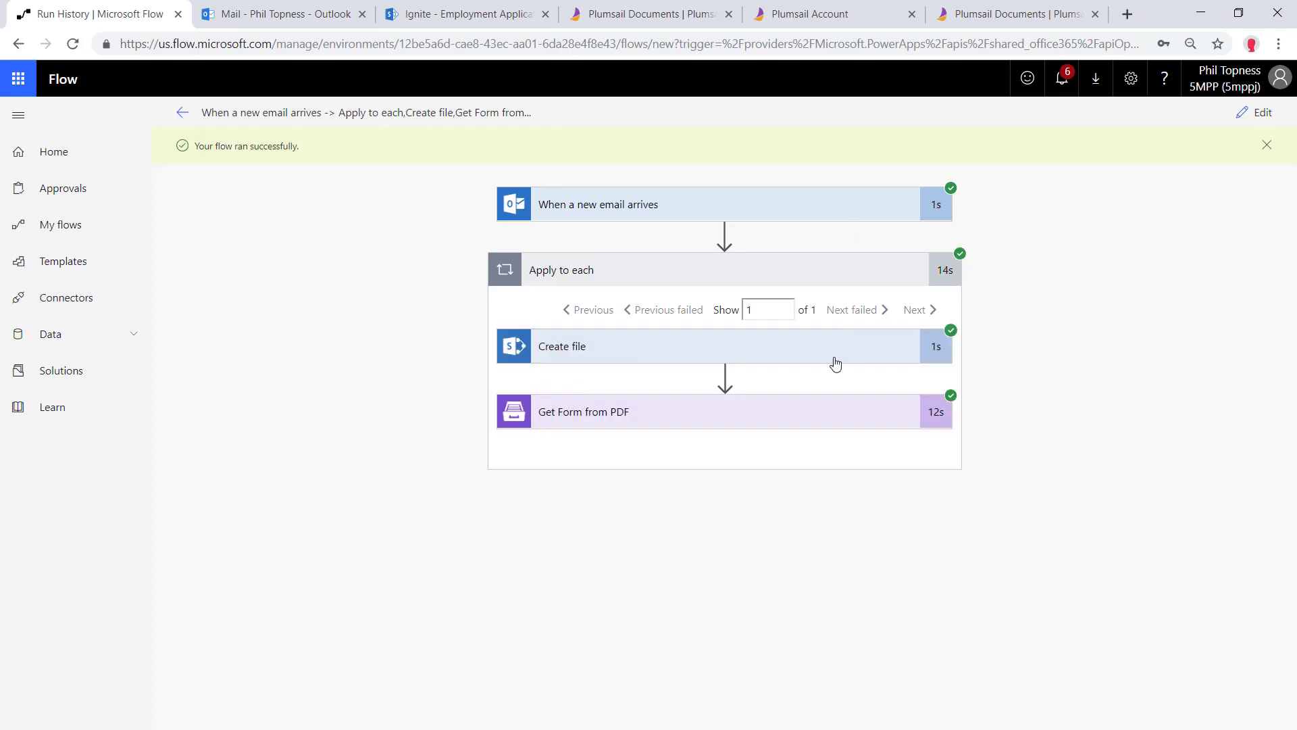
Confirm the PDF landed in Employment Applications and the email was sent, then return to the run
click(459, 14)
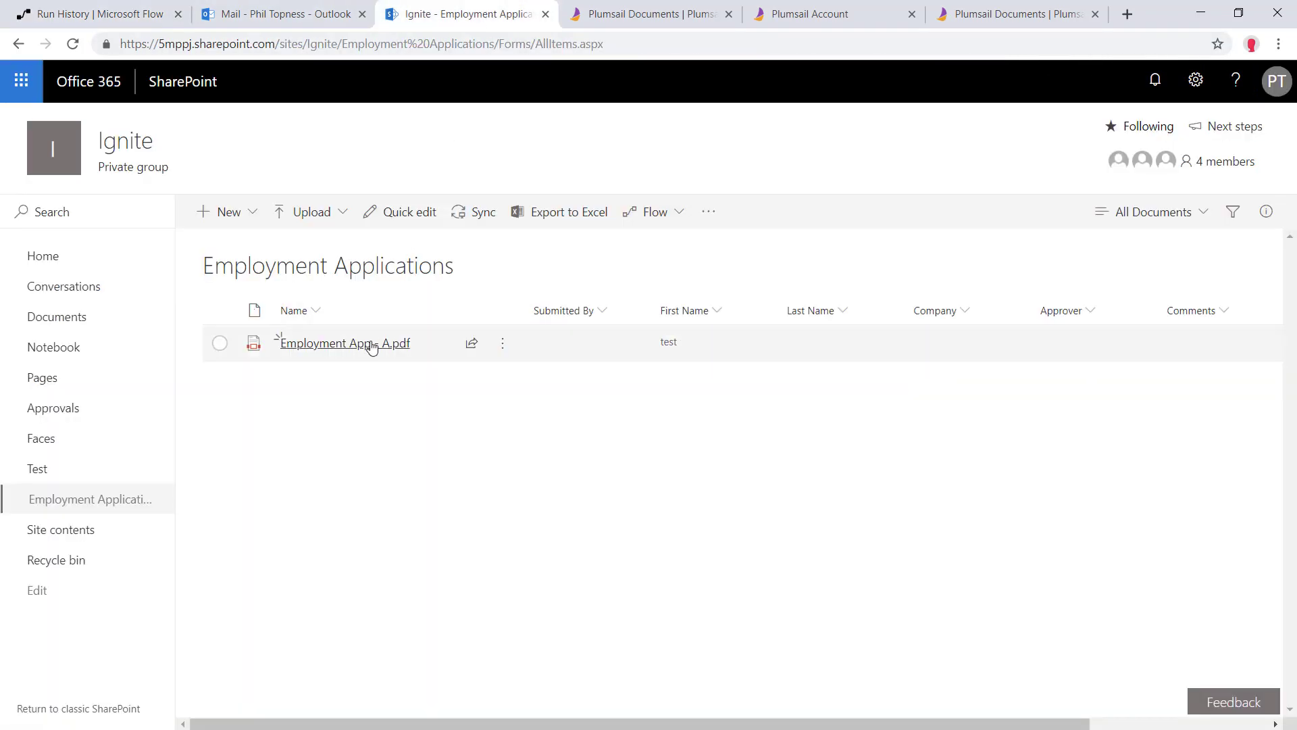
click(263, 12)
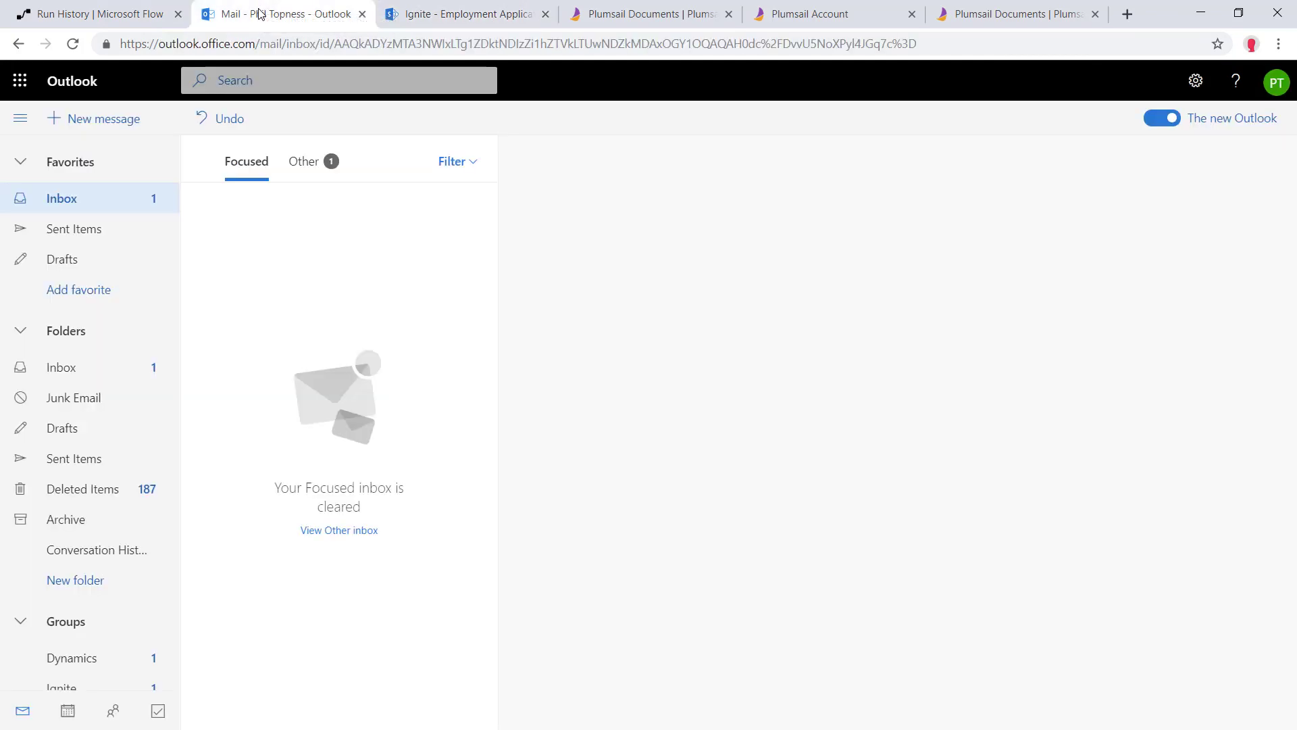
click(85, 7)
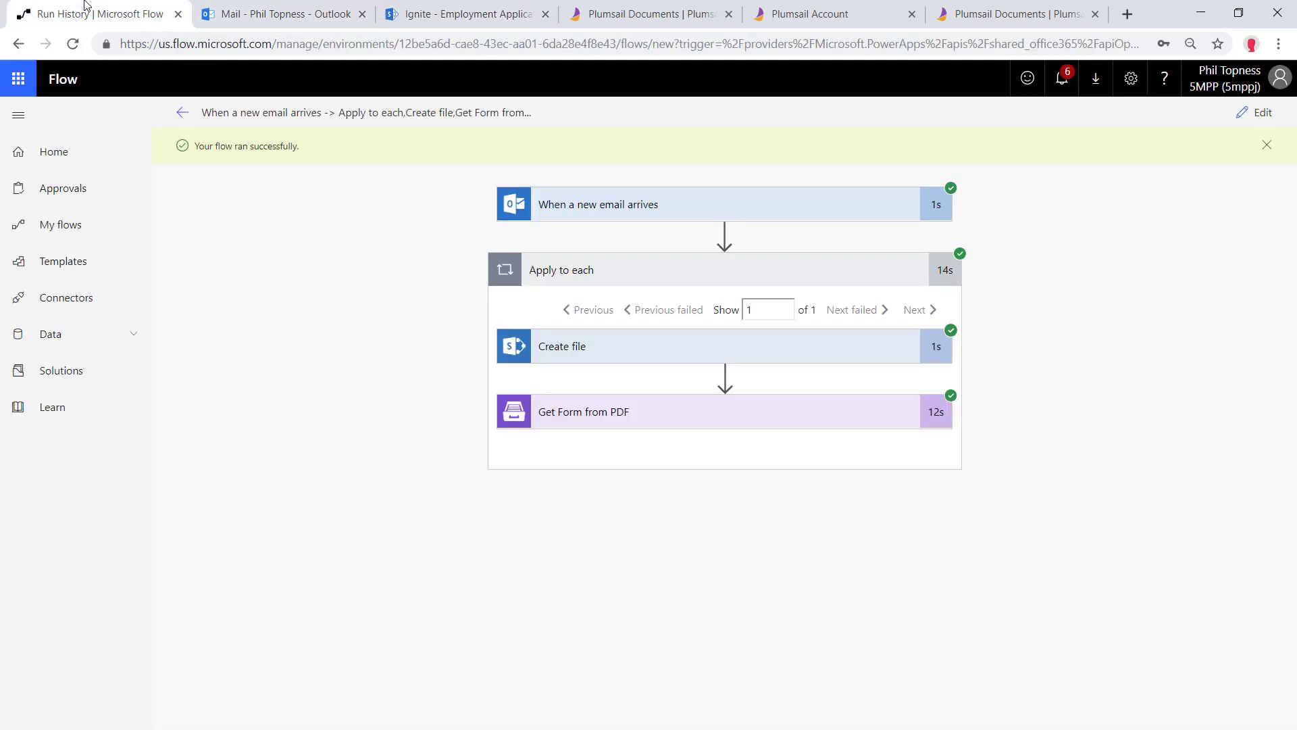
Expand the Get Form from PDF output and select its whole JSON Body
click(657, 422)
scroll(653, 497, down, 4)
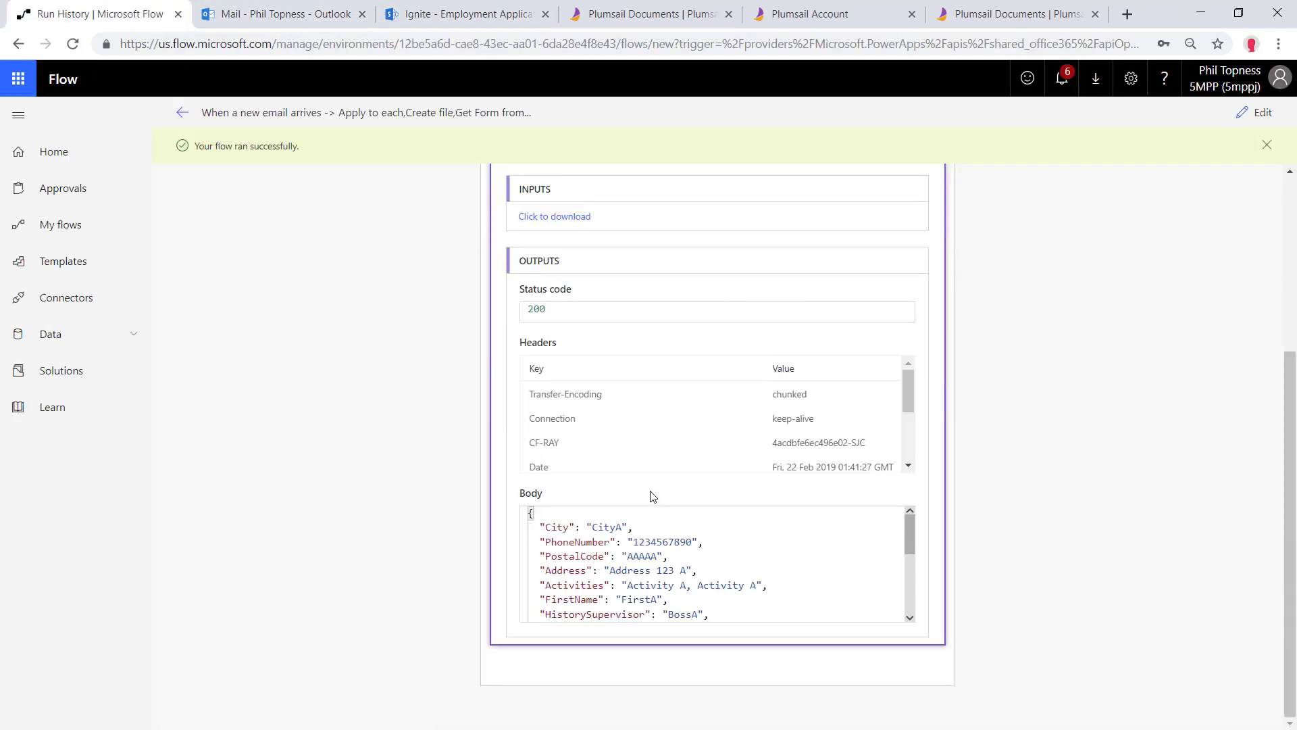
click(532, 511)
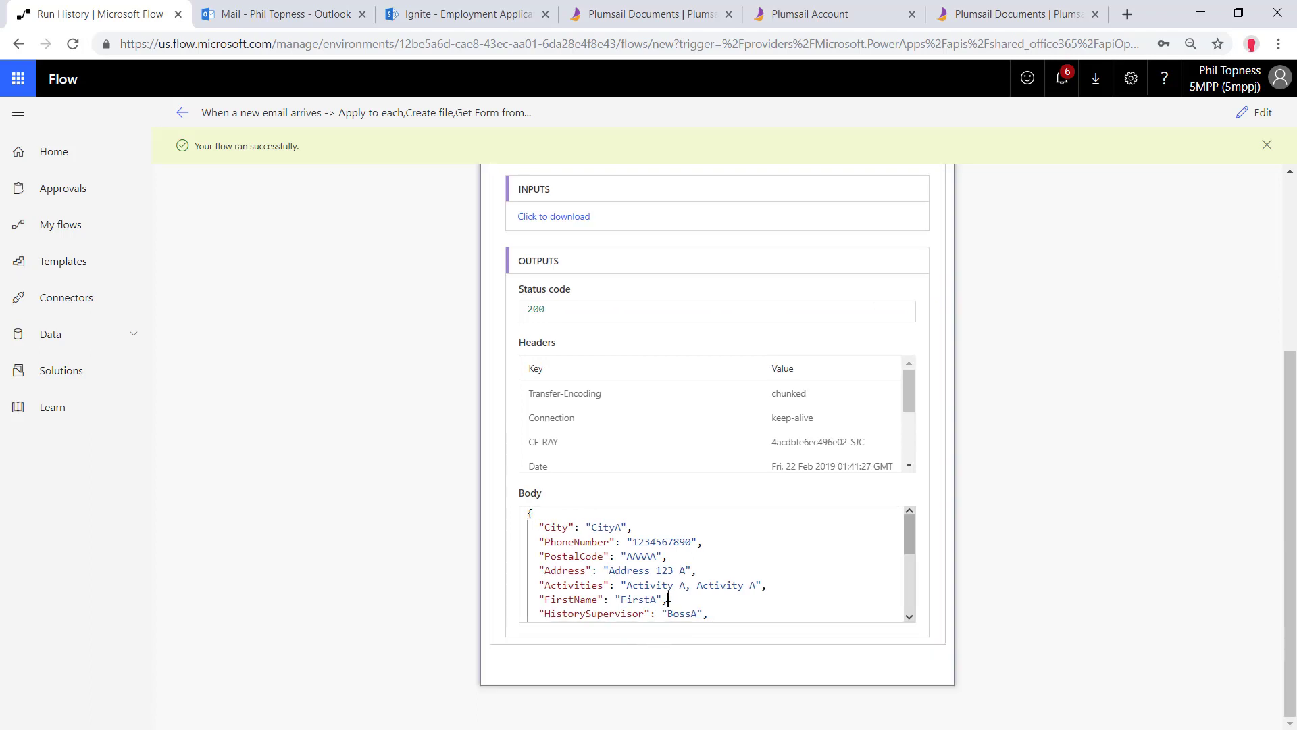
key(ctrl+a)
right_click(602, 558)
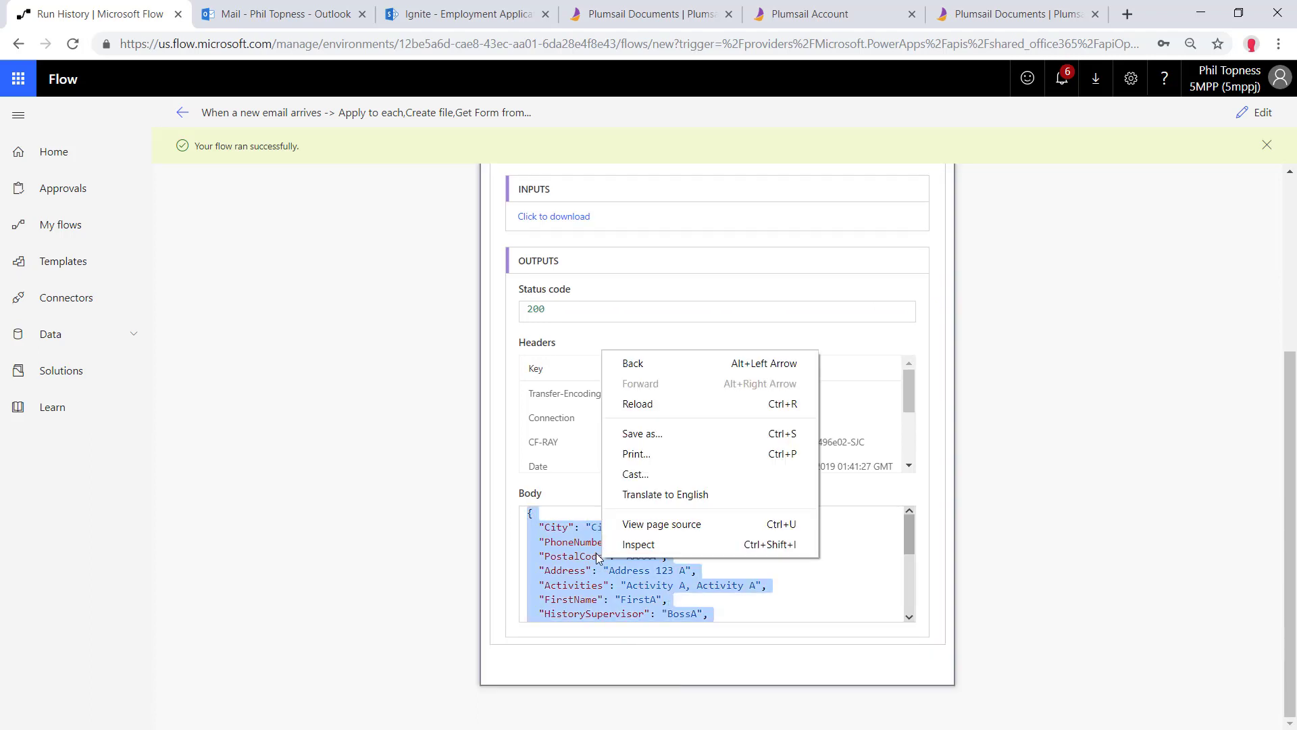
click(586, 583)
key(ctrl+a)
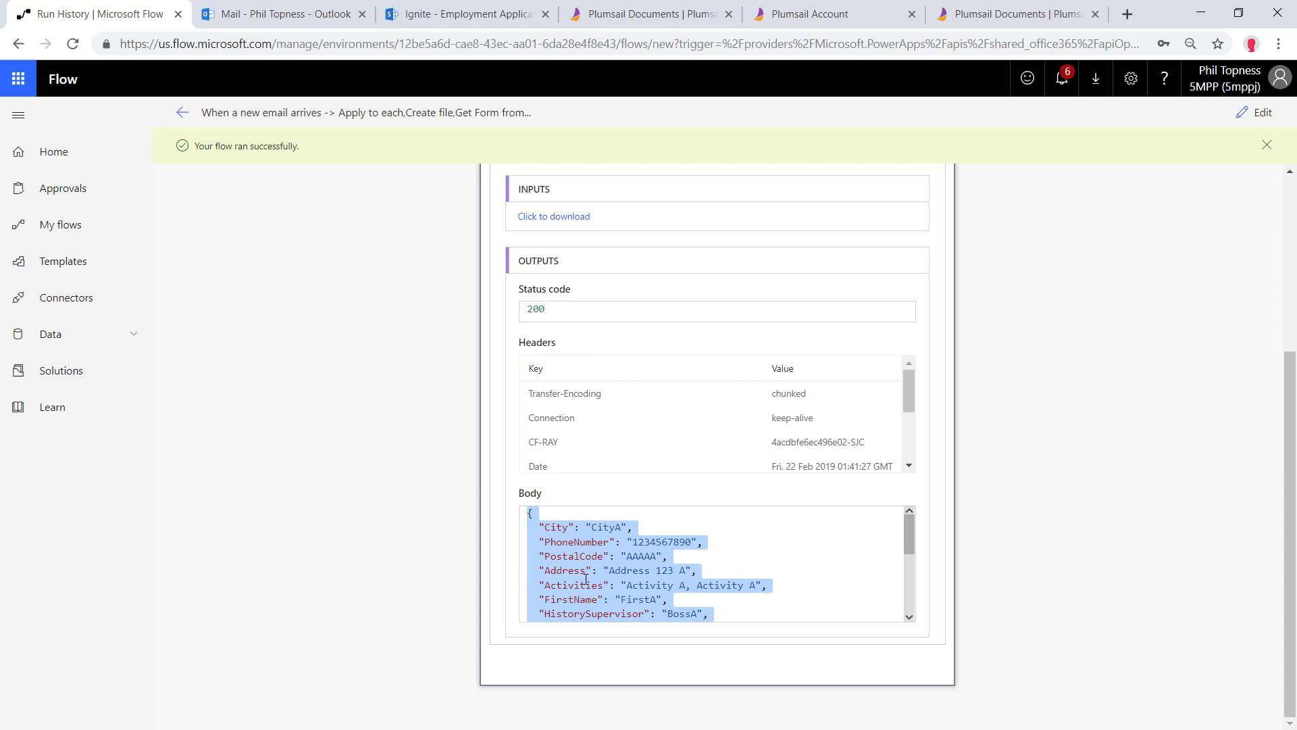
Add a Parse JSON step on the Get Form Body, generating its schema from the pasted sample
click(1245, 120)
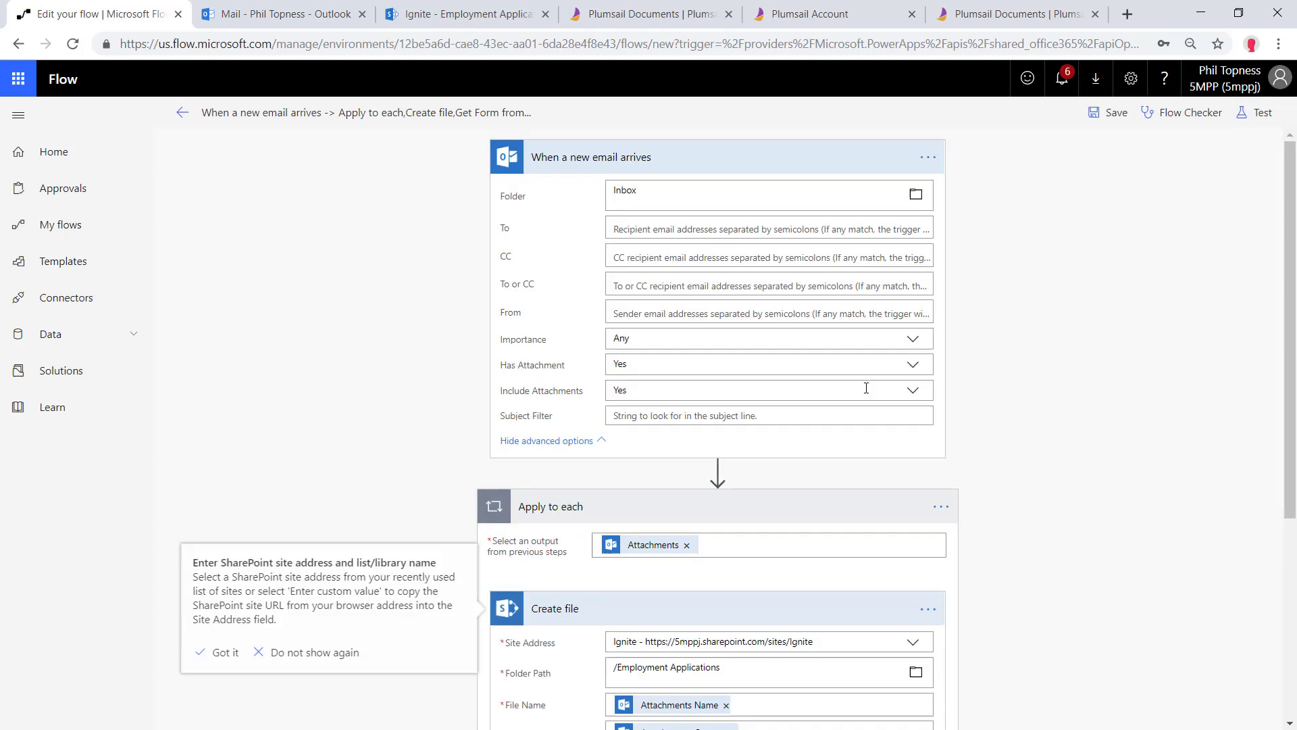
scroll(777, 425, down, 5)
click(710, 623)
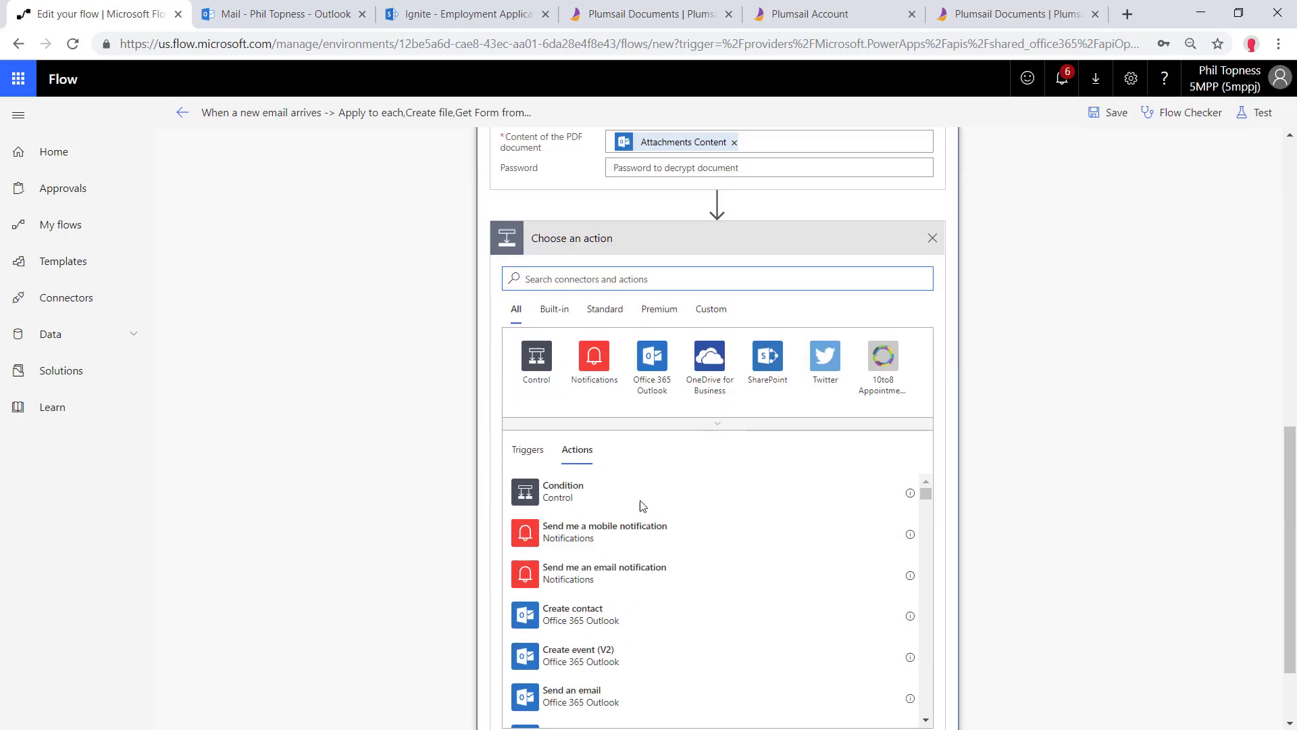
text(parse)
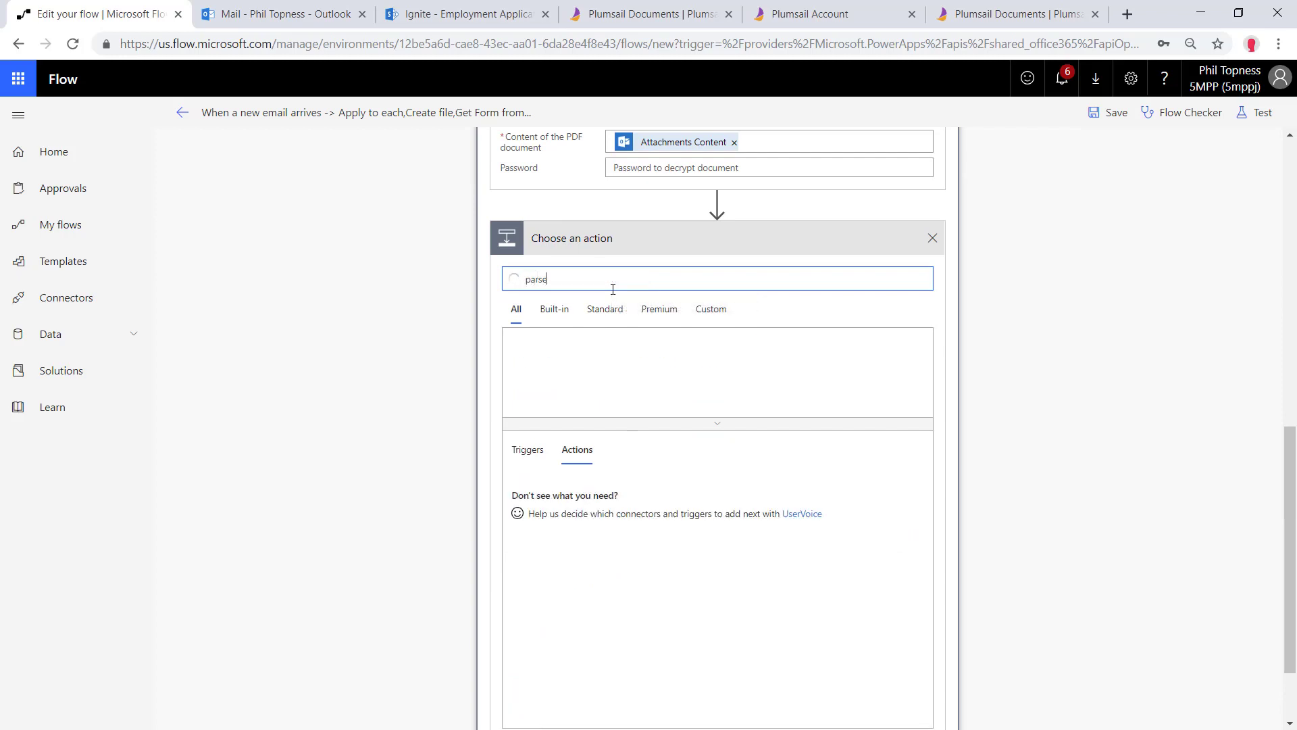
text( json)
click(619, 493)
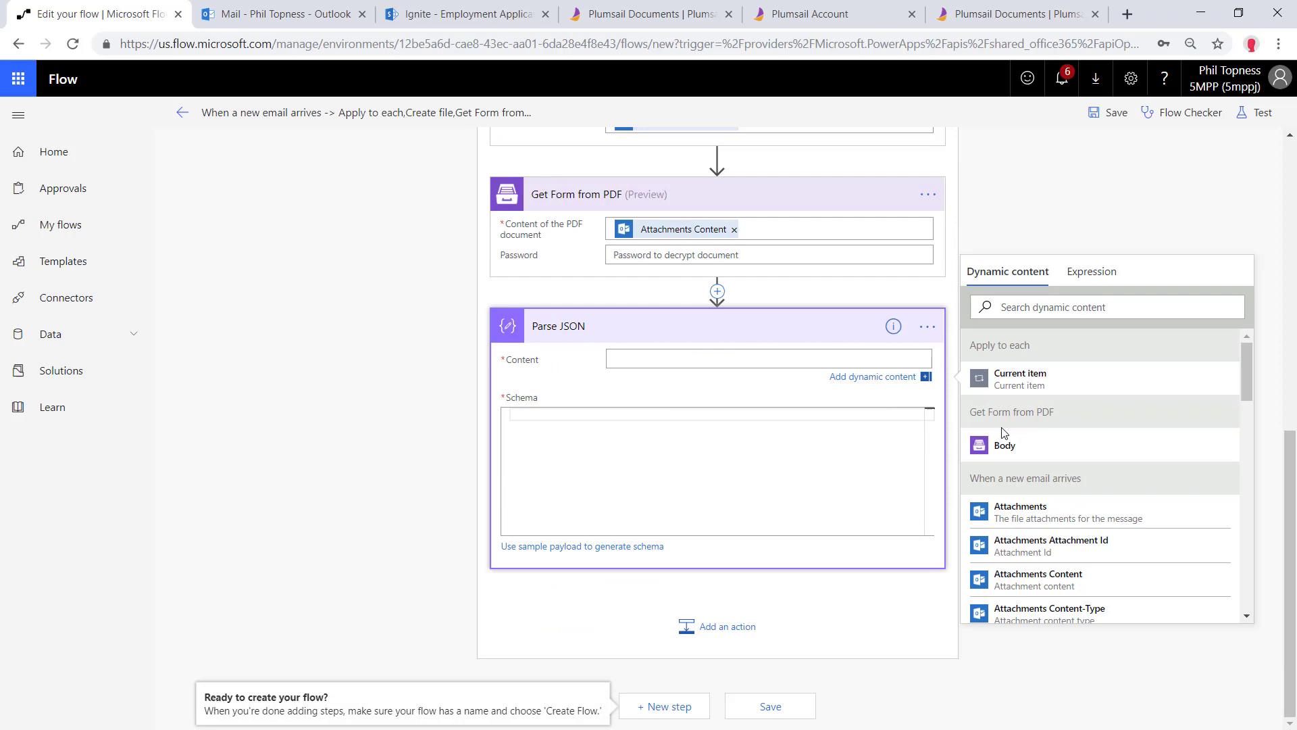
click(1011, 445)
click(587, 547)
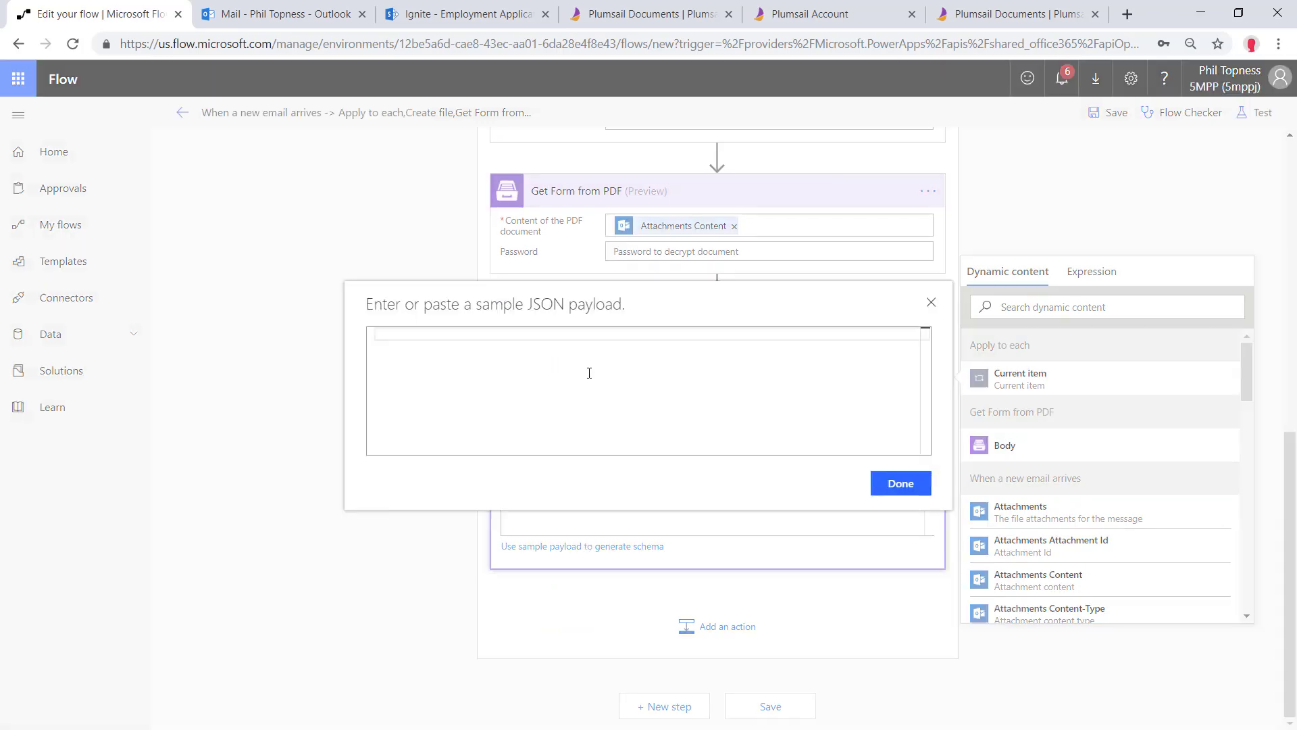
key(ctrl+v)
click(924, 484)
Add another action after Parse JSON and browse the SharePoint actions
scroll(927, 497, down, 2)
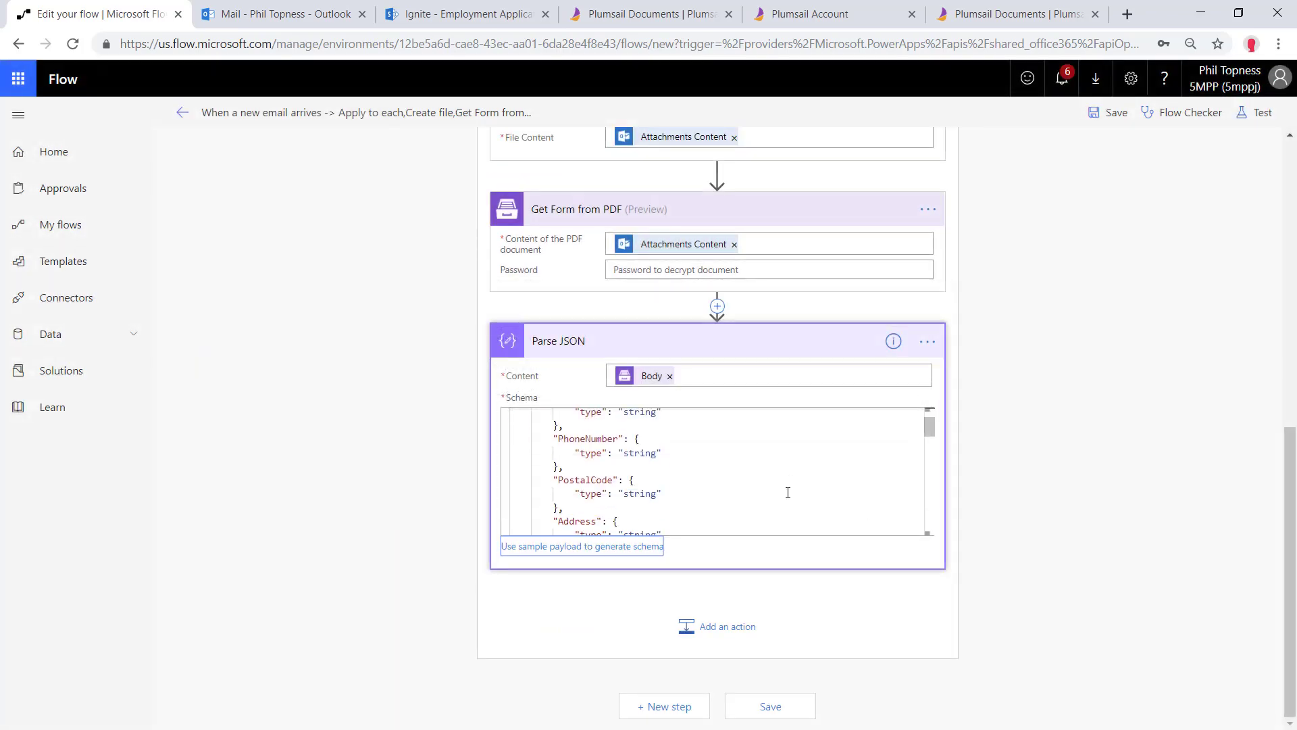
click(709, 626)
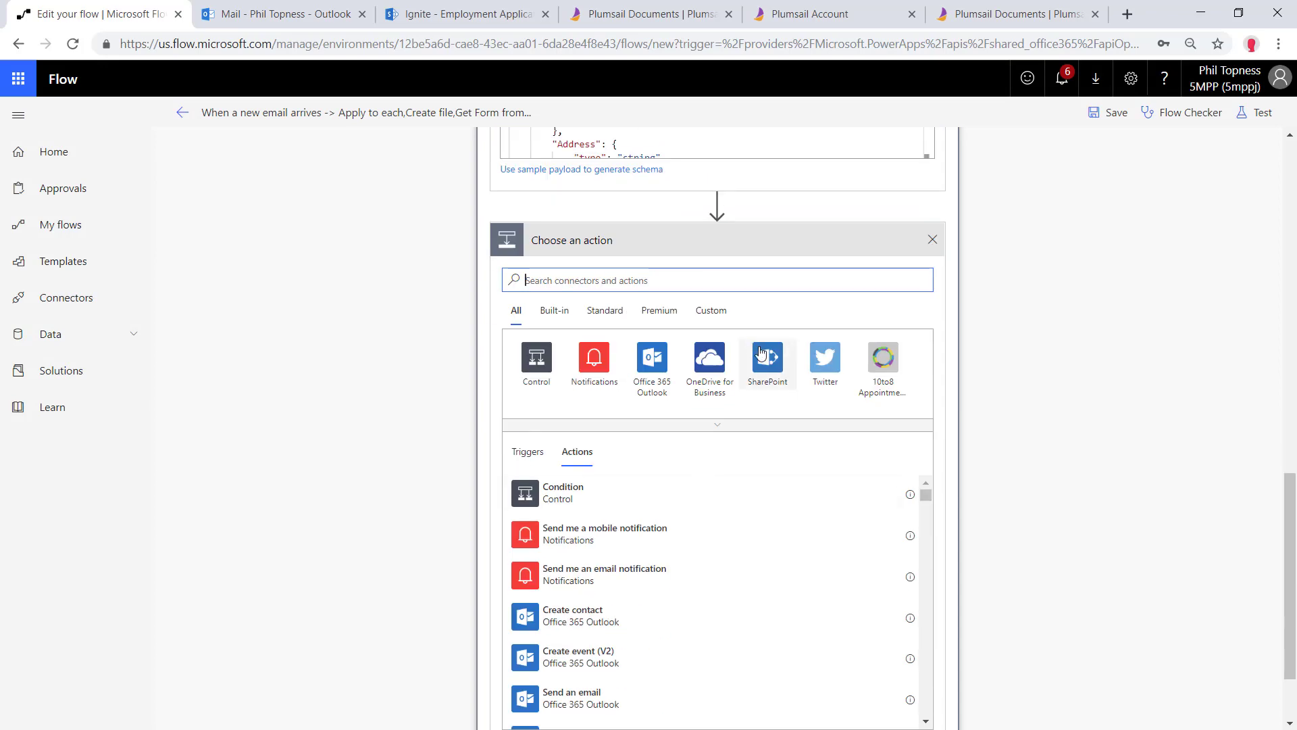
click(766, 358)
scroll(626, 523, down, 20)
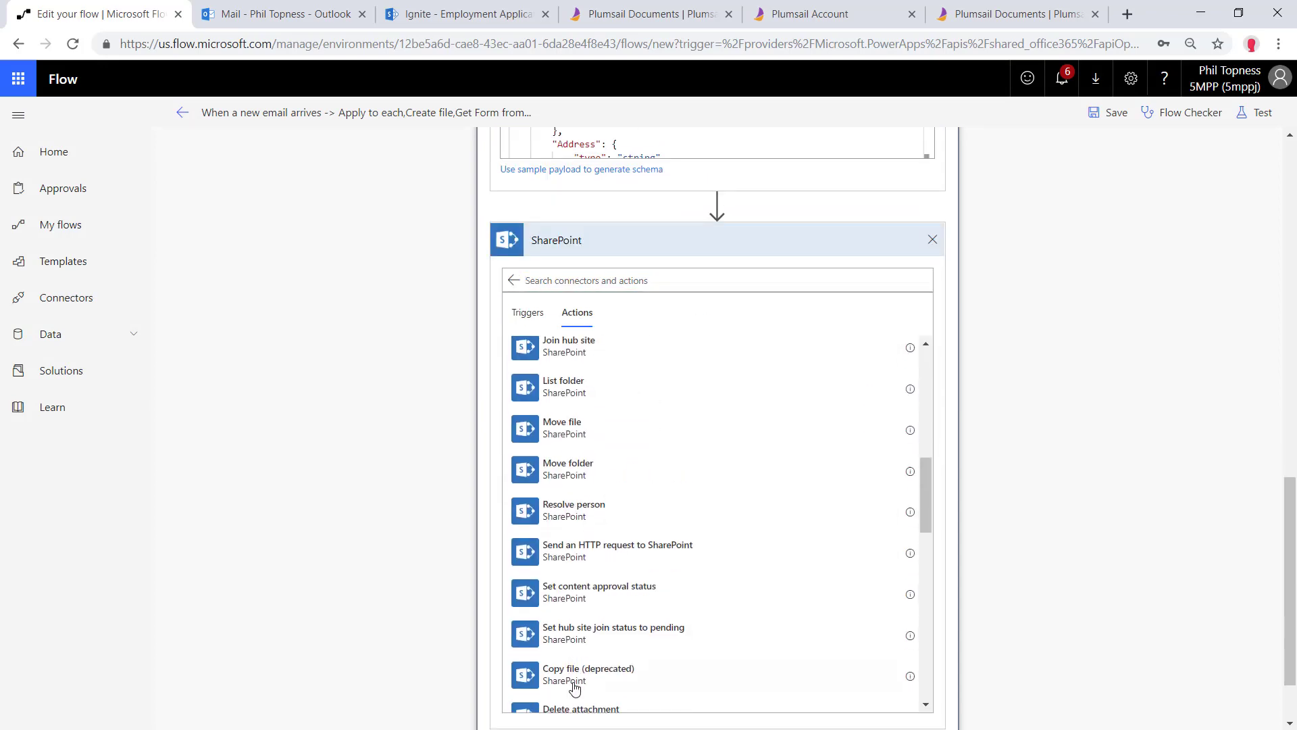
Point Update item at the Ignite site and the Employment Applications list
click(592, 647)
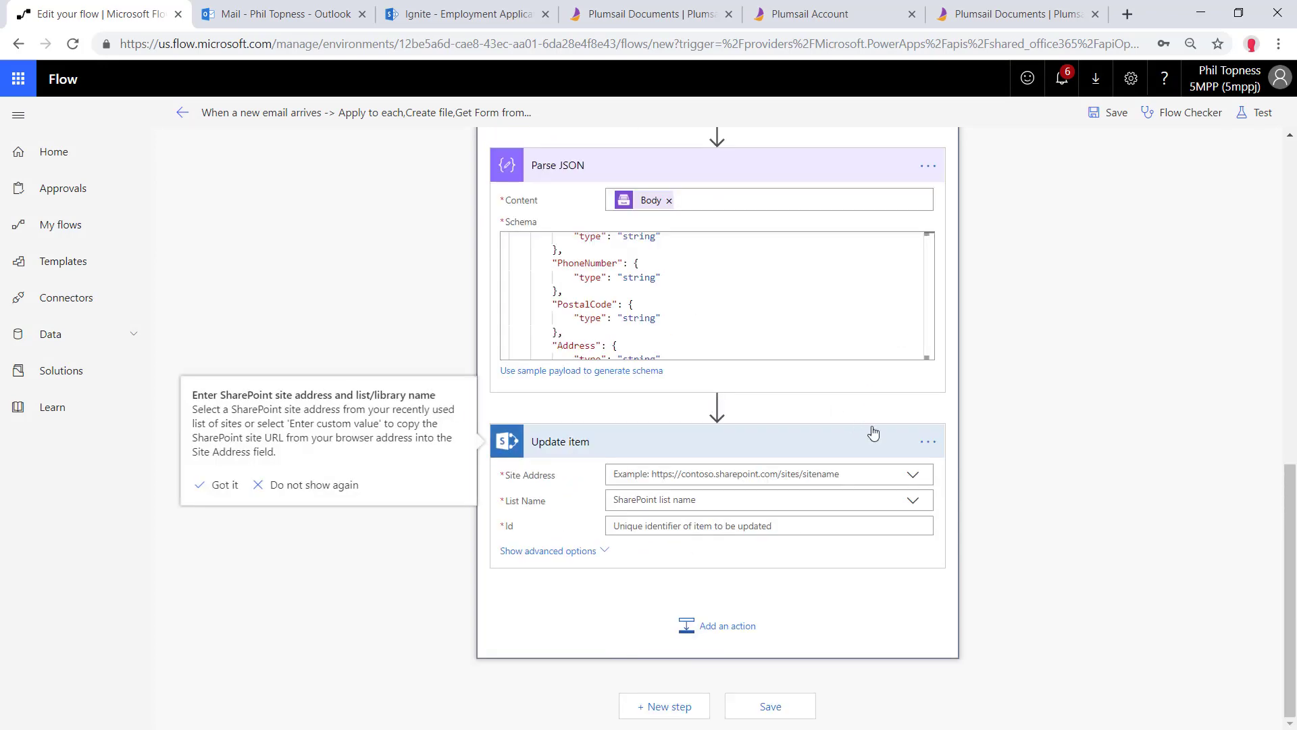
click(912, 475)
click(669, 534)
click(666, 503)
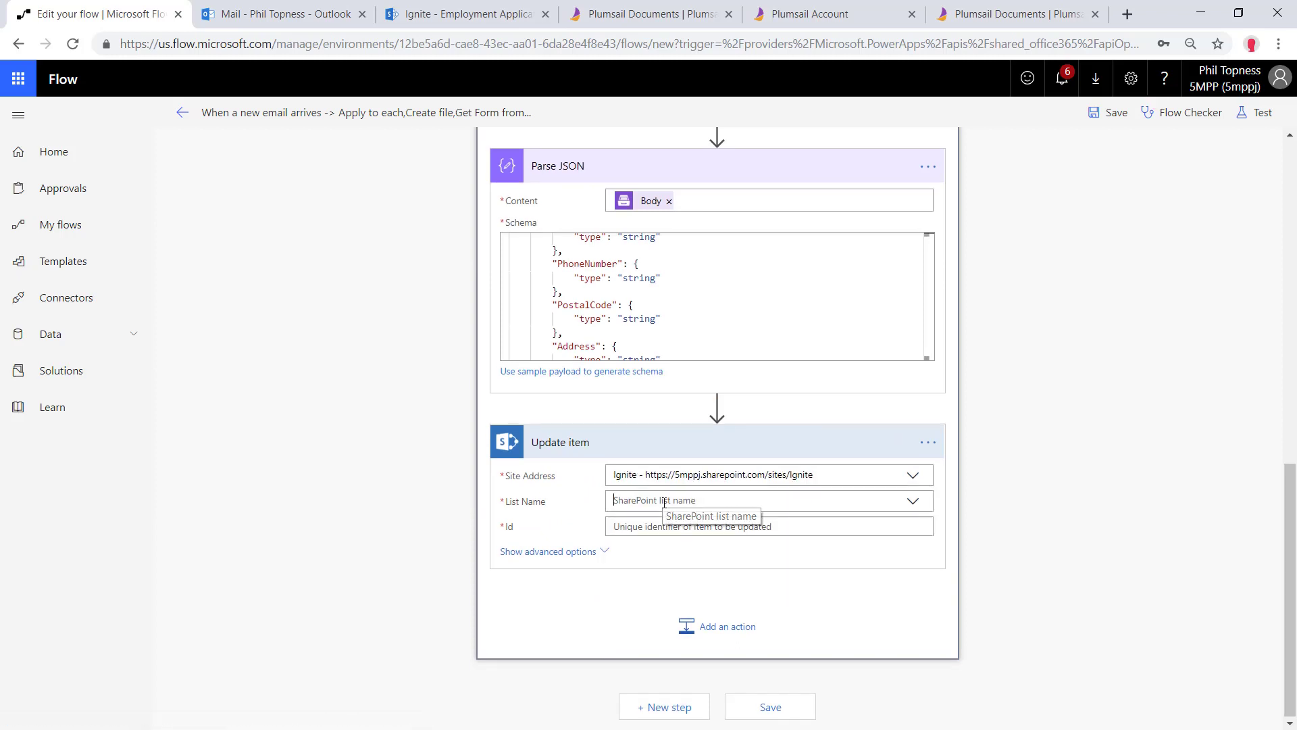
click(669, 522)
text(Em)
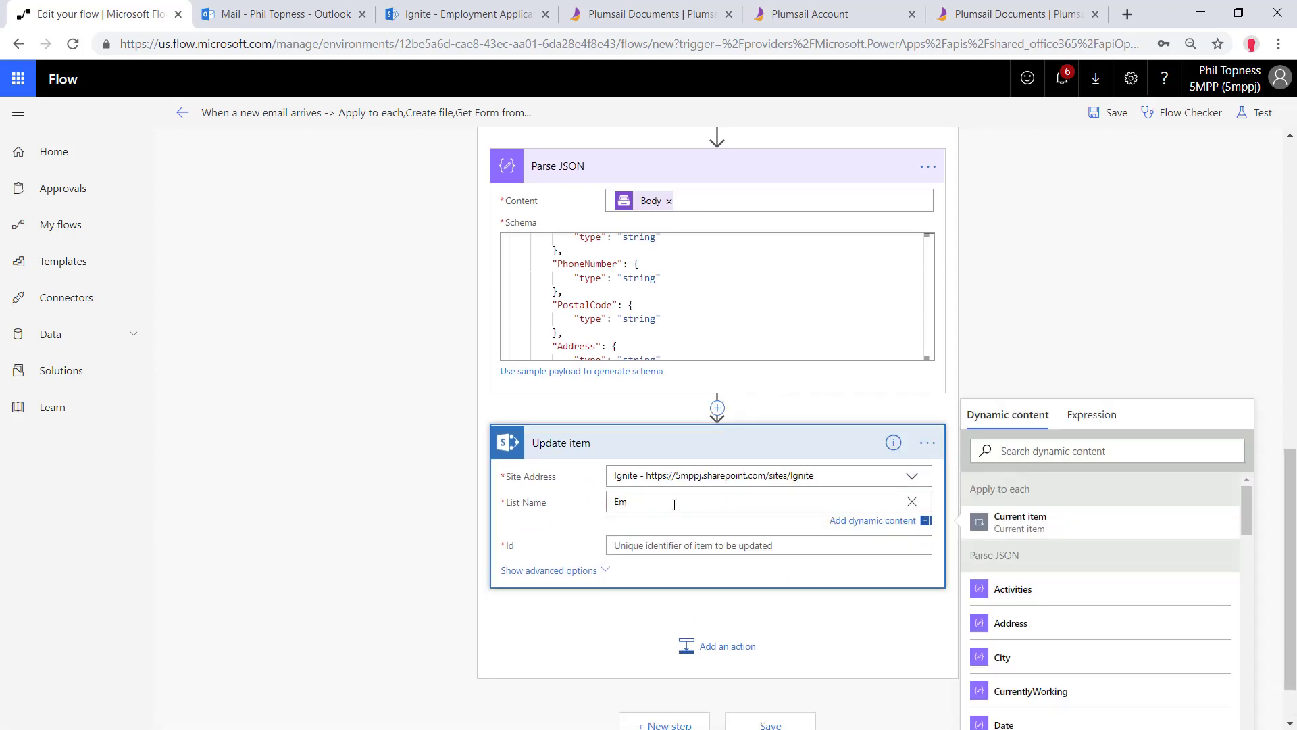
text(ployment Applications)
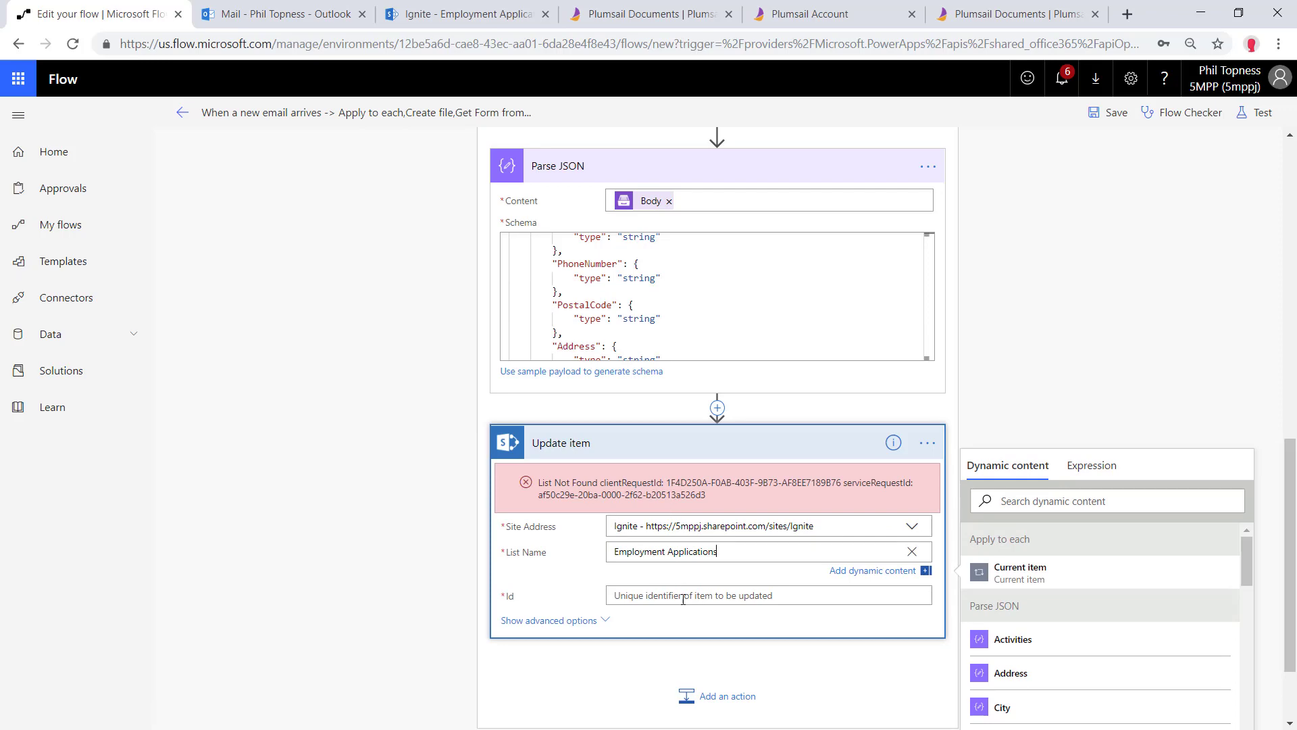
Map Id to ItemId, and First Name, Last Name, Company to FirstName, LastName, HistoryCompany
click(682, 597)
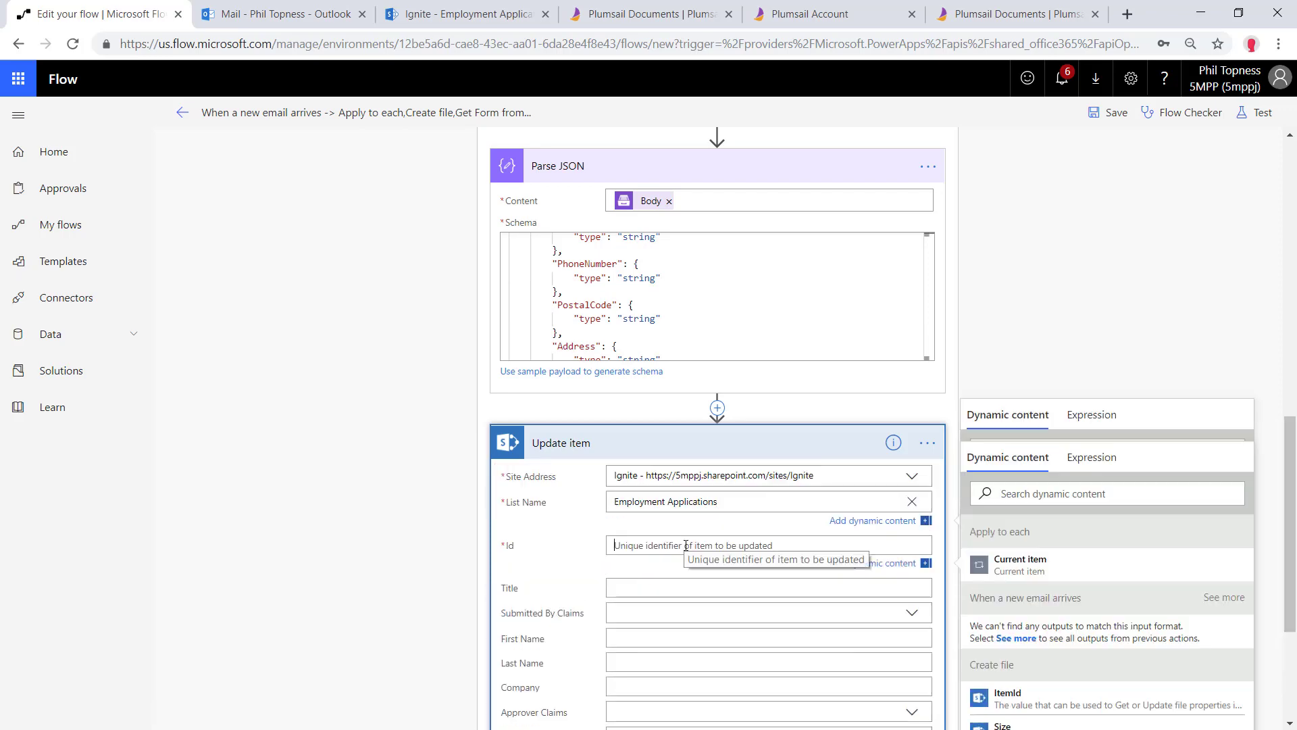
scroll(1040, 472, down, 3)
click(1039, 472)
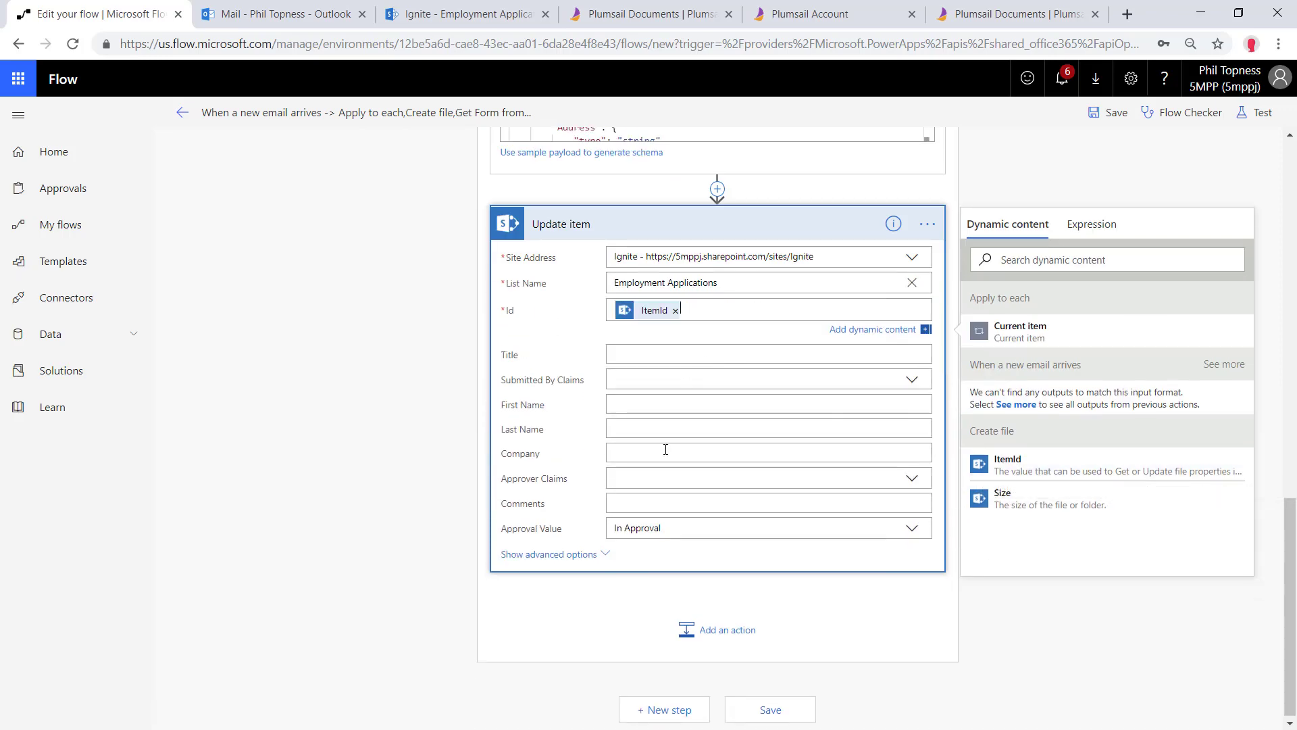
click(658, 404)
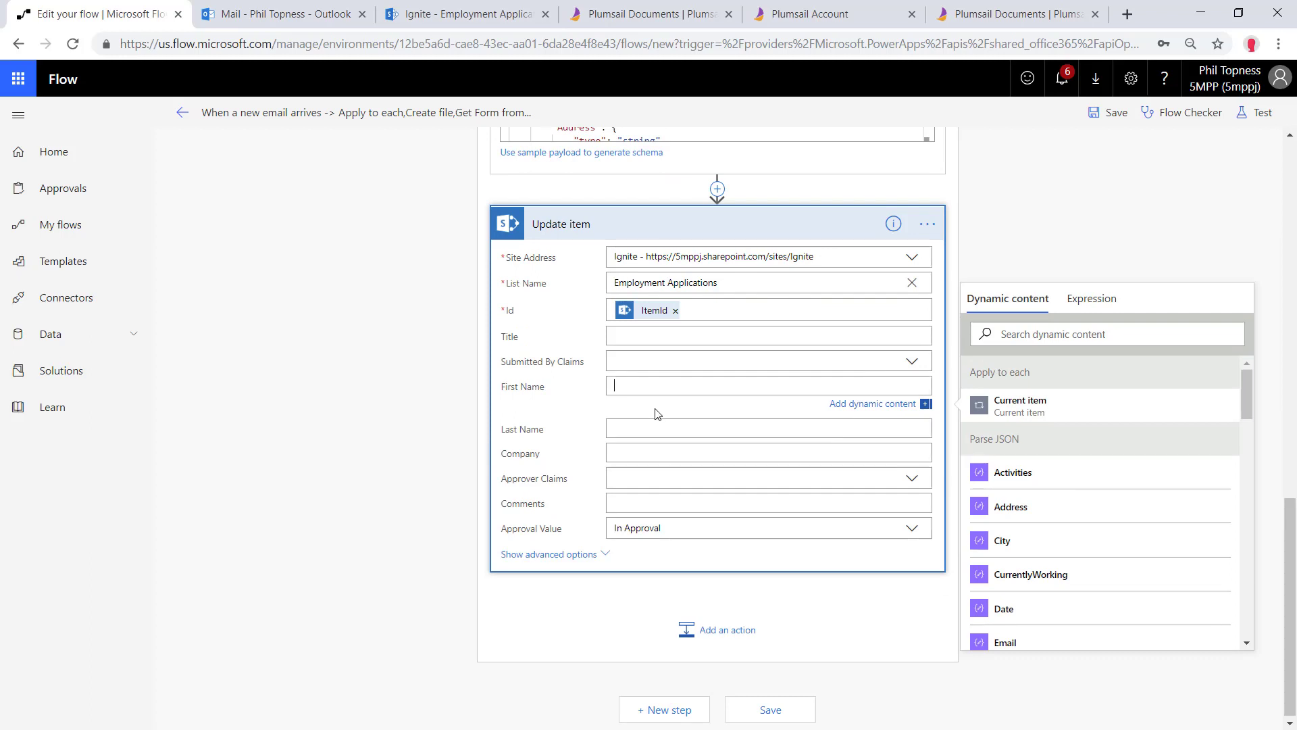
scroll(1038, 535, down, 3)
click(1020, 414)
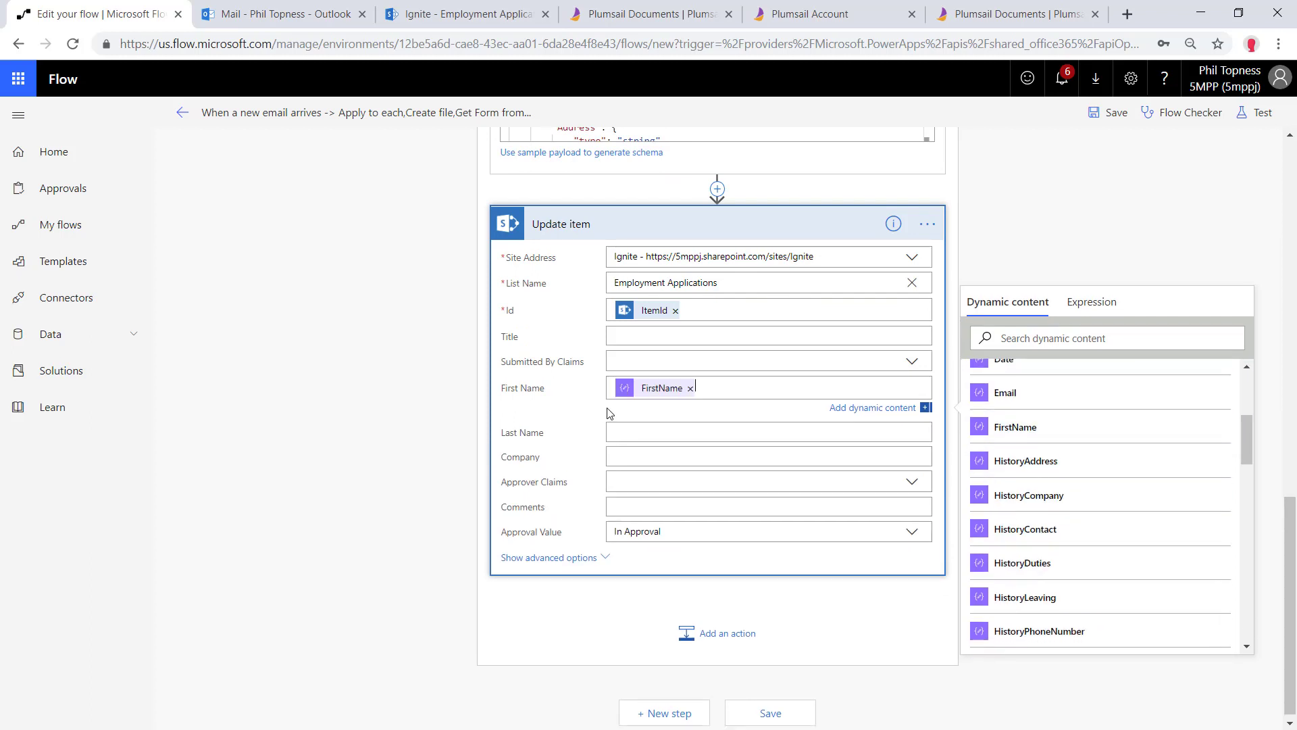
key(Tab)
scroll(1027, 555, down, 5)
click(1028, 611)
key(Tab)
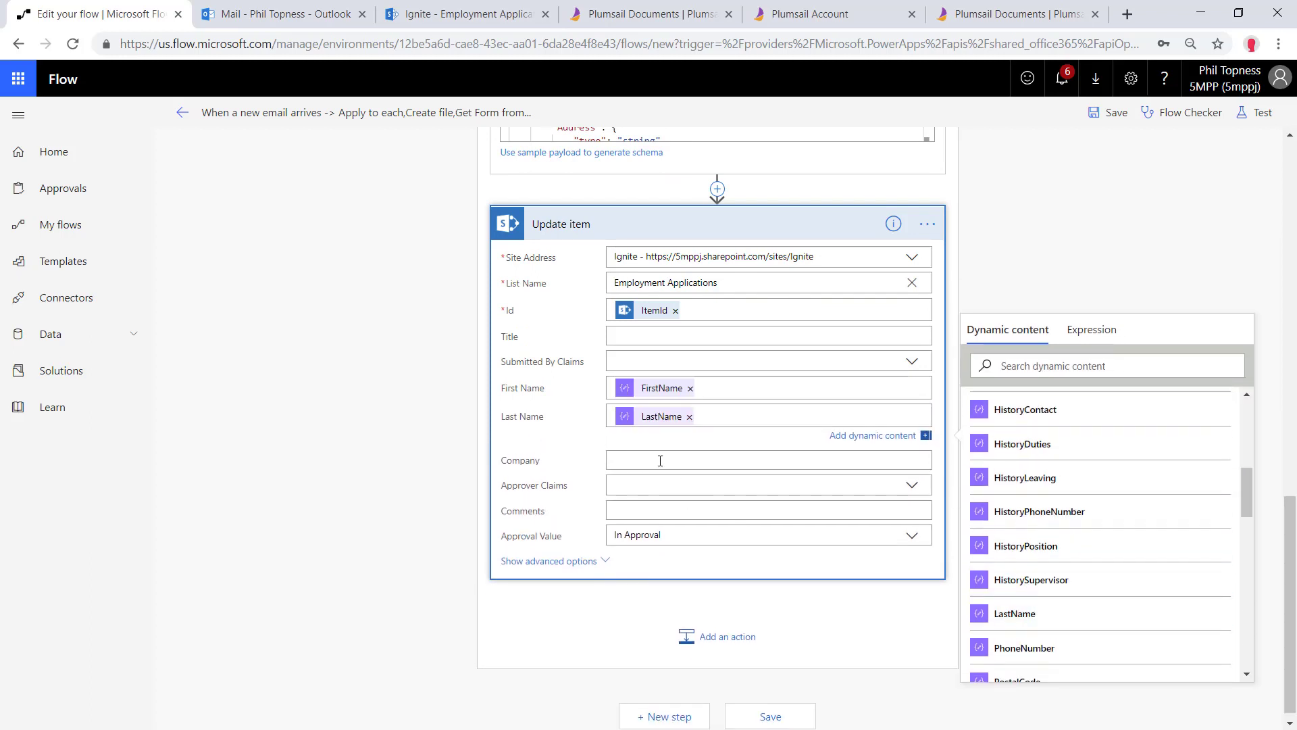
scroll(1098, 581, down, 3)
click(1094, 593)
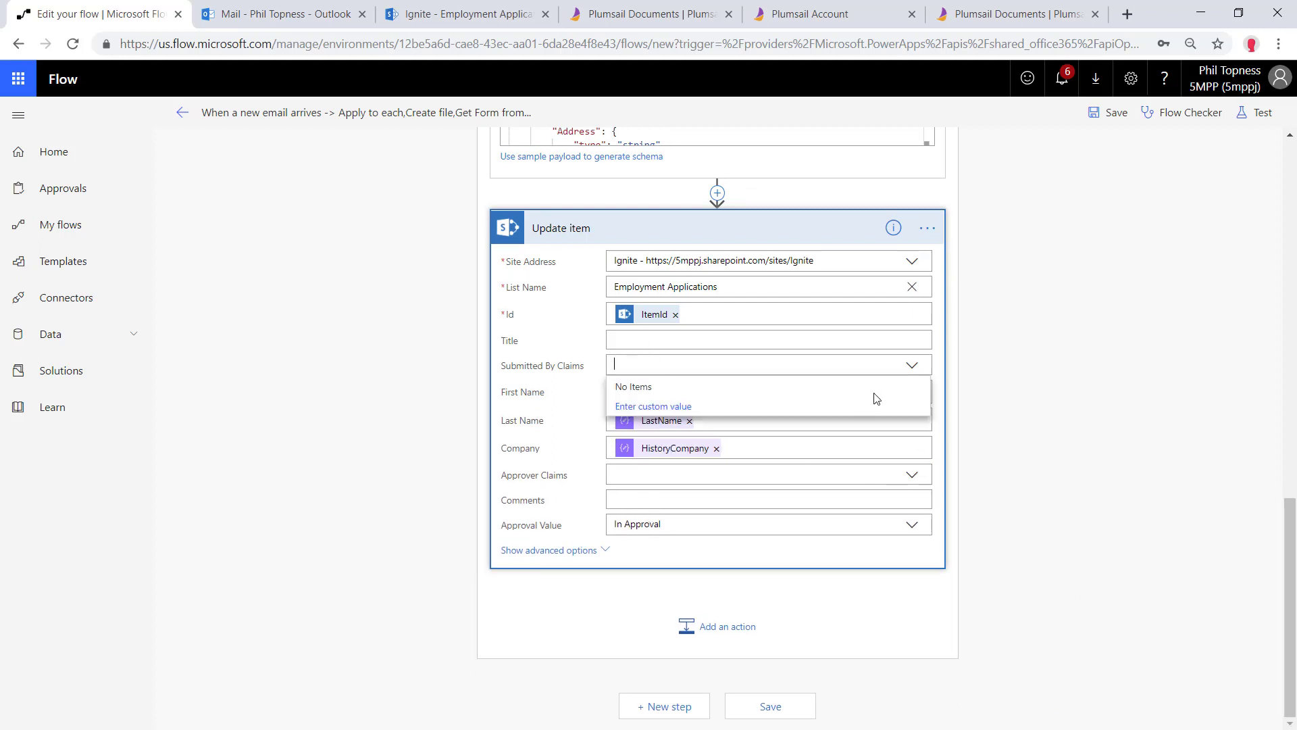
Fill Submitted By Claims with the email's From sender and save the flow
click(679, 406)
scroll(1047, 472, down, 5)
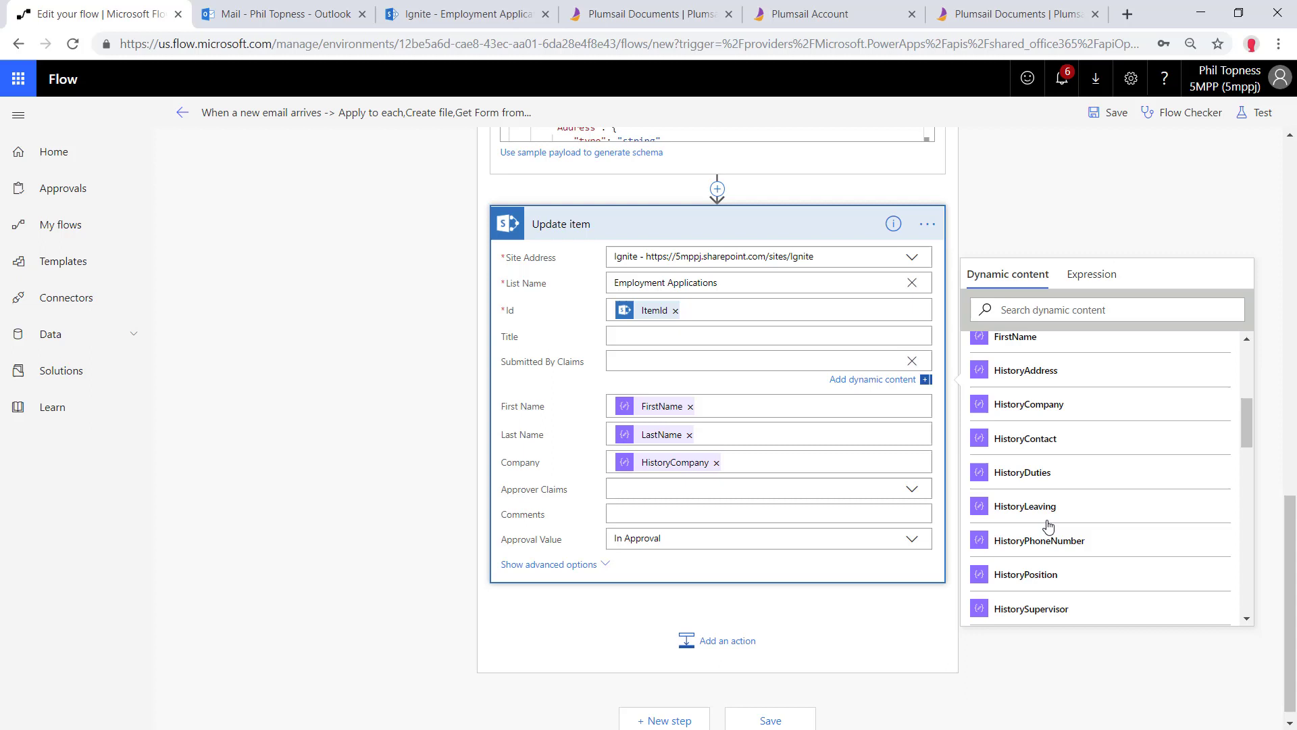
scroll(1048, 526, down, 8)
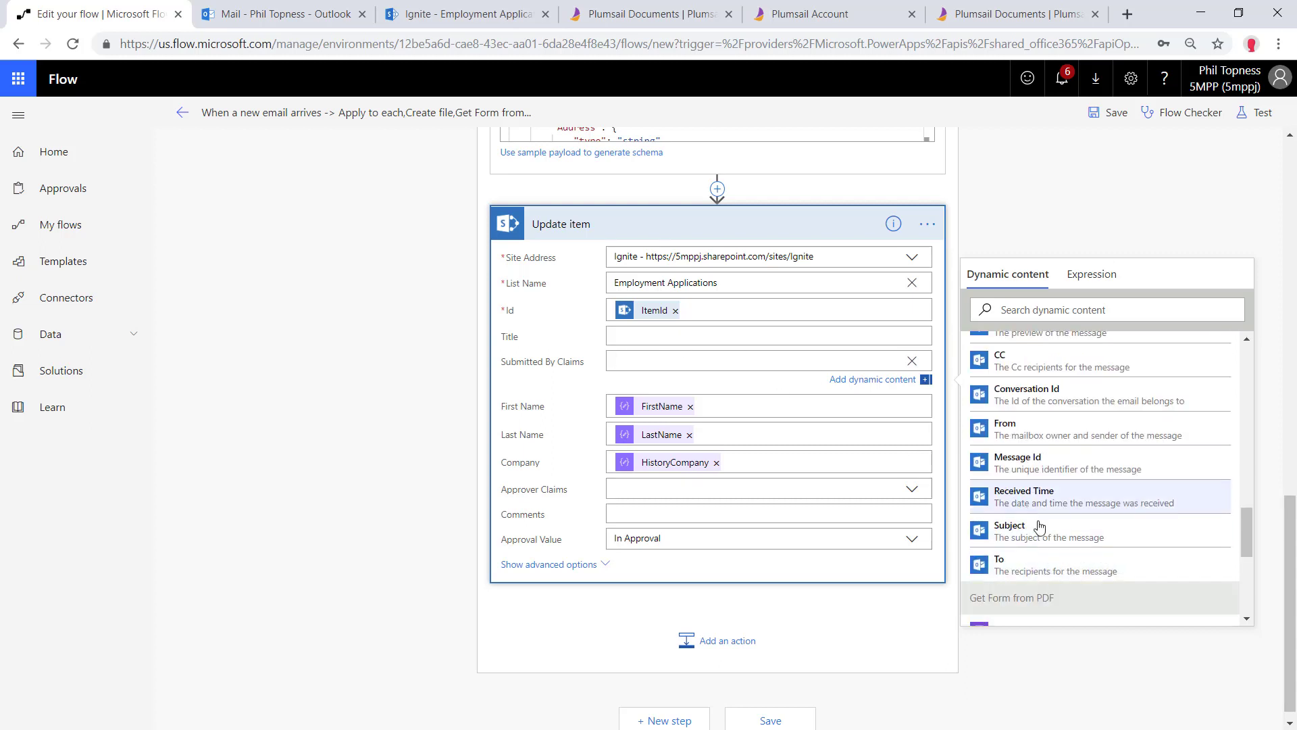
scroll(1054, 524, up, 2)
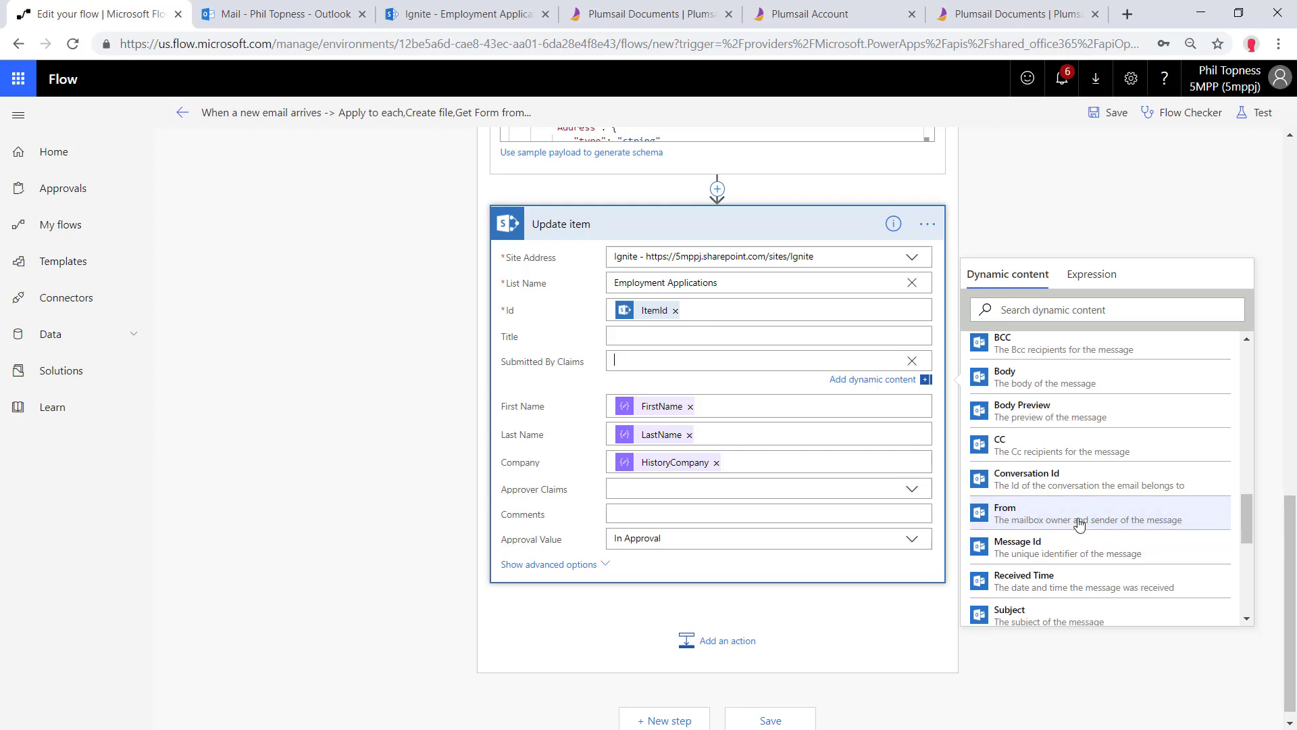
click(1079, 523)
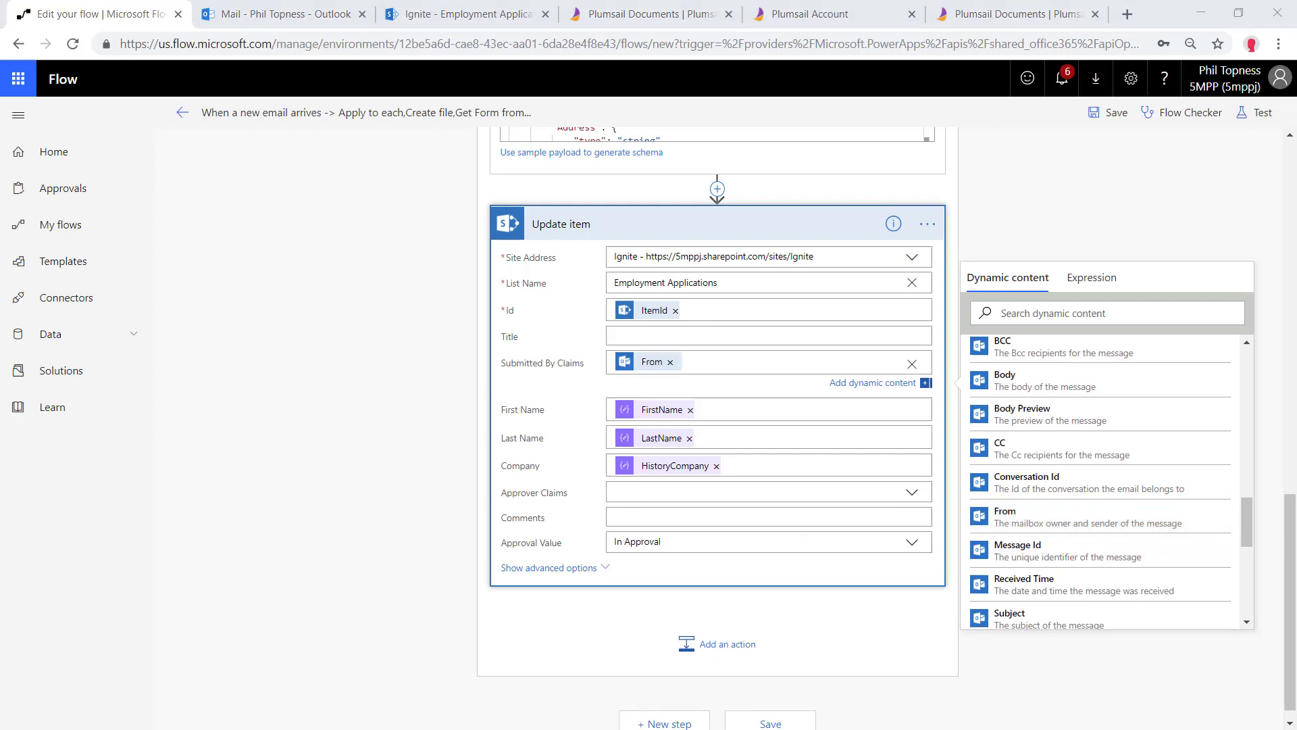
click(1122, 117)
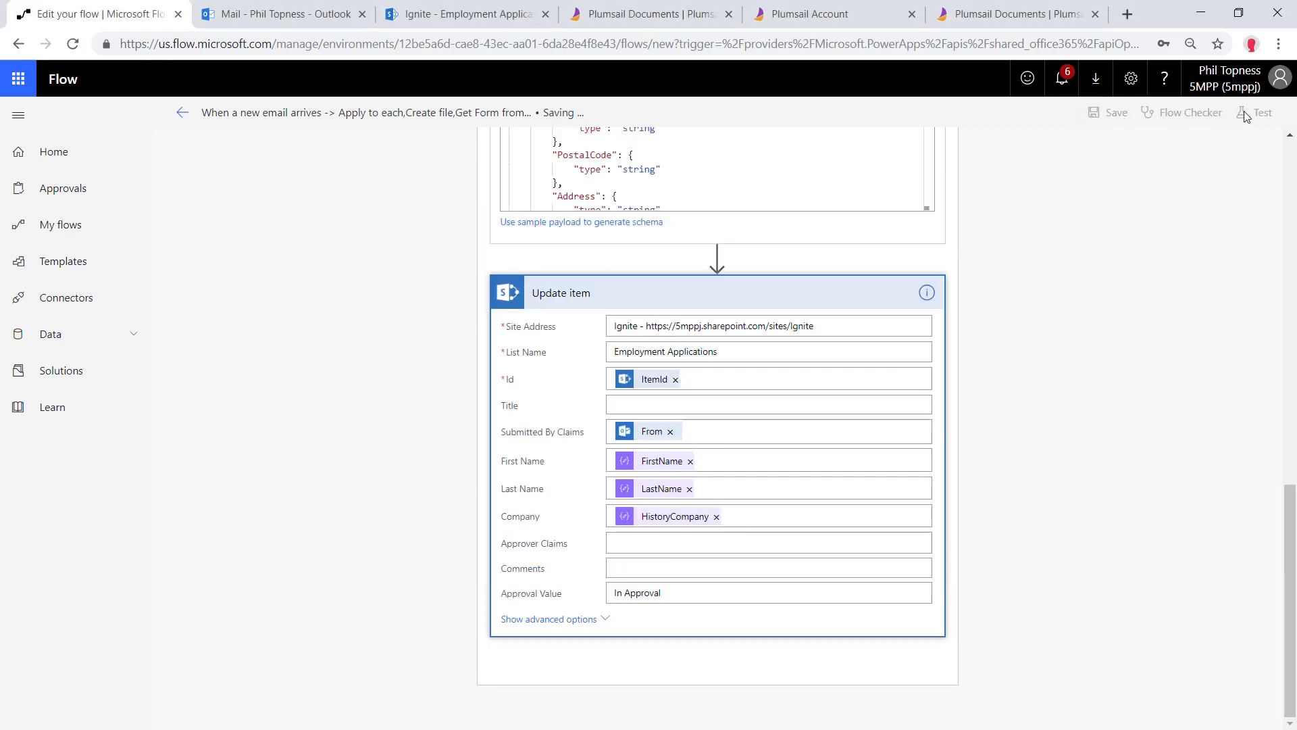
Save and retest the flow using data from the earlier Succeeded run
click(1247, 116)
click(1118, 181)
click(1100, 223)
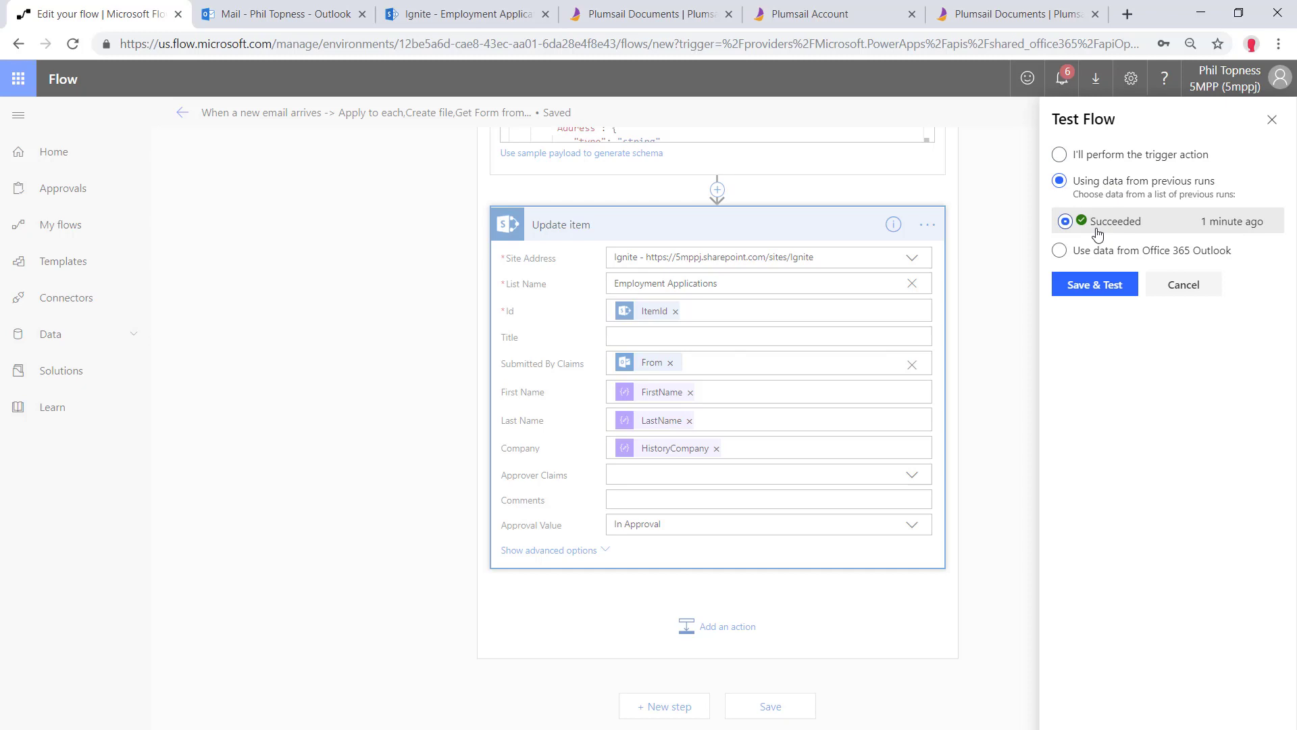
click(1086, 285)
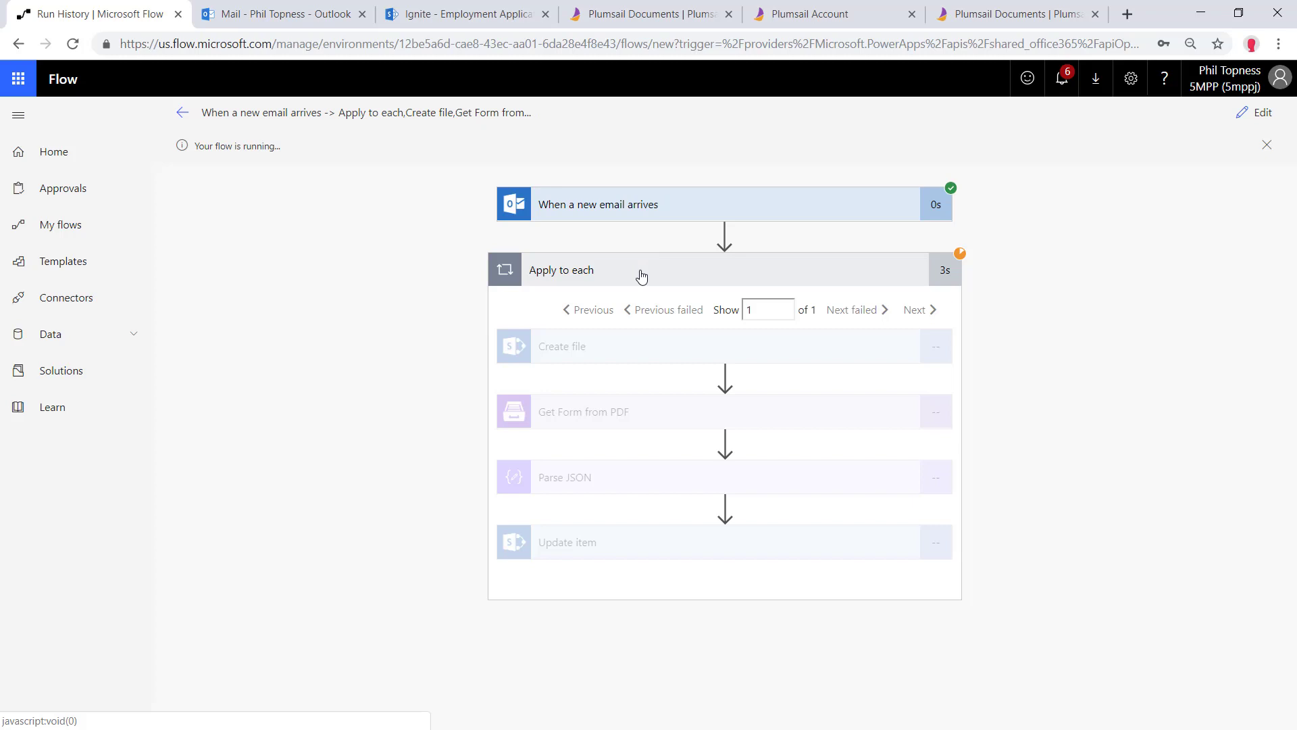
Confirm the Parse JSON and Update item results, then check the Employment Applications library
click(617, 479)
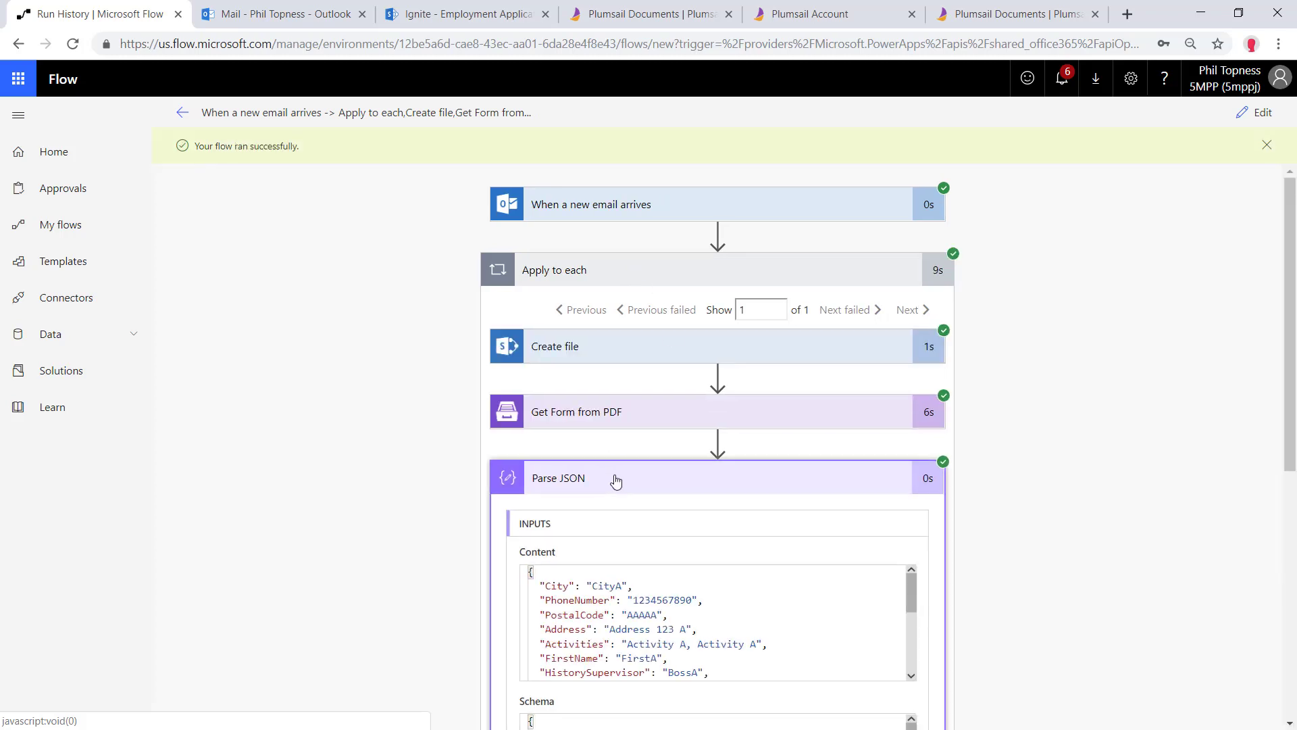
scroll(626, 449, down, 10)
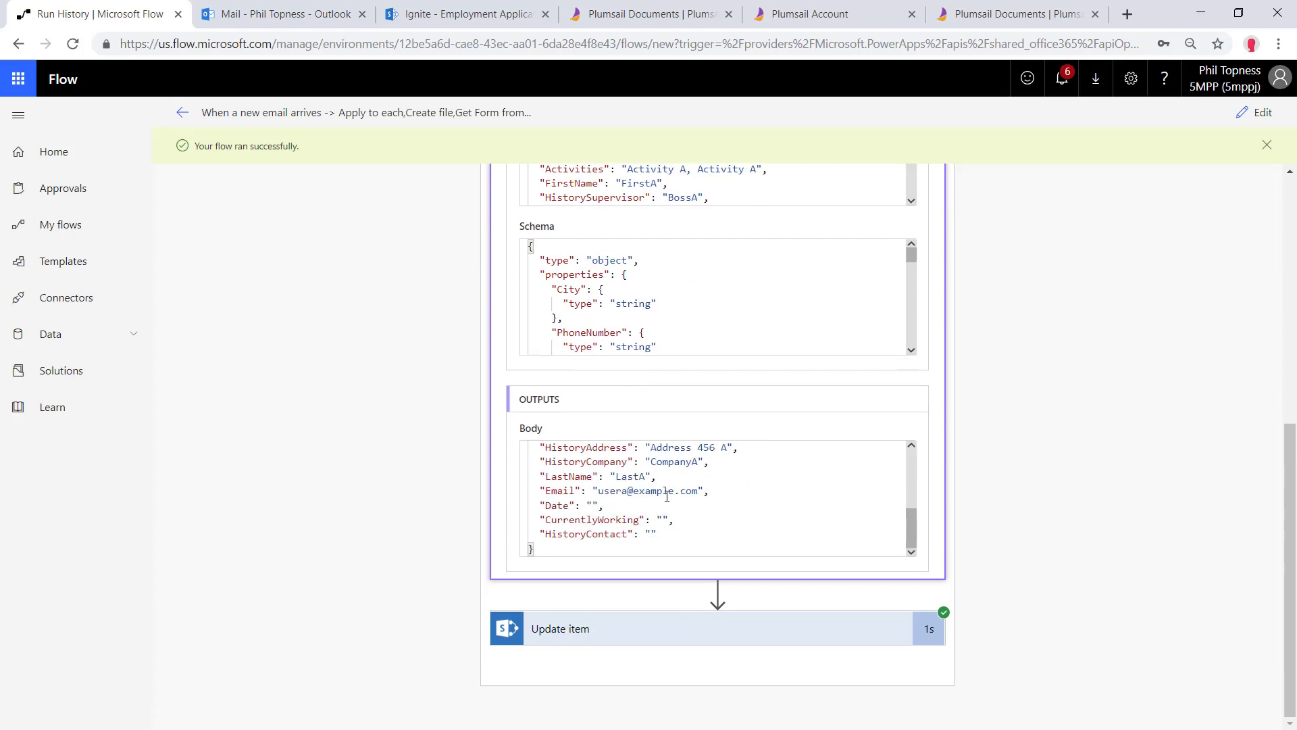
click(643, 629)
click(466, 13)
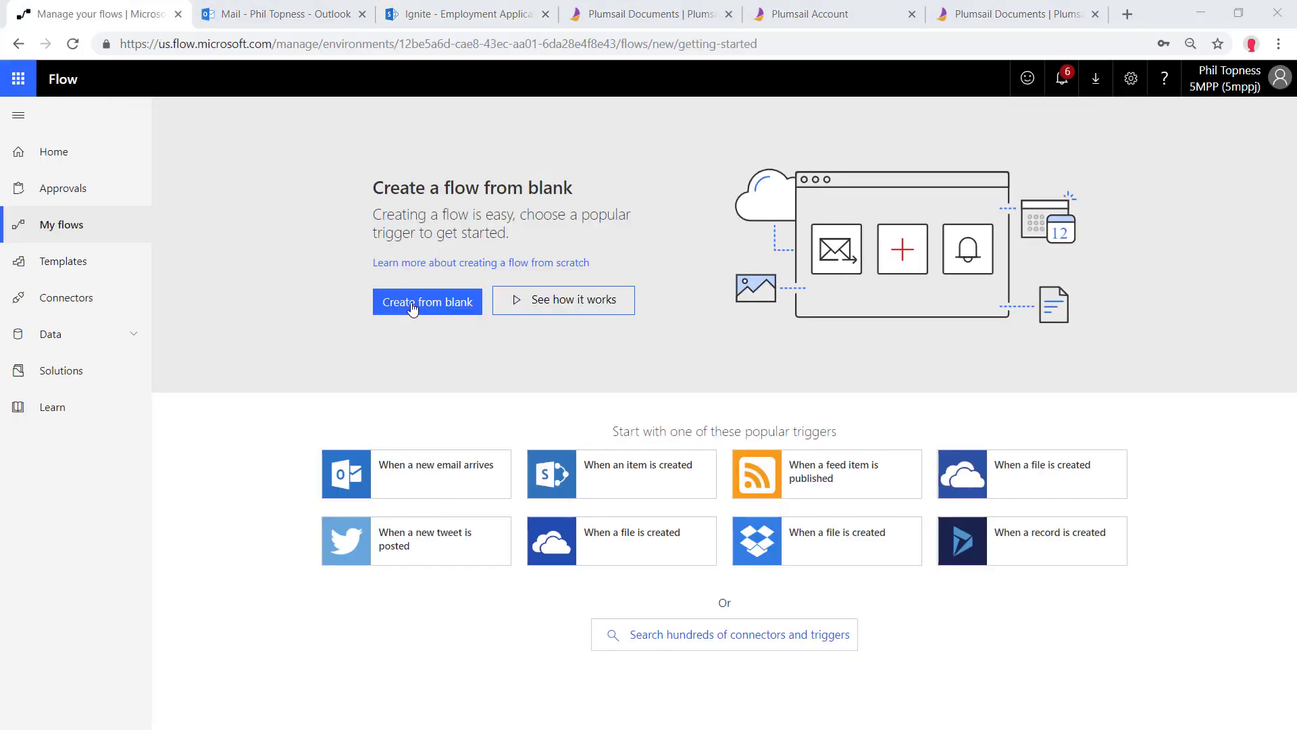
Start a blank flow triggered by SharePoint 'When a file is created (properties only)'
click(418, 308)
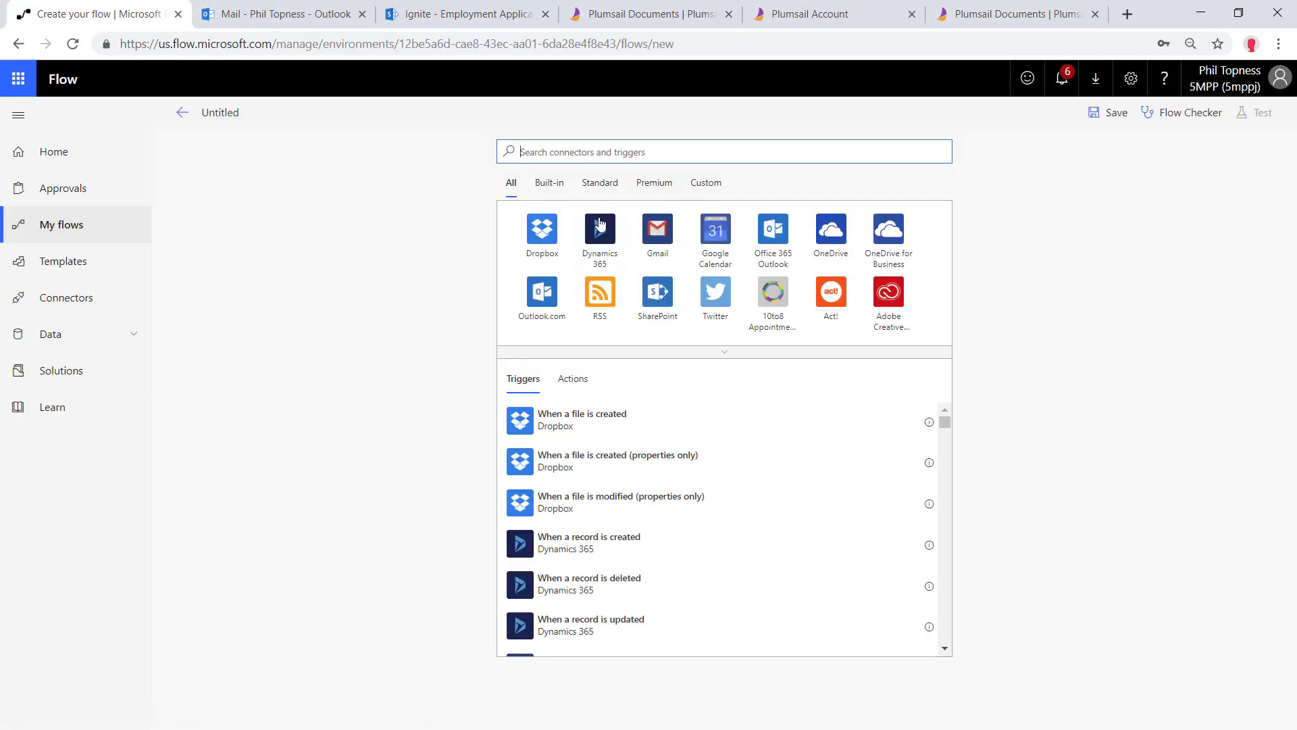
click(656, 294)
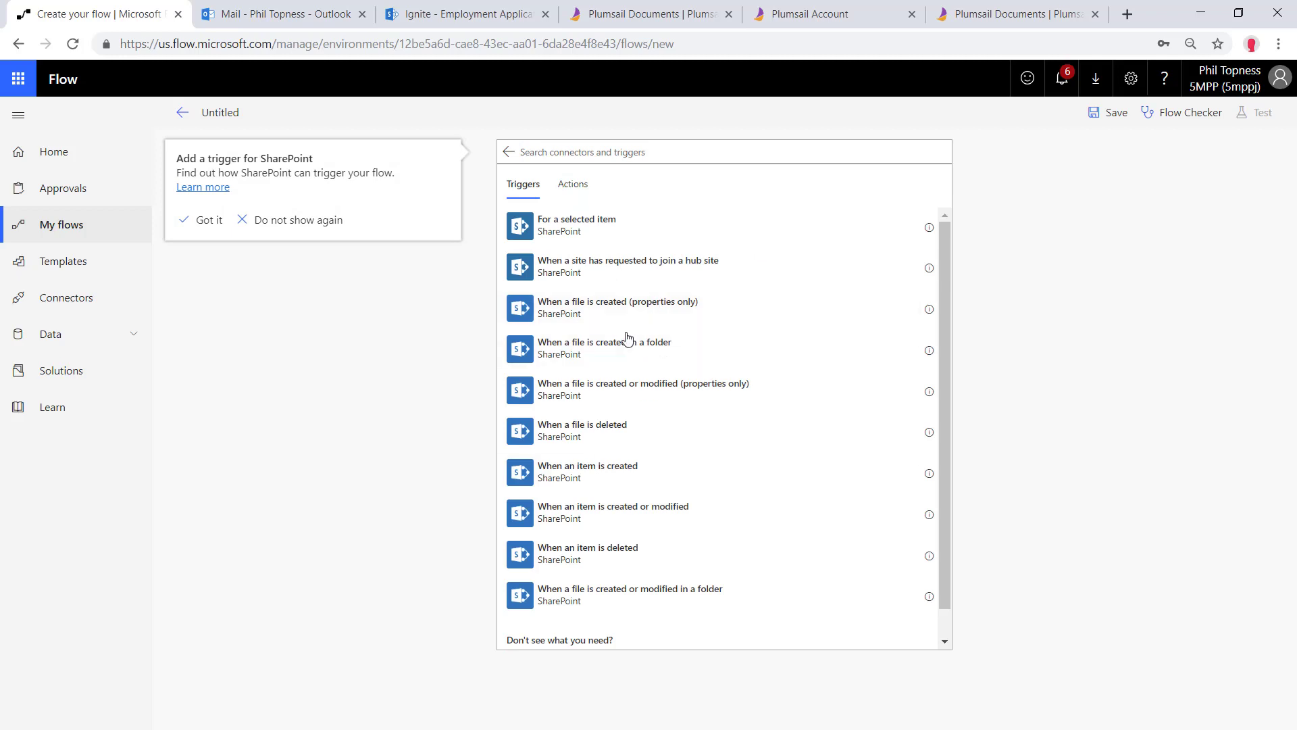
click(630, 325)
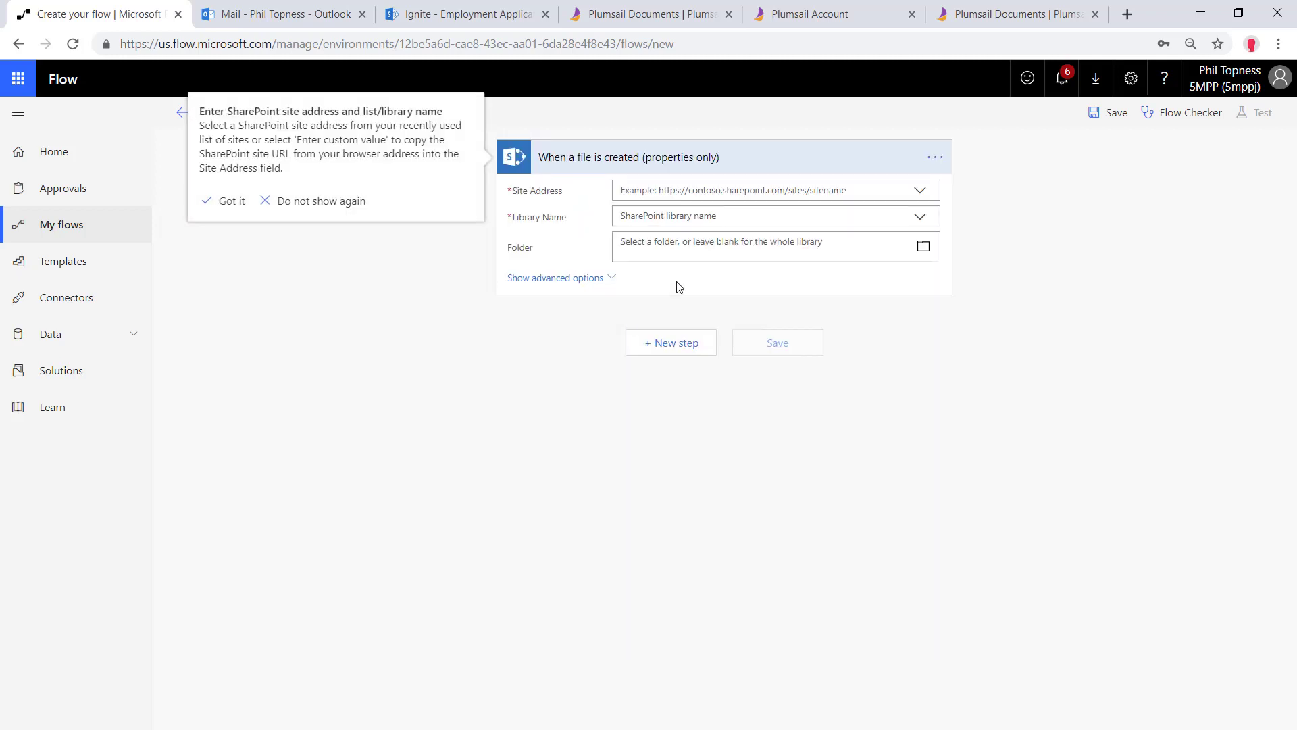
Point the trigger at the Ignite site's Employment Applications library, leaving the view option unset
click(785, 187)
click(648, 290)
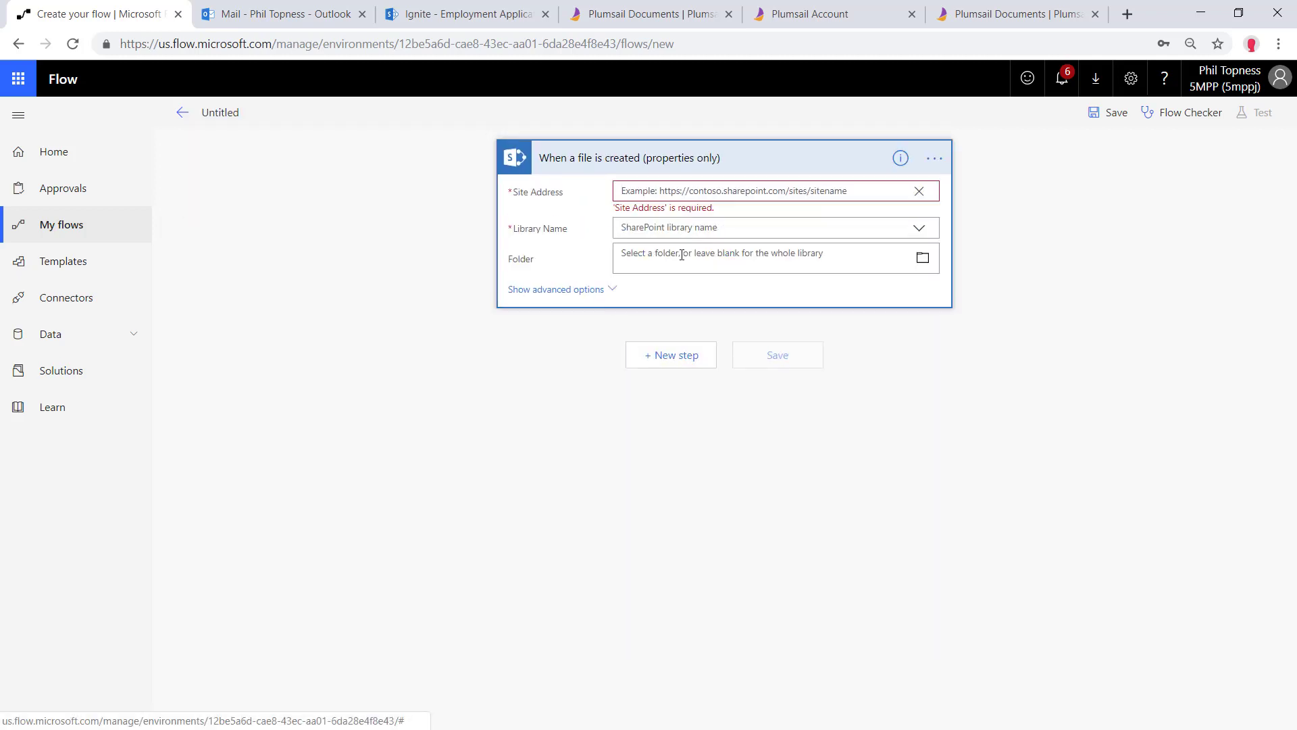
click(918, 191)
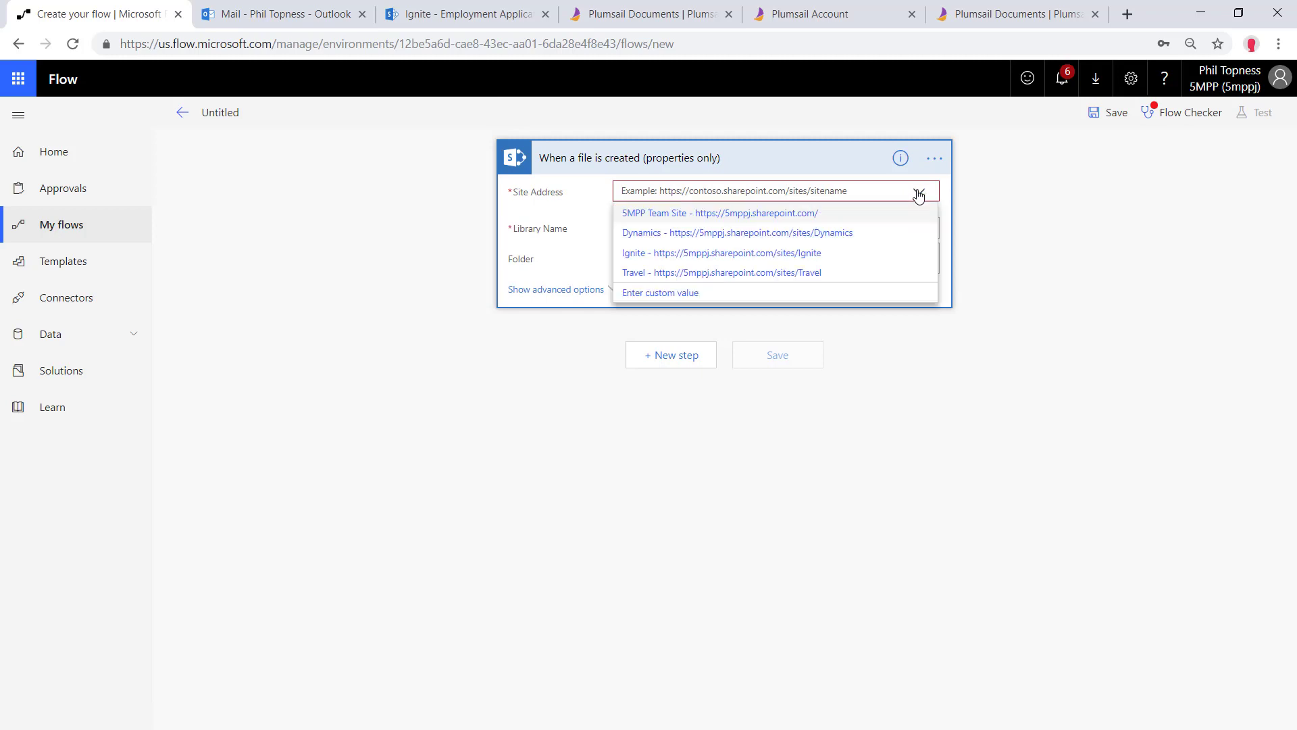
click(724, 253)
click(866, 223)
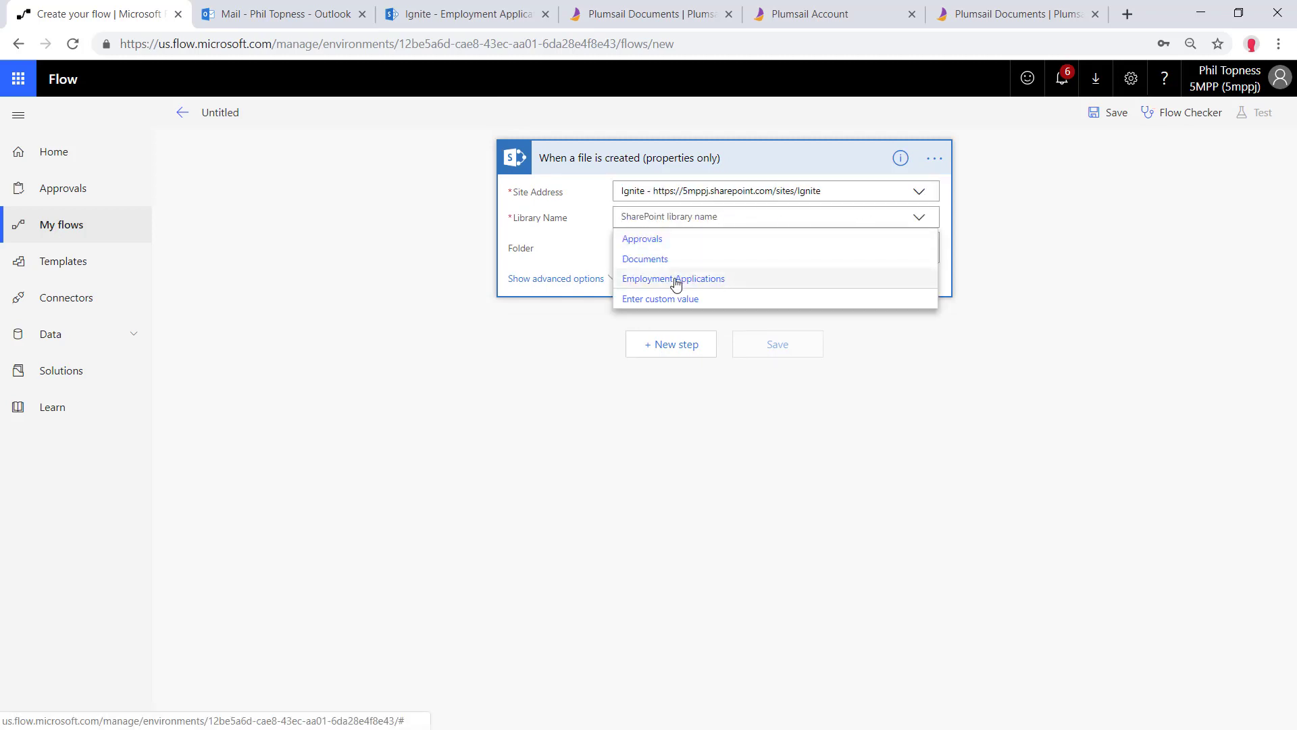
click(683, 277)
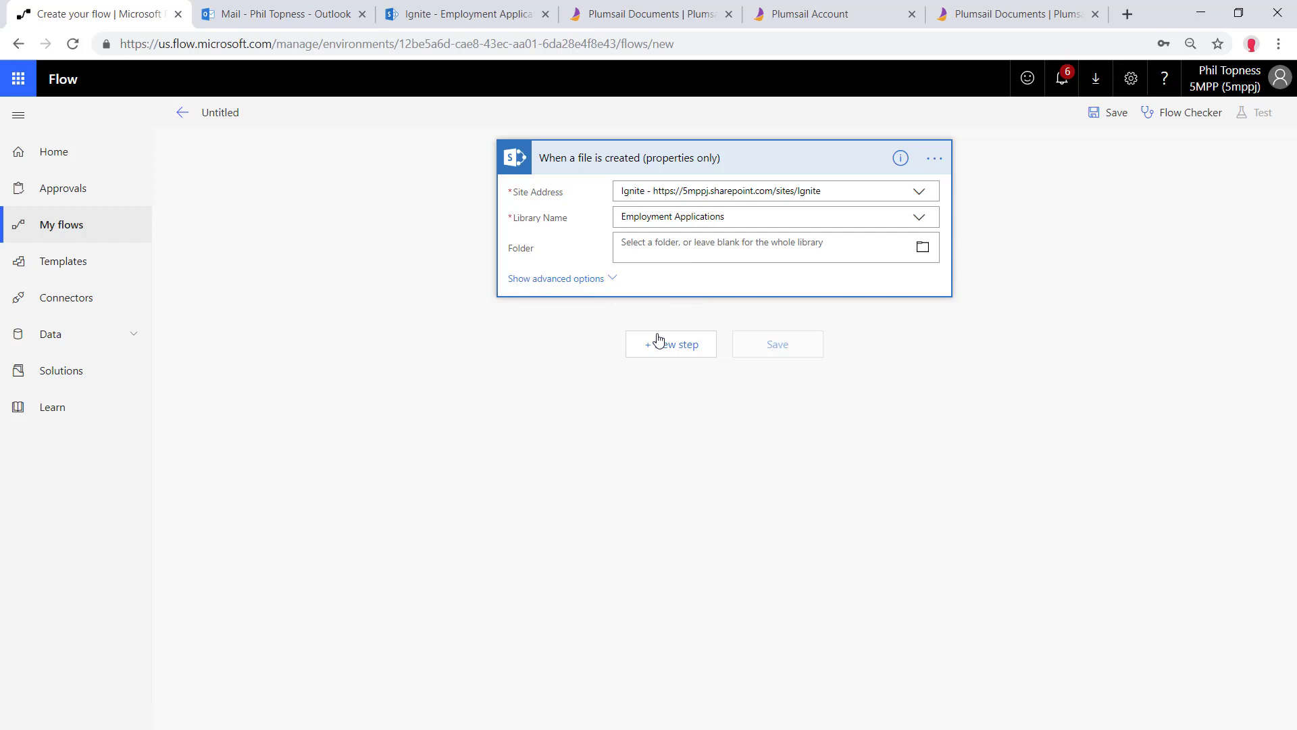
click(594, 279)
click(627, 278)
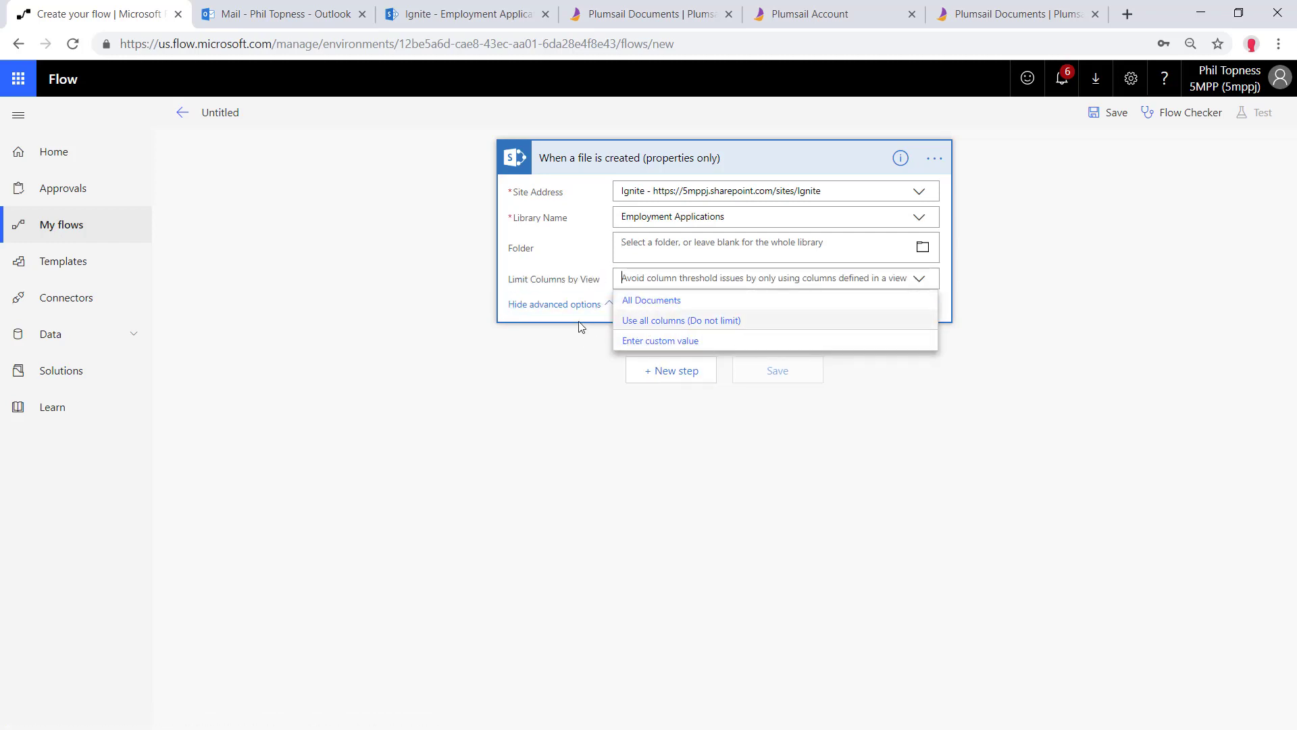
click(370, 394)
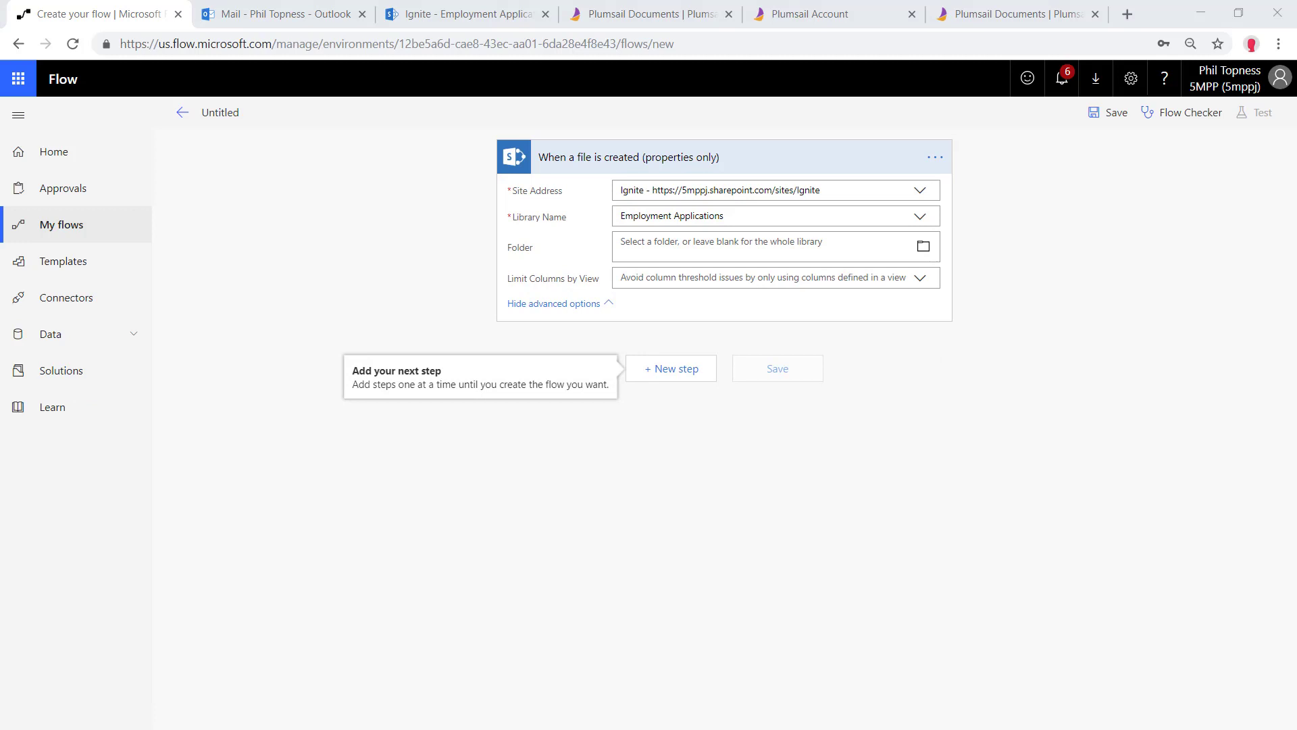
click(672, 369)
Add SharePoint Get file properties for Ignite's Employment Applications library, with Id set to the trigger's ID
click(768, 345)
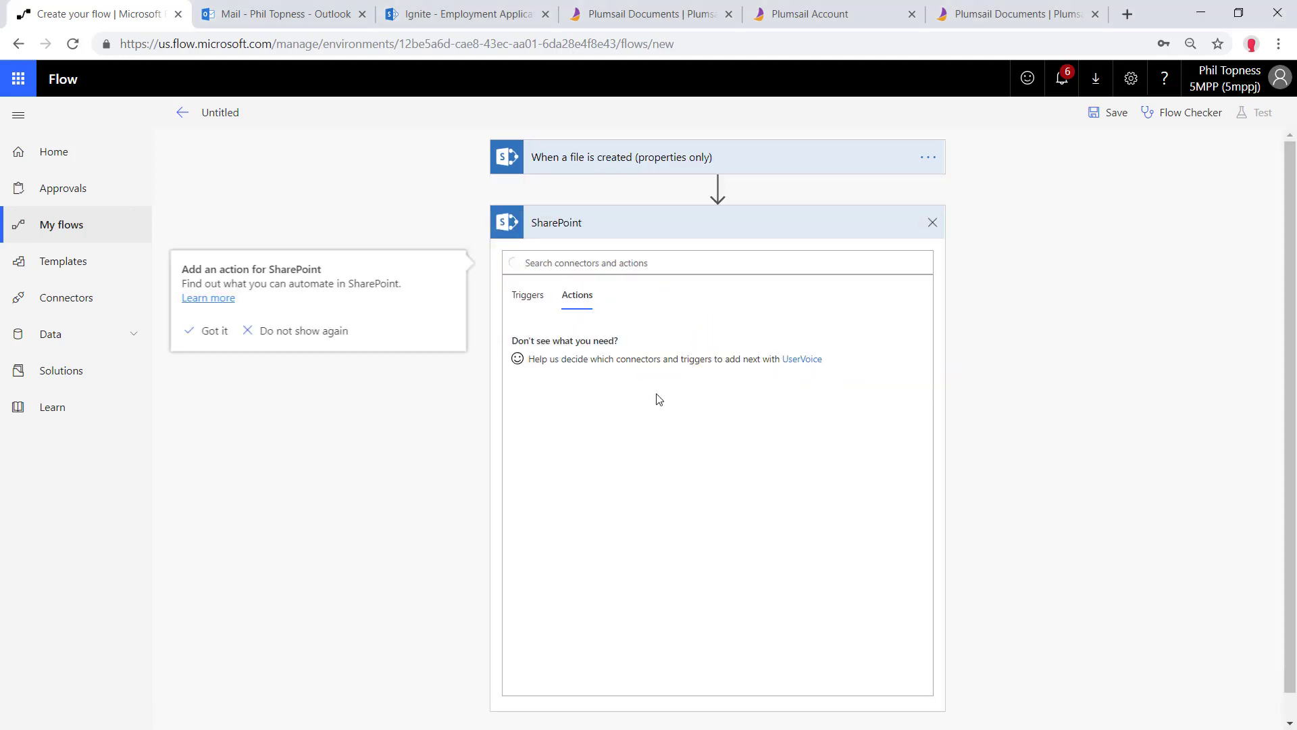
scroll(605, 548, down, 3)
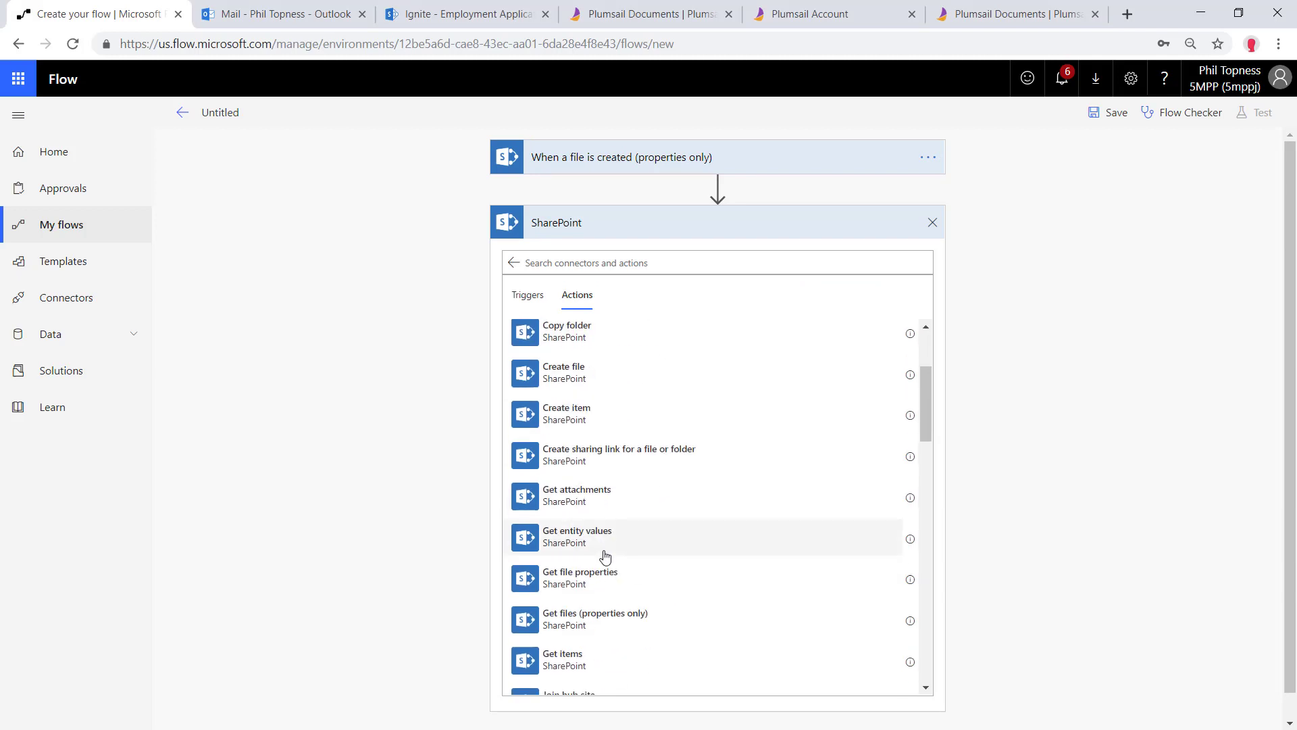
scroll(608, 539, down, 2)
click(611, 521)
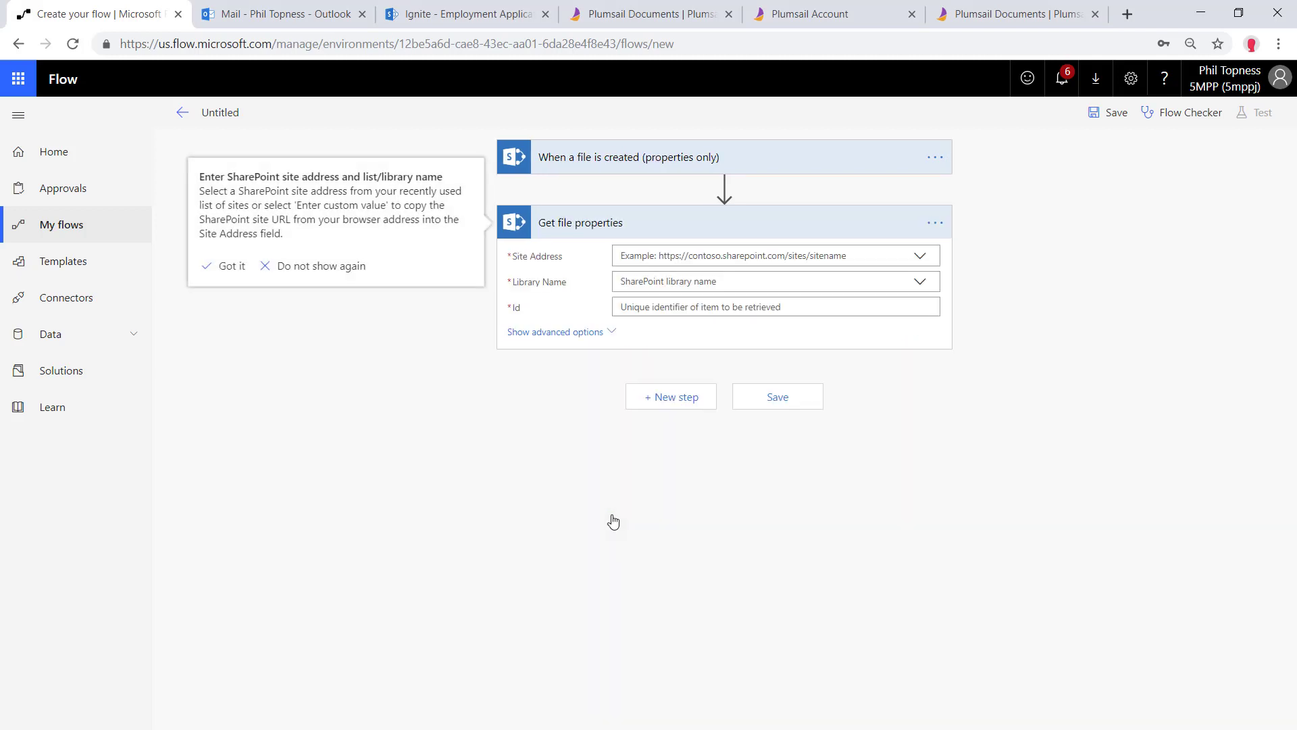
click(916, 256)
click(761, 316)
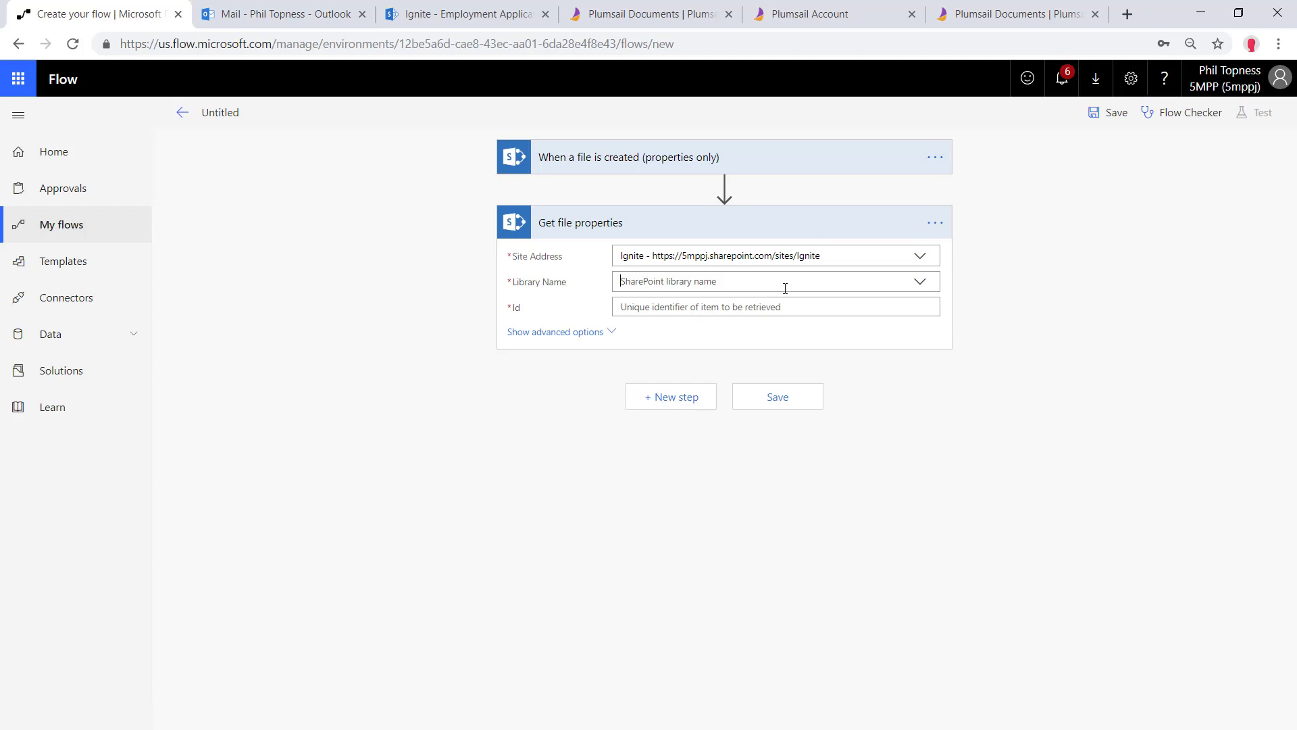
click(716, 344)
click(648, 308)
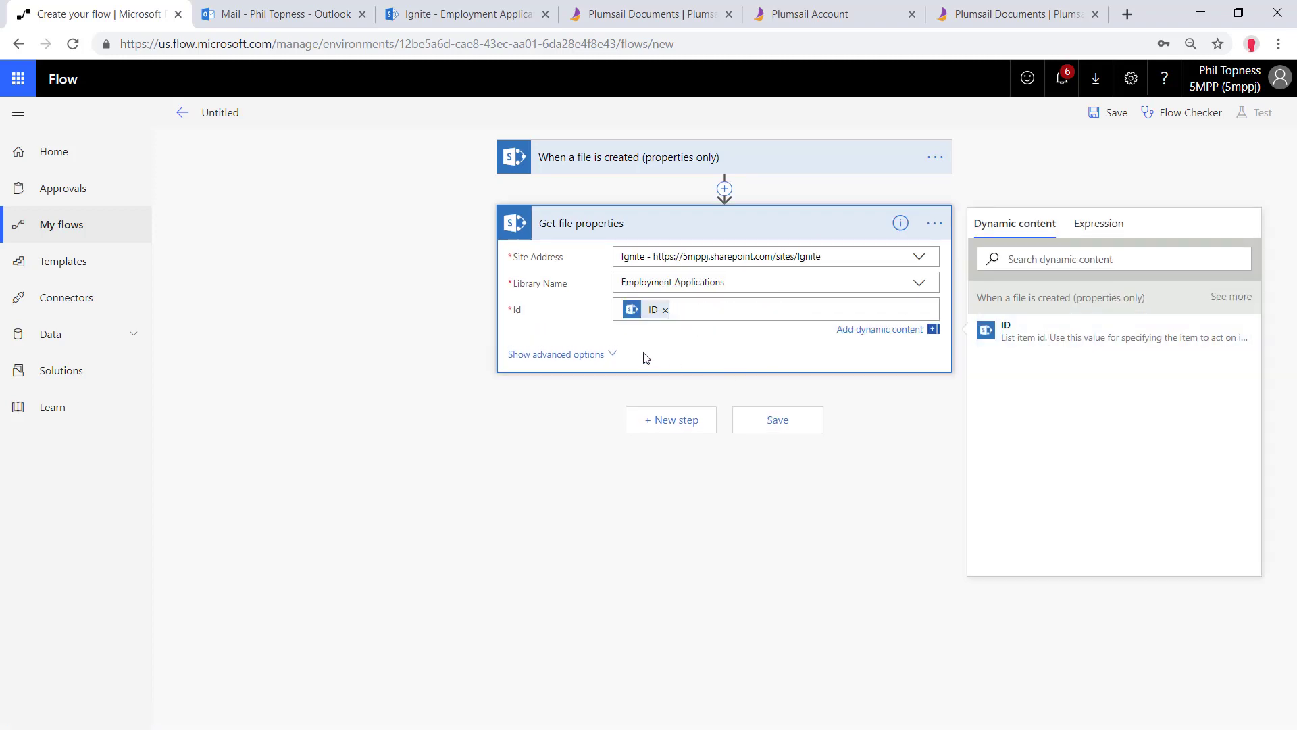
Add Office 365 Users Get manager (V2) with User (UPN) set to Submitted By Email
click(672, 422)
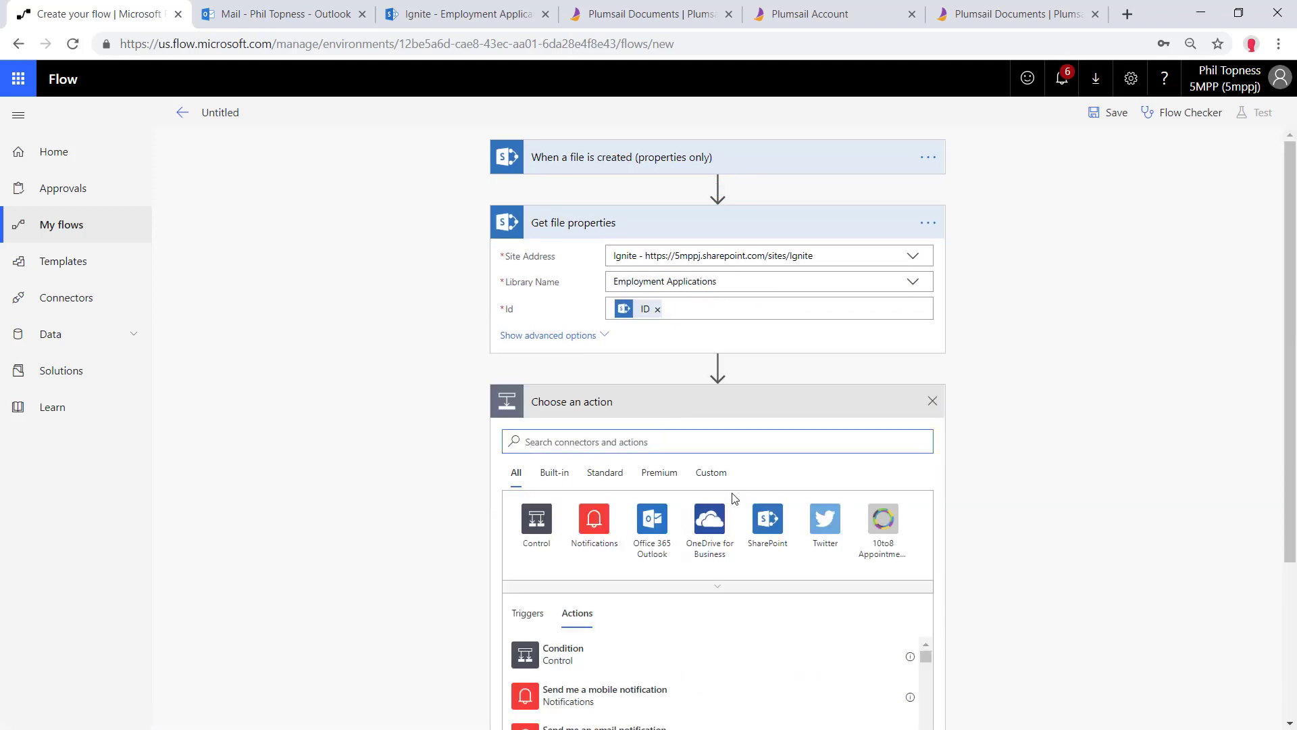
text(office 365)
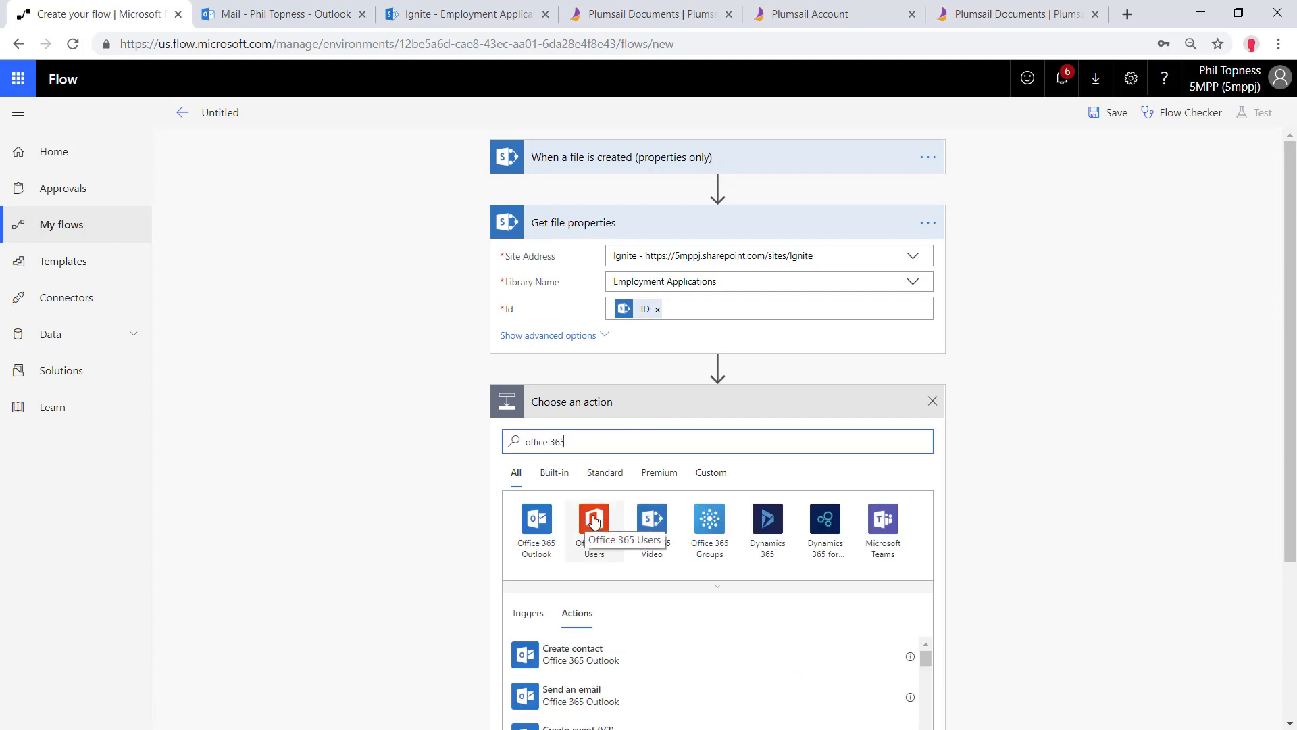
click(594, 519)
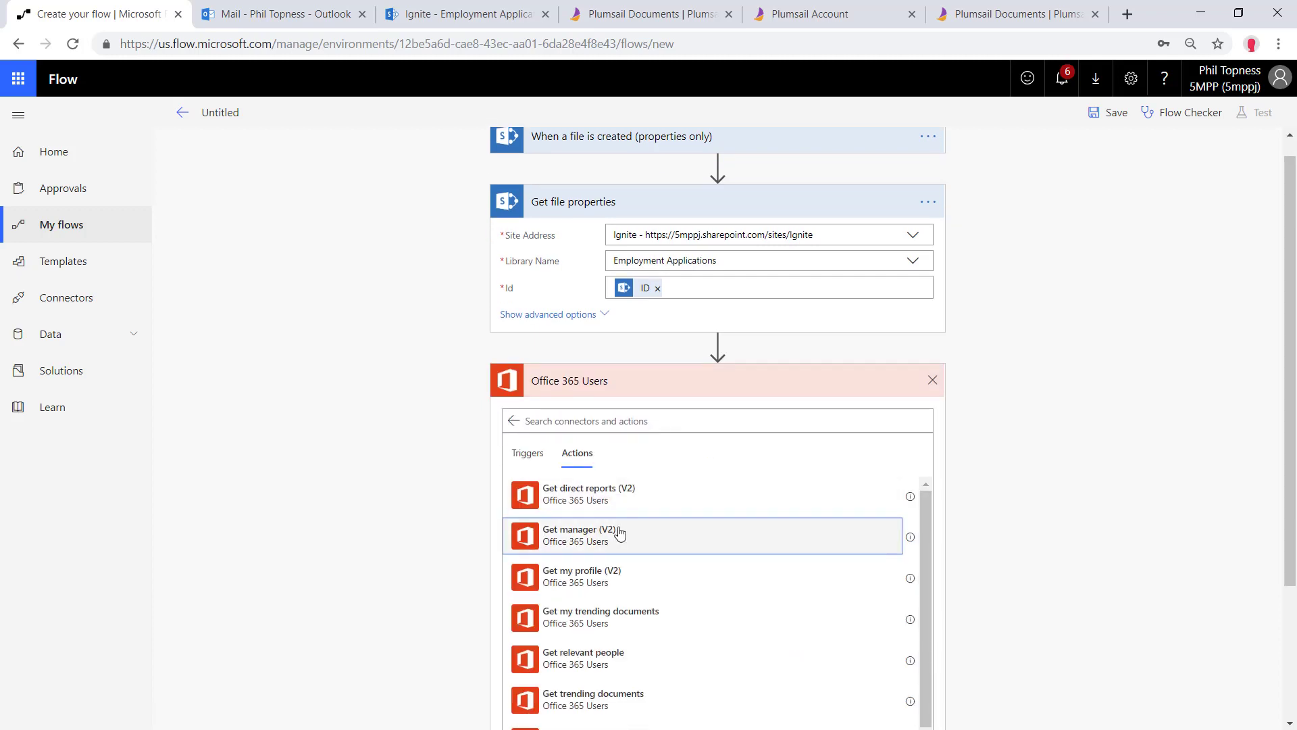
click(617, 537)
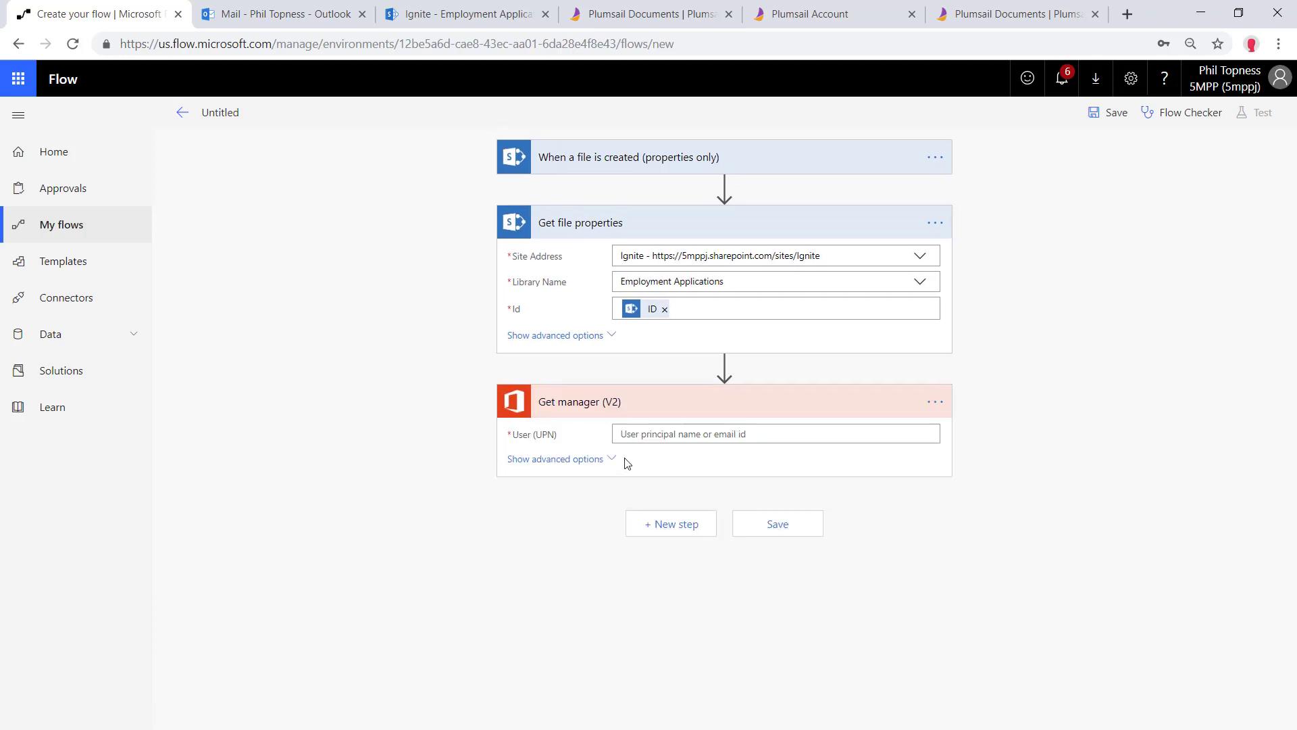
click(682, 439)
scroll(1058, 534, down, 10)
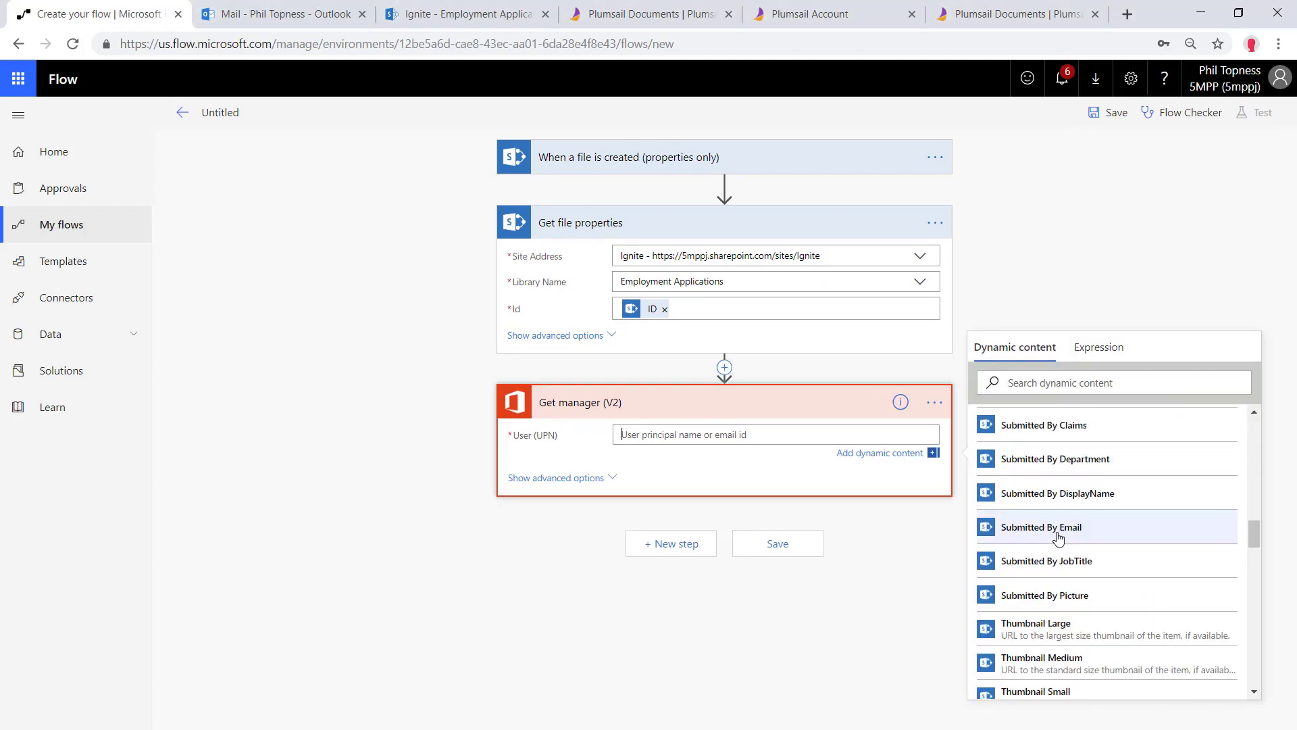
scroll(1065, 533, down, 1)
scroll(1072, 531, up, 1)
click(1039, 528)
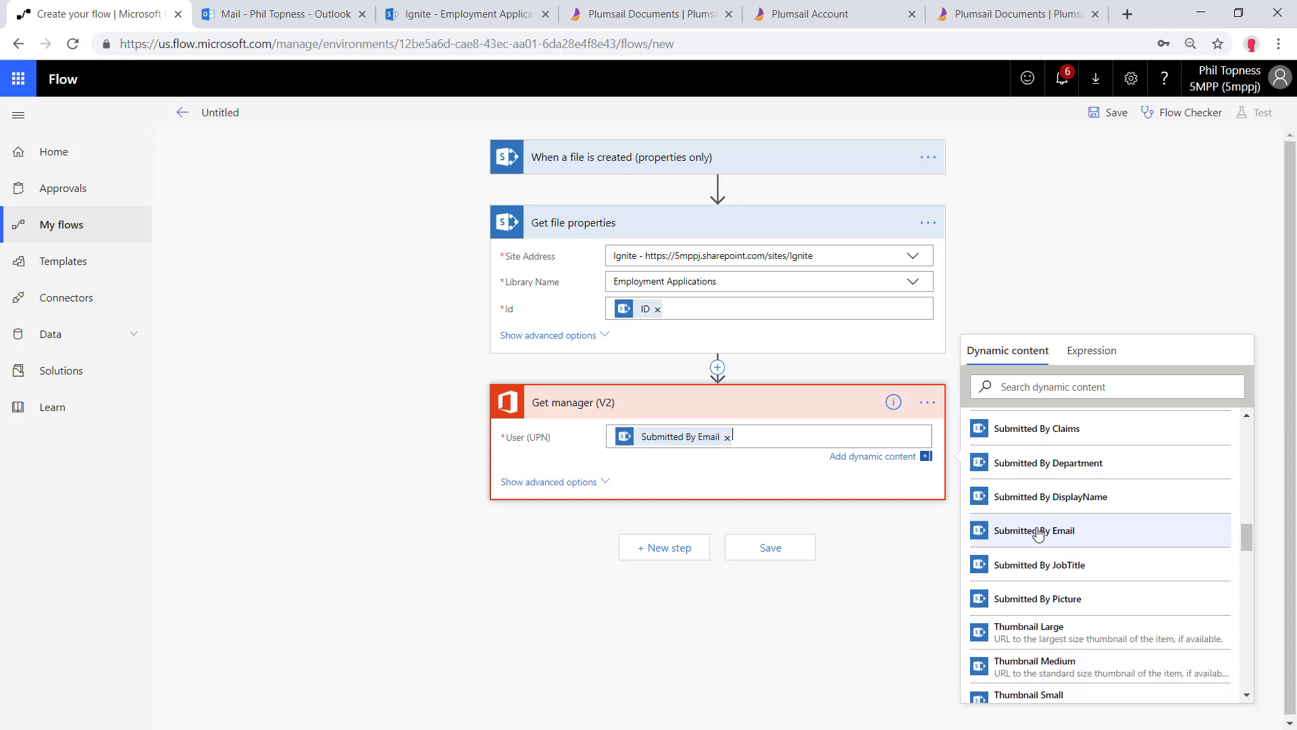
click(660, 549)
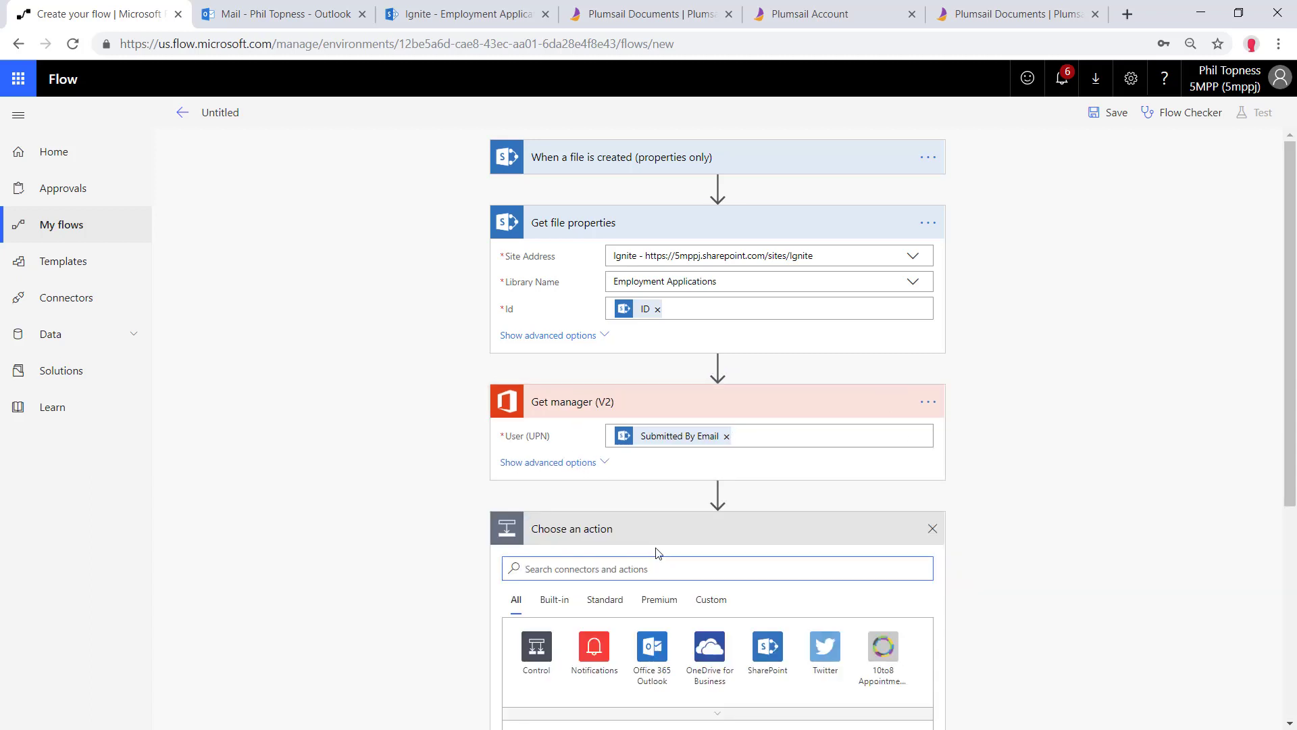
Add Office 365 Outlook 'Get mail tips for a mailbox' with Mailbox Address set to the manager's Mail
scroll(637, 501, down, 2)
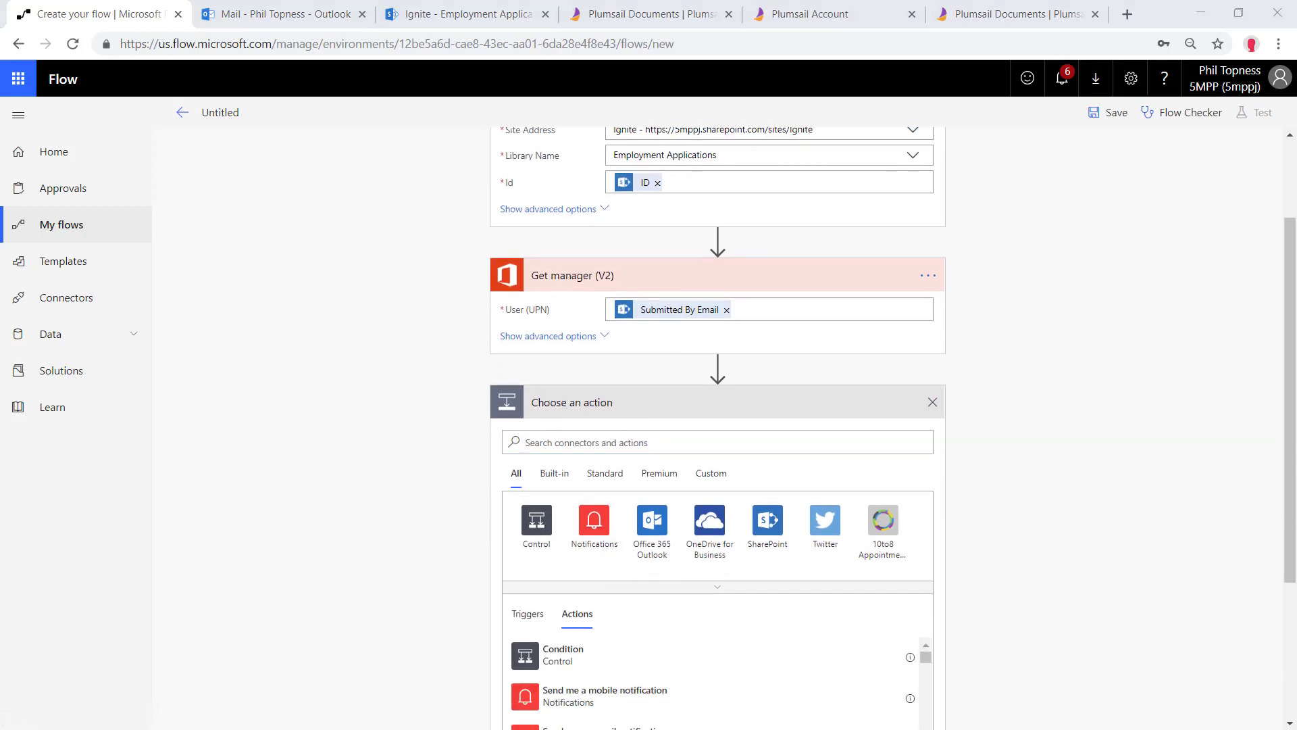
click(654, 528)
scroll(657, 527, down, 3)
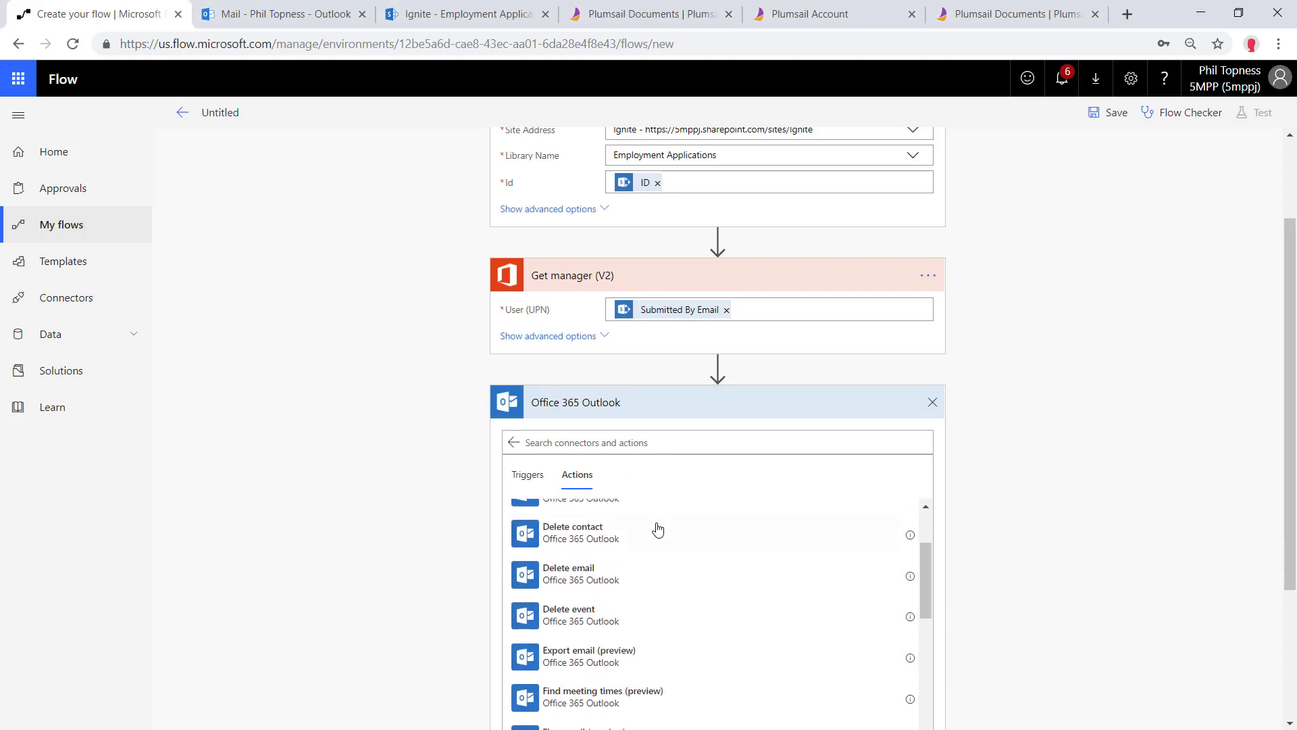
scroll(639, 608, down, 7)
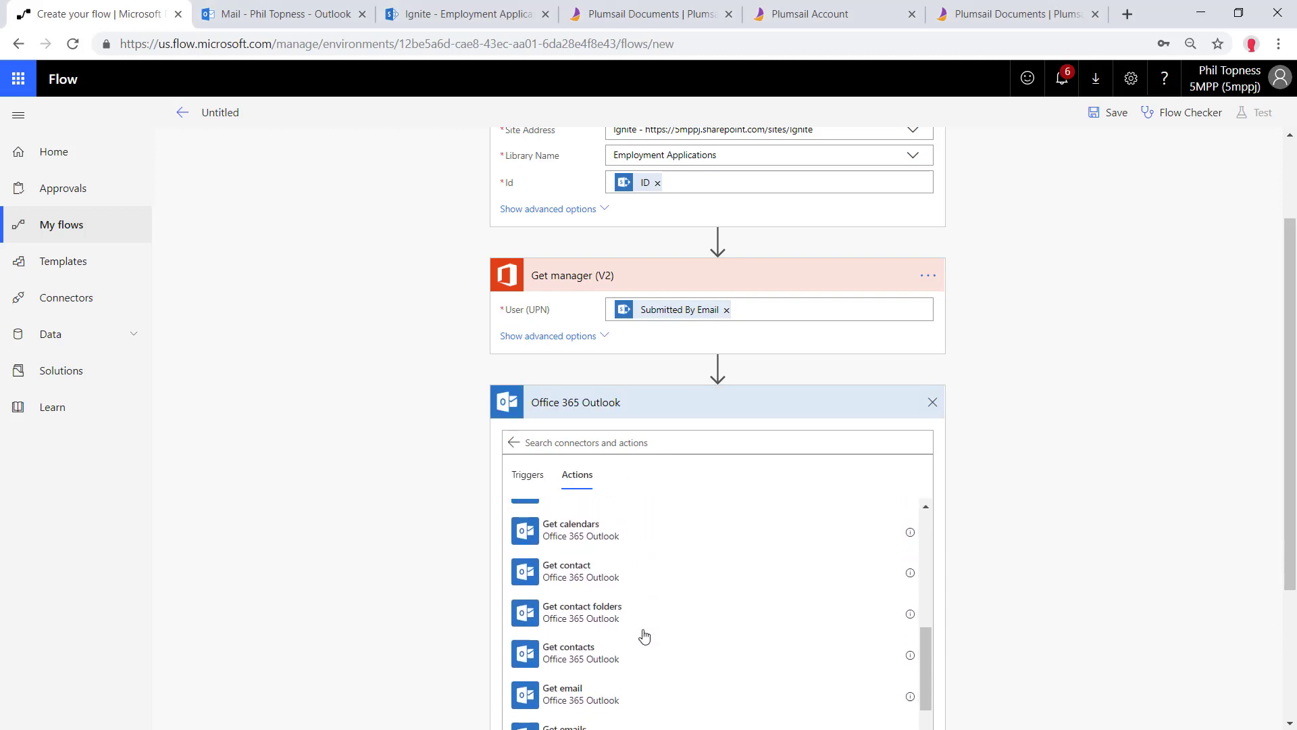
scroll(644, 635, down, 5)
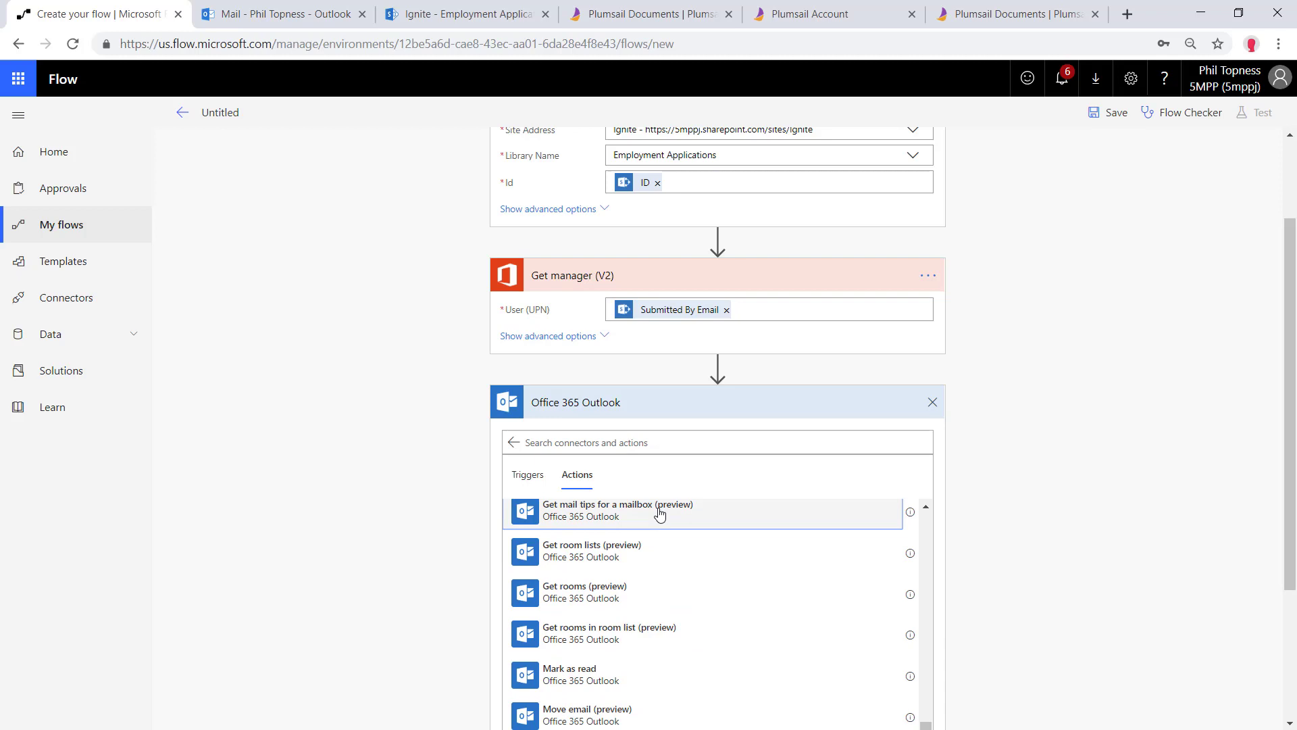
click(659, 512)
click(661, 566)
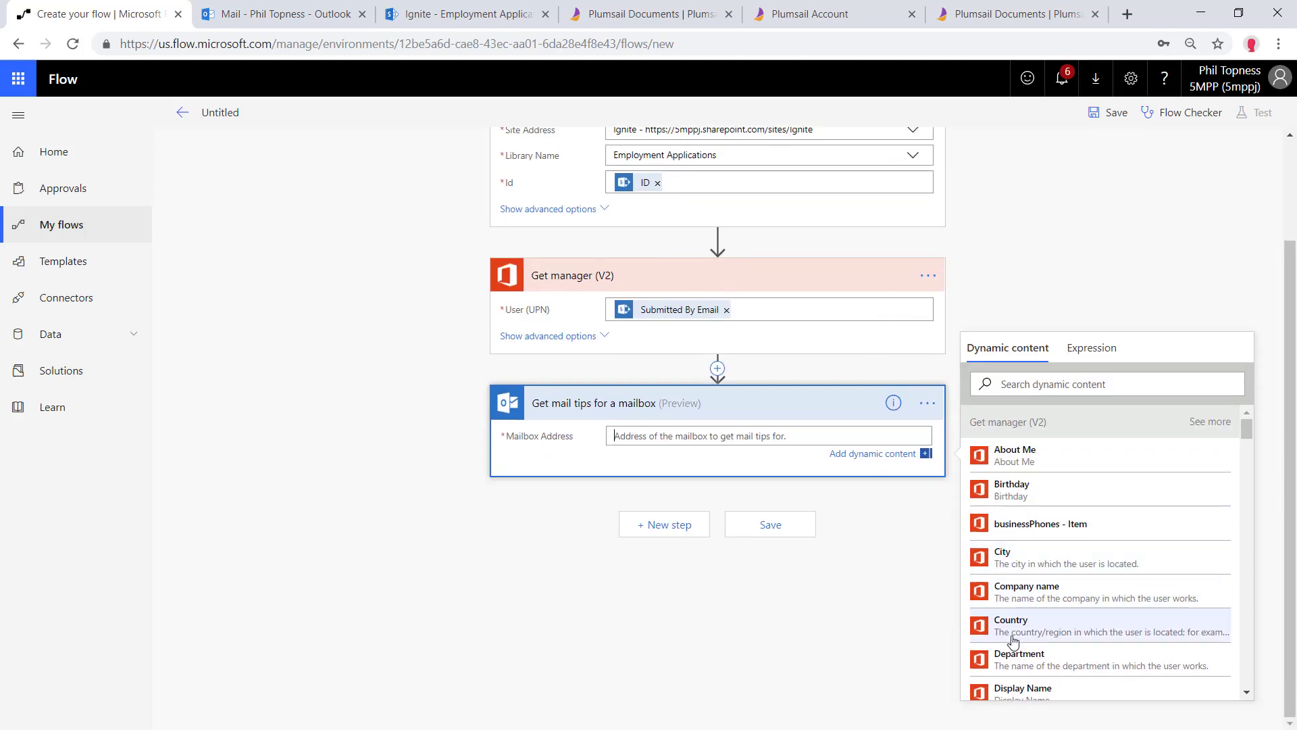
scroll(1014, 627, down, 4)
click(1016, 613)
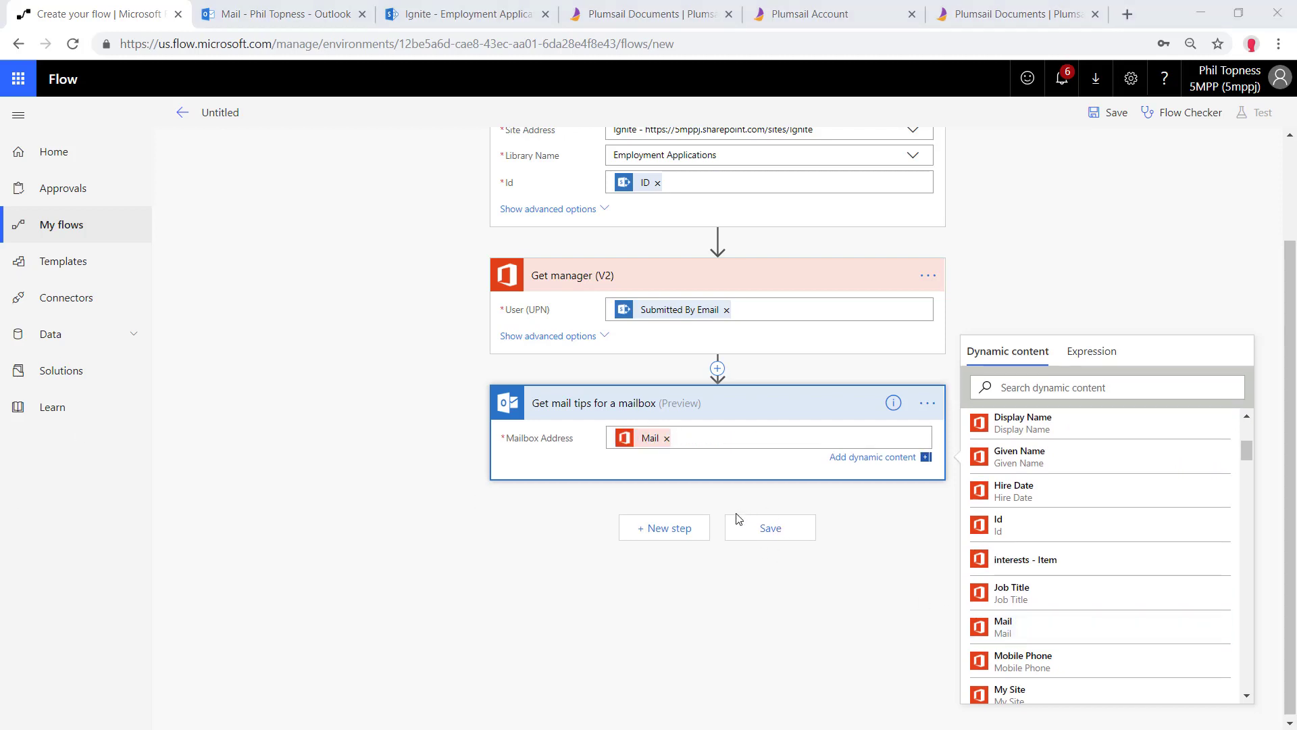
click(662, 530)
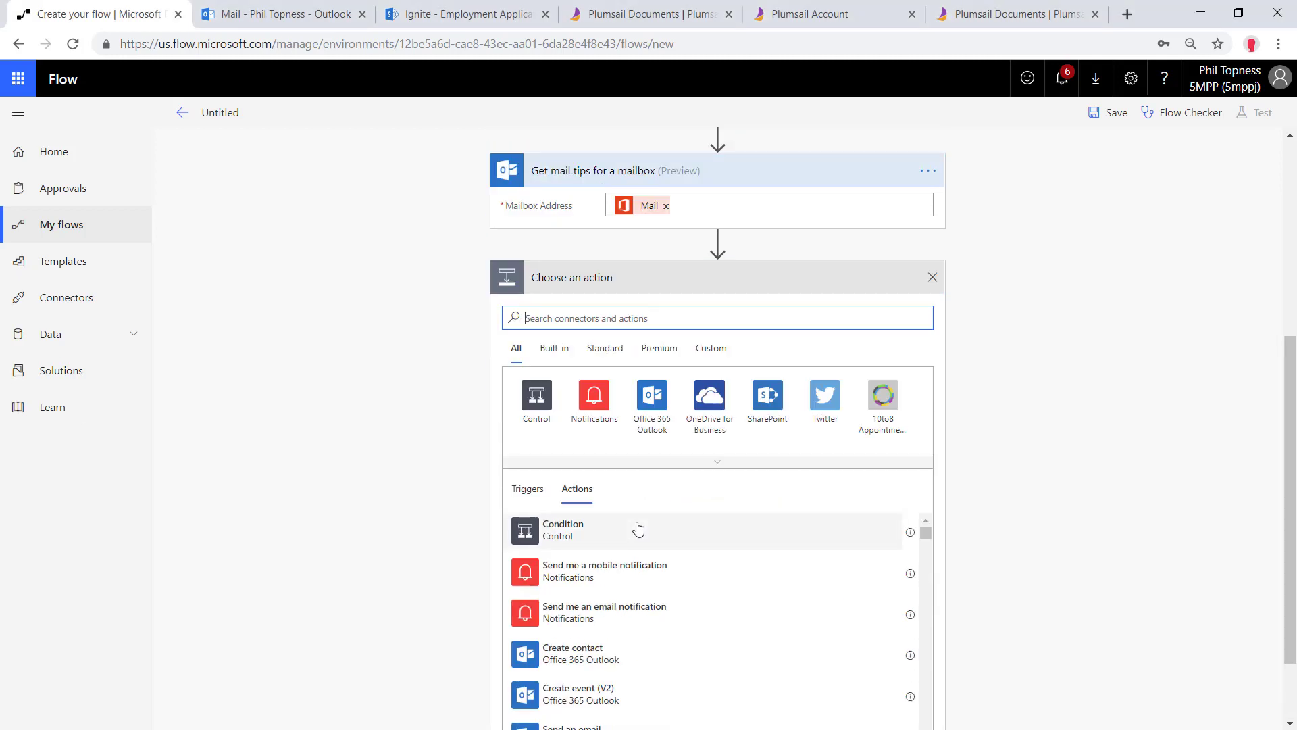
Initialize a String variable 'Approver Email' whose value is the manager's Mail
text(variable)
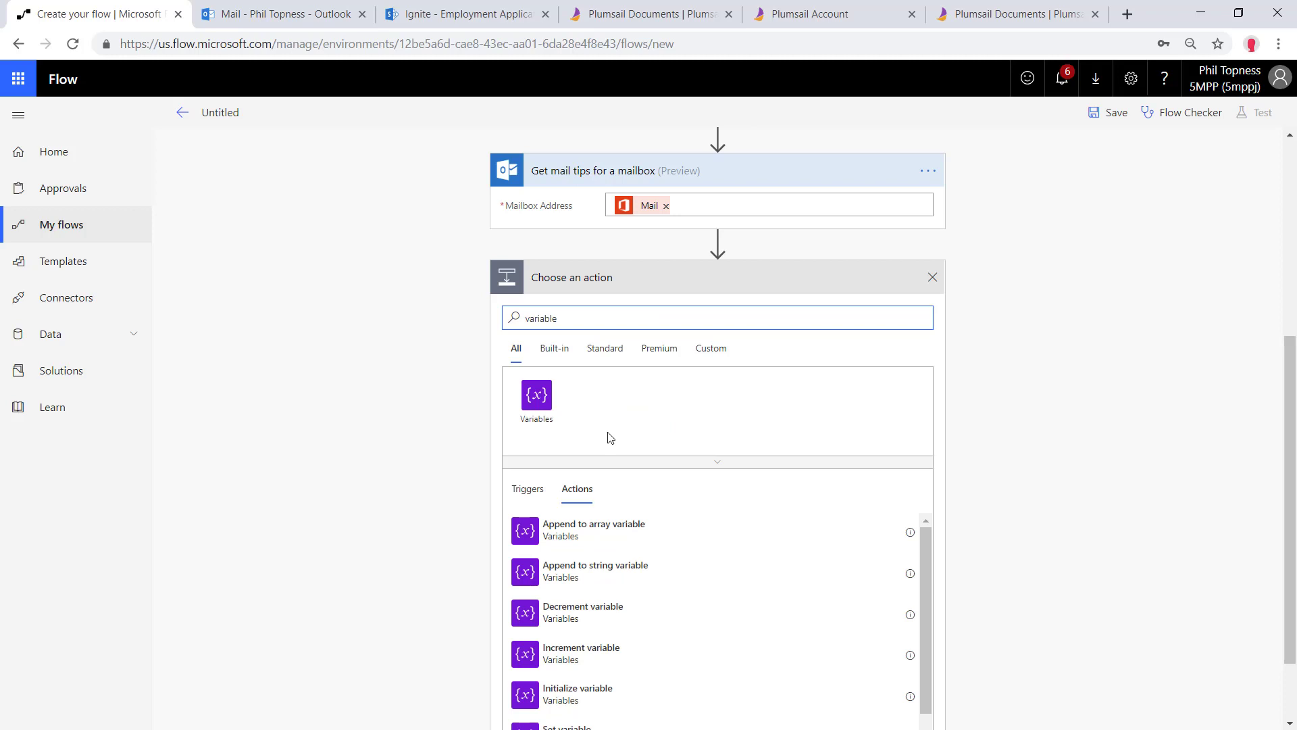
scroll(568, 684, down, 1)
click(588, 632)
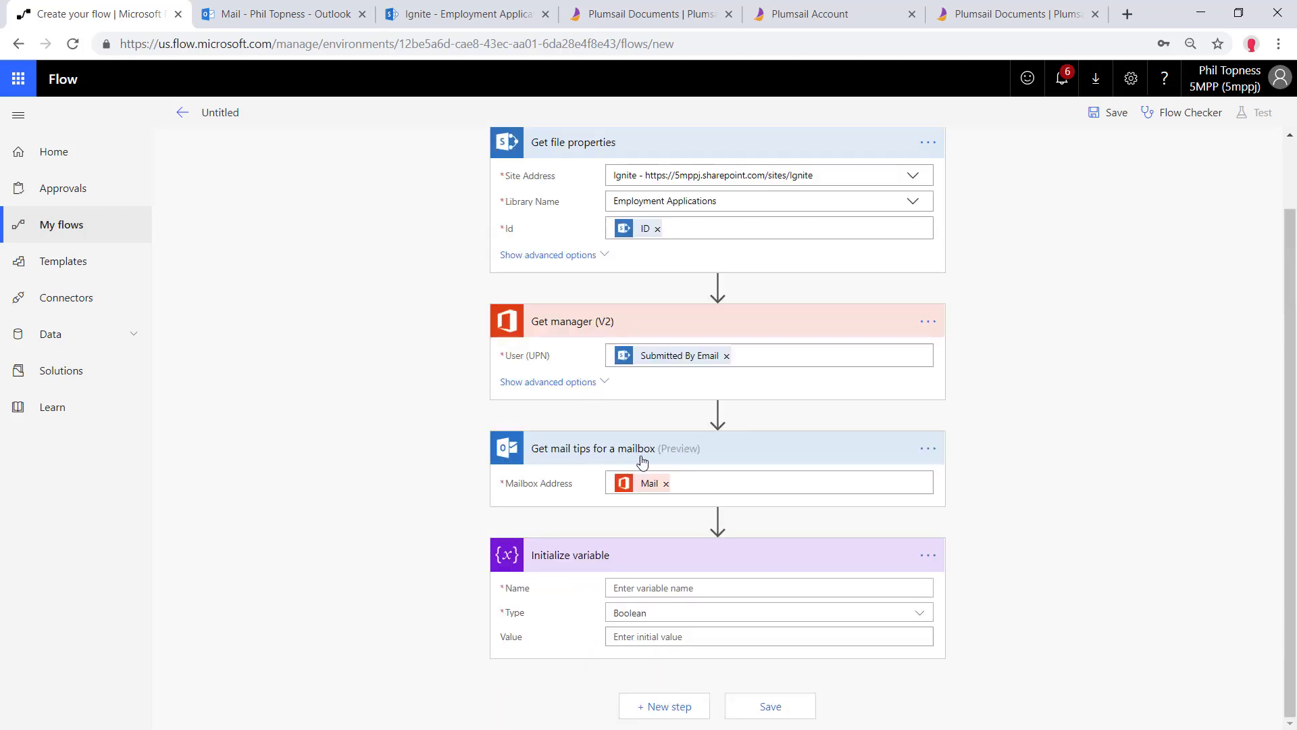
click(643, 582)
text(Approver Email)
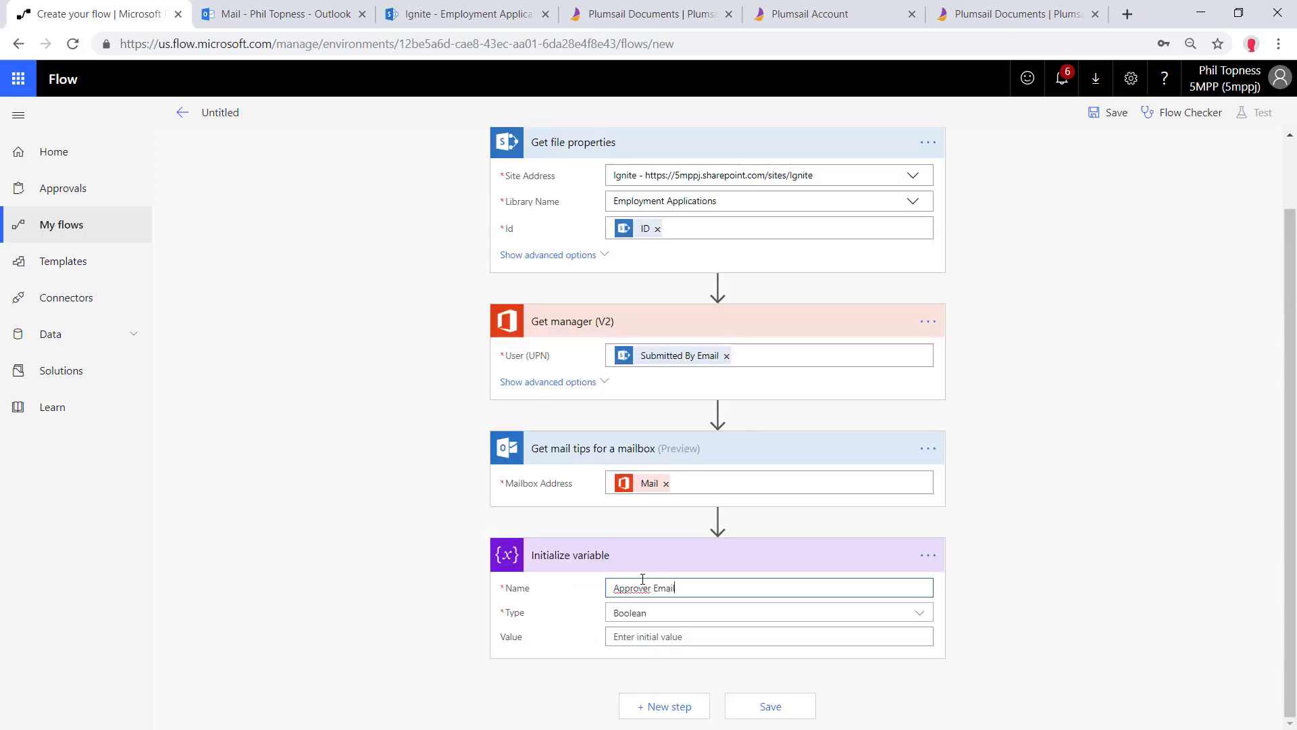
click(659, 612)
click(662, 615)
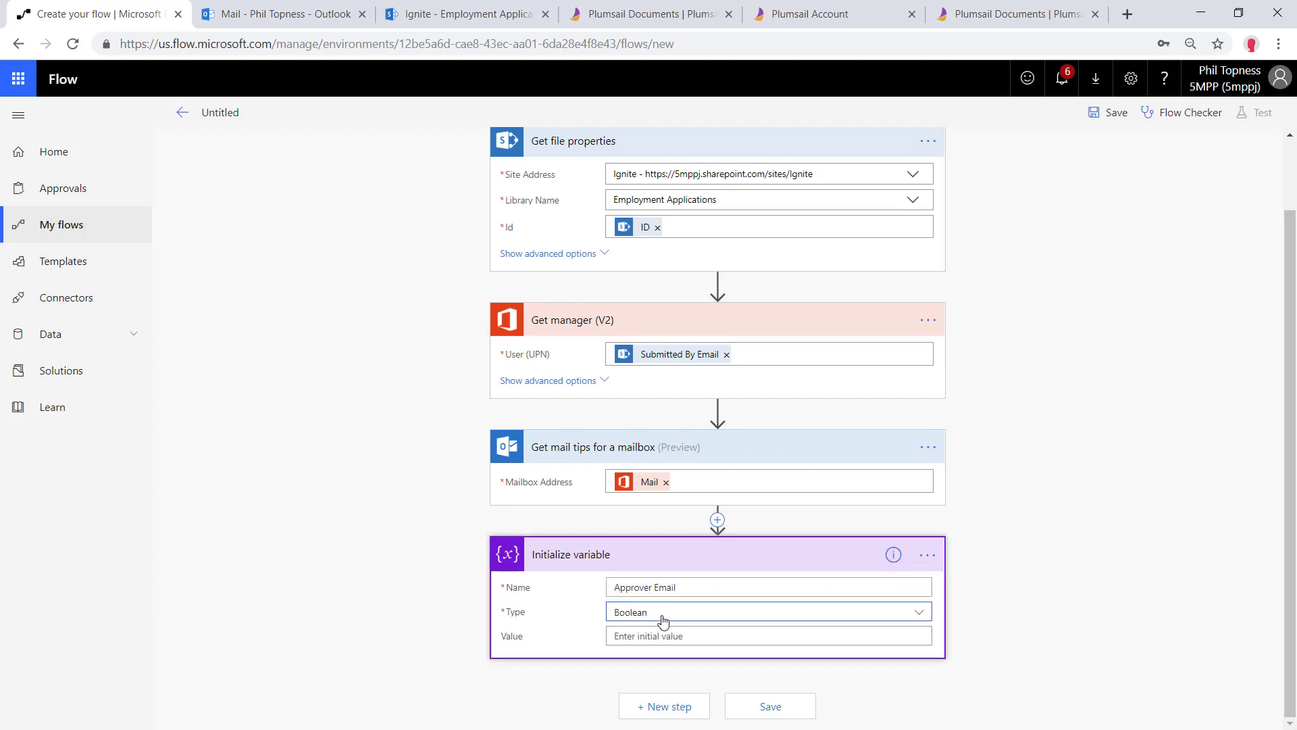
click(664, 615)
click(681, 544)
click(660, 636)
scroll(1014, 598, down, 5)
click(1007, 522)
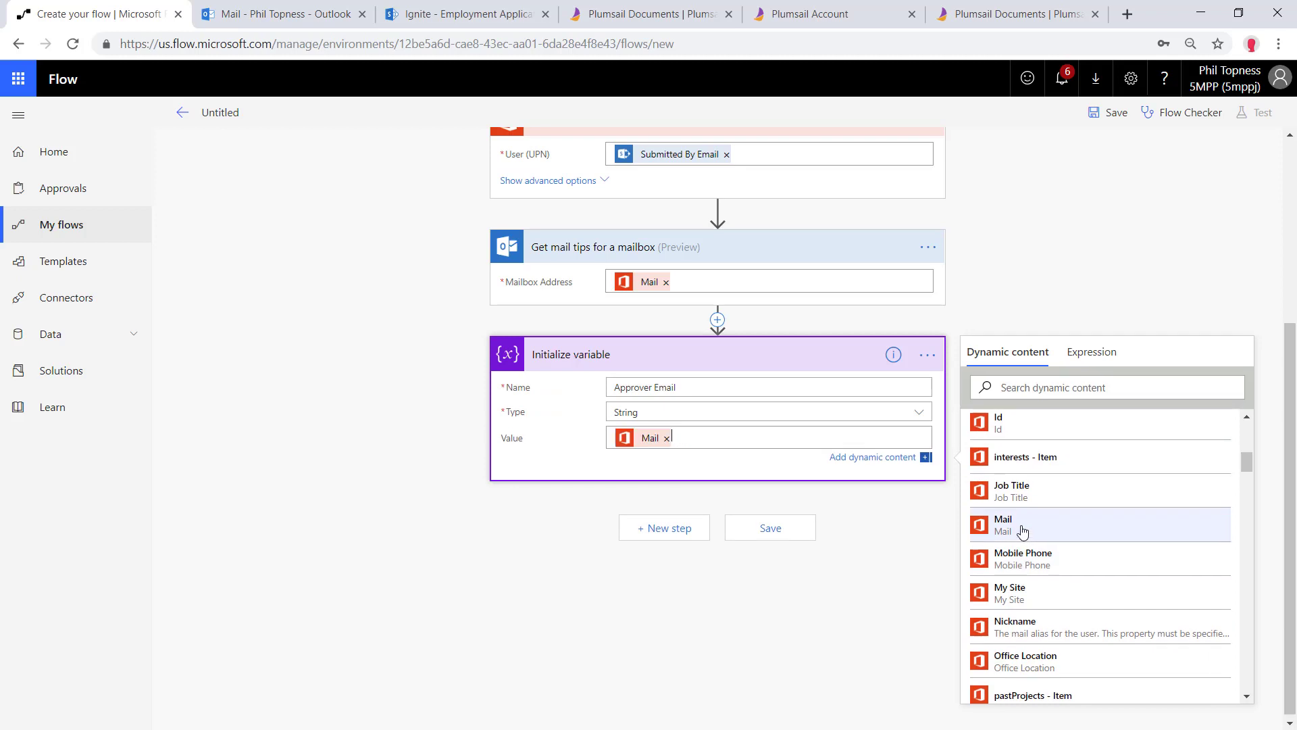
Add a second Initialize variable step named Approver Is Available
click(658, 533)
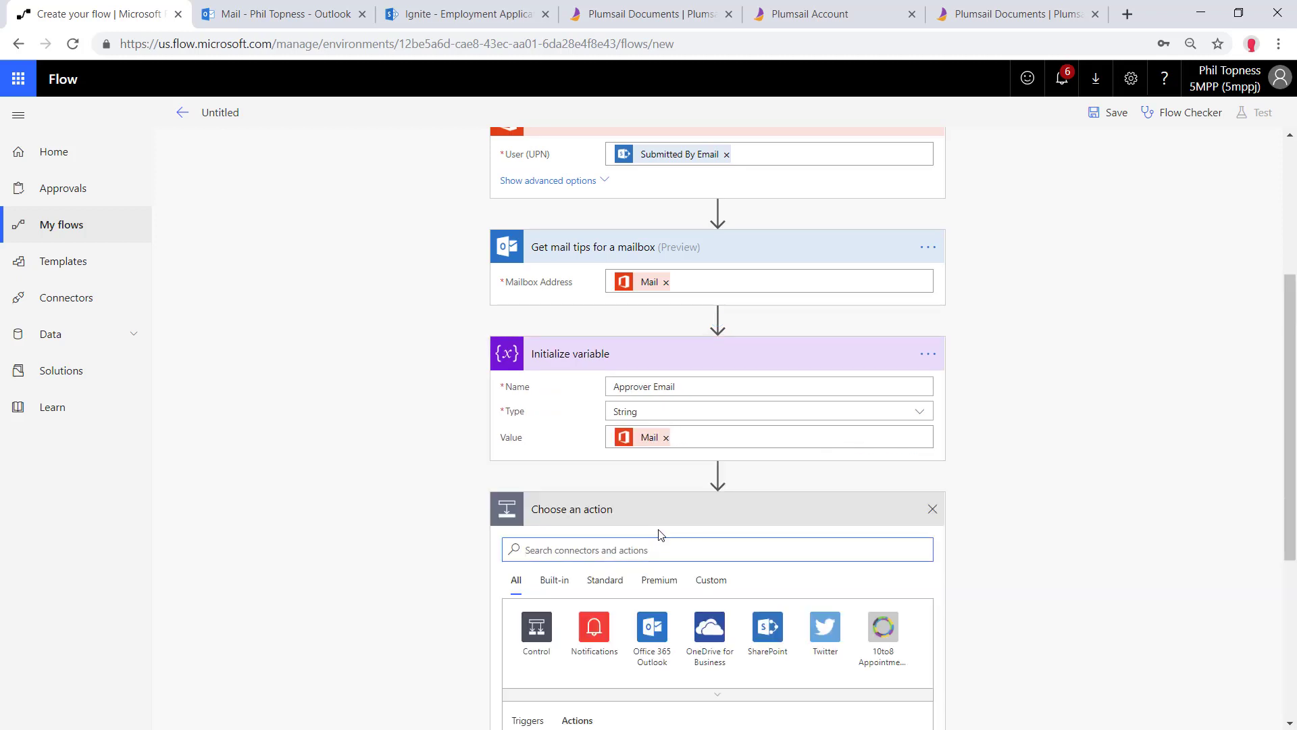
text(in)
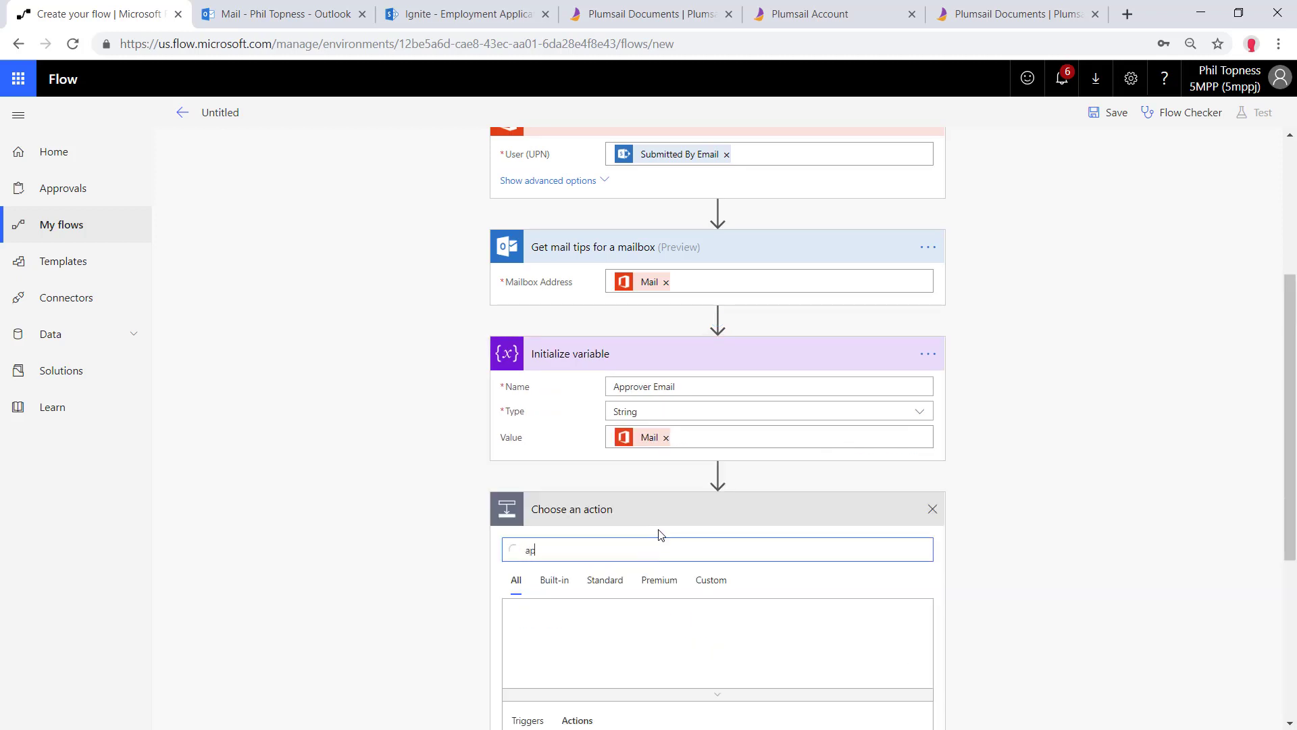
key(BackSpace)
key(BackSpace)
text(initialize variable)
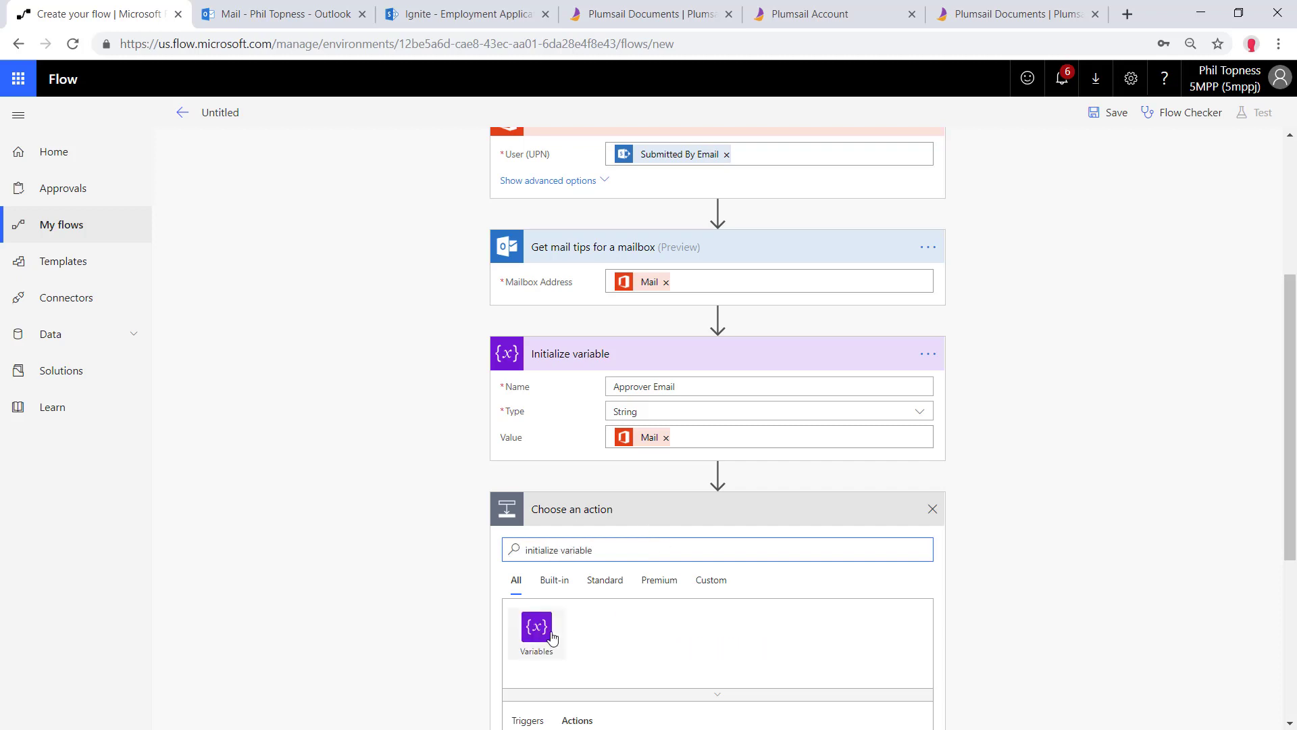
click(537, 629)
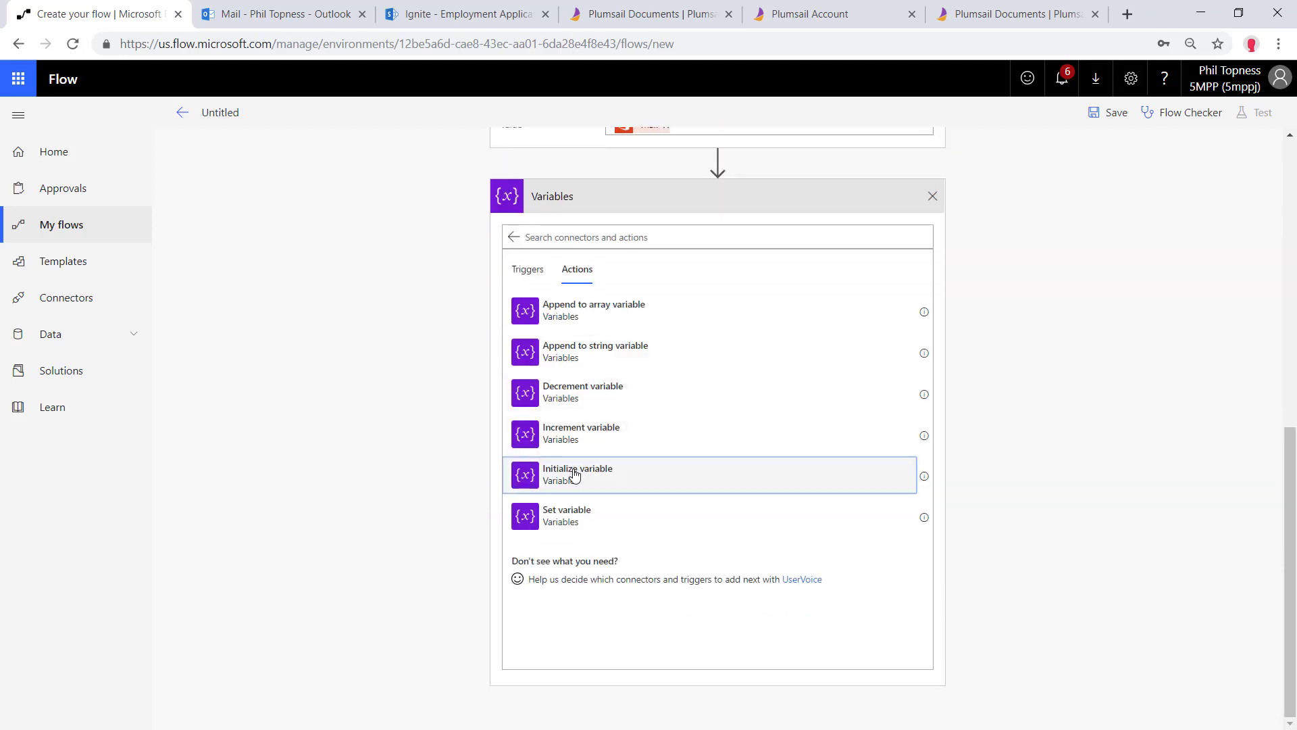
click(575, 475)
click(644, 581)
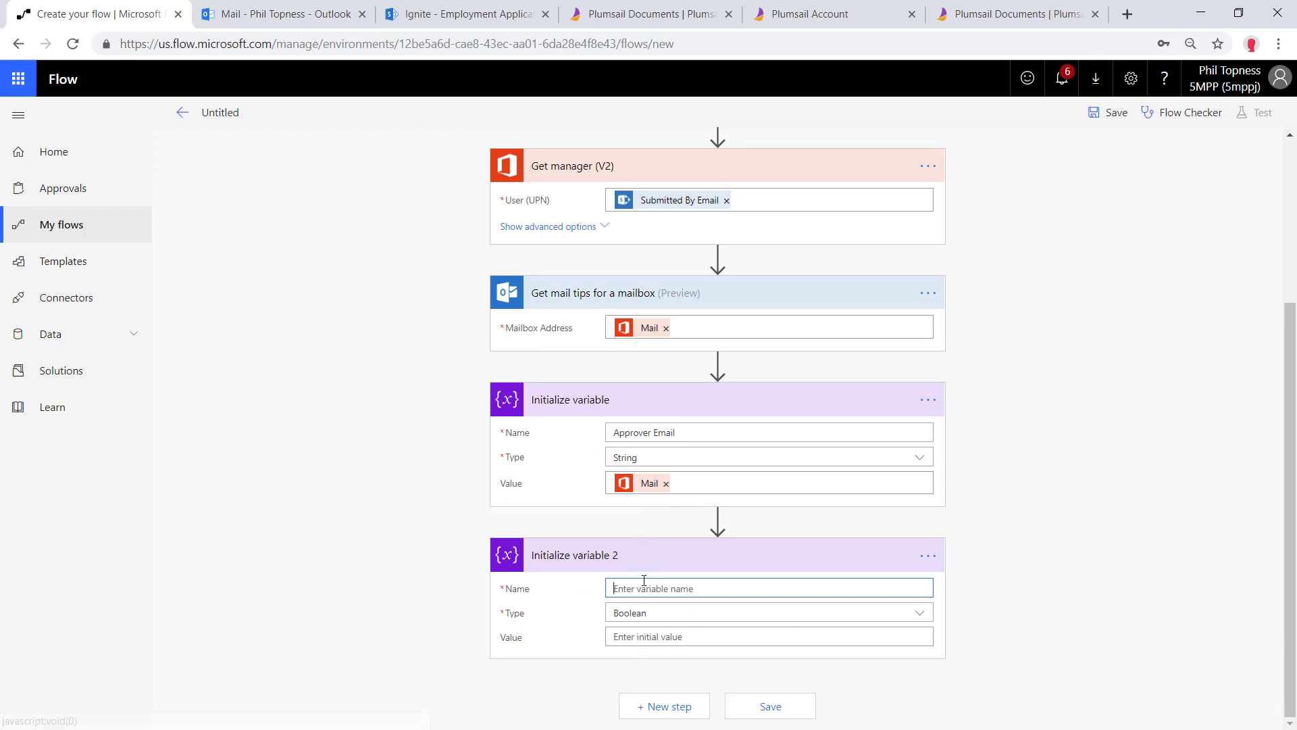
text(Approver Is Available)
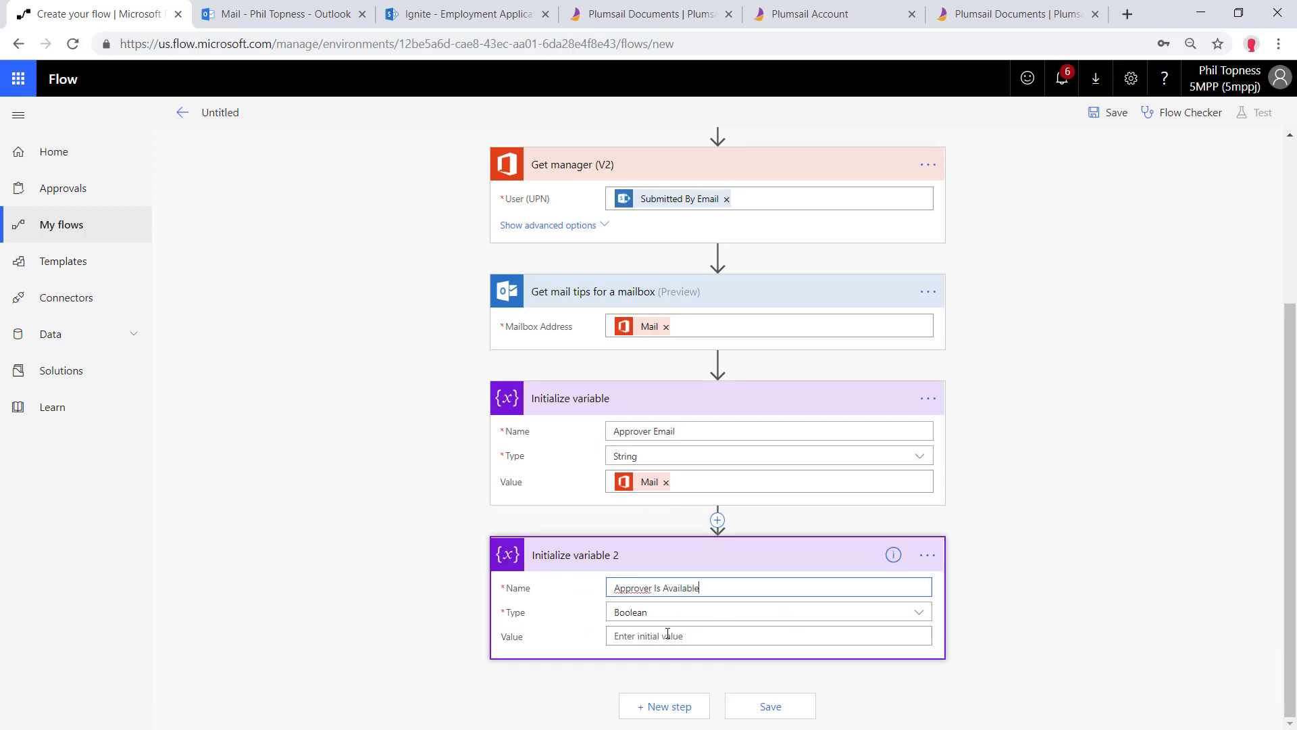
Set its value to the expression empty() wrapping the mail tips automatic-replies Message
click(668, 635)
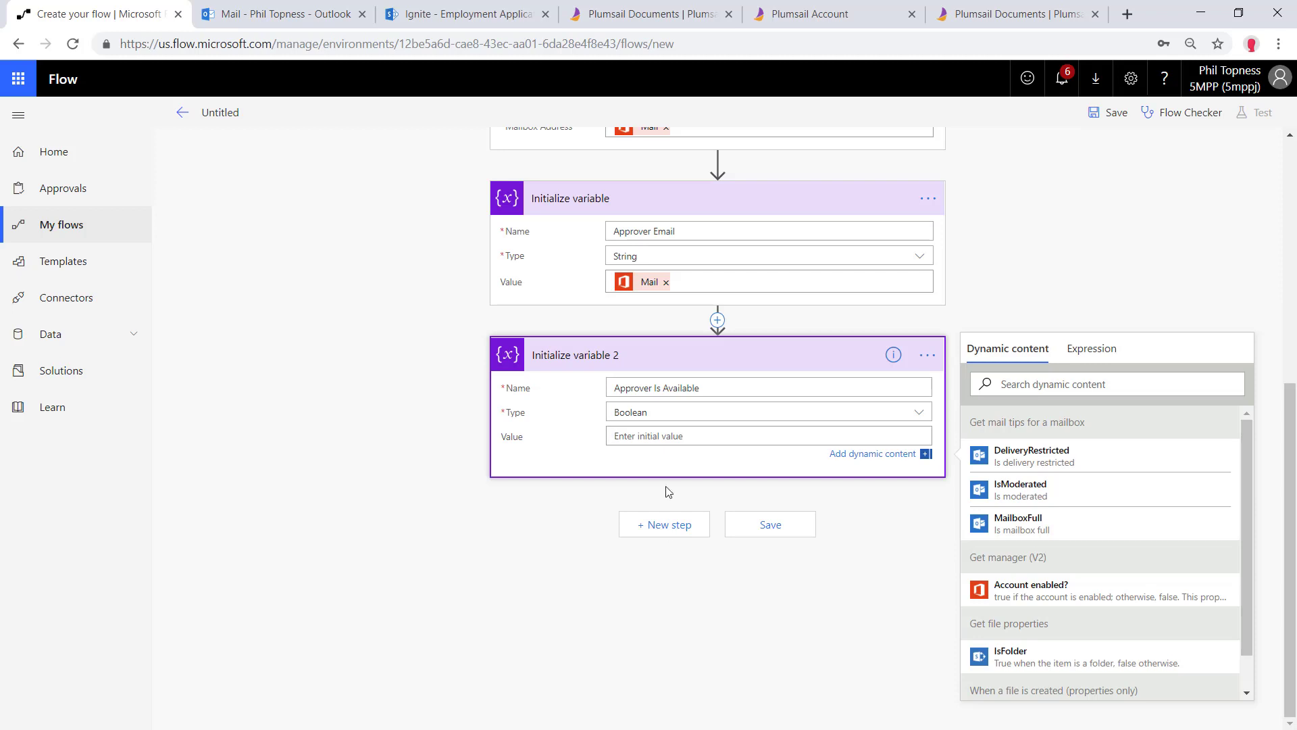
scroll(642, 521, up, 1)
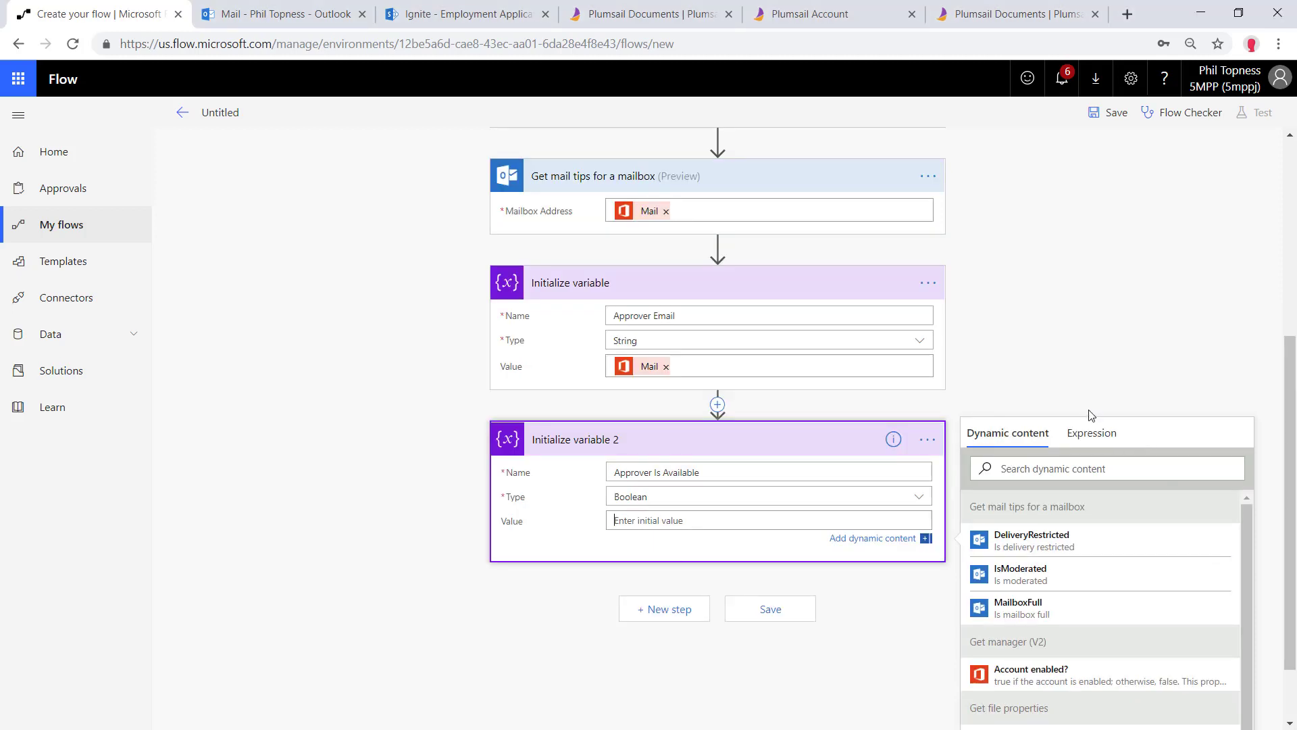
click(1102, 436)
text(empty)
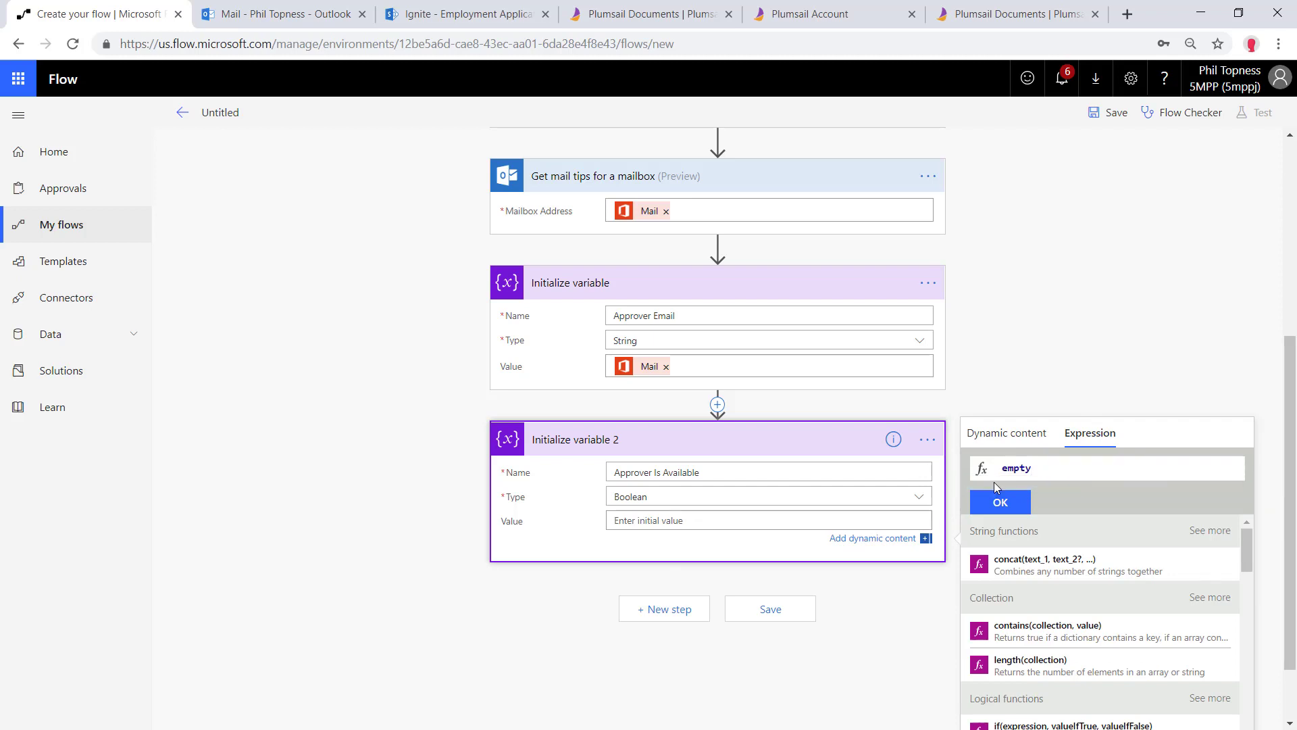
click(995, 482)
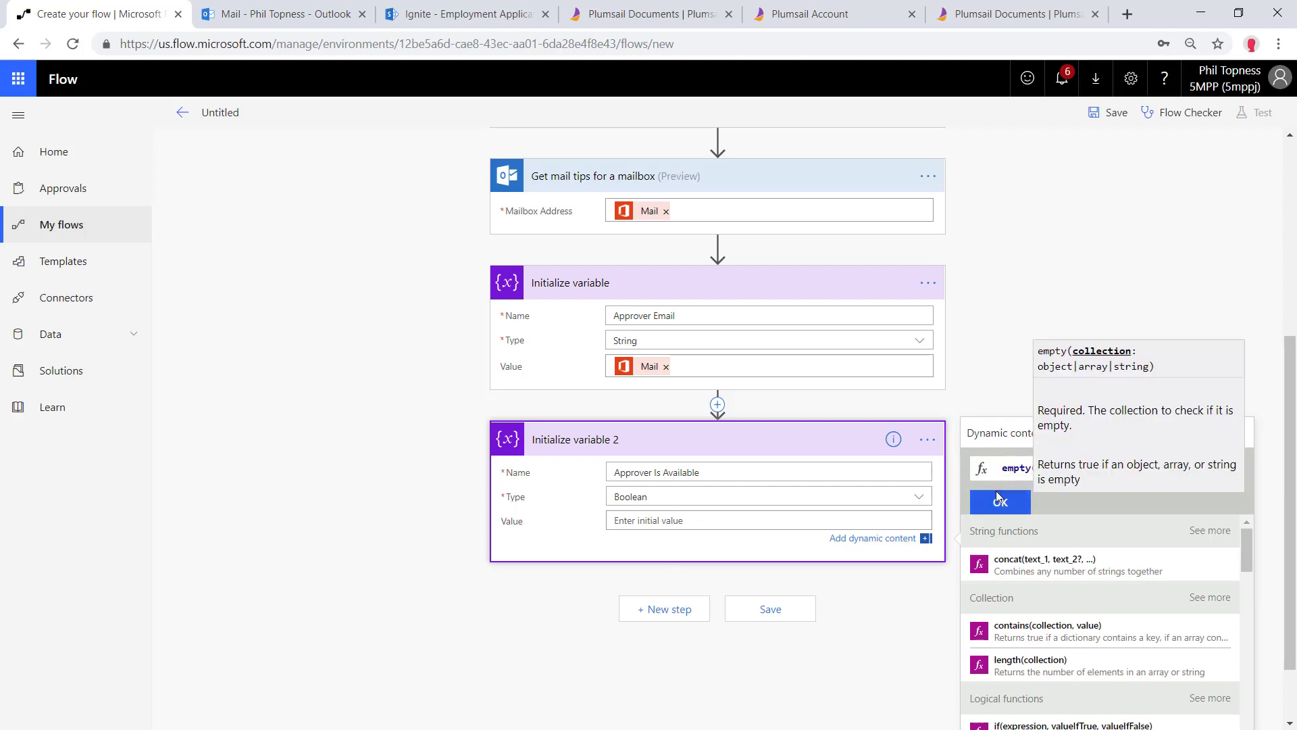
click(1000, 434)
scroll(1009, 662, down, 3)
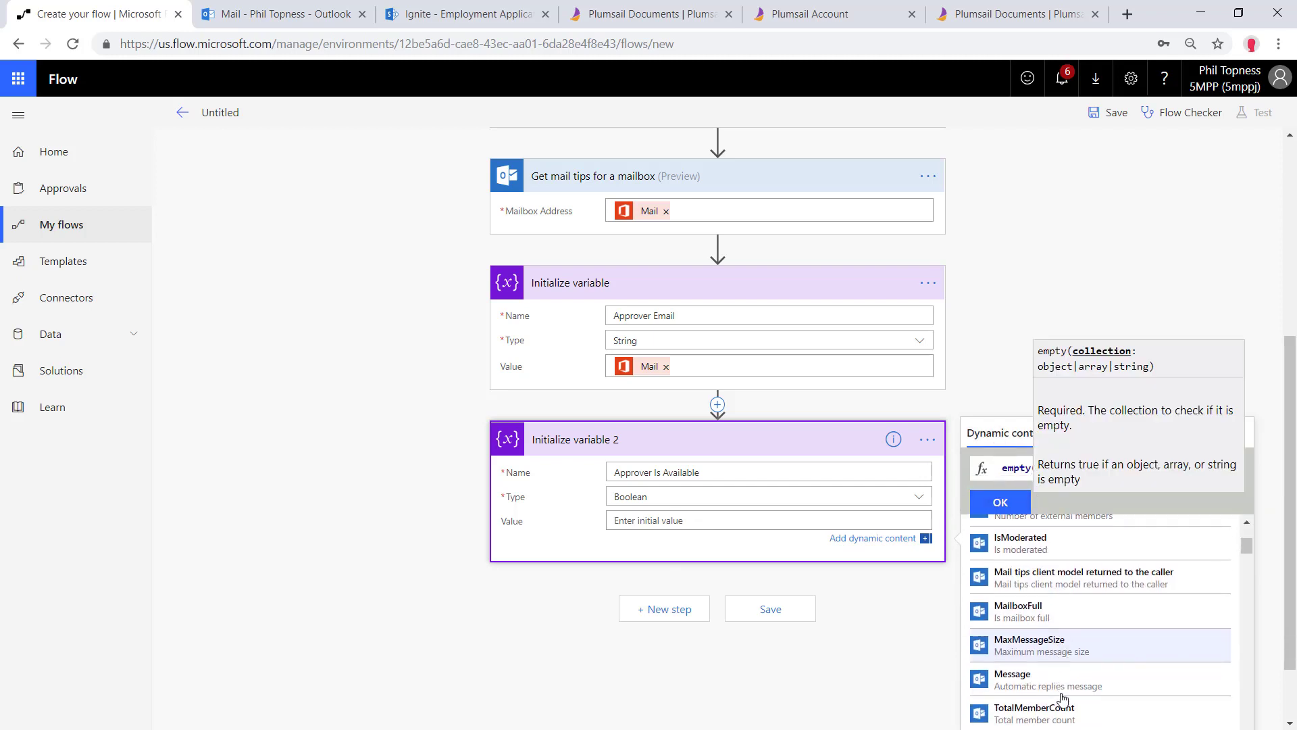
click(1064, 679)
click(1001, 502)
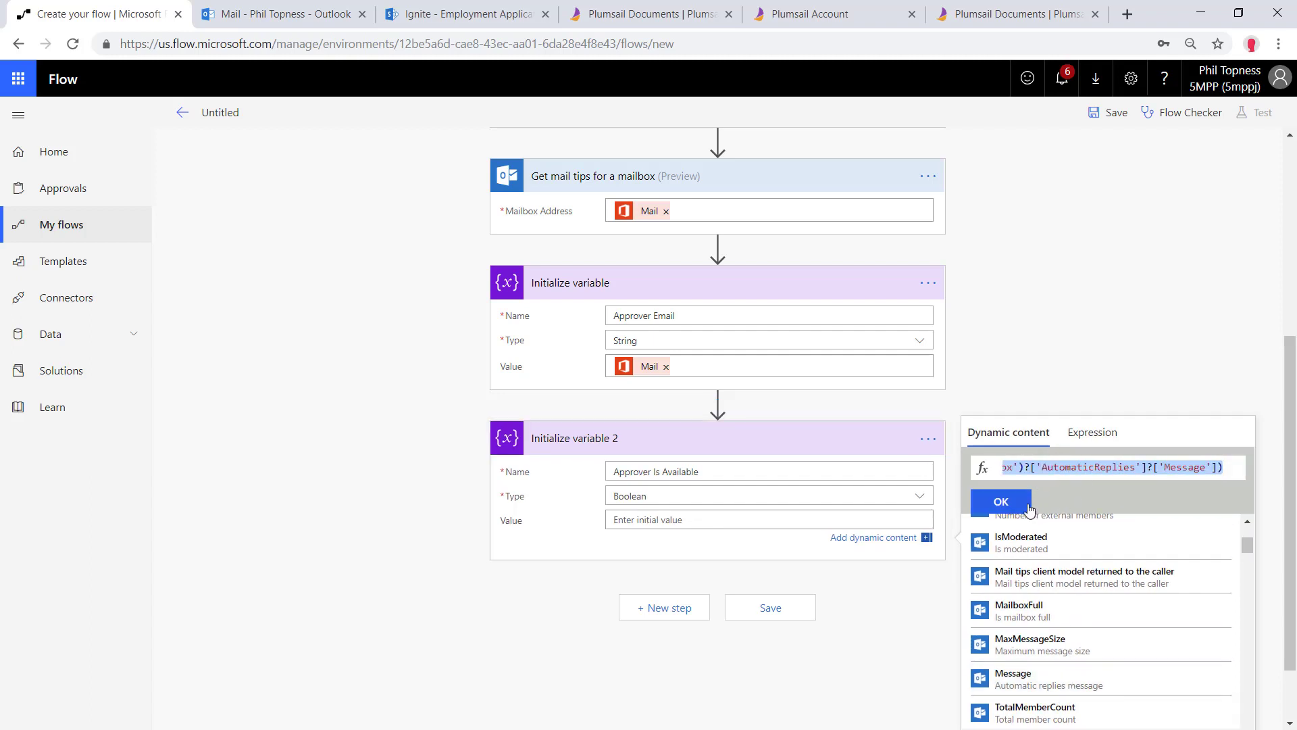
scroll(660, 570, down, 2)
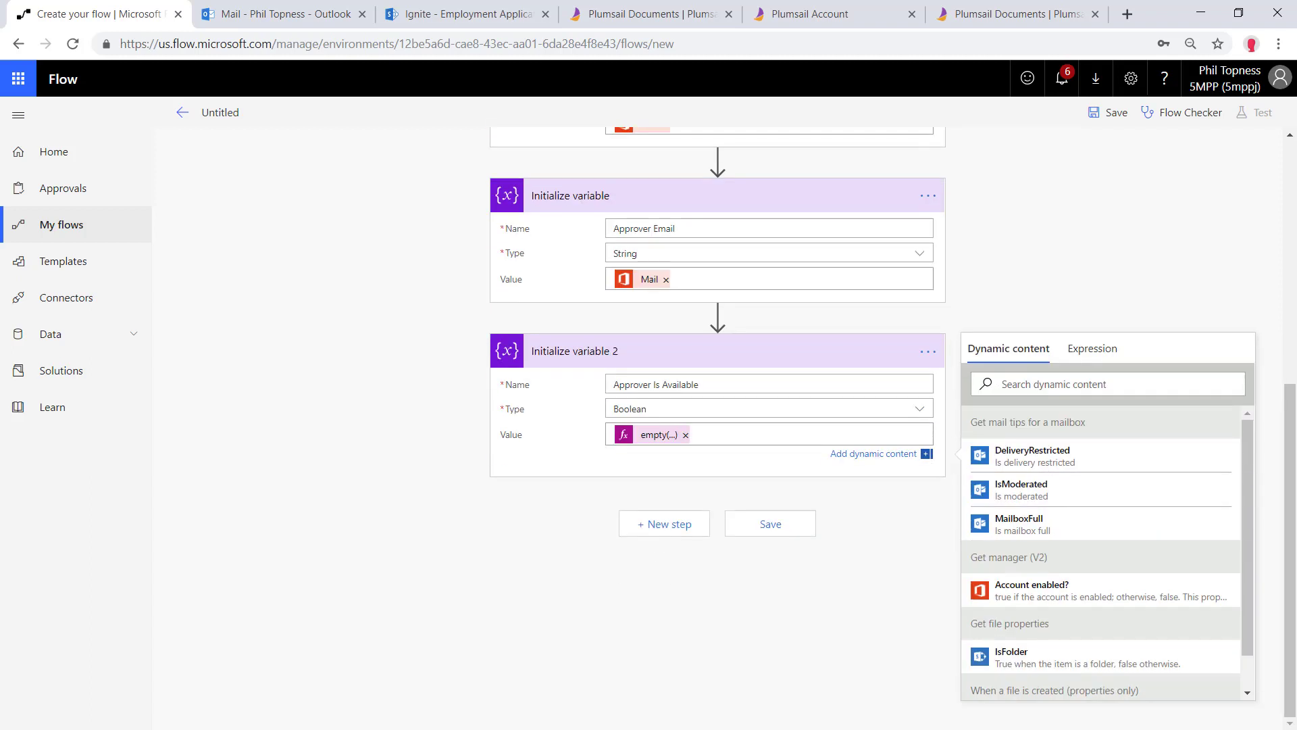
Add a Control Condition comparing Approver Is Available with 'is equal to'
click(671, 524)
click(536, 621)
scroll(623, 550, down, 4)
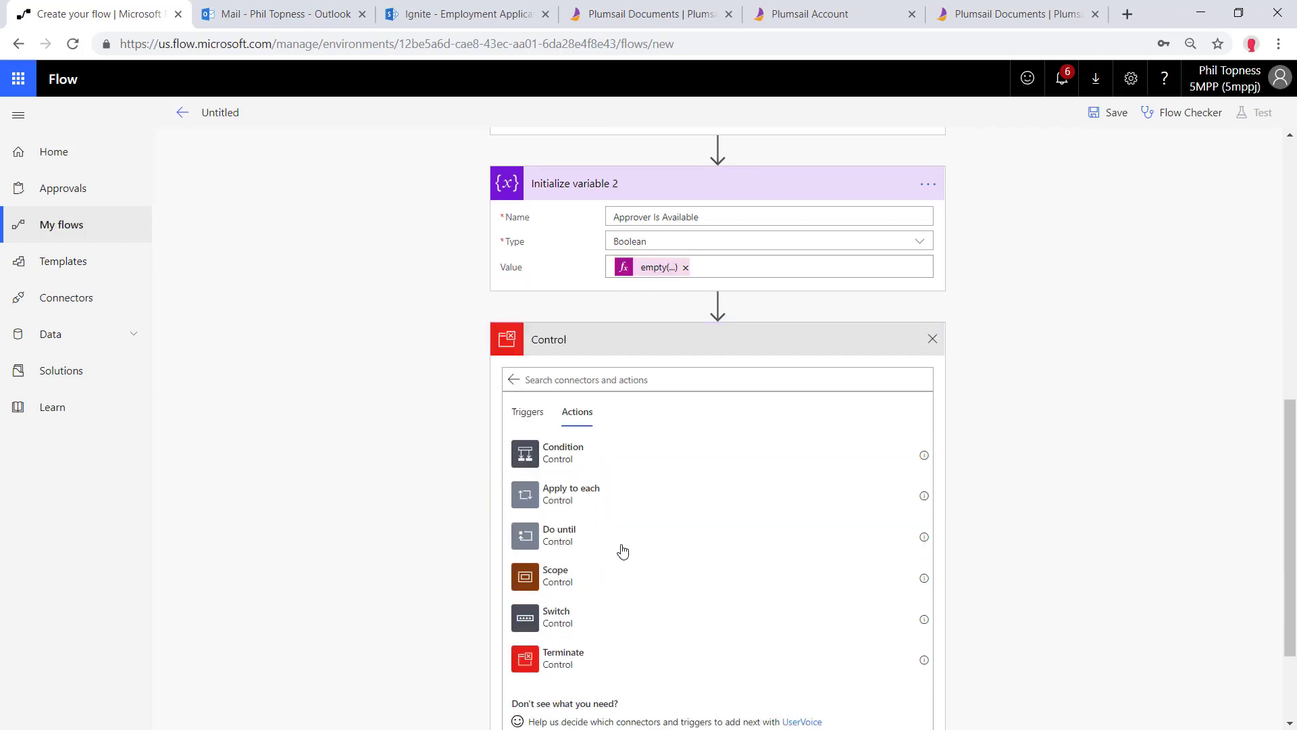
click(561, 328)
click(570, 455)
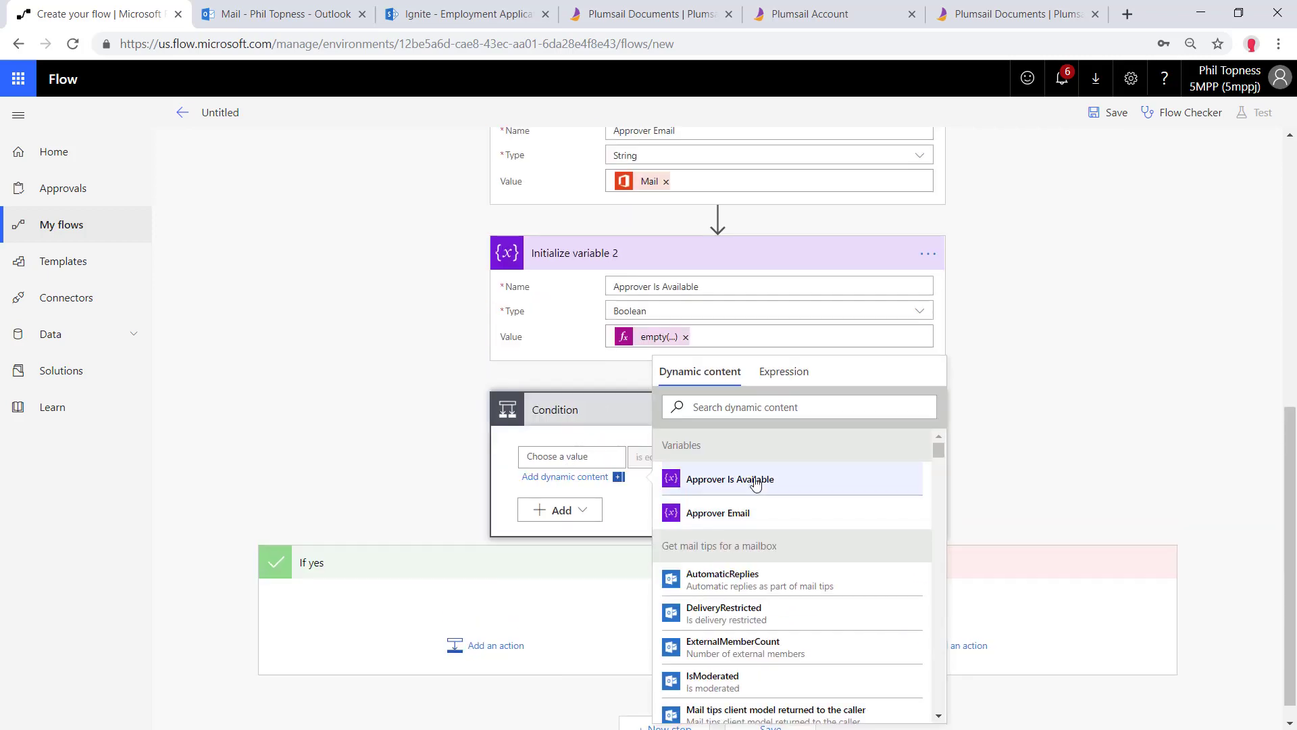
click(757, 397)
click(576, 410)
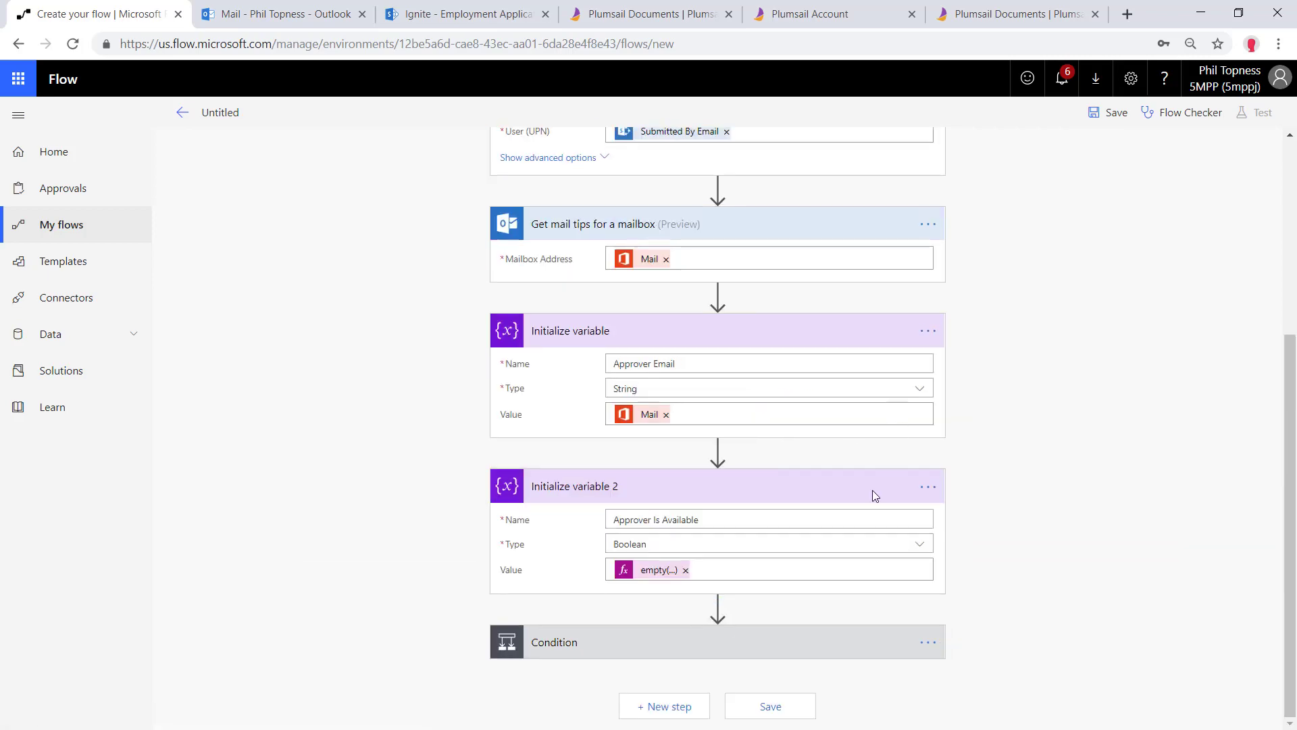
click(787, 457)
Enter true as the comparison value, then add 'Get manager (V2)' renamed 2nd Level Manager to If no, with User set to Approver Email
text(true)
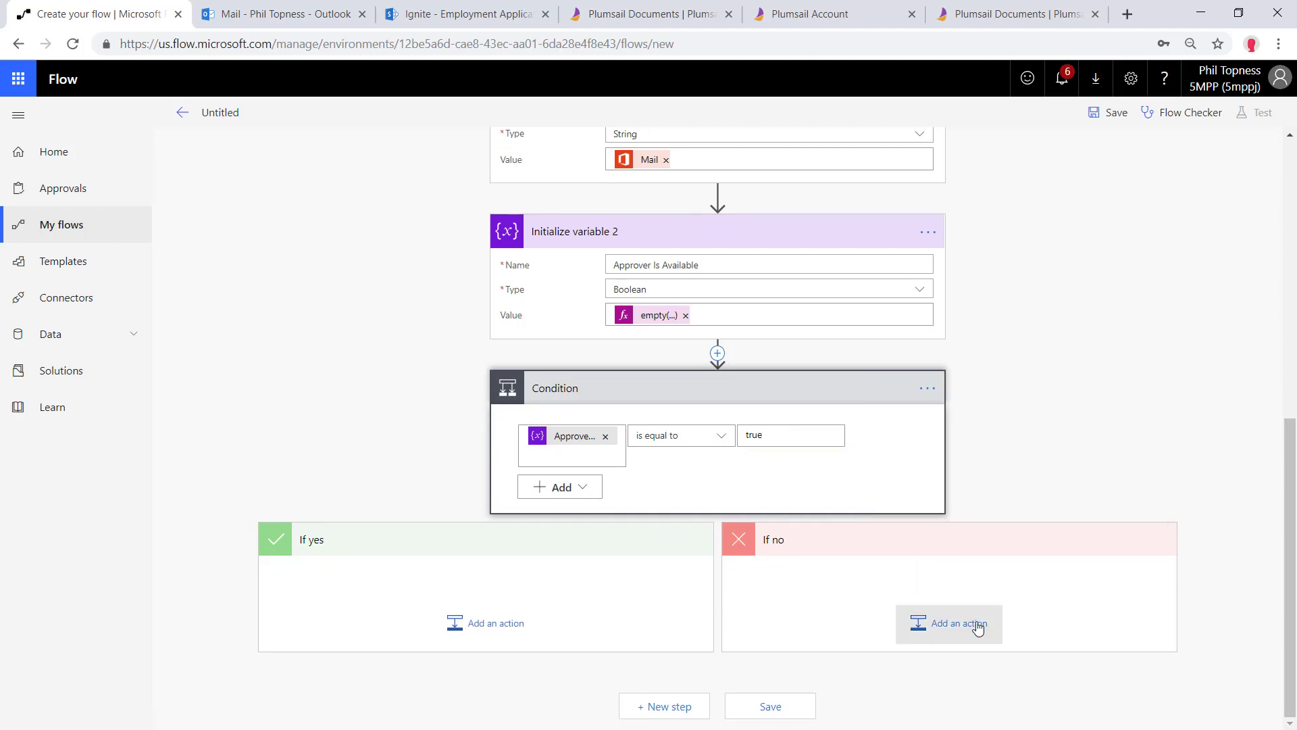
click(956, 622)
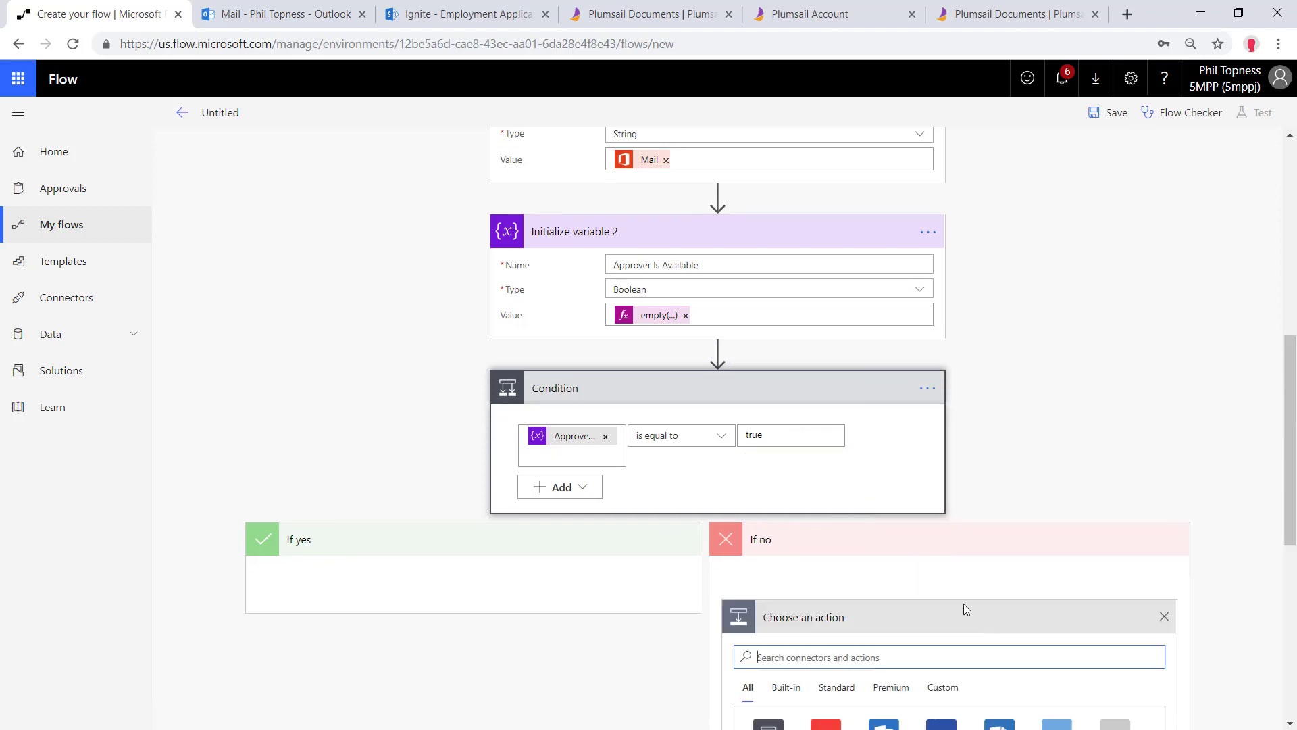
text(off)
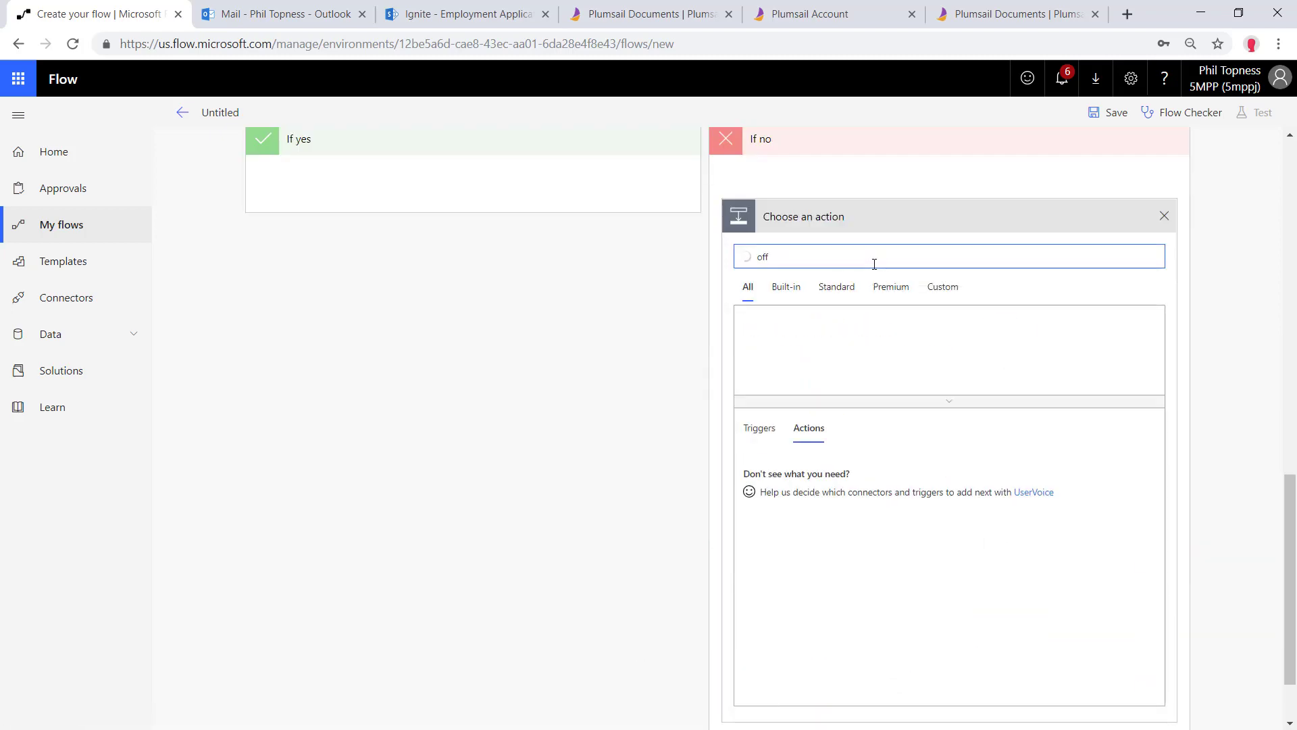
text(ice 365)
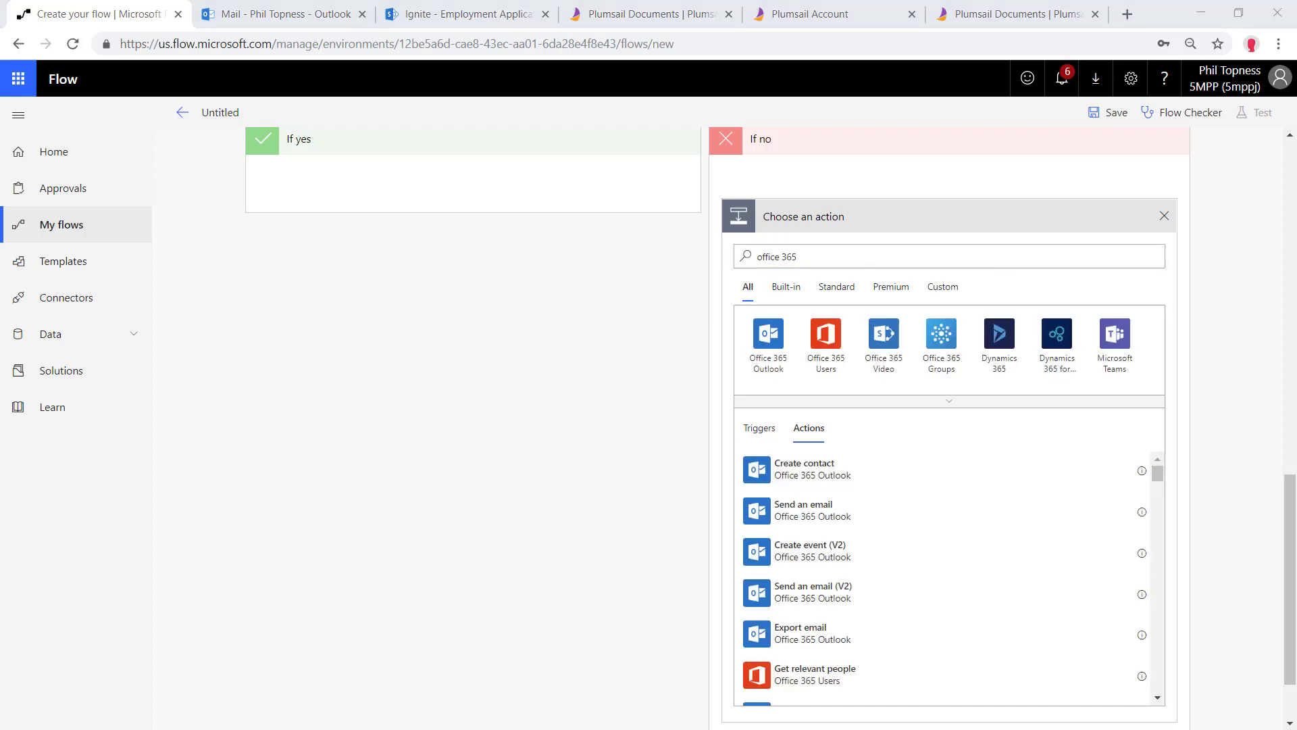
click(831, 345)
click(866, 384)
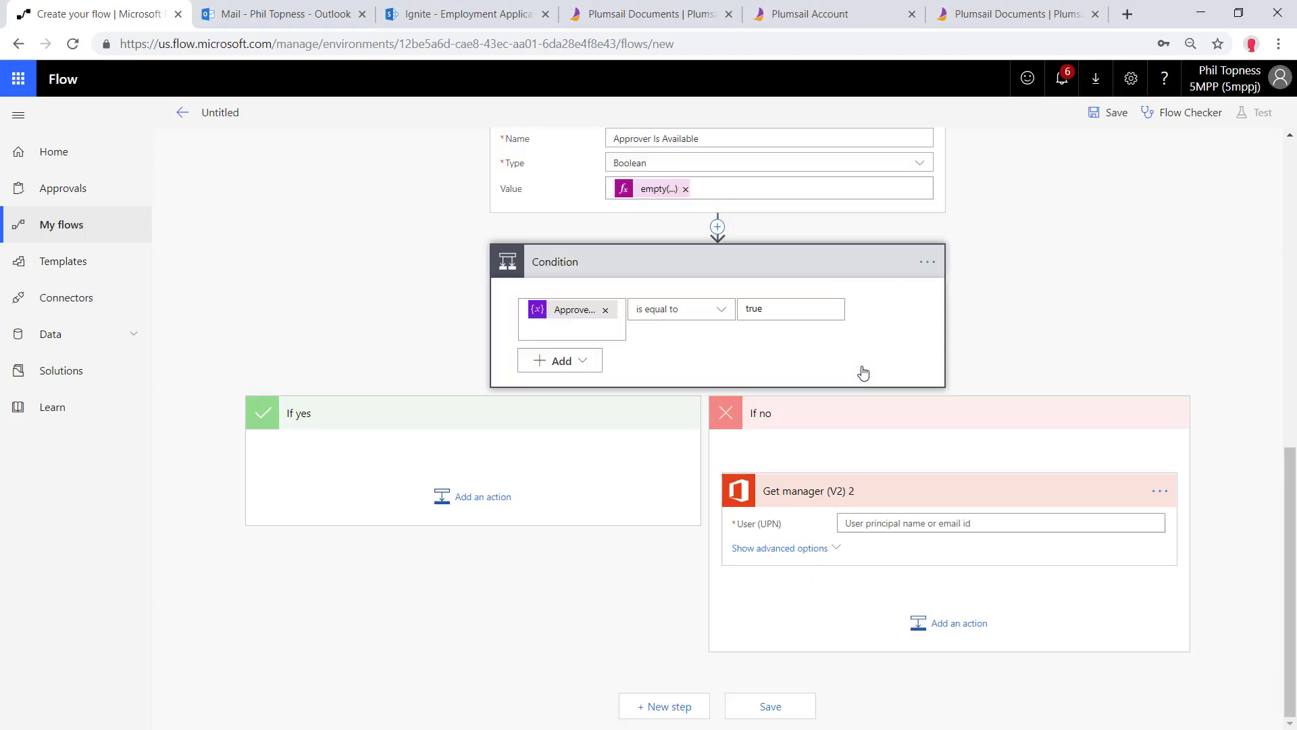
click(1160, 491)
click(1061, 486)
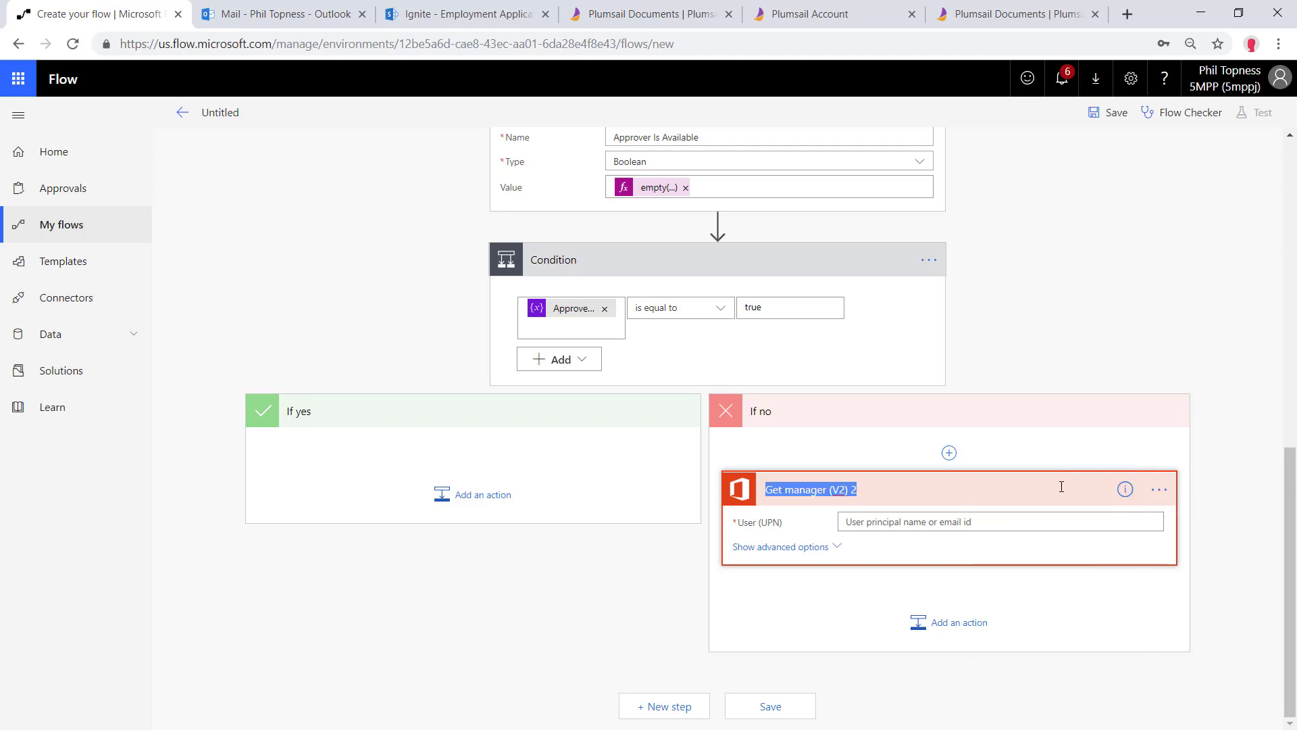
text(2nd Level Manager)
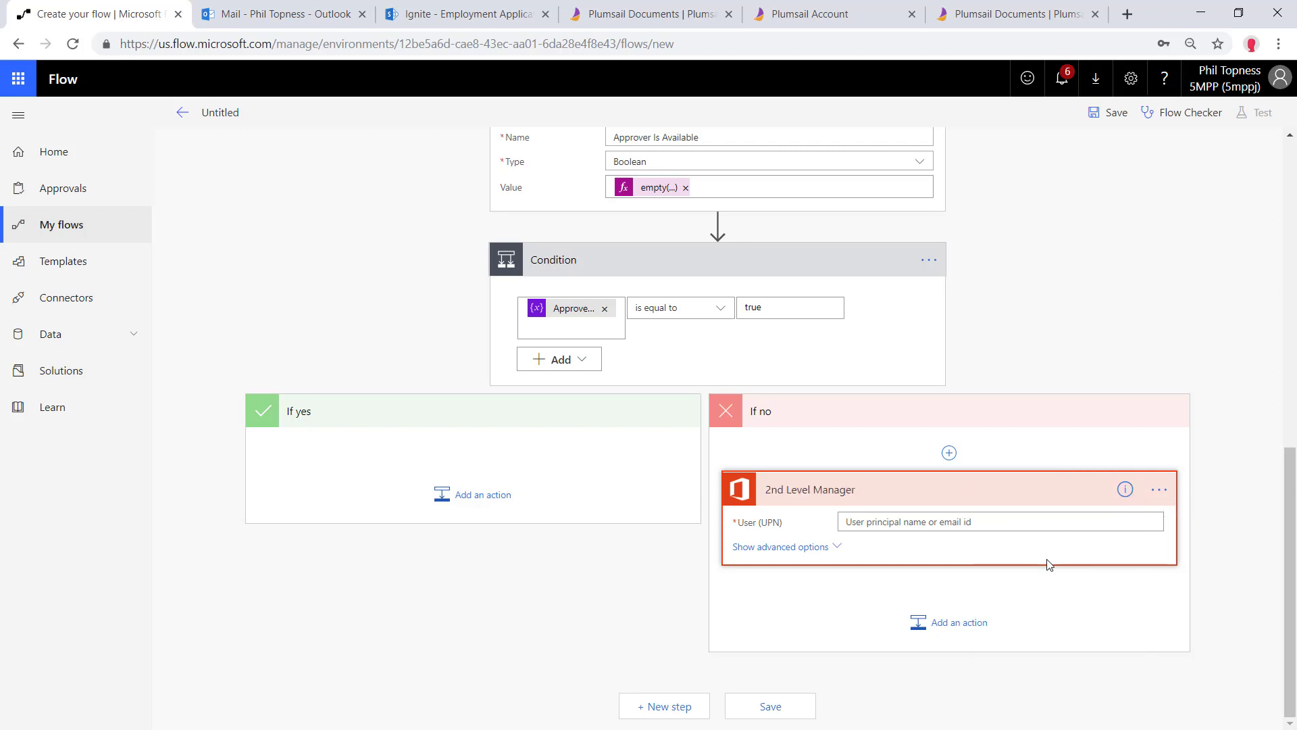
click(970, 521)
scroll(1210, 601, down, 5)
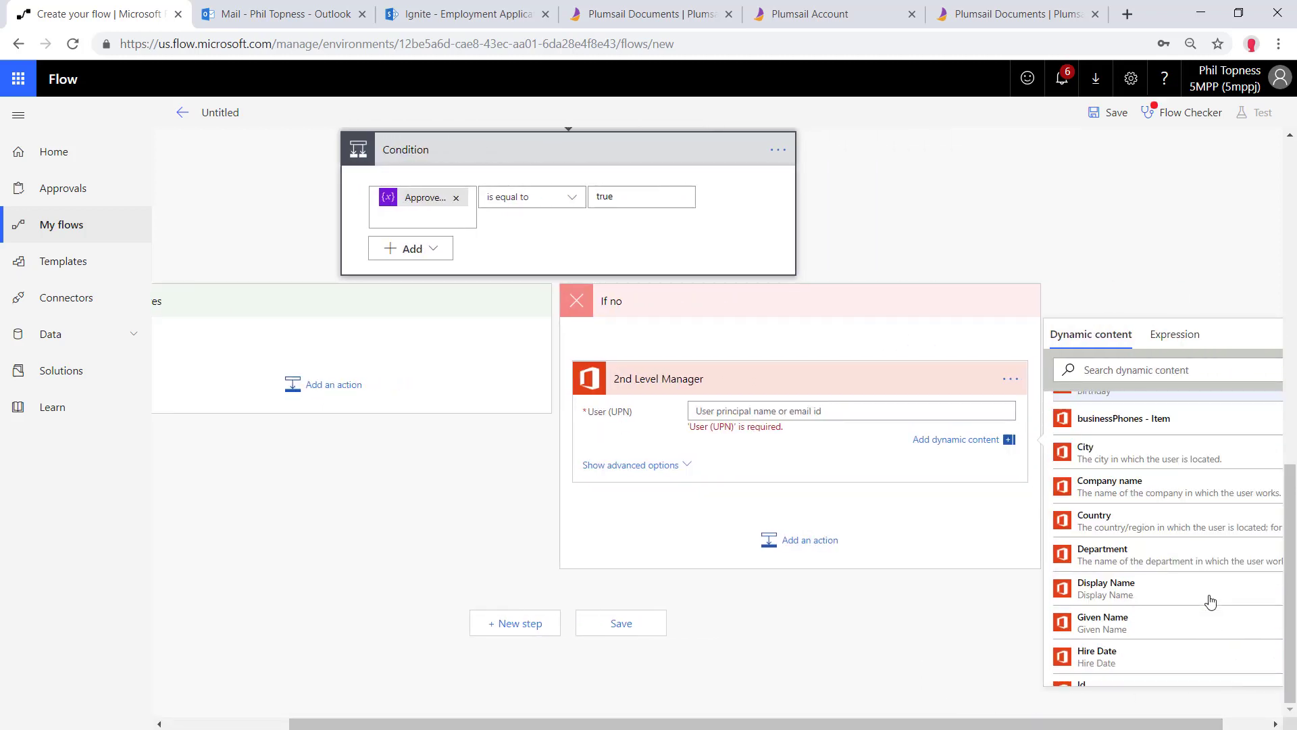
scroll(1210, 601, up, 5)
click(1111, 441)
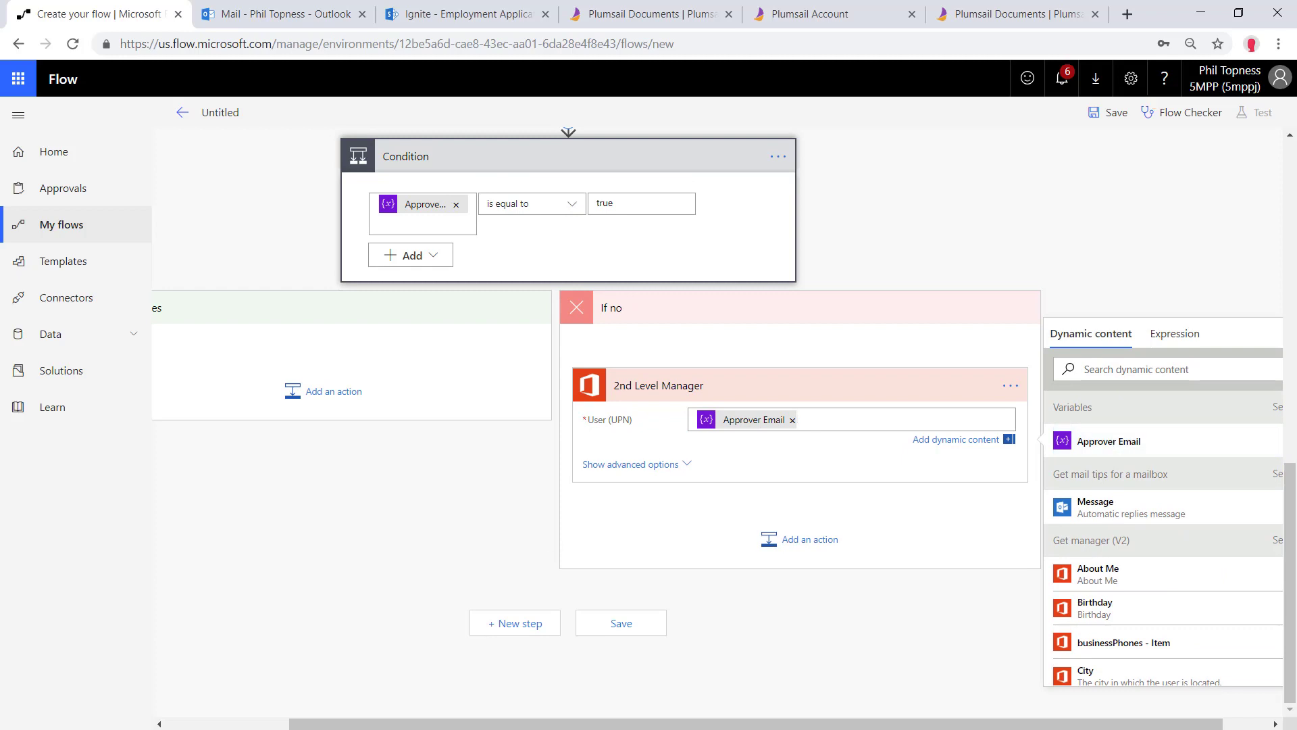
Add Set variable so Approver Email becomes the 2nd Level Manager's Mail
click(810, 539)
text(set variable)
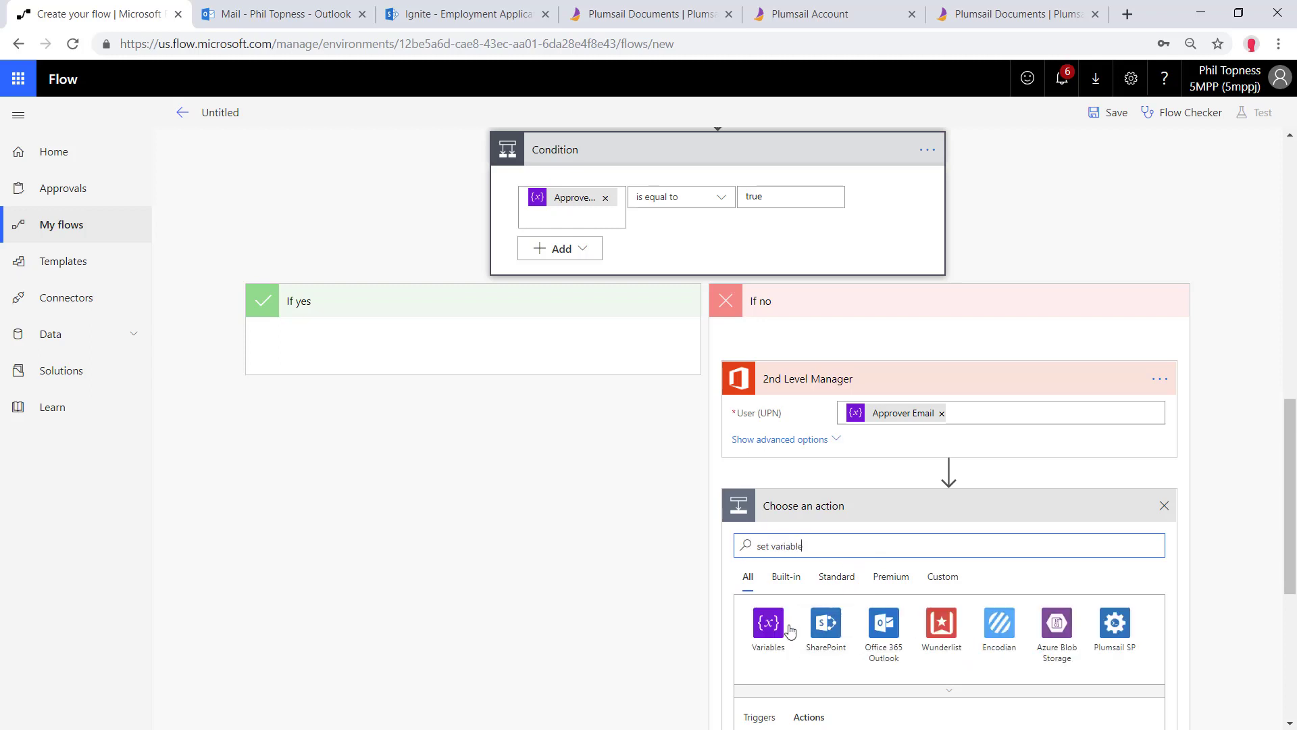
click(770, 625)
scroll(790, 632, down, 2)
click(784, 632)
click(868, 529)
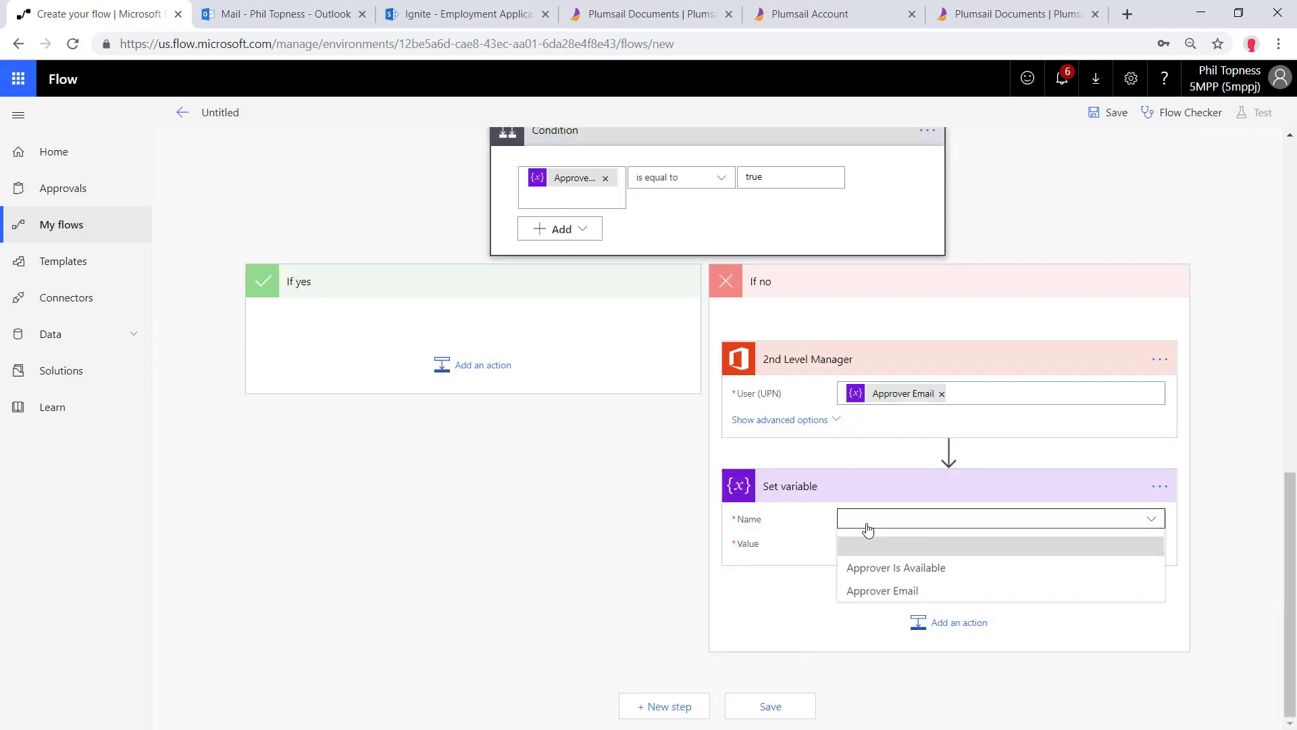
click(882, 590)
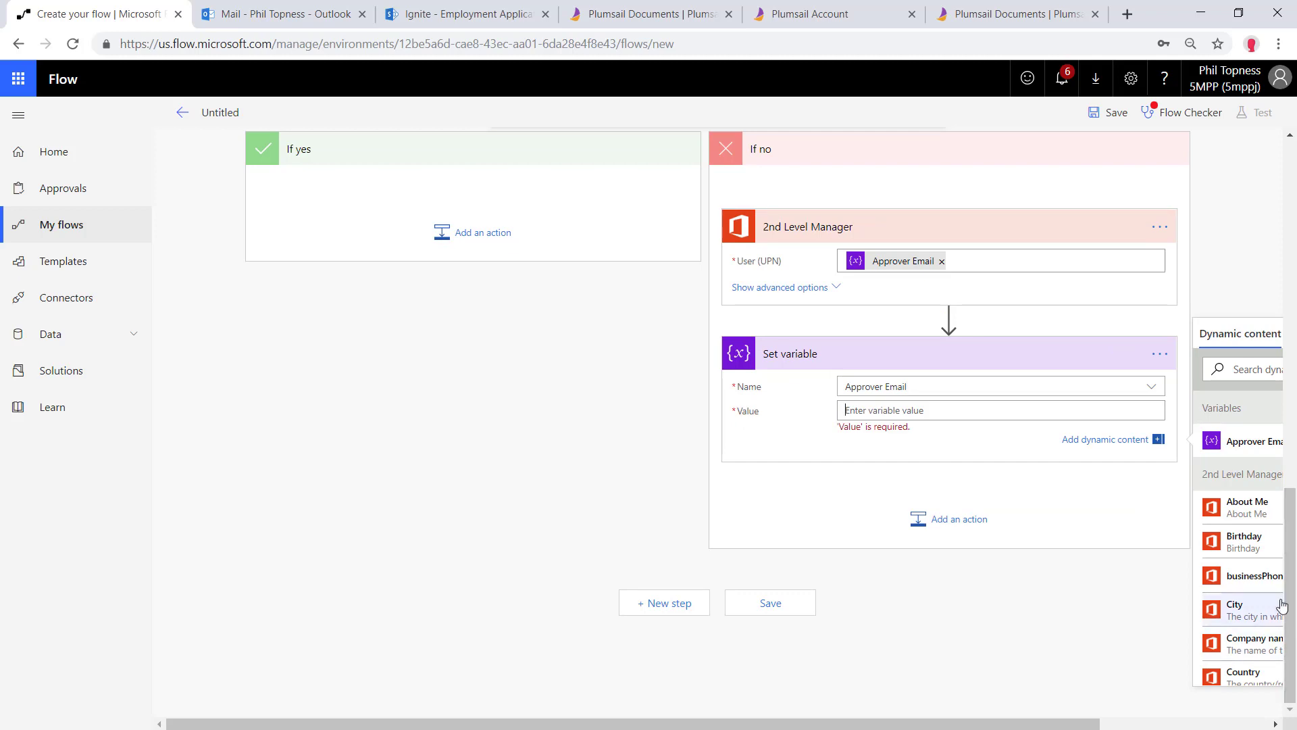
scroll(1250, 604, down, 5)
click(1240, 632)
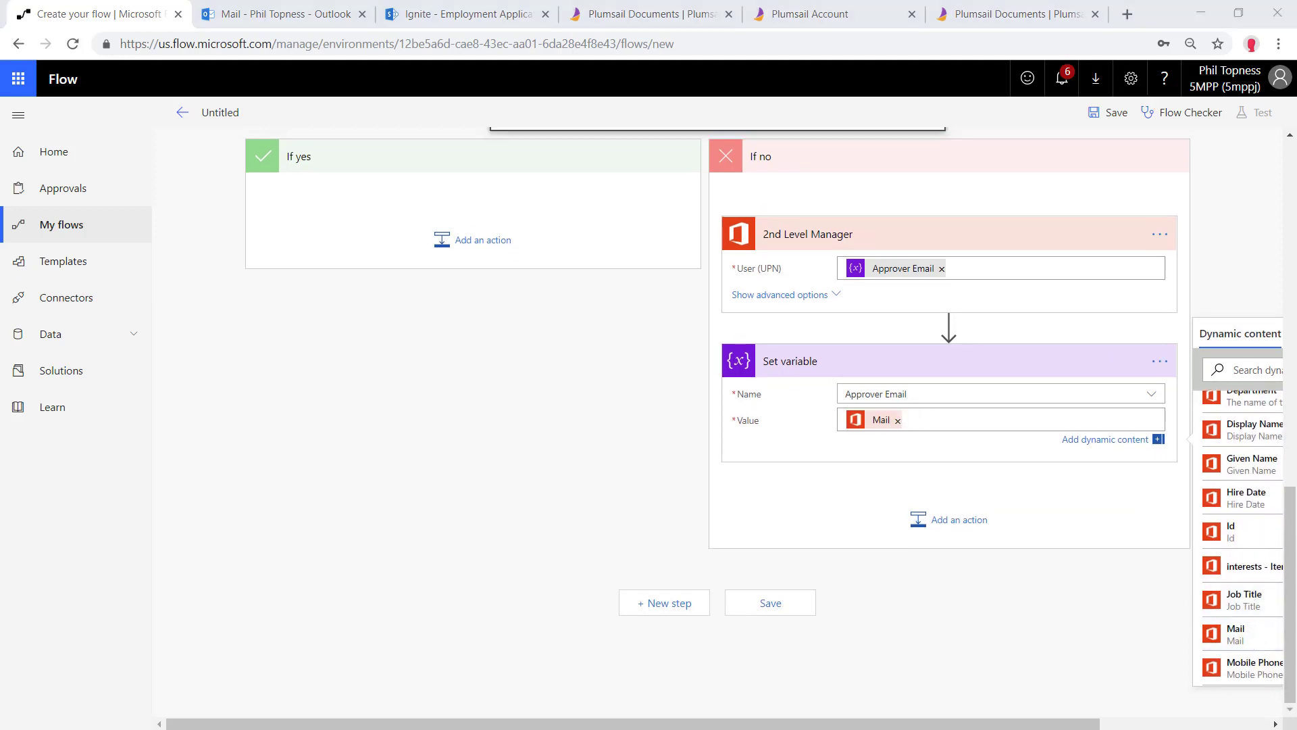
Add an Approvals 'Start an approval' step with the first-to-respond approval type
click(667, 603)
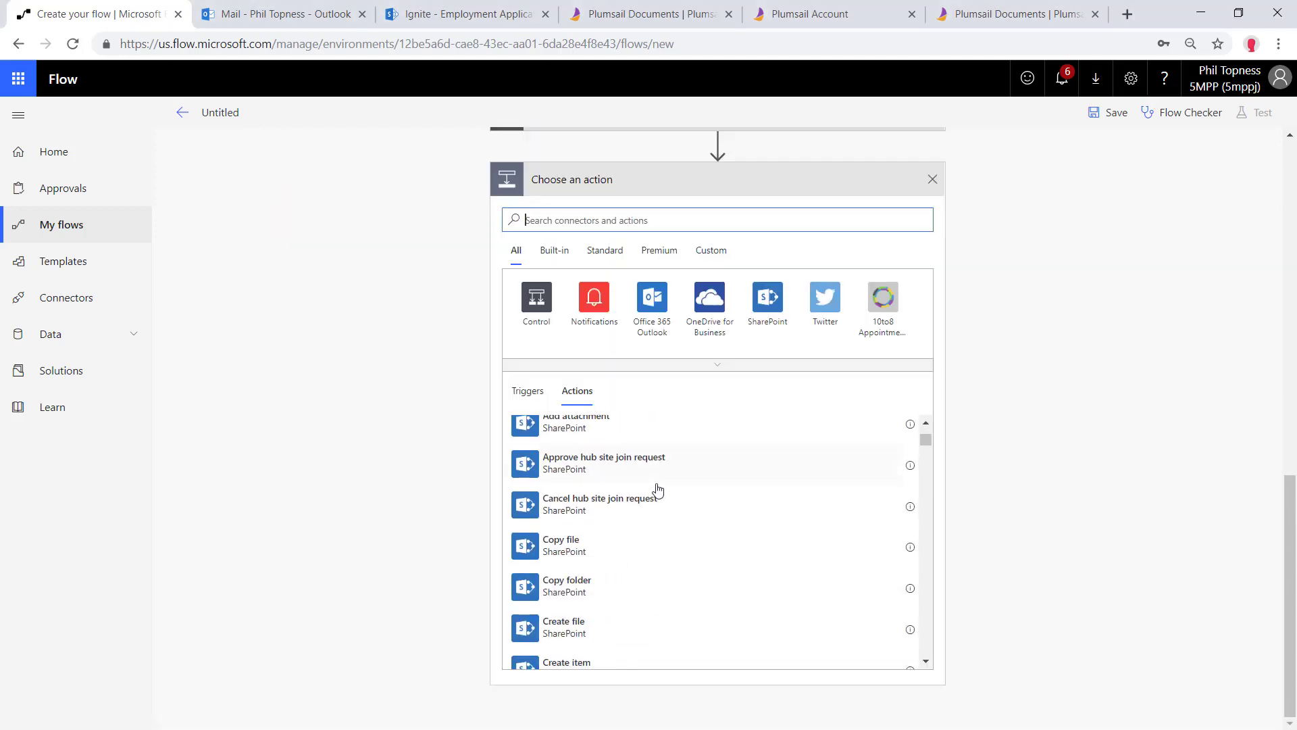
text(approvals)
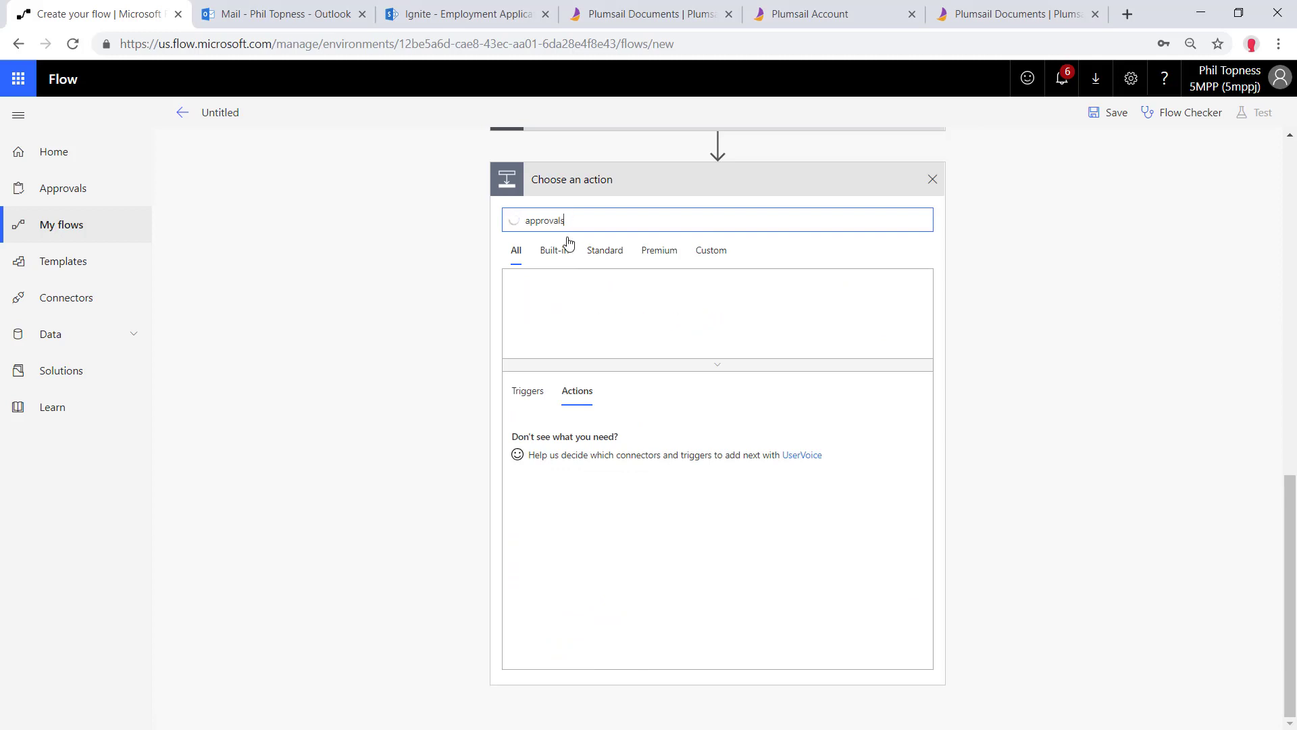
click(536, 300)
click(571, 318)
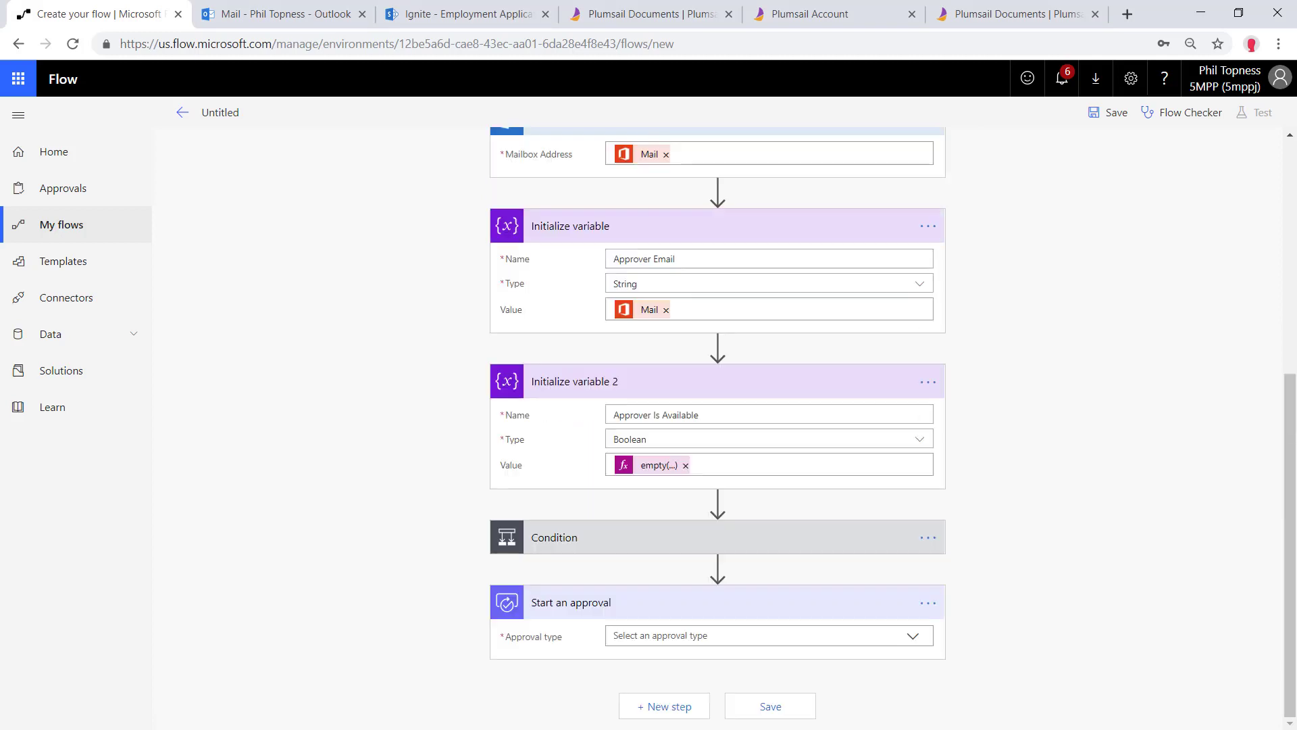
click(616, 635)
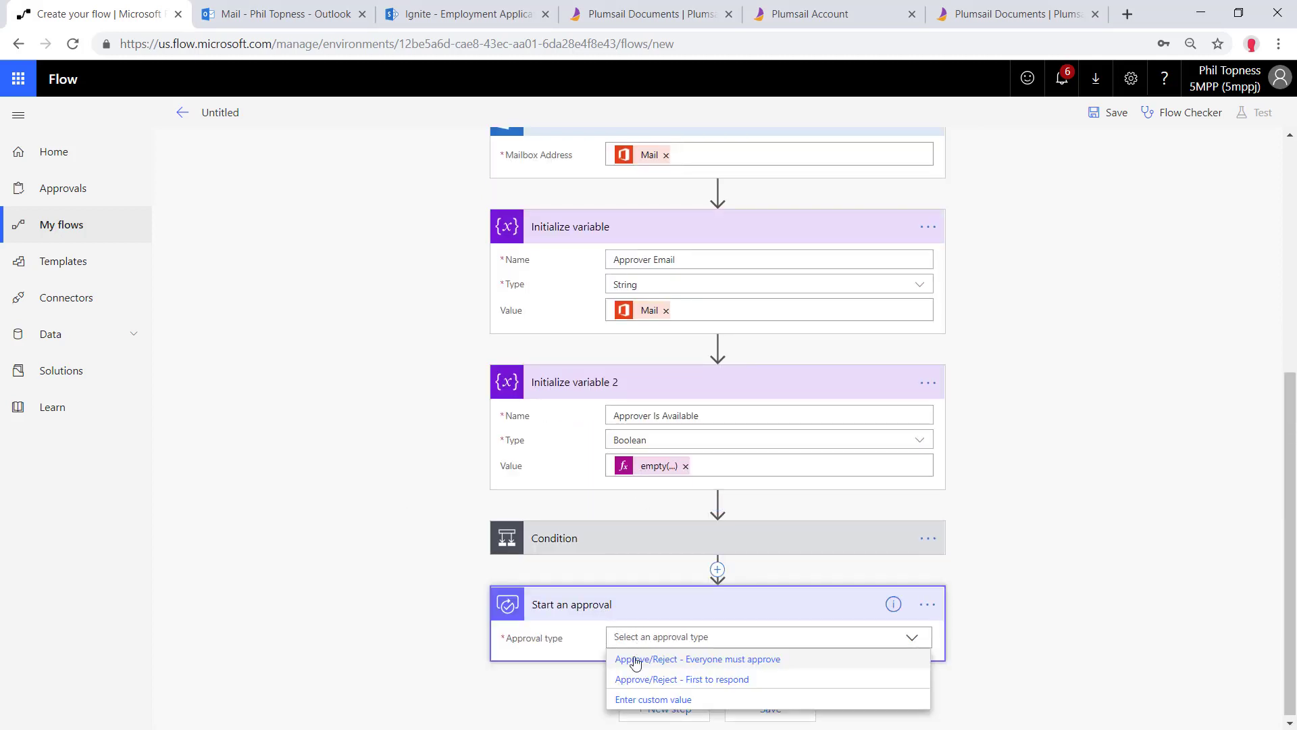
click(632, 679)
scroll(598, 588, down, 2)
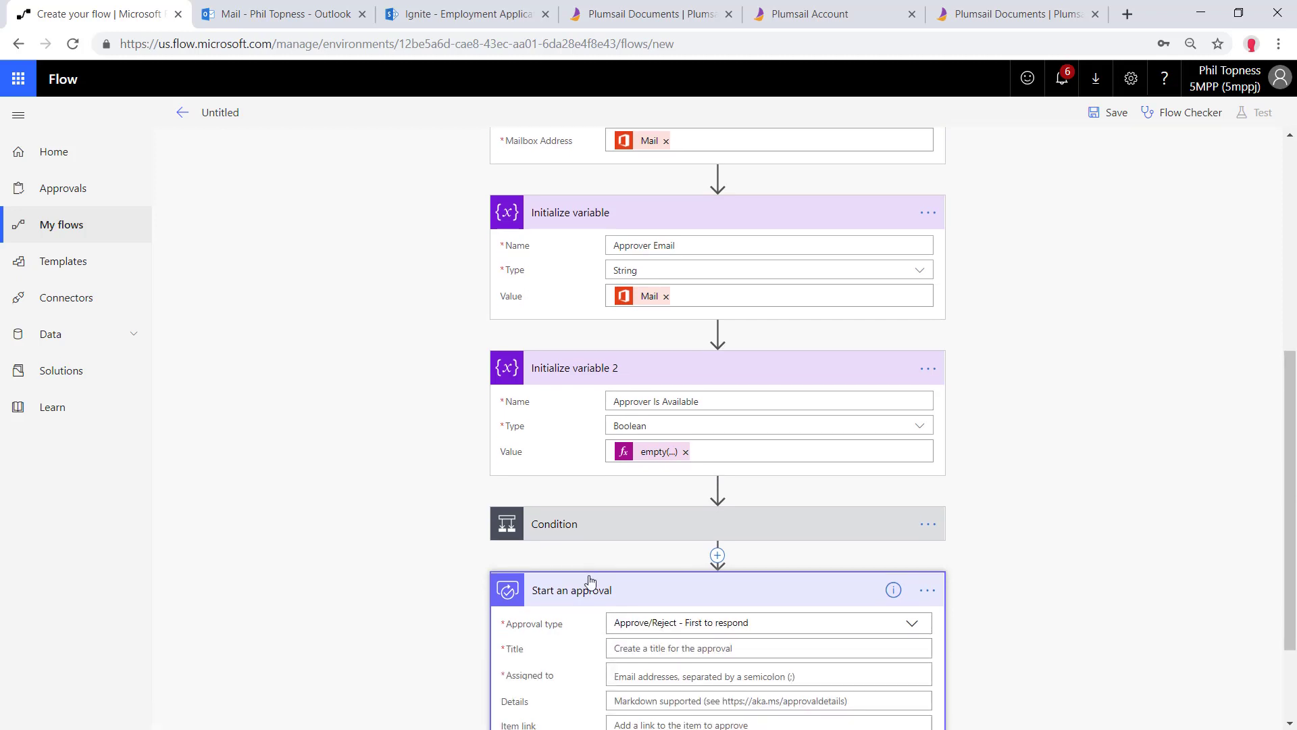
Title the approval with the applicant's First Name and Last Name, assigned to Approver Email
click(674, 515)
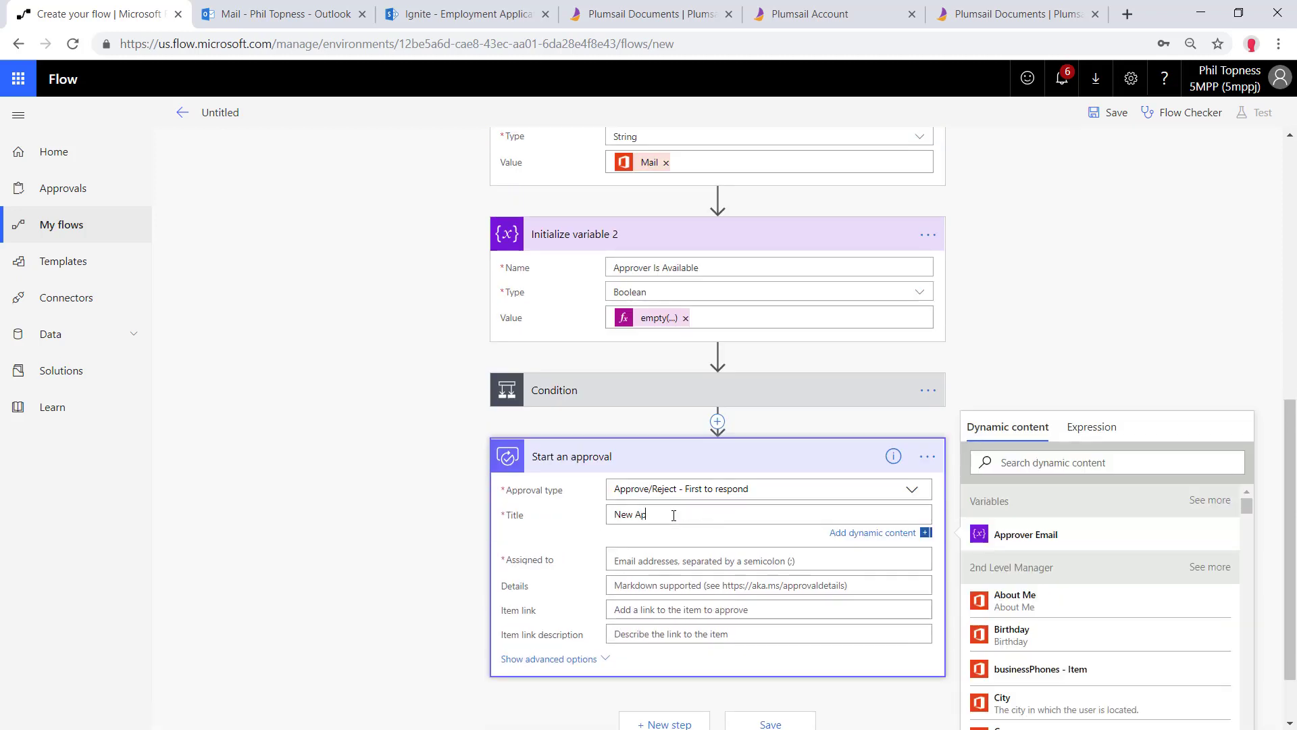
scroll(1094, 545, down, 5)
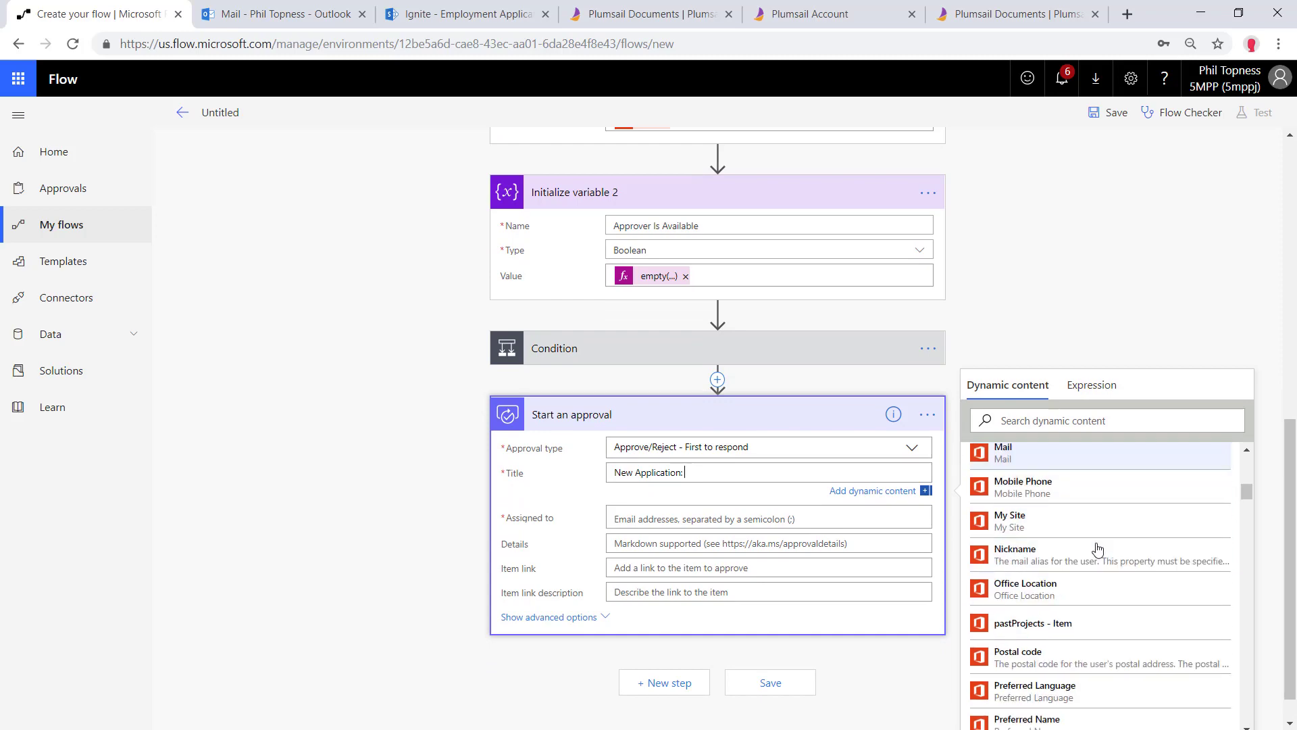
scroll(1081, 561, down, 6)
scroll(1067, 574, down, 5)
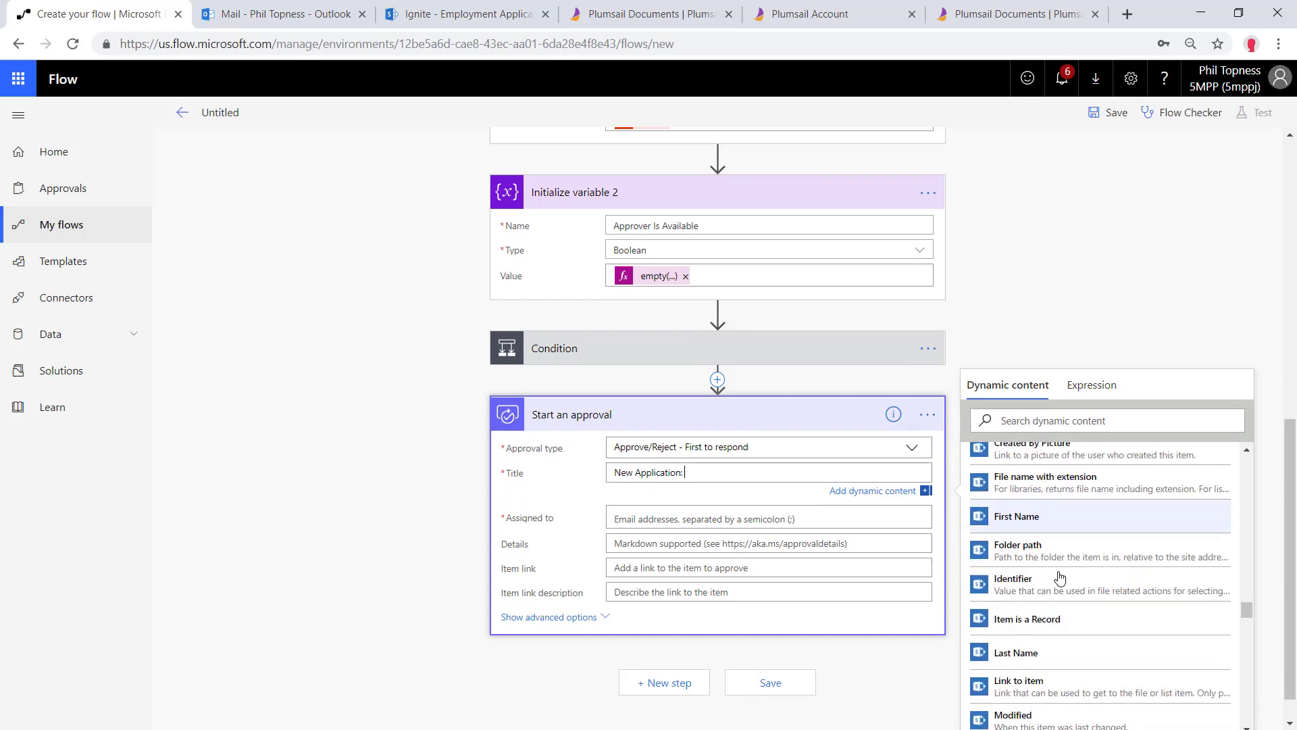
scroll(1054, 594, up, 1)
click(1034, 623)
scroll(1067, 561, down, 6)
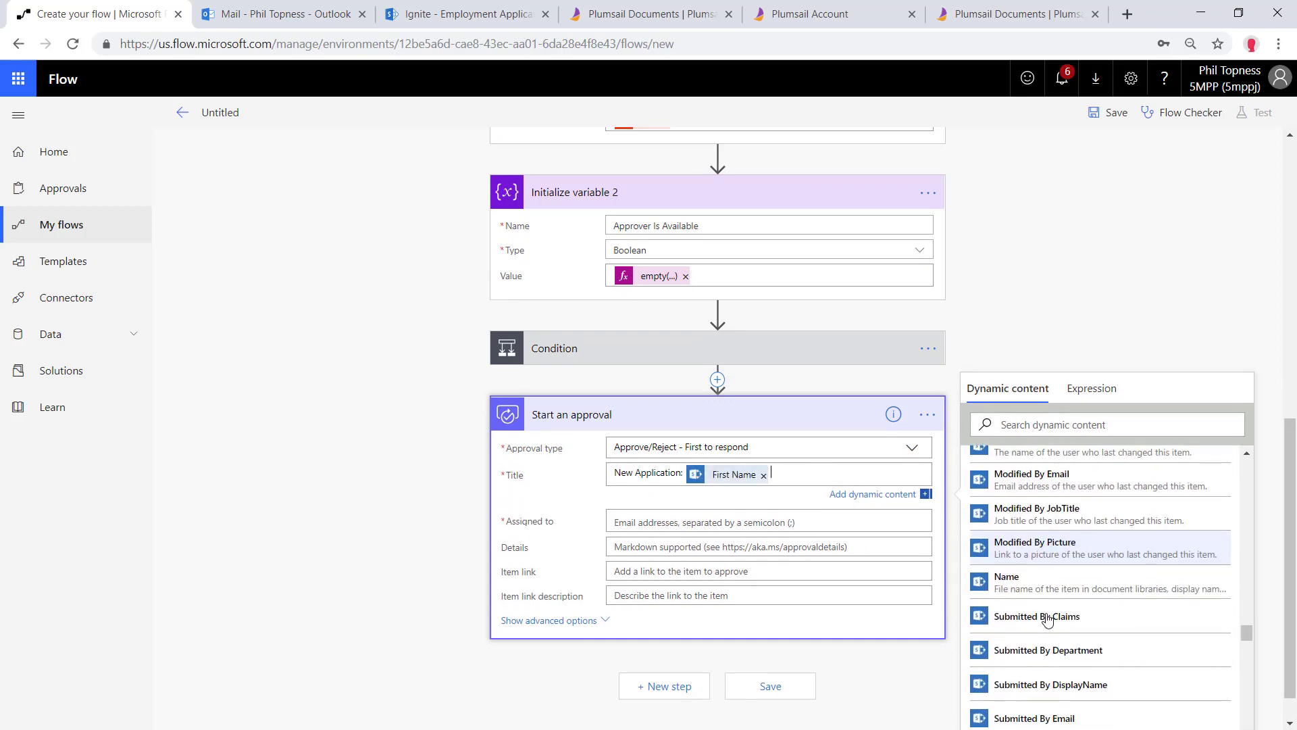
scroll(1059, 568, up, 3)
click(1020, 487)
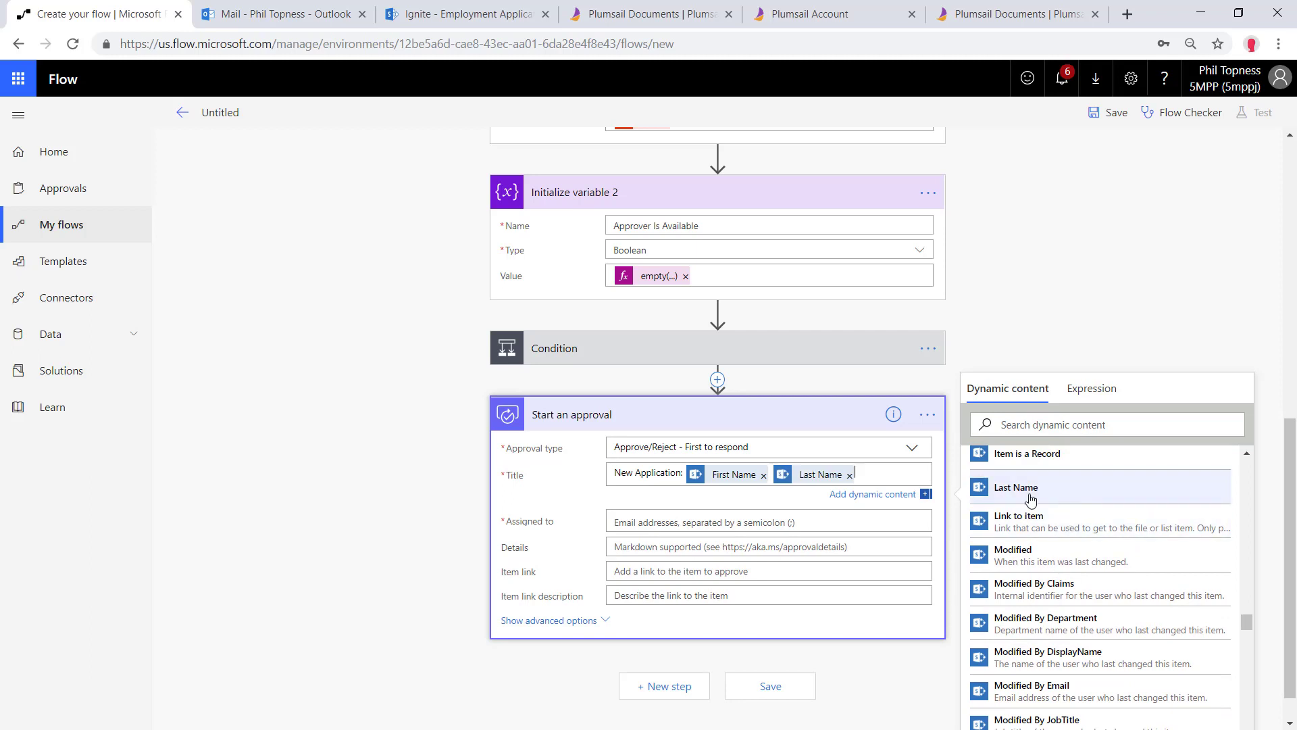
click(681, 523)
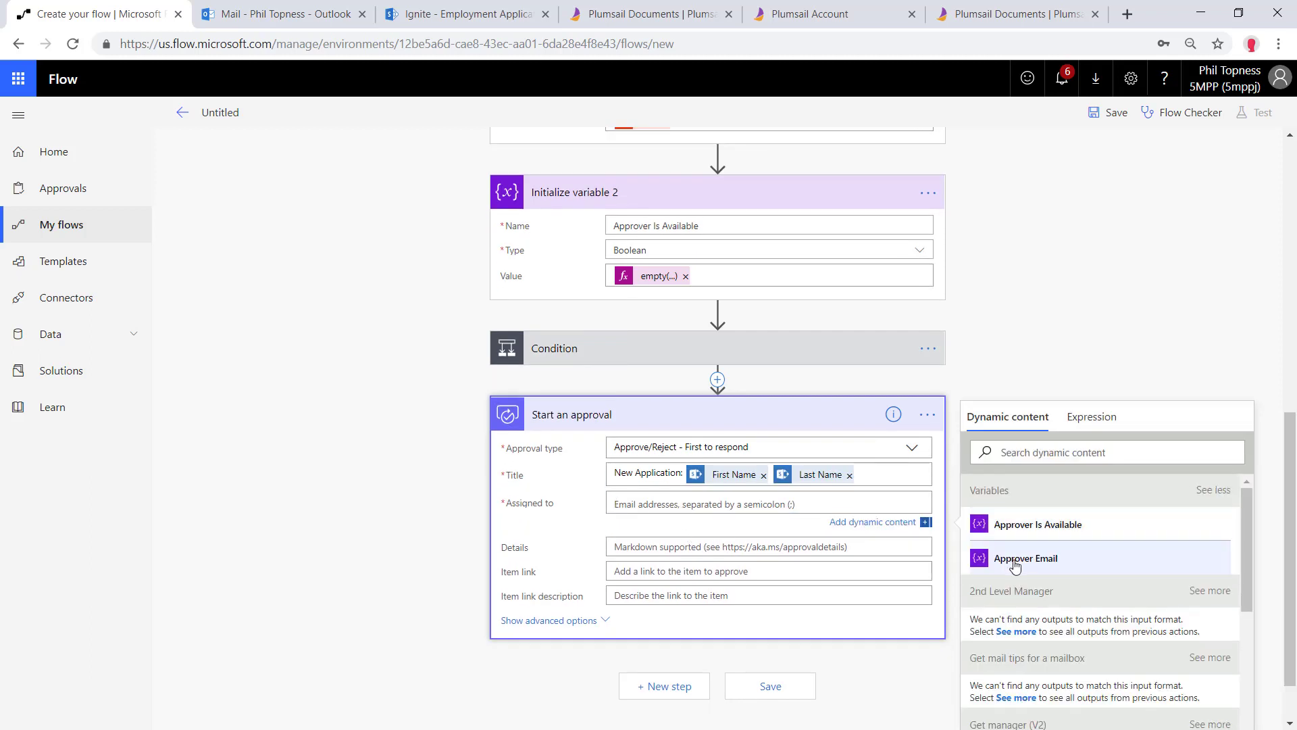
click(1019, 549)
Start the approval details with 'Name:' followed by the First Name and Last Name tokens
click(644, 549)
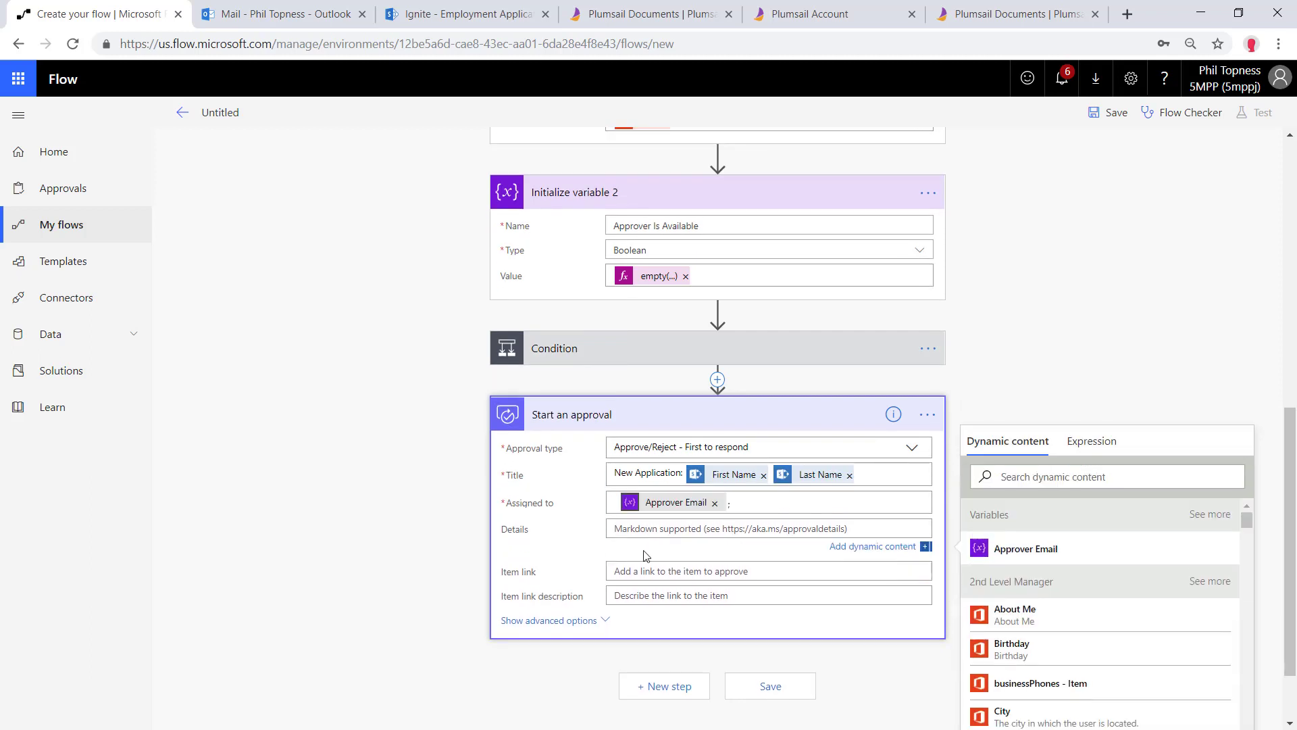
text(Name:)
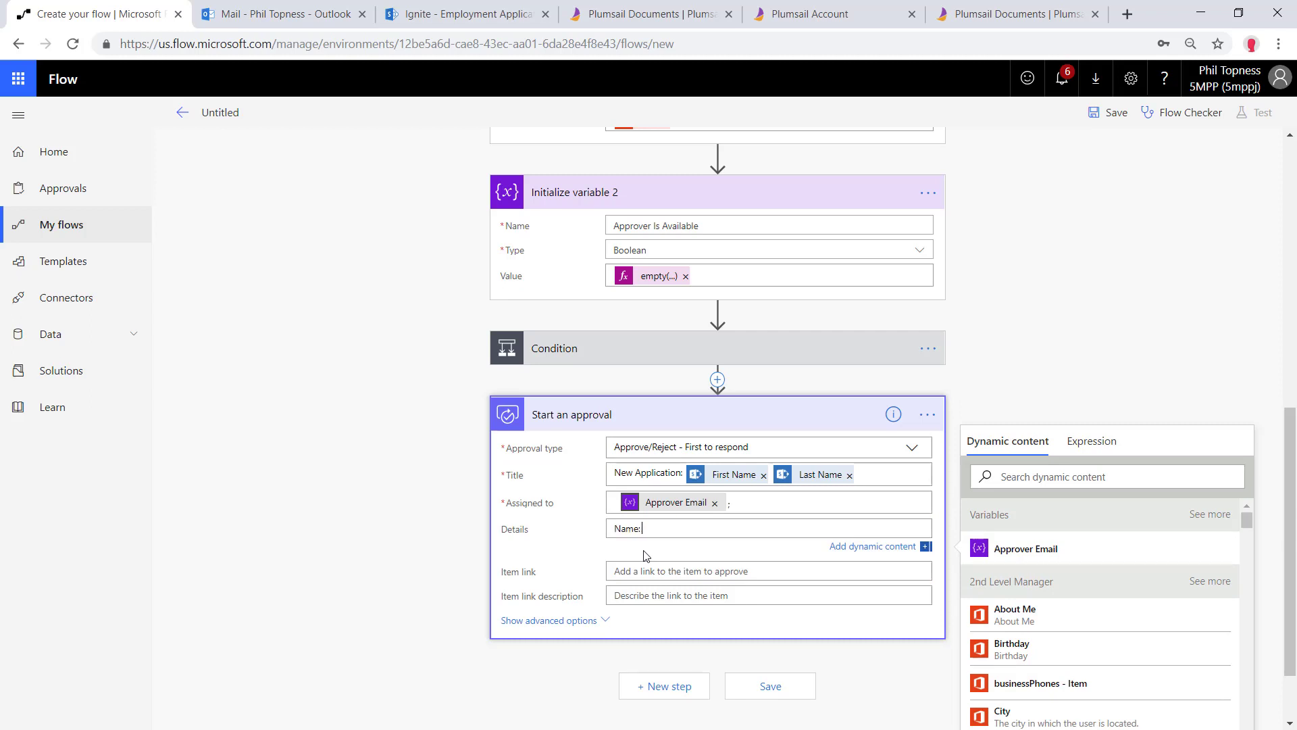
scroll(1063, 664, down, 7)
scroll(1049, 635, up, 2)
scroll(1044, 639, down, 9)
scroll(1044, 638, down, 10)
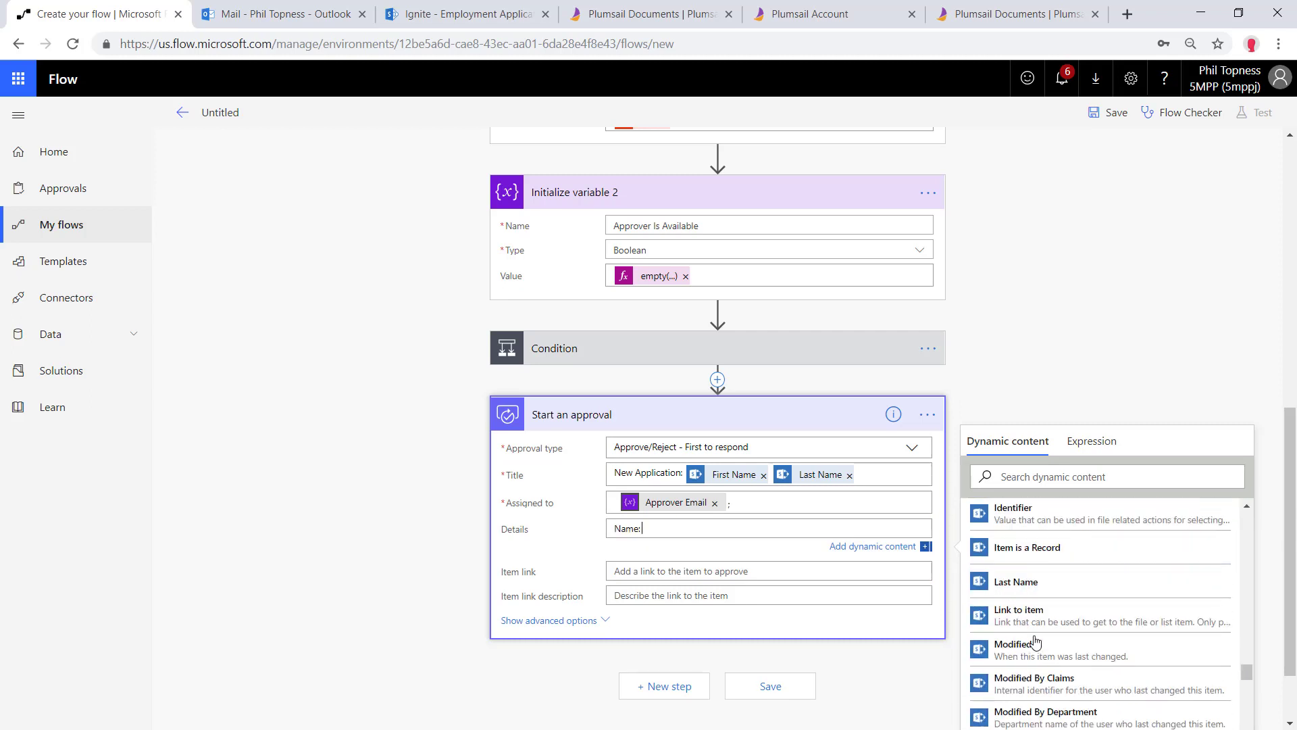
scroll(1042, 622, up, 3)
click(1034, 613)
scroll(1033, 541, down, 3)
click(1034, 527)
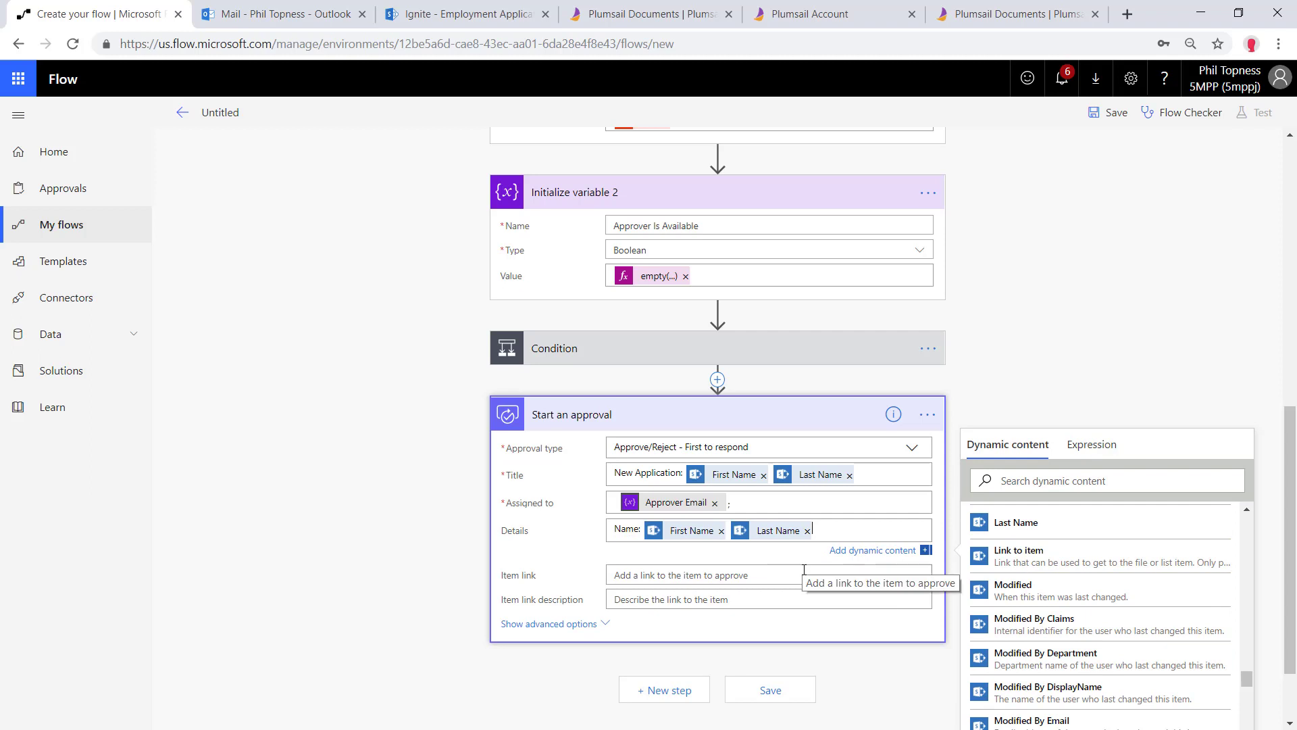
Add a 'Company:' line with the Company token to the details
key(Return)
text(Company:)
click(1081, 498)
text(company)
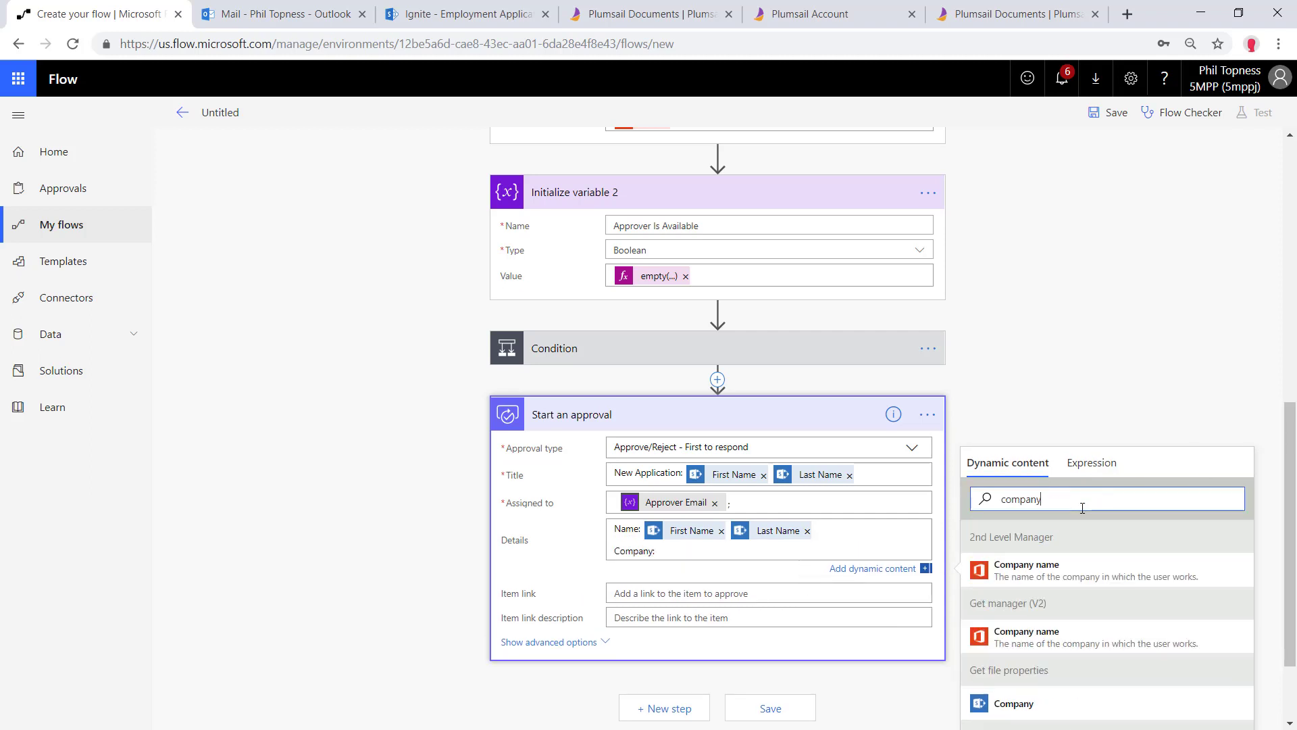
click(1013, 701)
Set the Item link to 'Link to item' with the description 'Click'
click(672, 579)
scroll(1181, 630, down, 1)
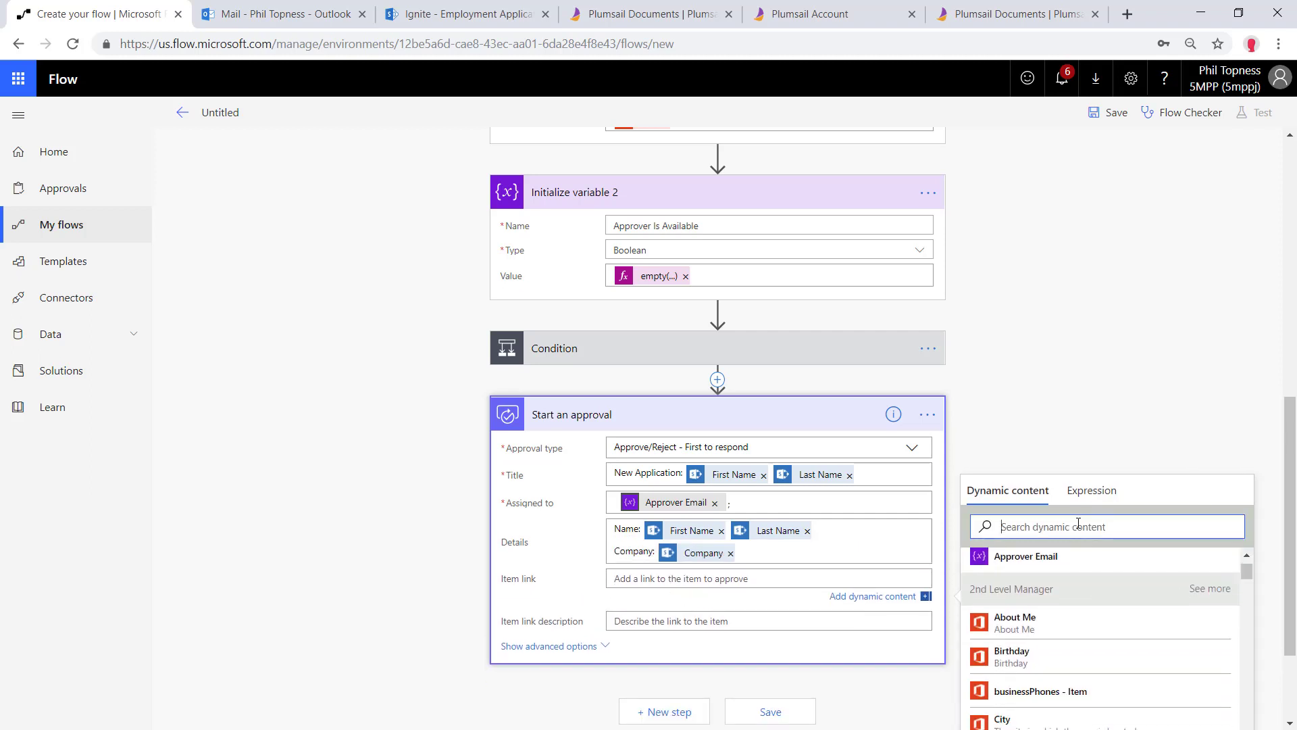
click(1078, 526)
text(link)
click(983, 634)
click(702, 624)
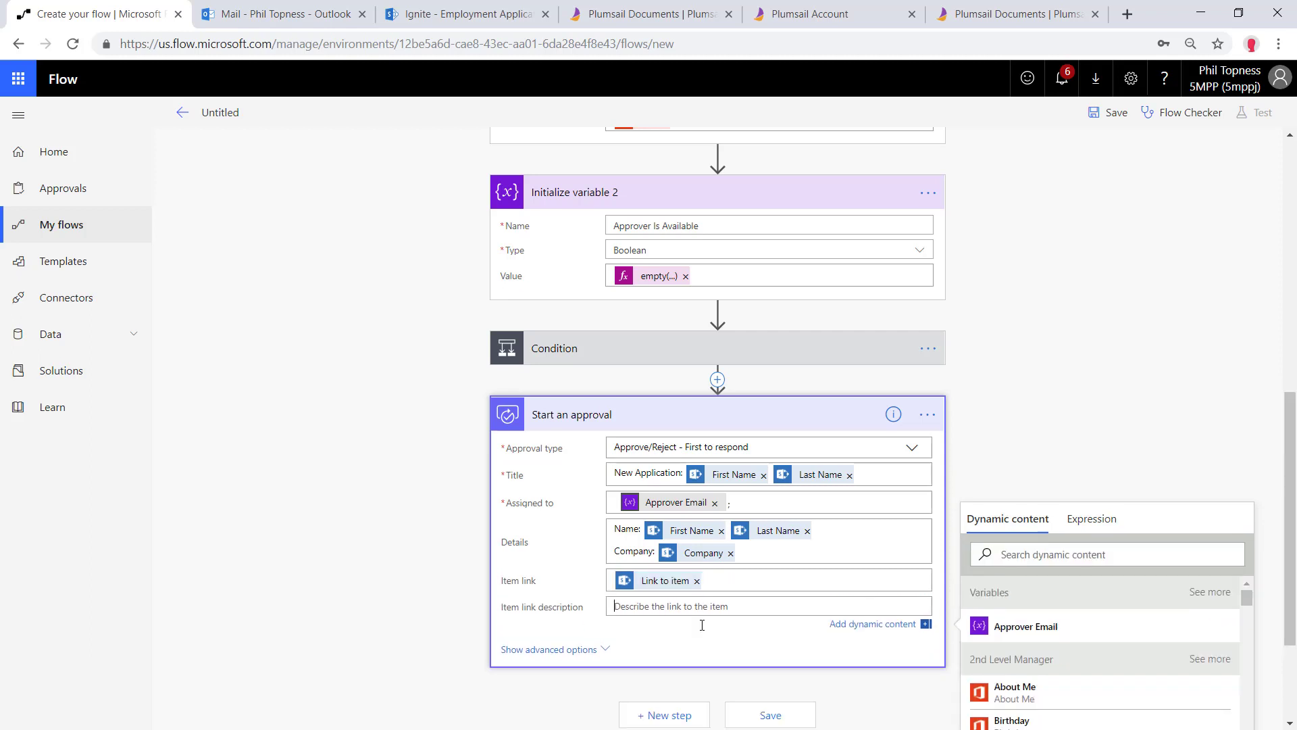
text(Click)
scroll(689, 632, down, 3)
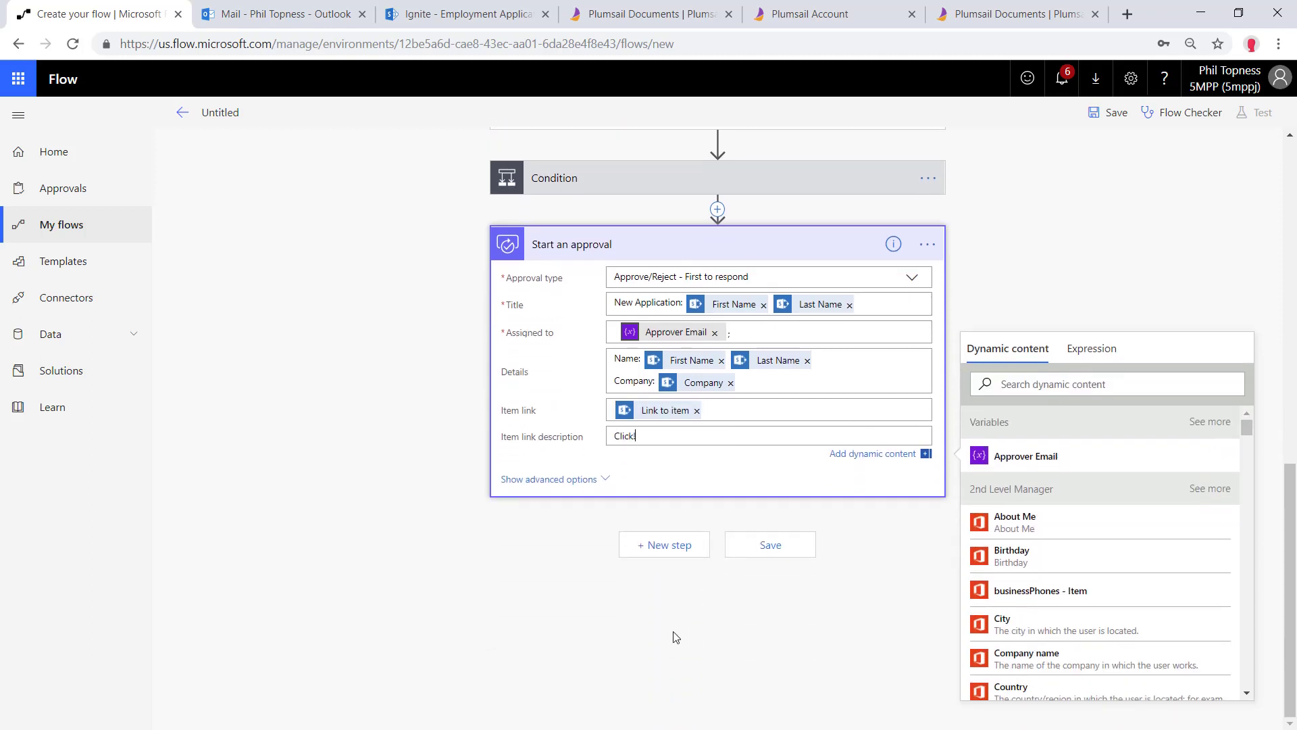
Add a SharePoint Update file properties step on the Ignite site's Employment Applications library
click(672, 544)
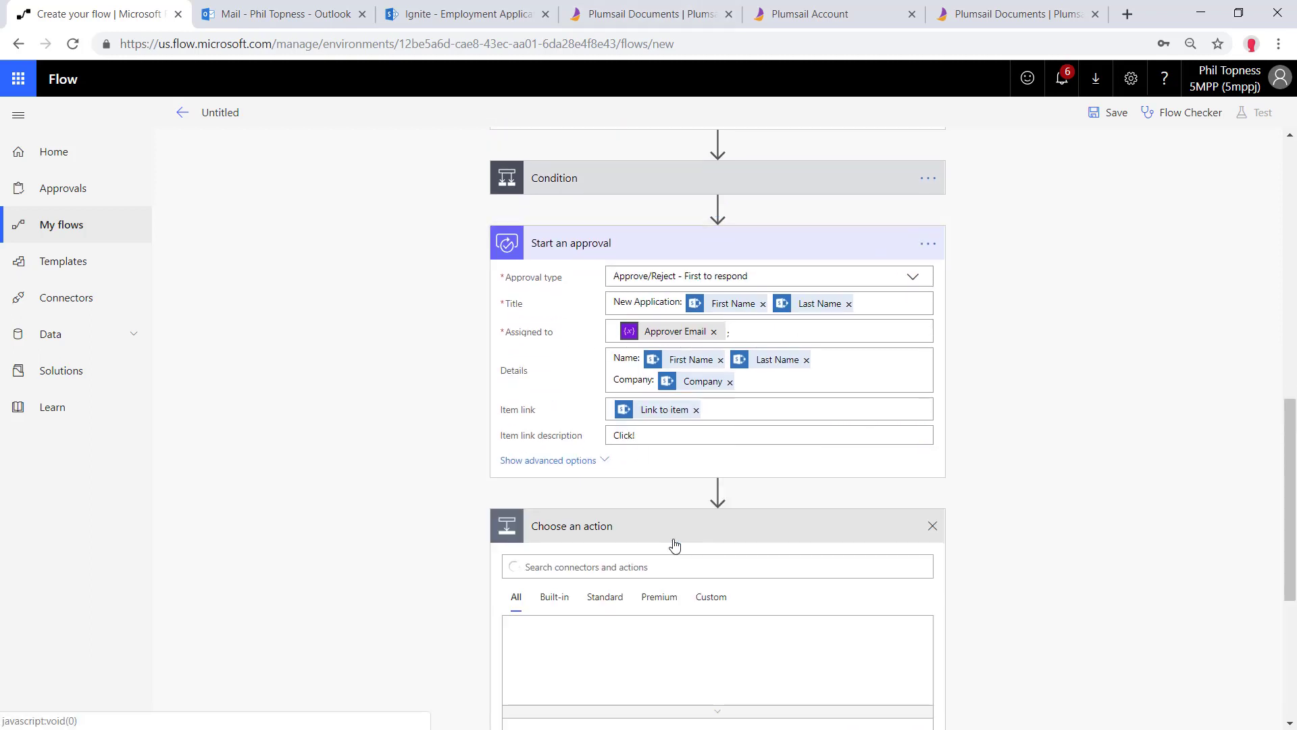
click(768, 457)
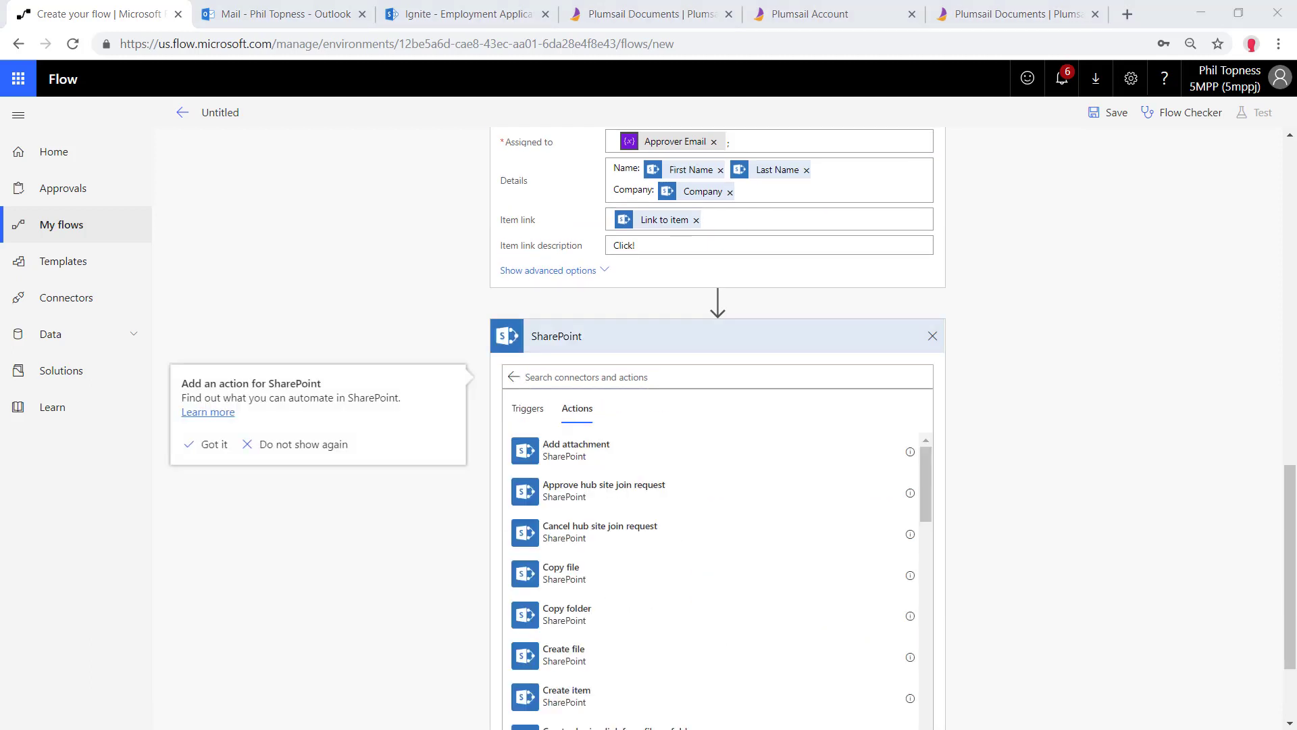
click(642, 375)
text(update)
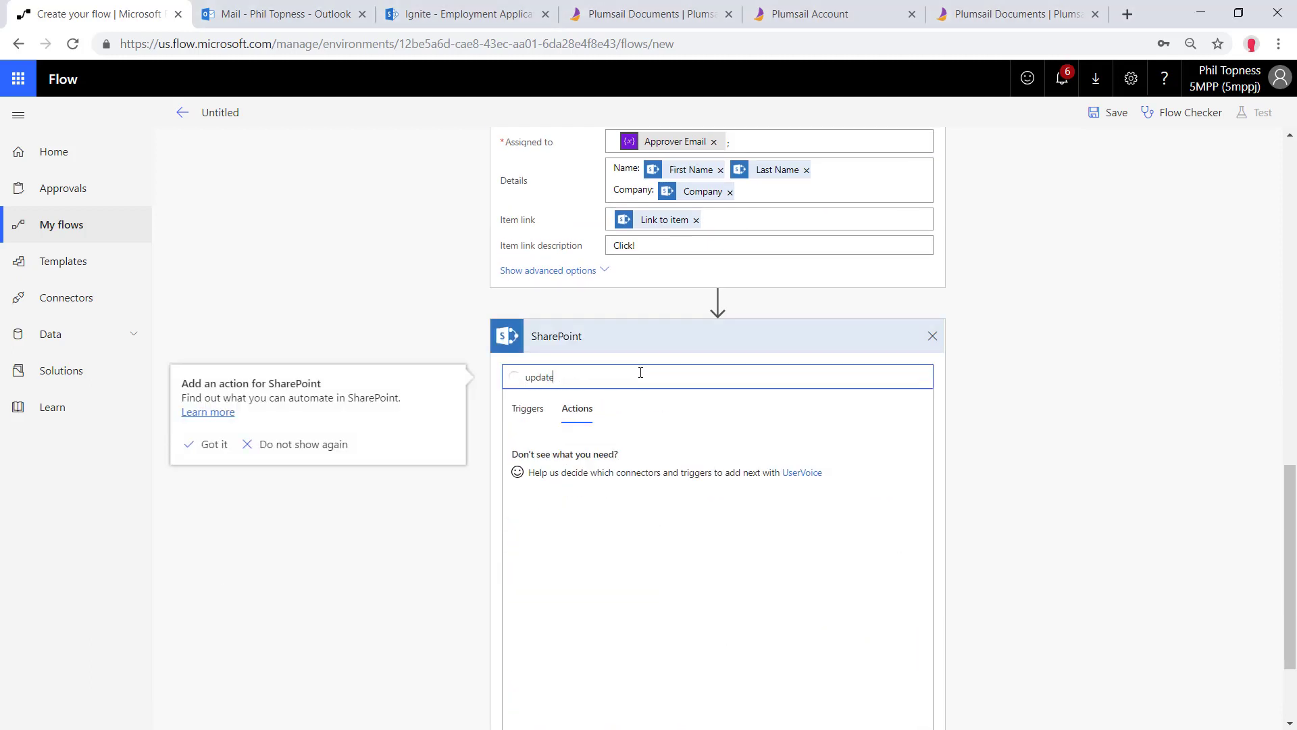
click(601, 492)
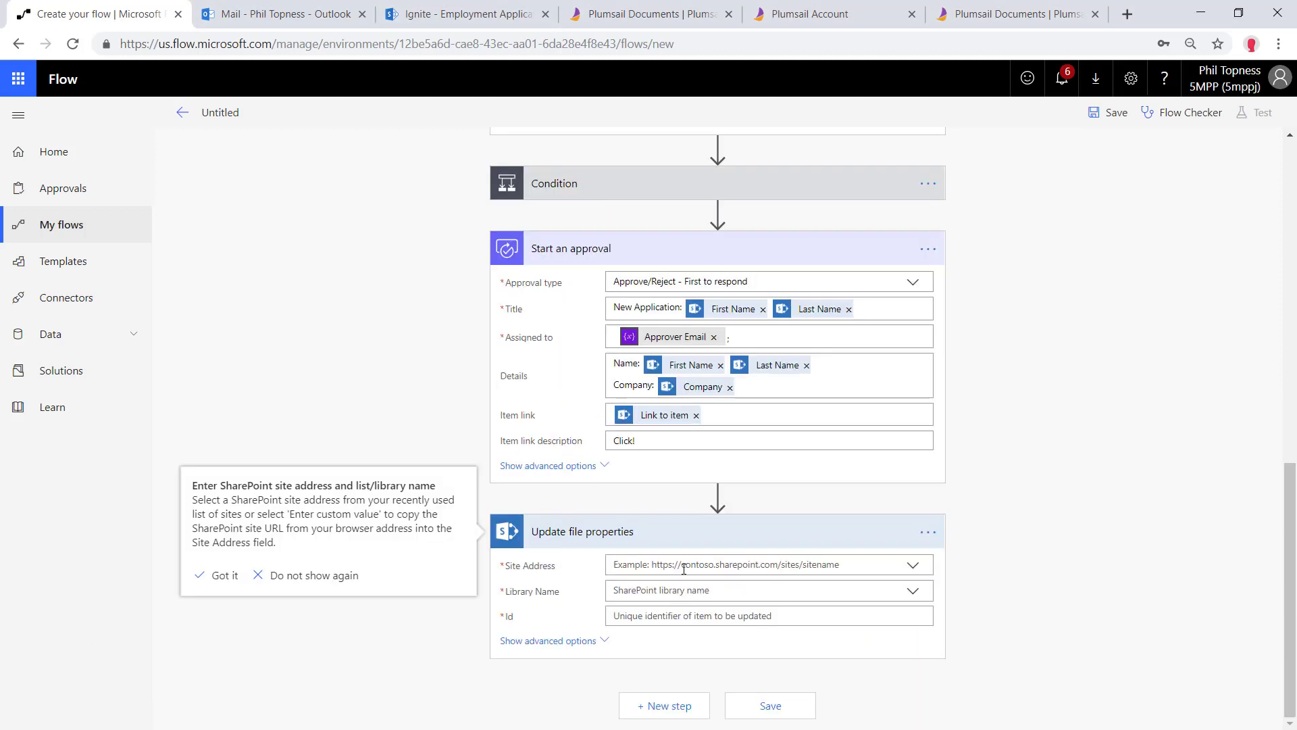
click(919, 571)
click(665, 623)
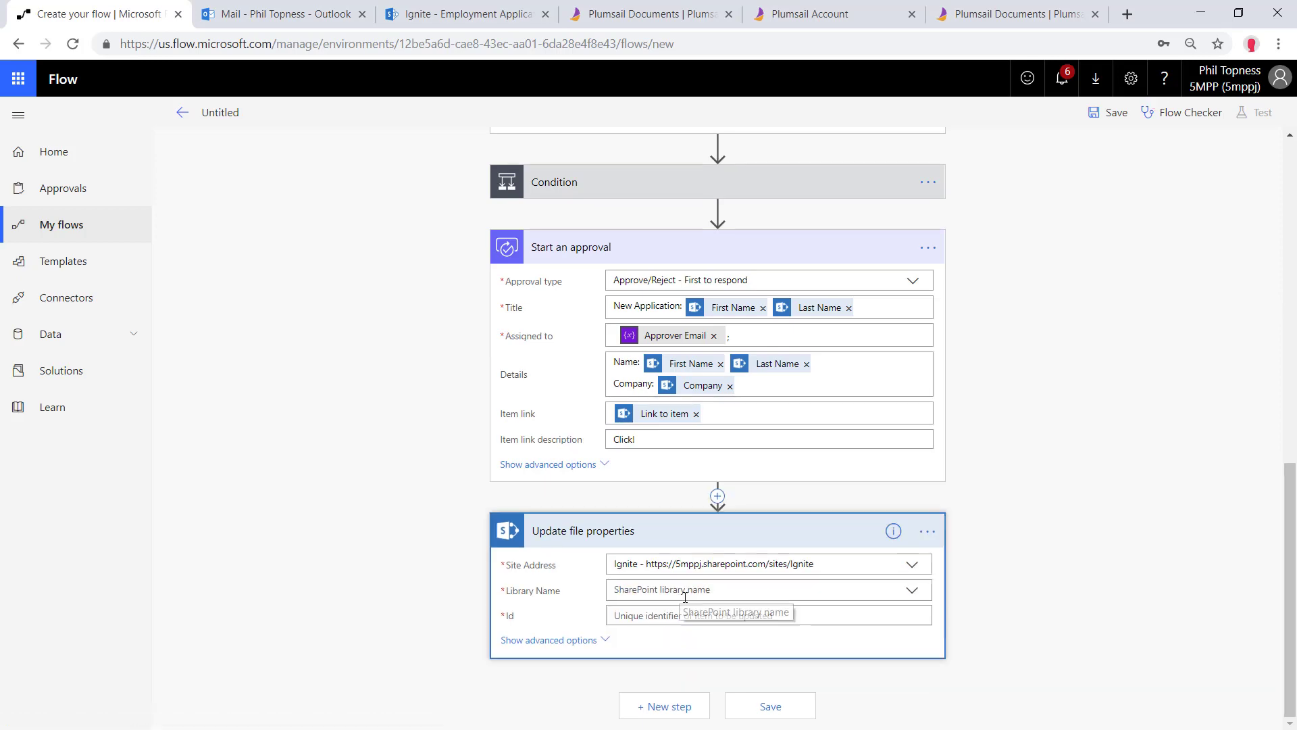
click(685, 598)
click(669, 648)
Map Id to ID, Approver Claims to the approver, plus Comments and Approval Value to Response
click(695, 615)
scroll(707, 499, down, 3)
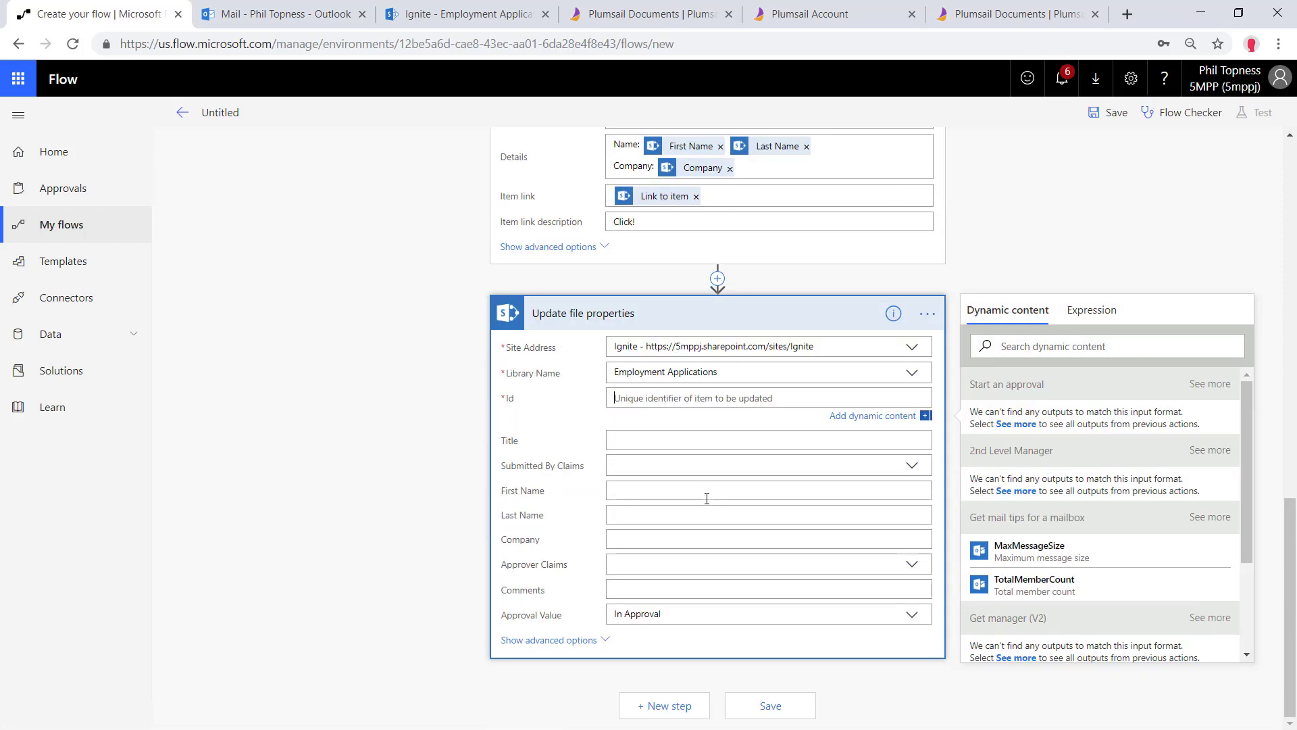
scroll(999, 541, down, 3)
click(993, 580)
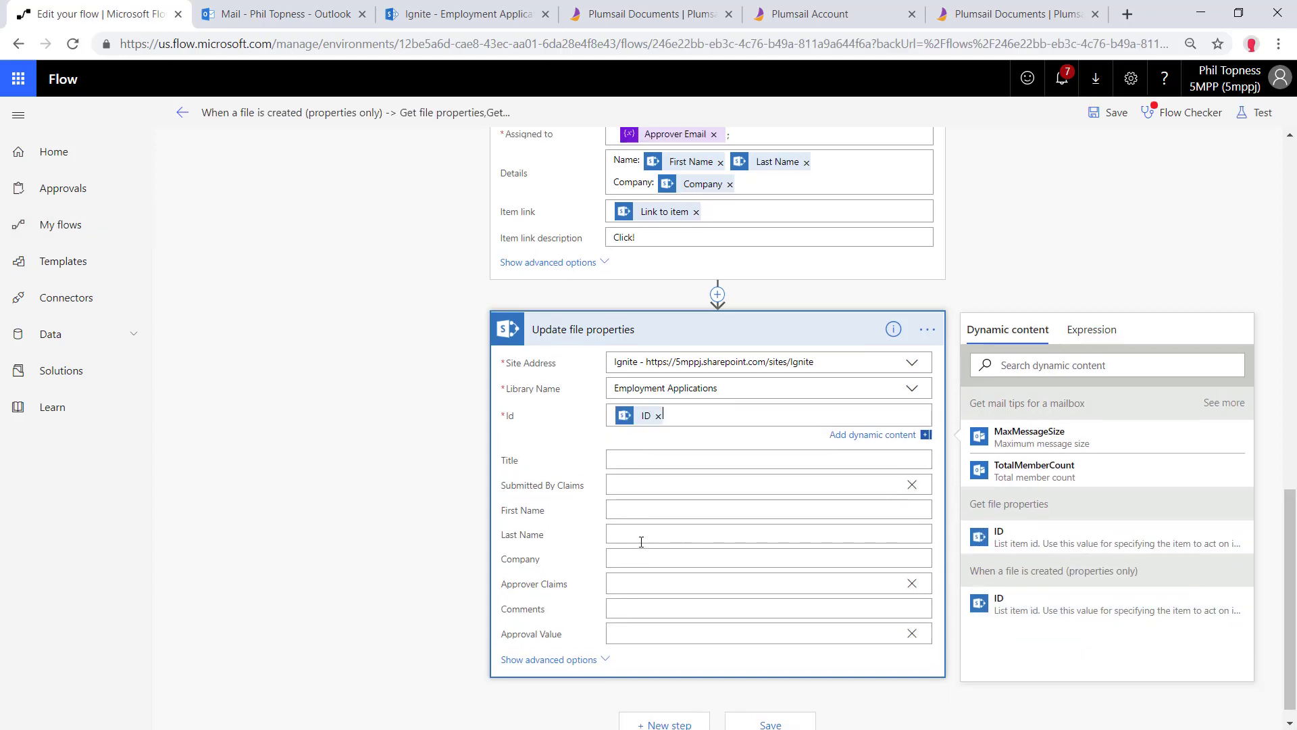
click(631, 583)
scroll(1090, 650, down, 5)
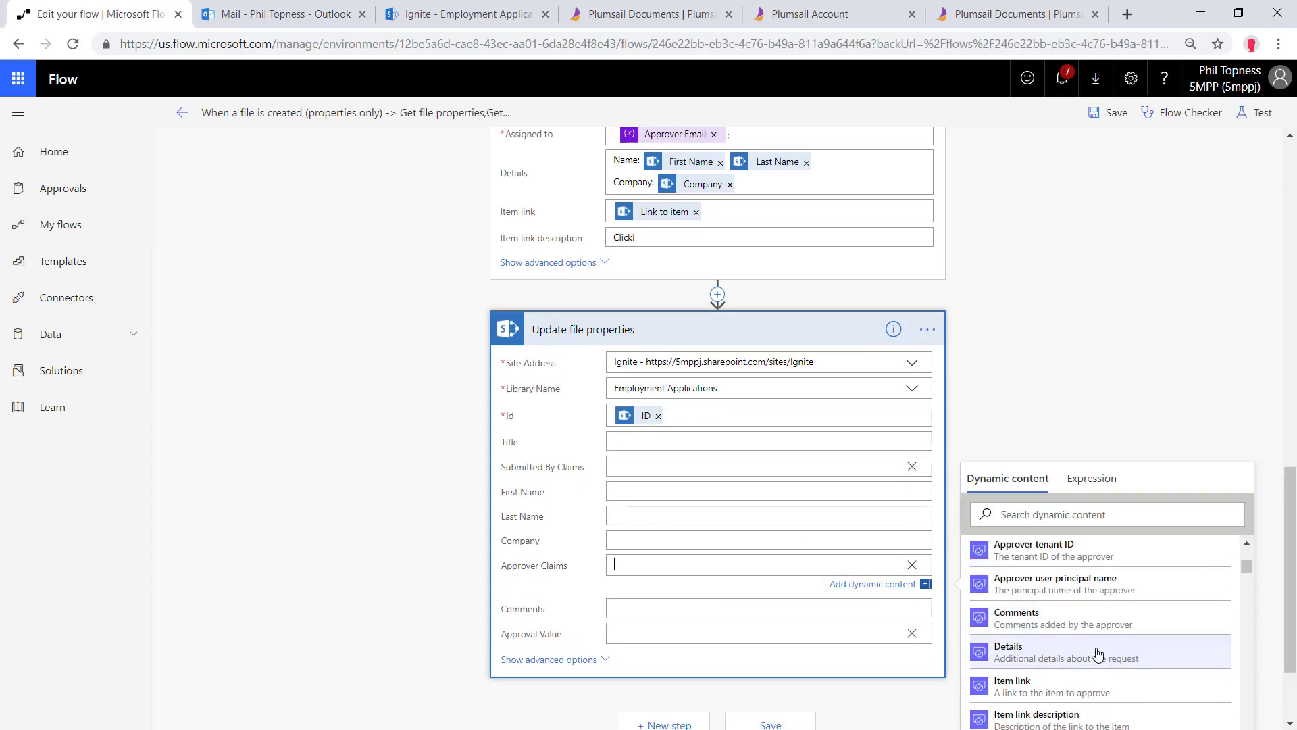
scroll(1089, 650, up, 10)
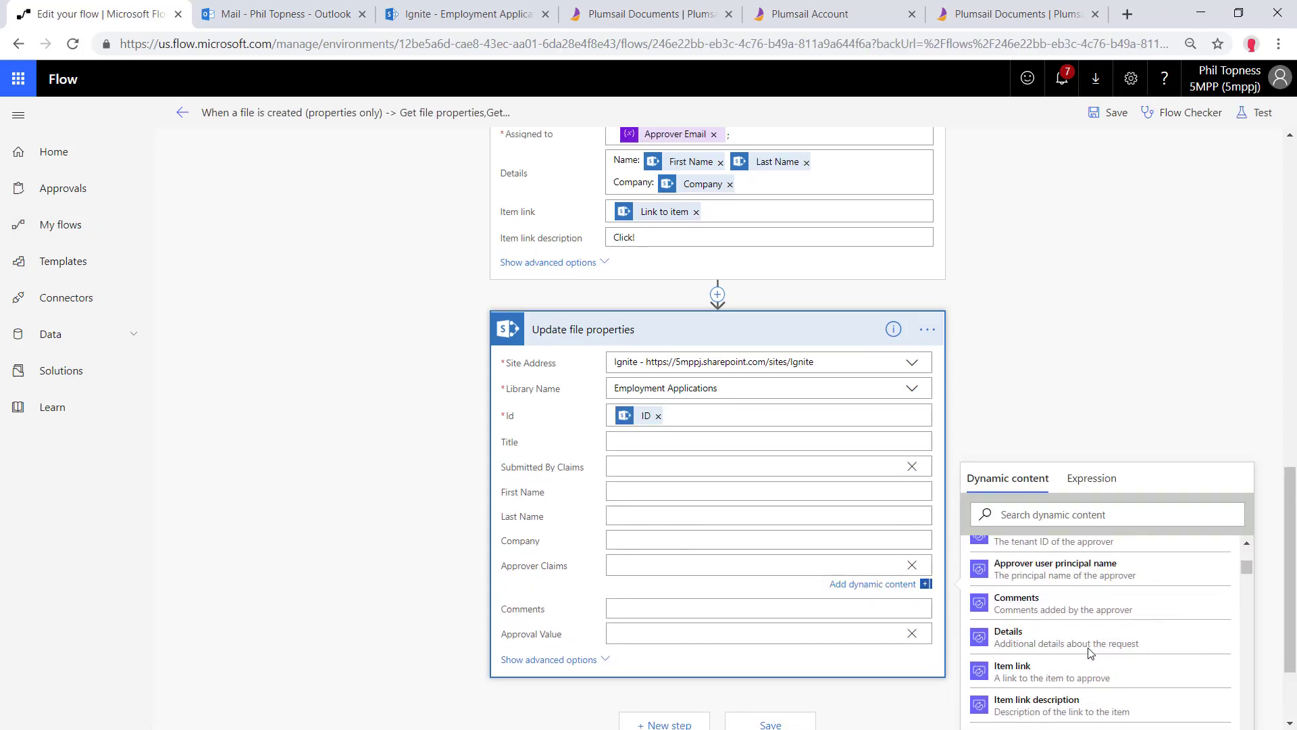
click(1090, 667)
click(666, 607)
scroll(1074, 570, down, 3)
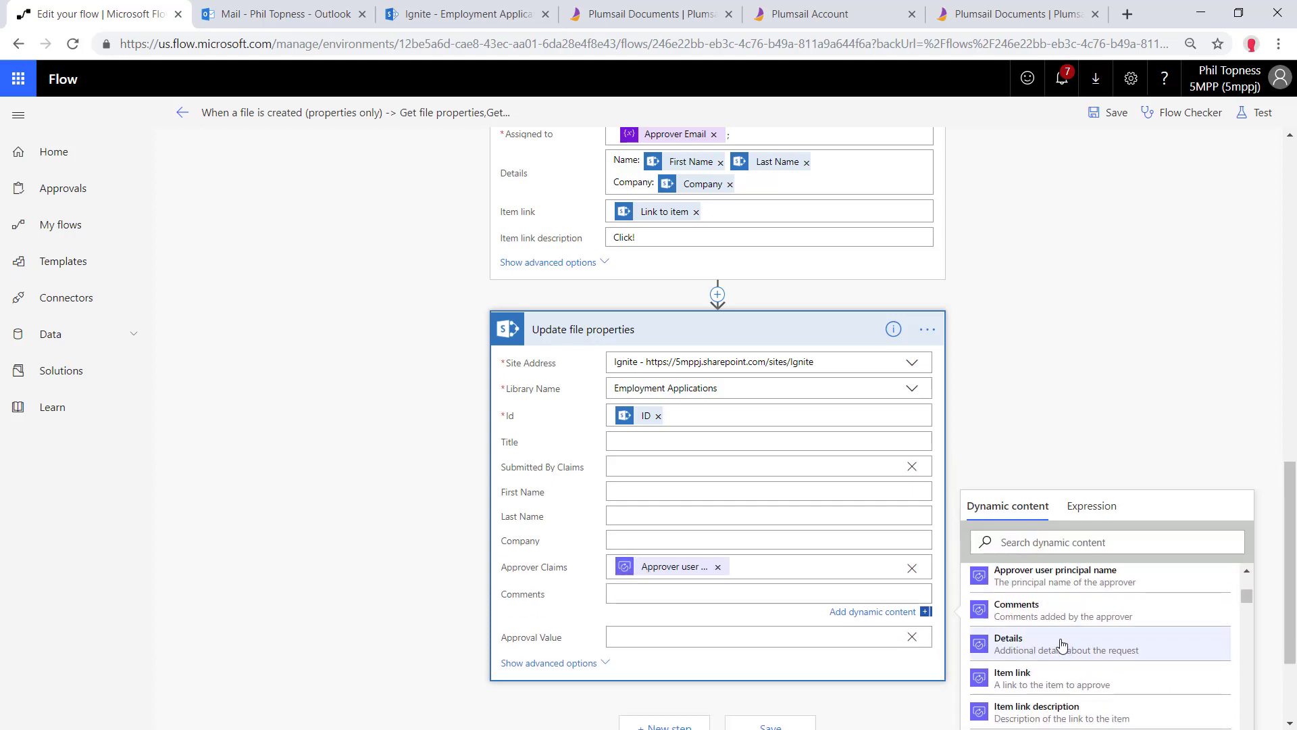
click(1041, 530)
click(747, 636)
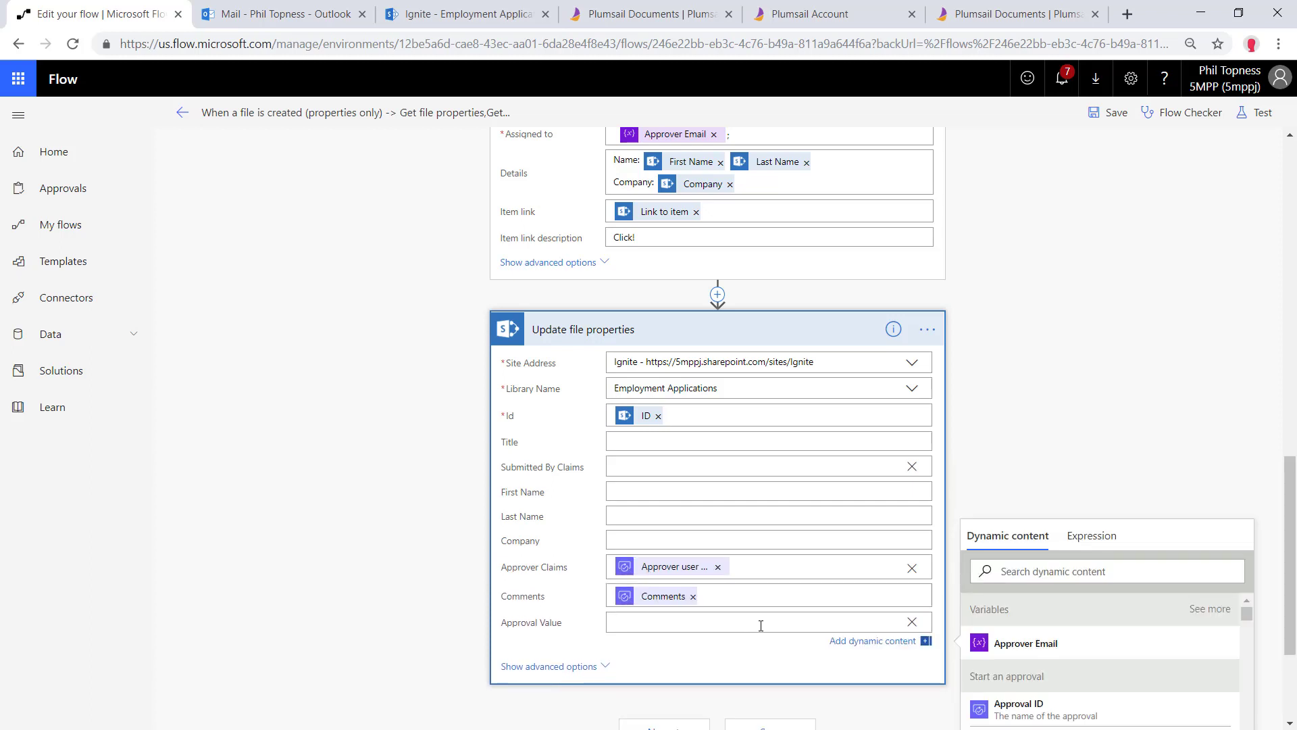
scroll(1038, 664, down, 5)
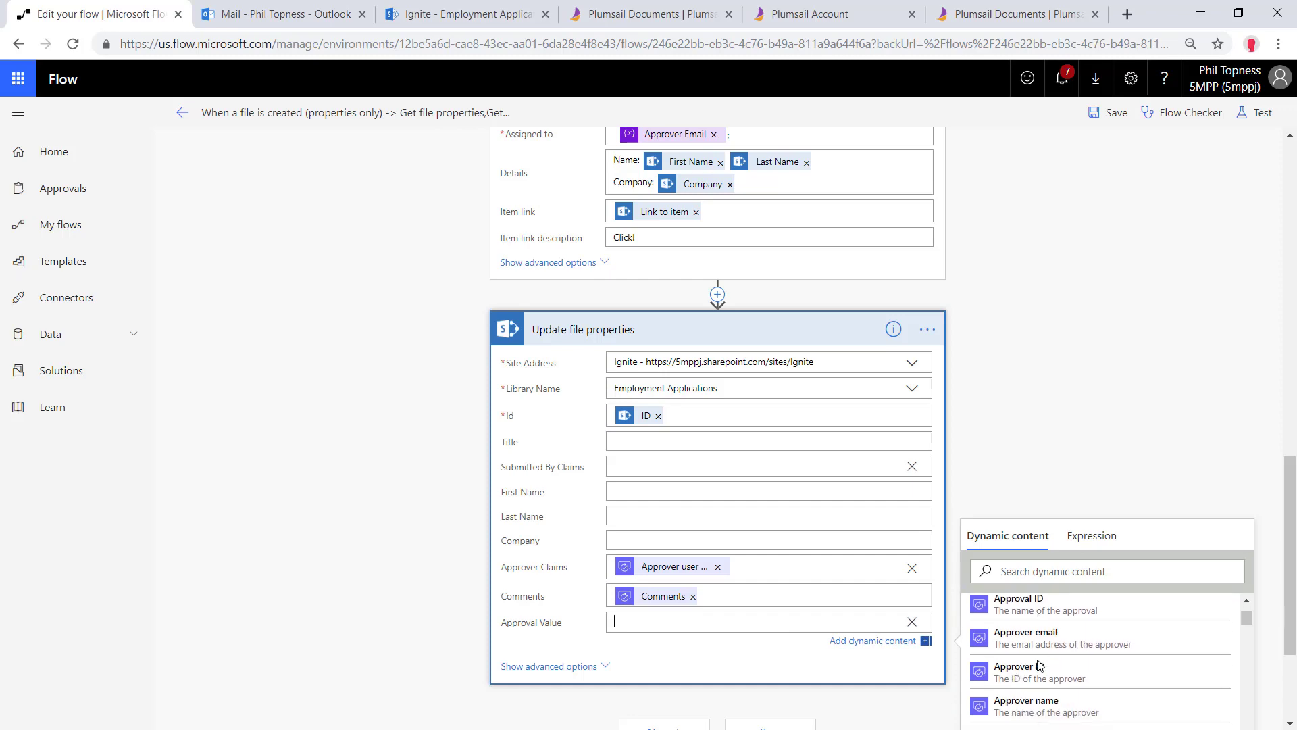
click(1038, 664)
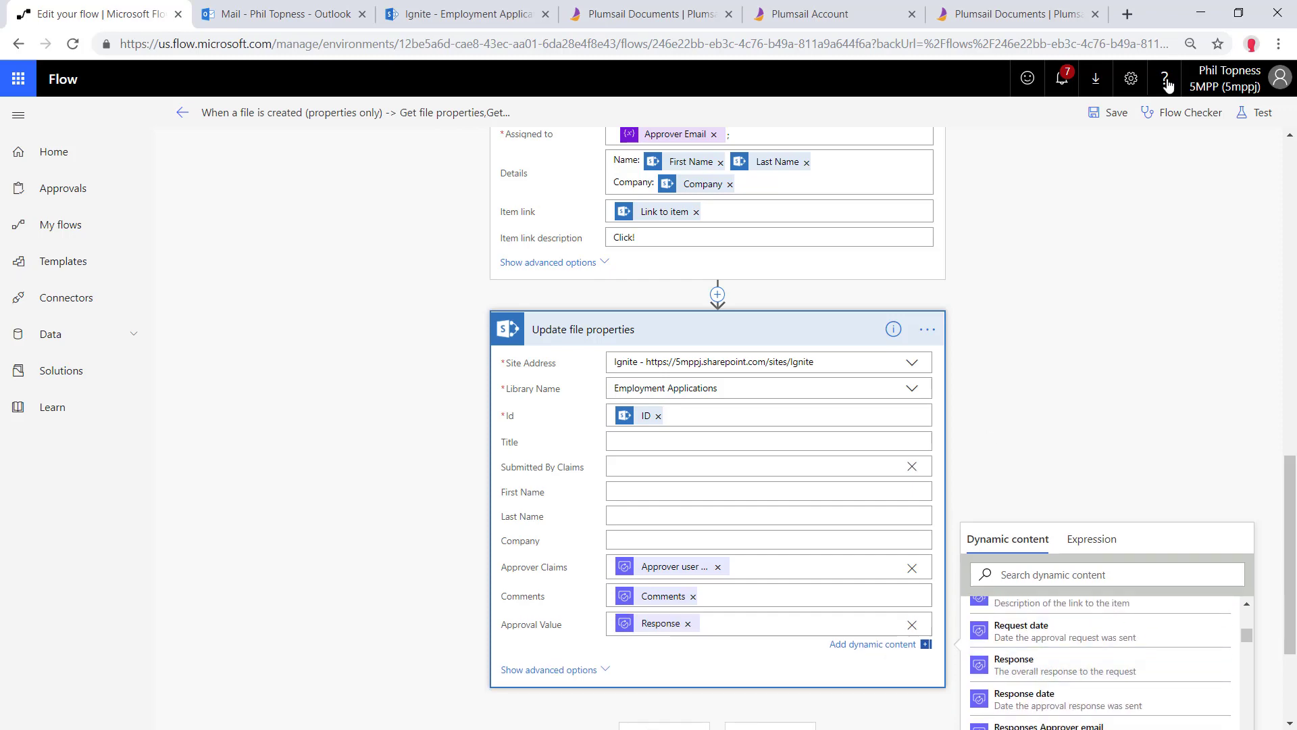
Save the flow
click(1123, 114)
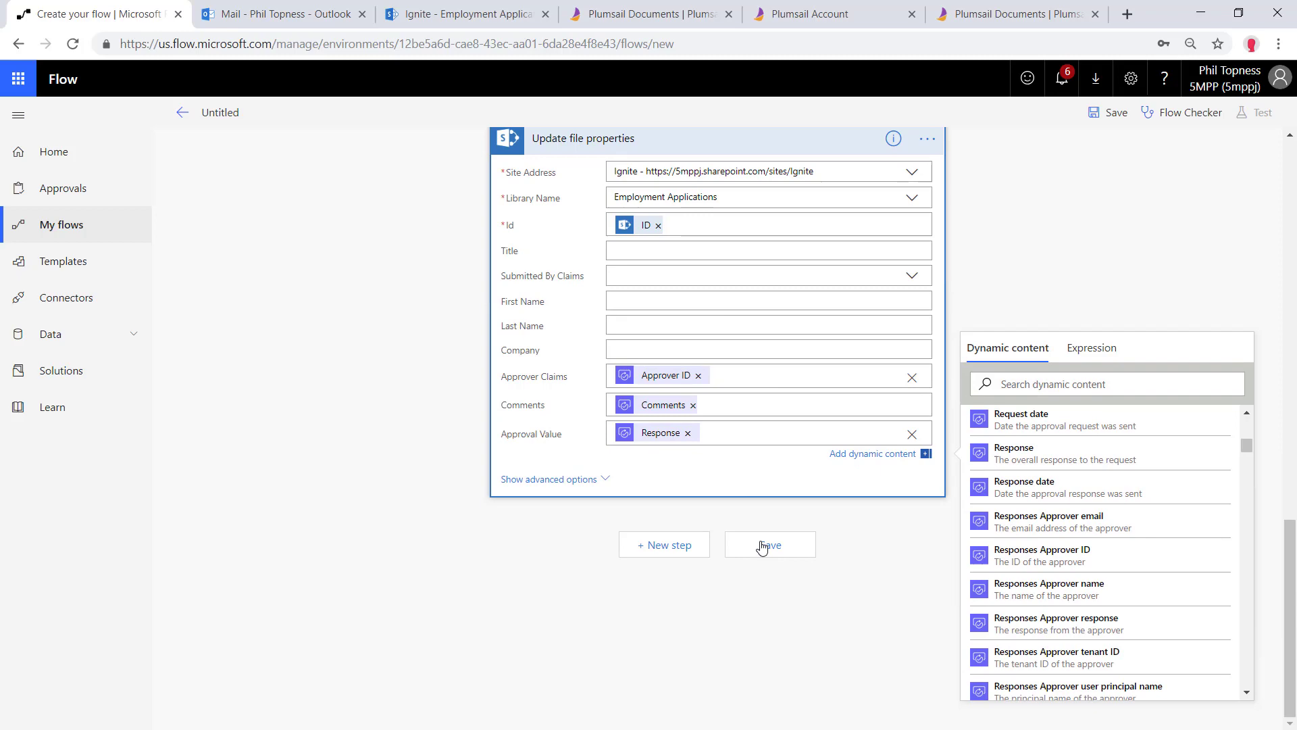
click(764, 545)
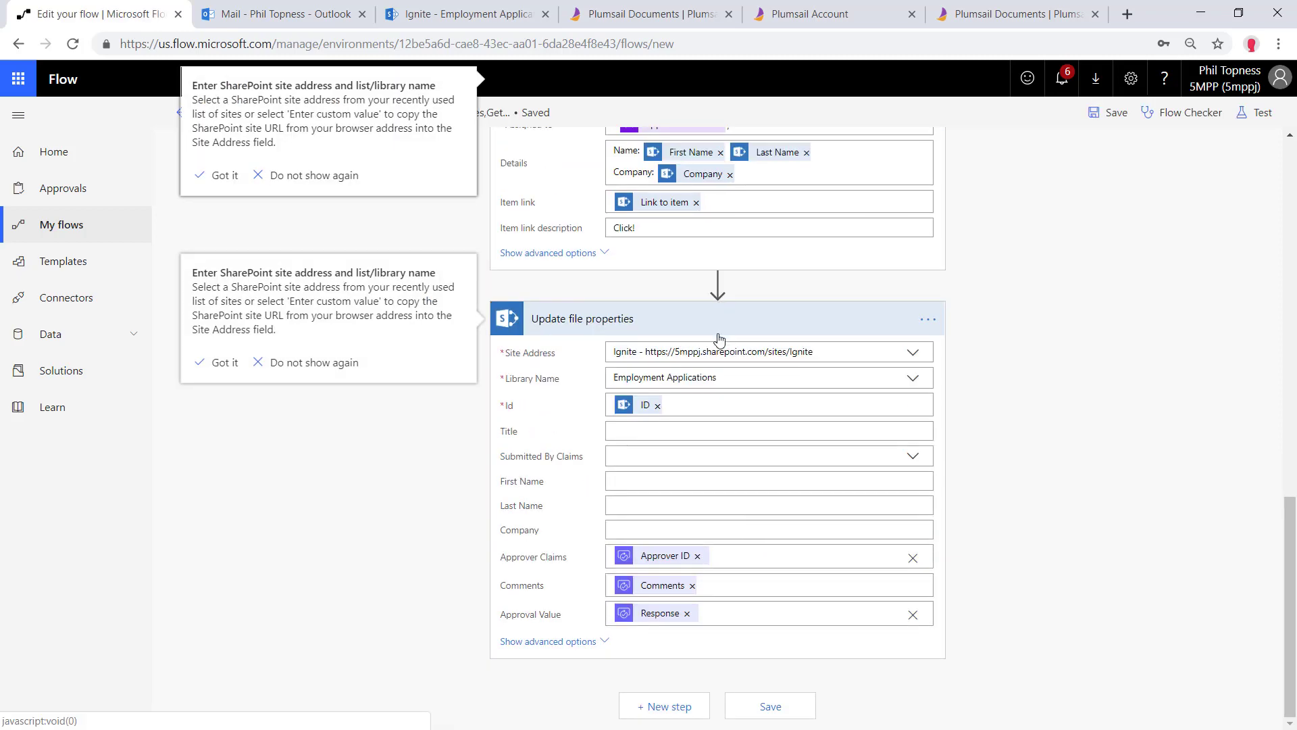
scroll(720, 340, up, 20)
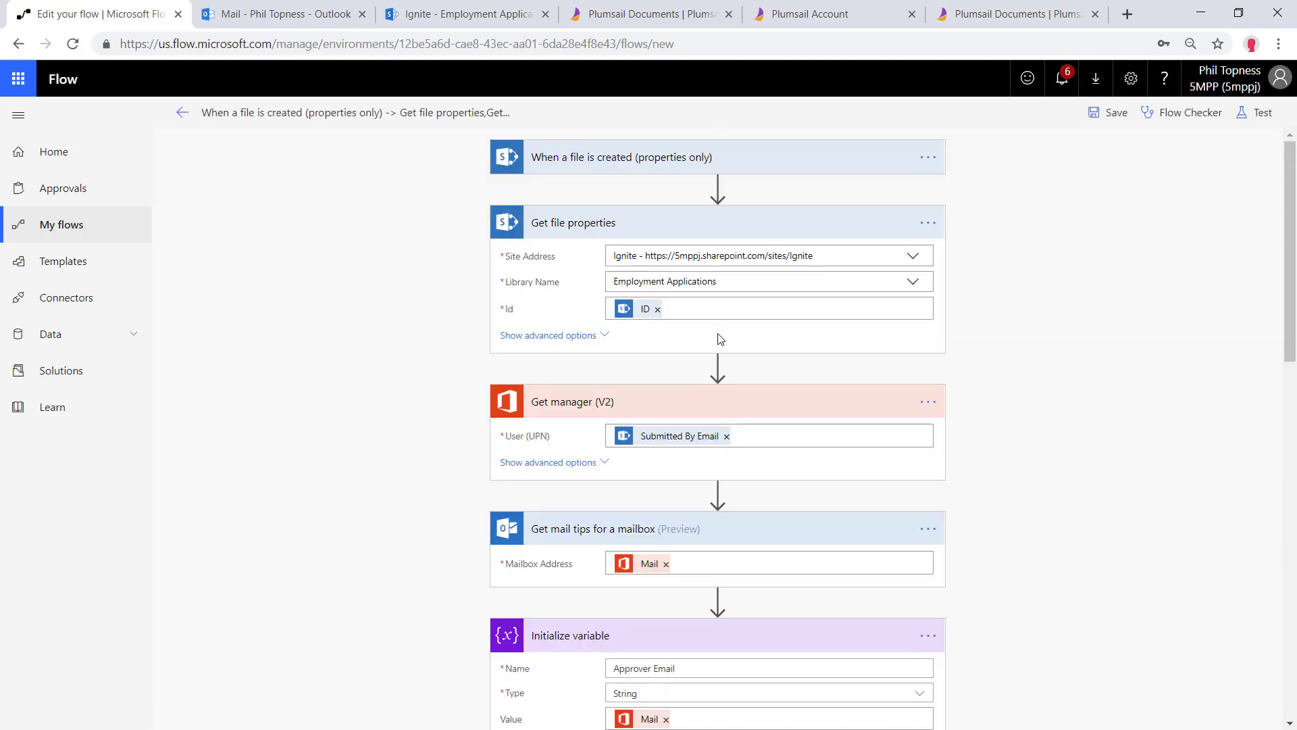
Save the flow and start a test run with a manually performed trigger
click(1255, 112)
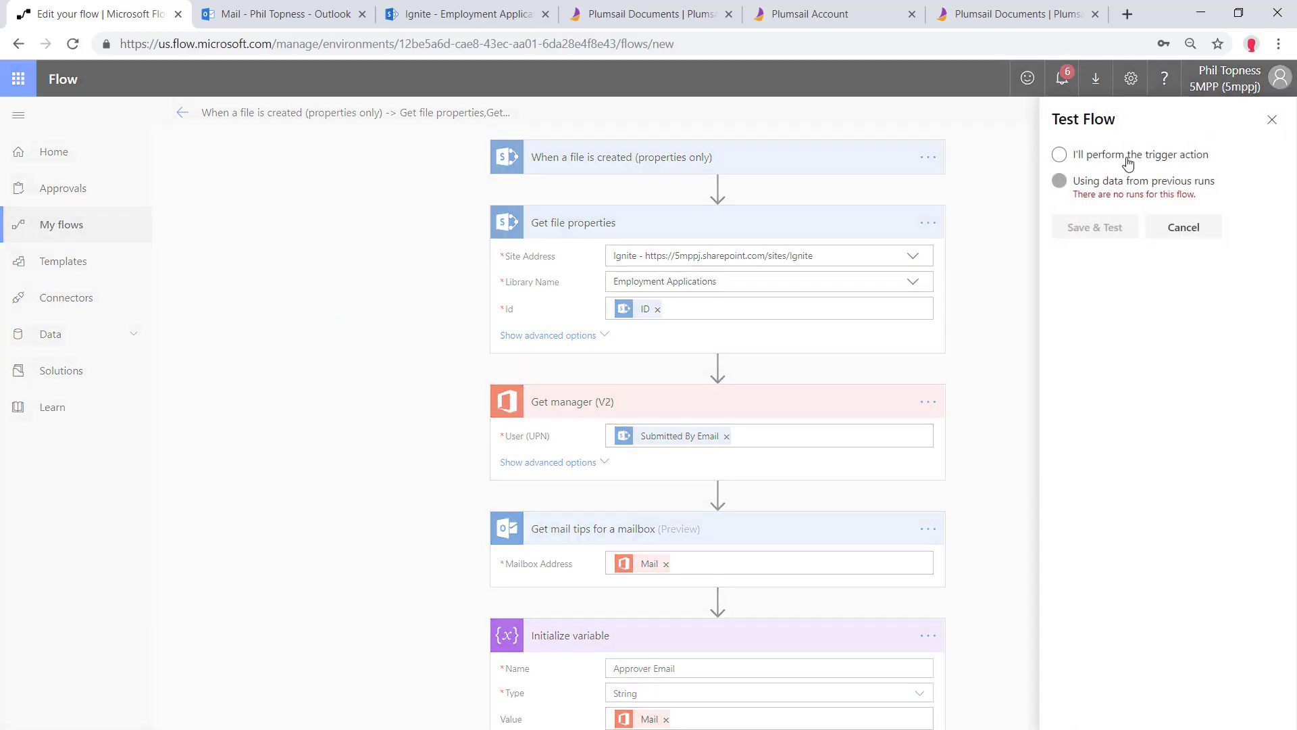
click(1123, 154)
click(1092, 227)
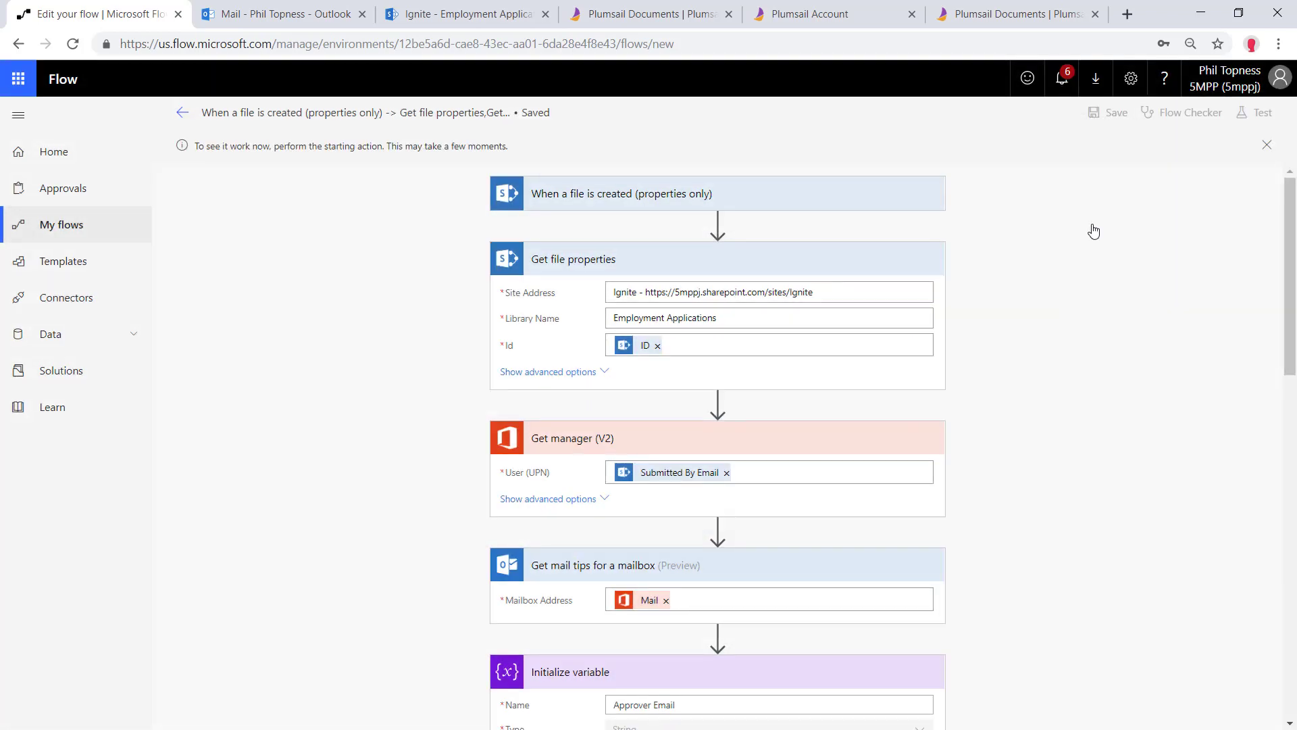
Email the application PDF to Forms Submission with the subject 'Test B'
click(325, 15)
click(74, 118)
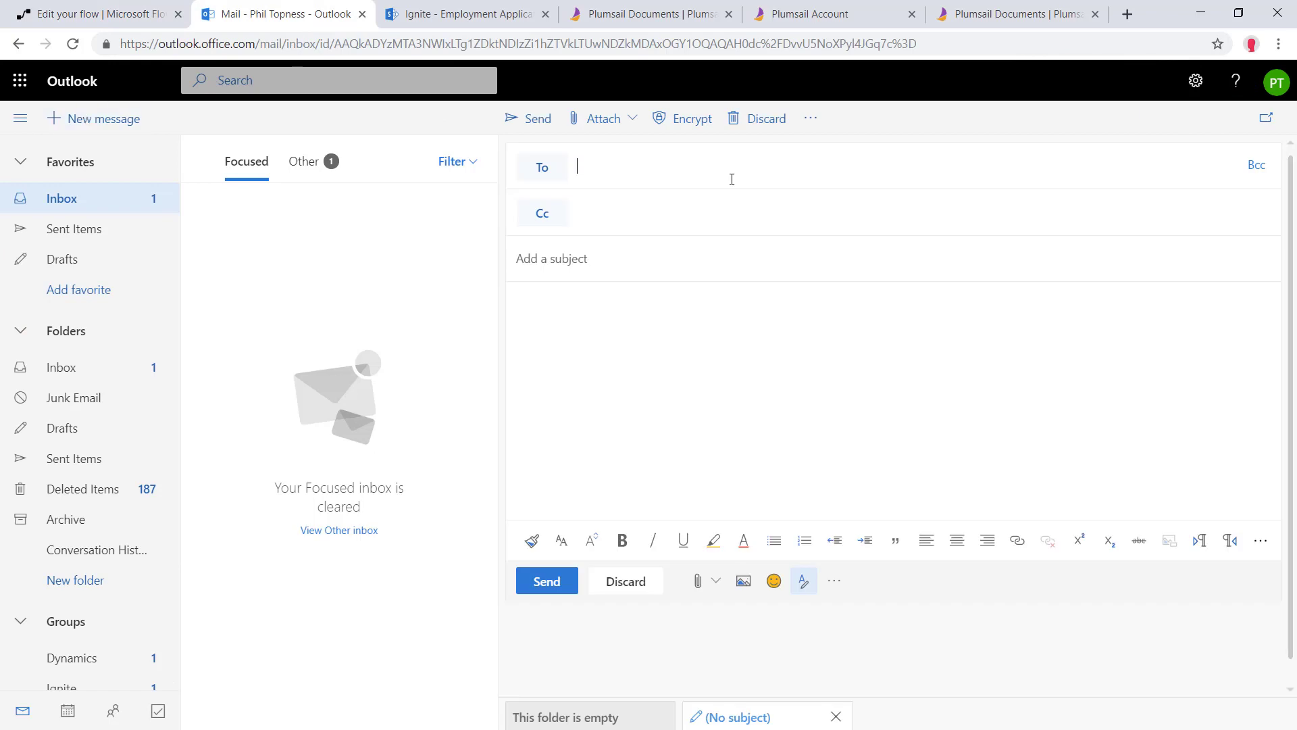
text(form)
click(666, 201)
click(614, 254)
text(Test B)
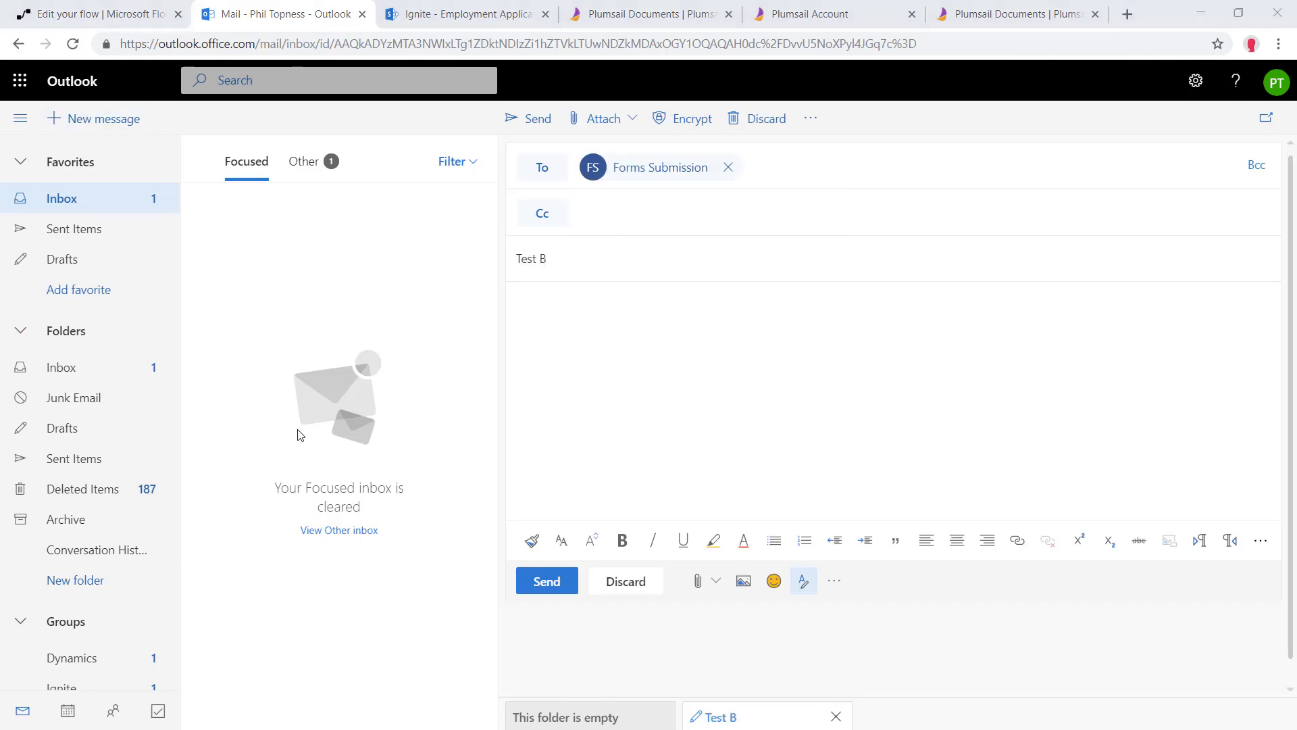
drag(300, 435, 671, 500)
click(558, 645)
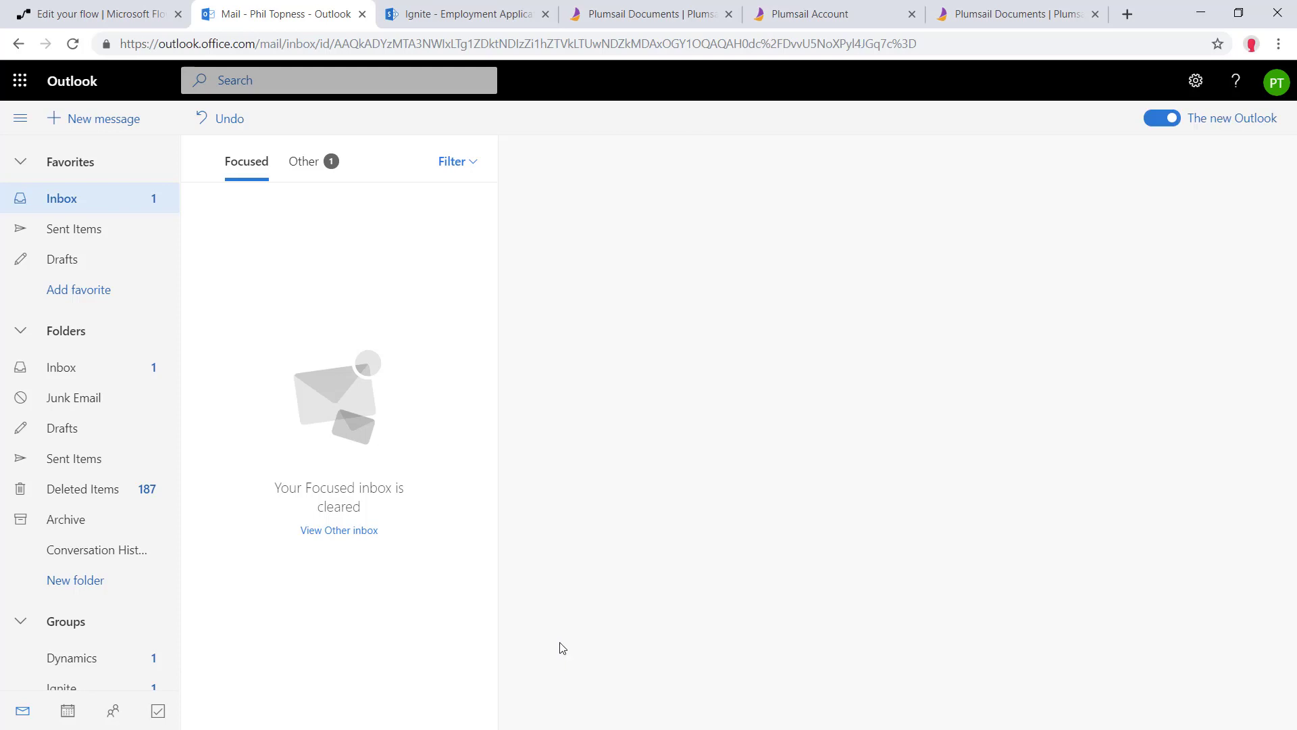
click(135, 13)
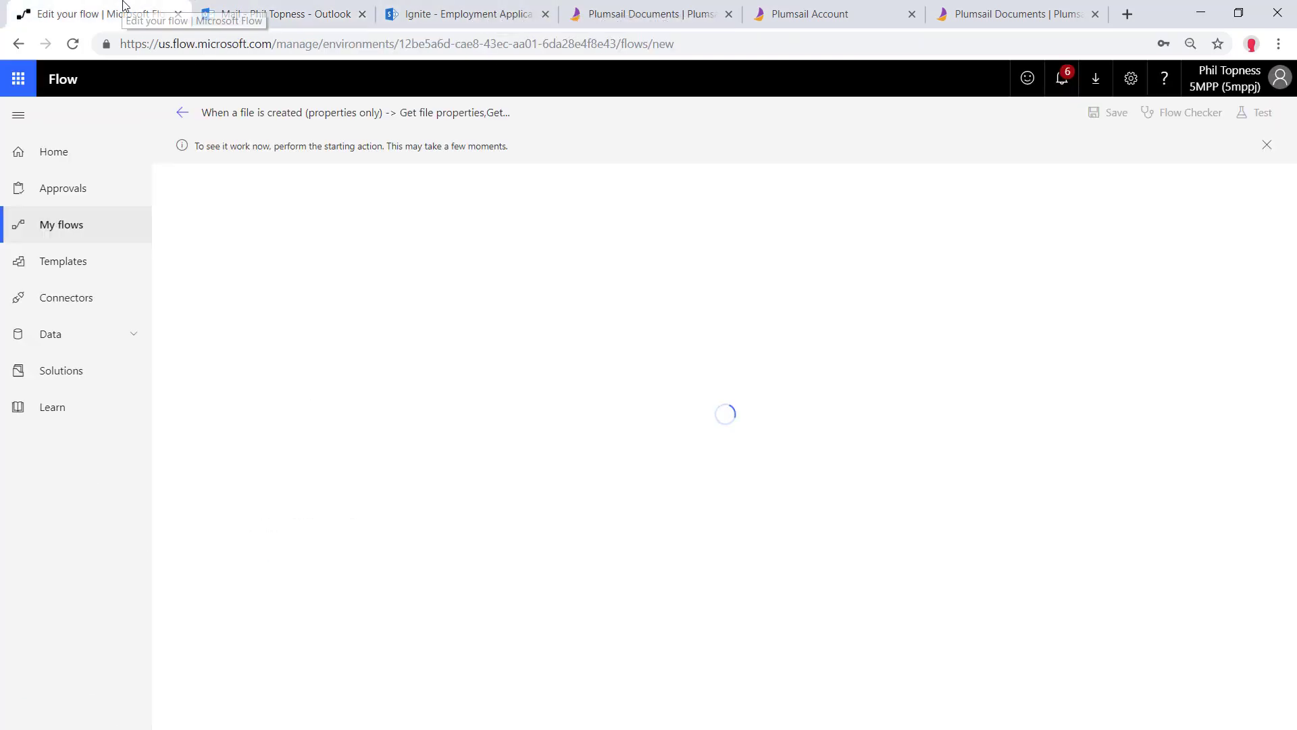
Refresh the Employment Applications library in SharePoint to show the new application
click(488, 12)
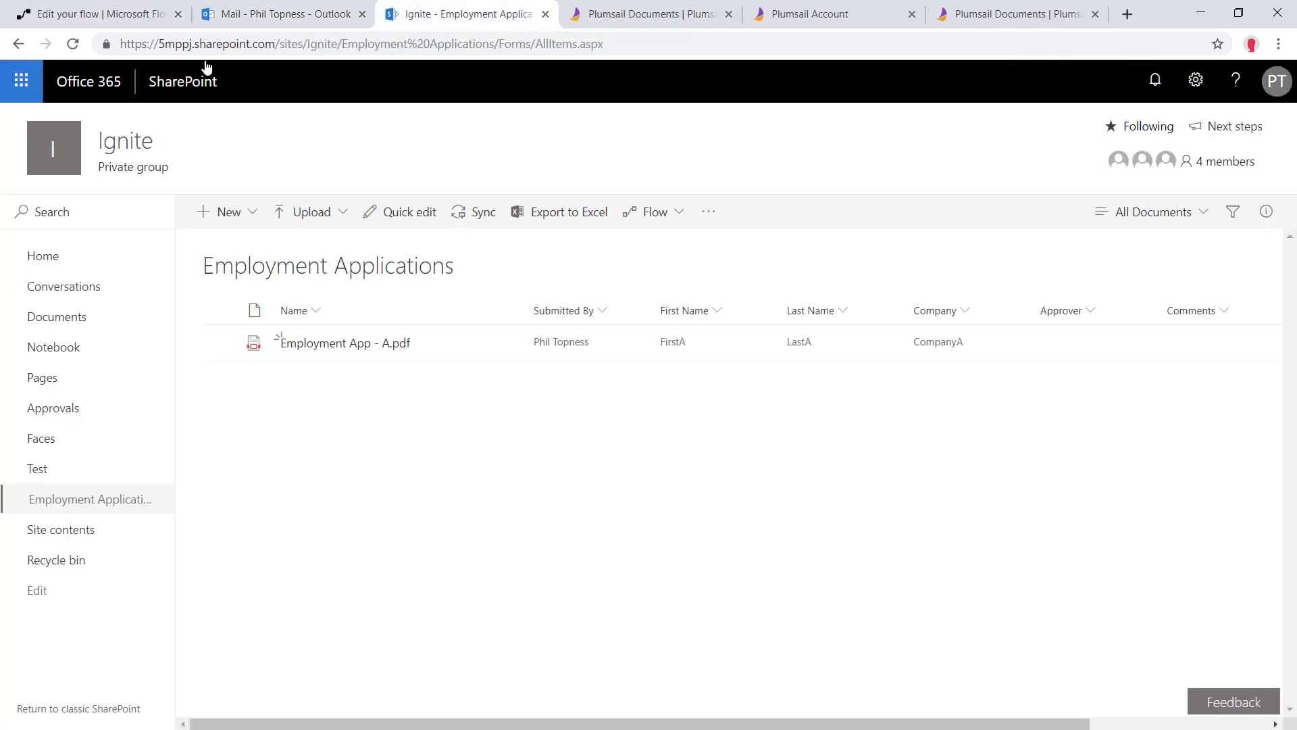
click(73, 45)
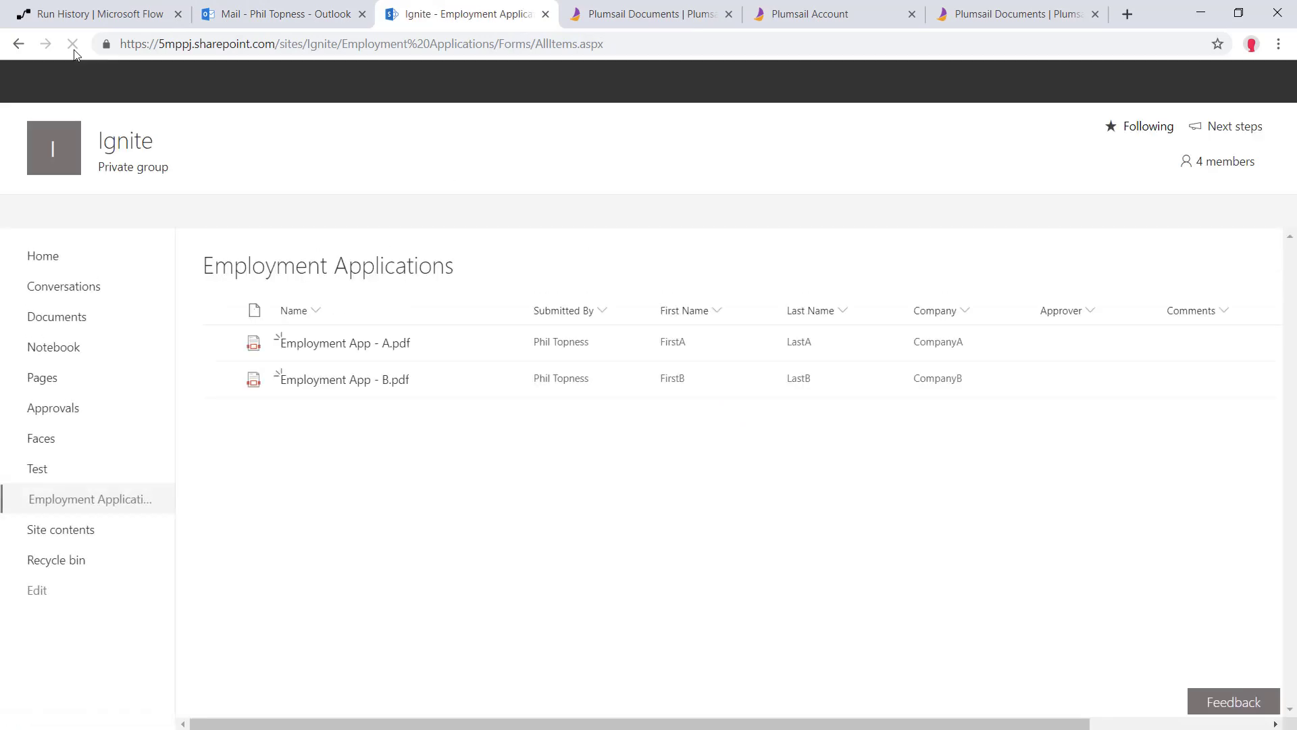
key(ctrl+1)
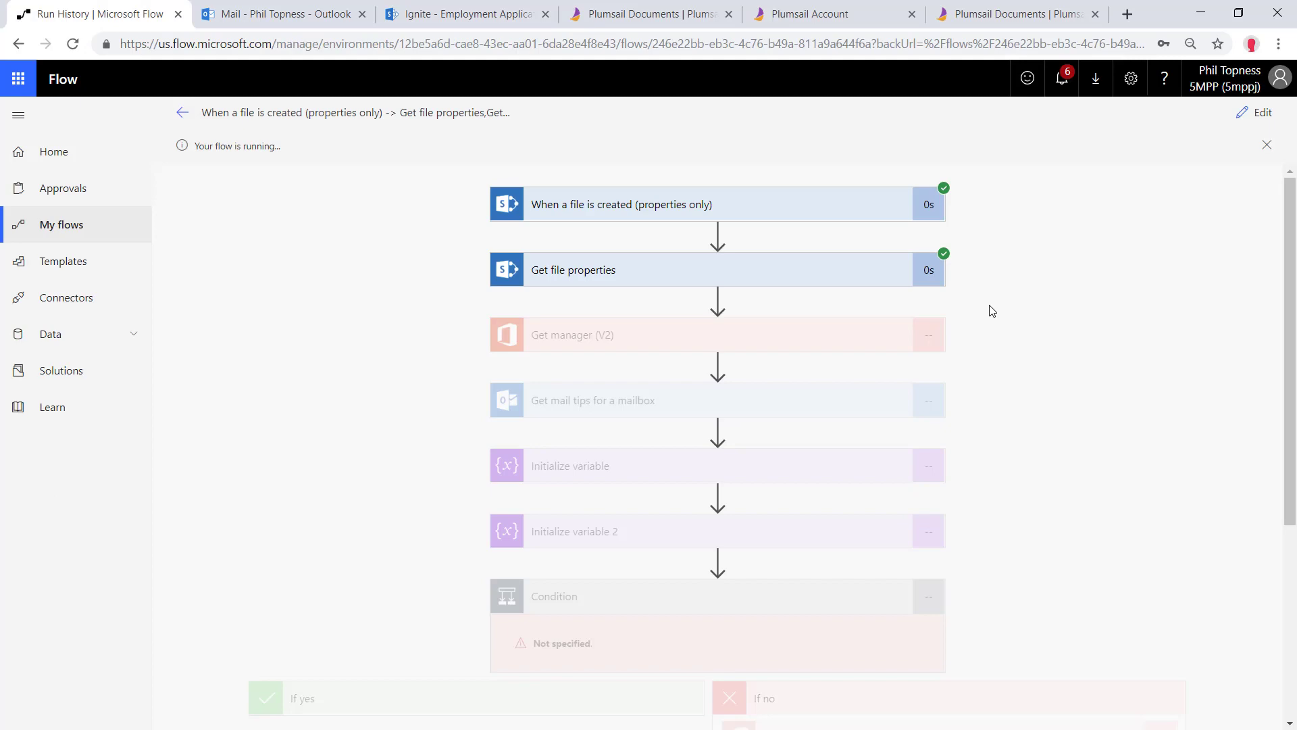
Inspect the Get manager (V2) details and the manager's mail tips in the run history
click(845, 336)
scroll(619, 335, down, 3)
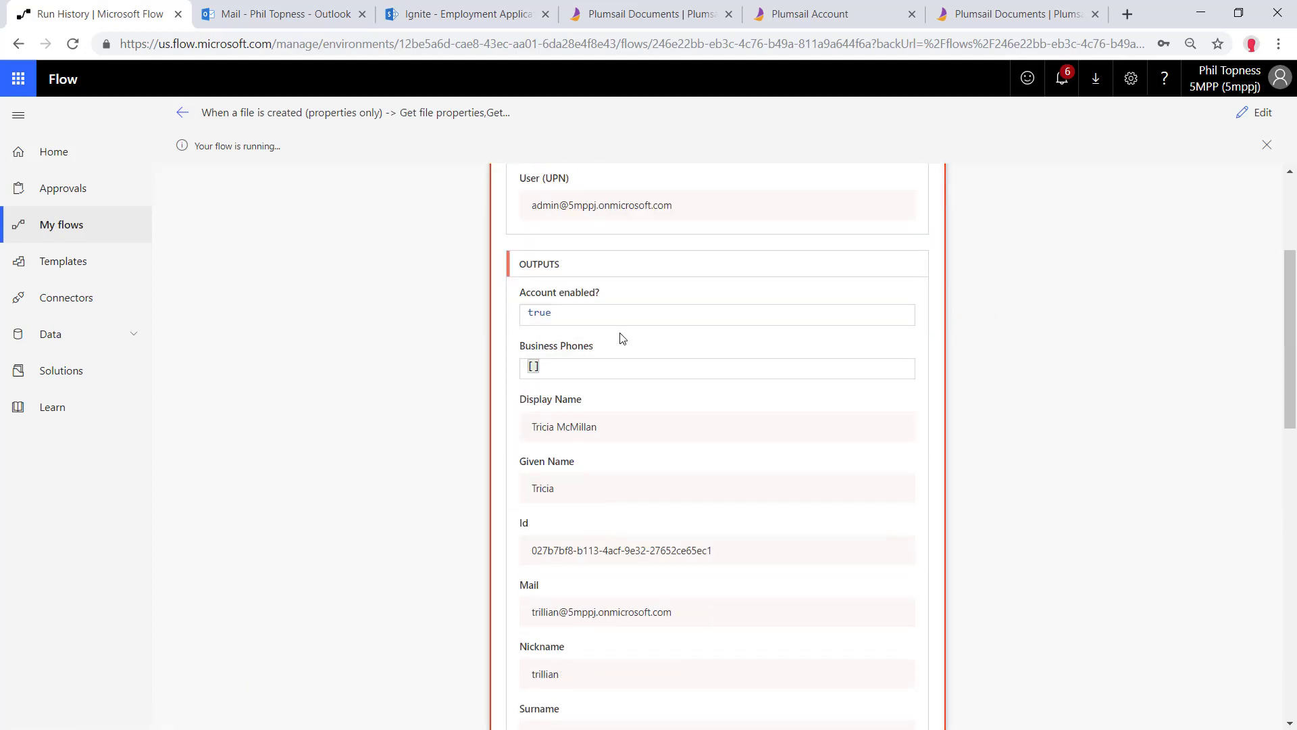
scroll(615, 319, up, 3)
click(614, 316)
click(660, 378)
scroll(616, 481, down, 5)
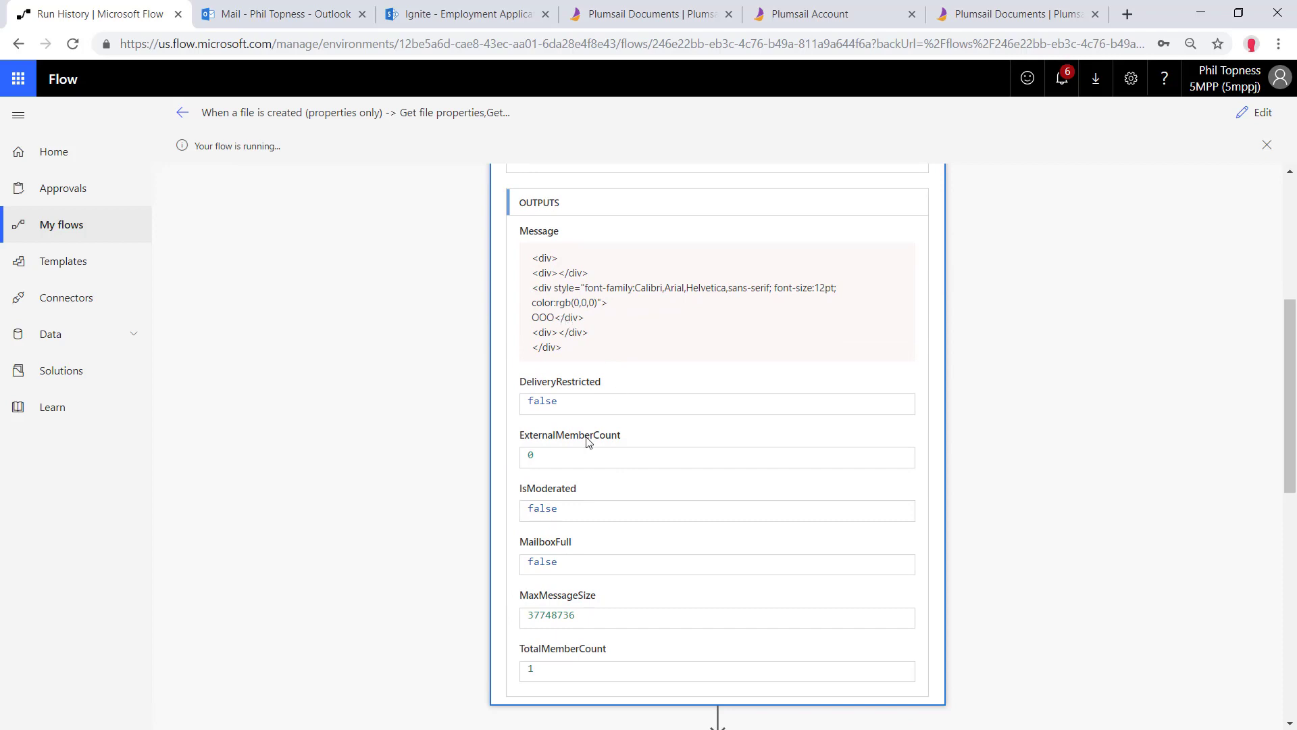
scroll(587, 441, down, 4)
Check the manager availability variable value and the 2nd Level Manager outputs
click(614, 440)
scroll(614, 440, down, 5)
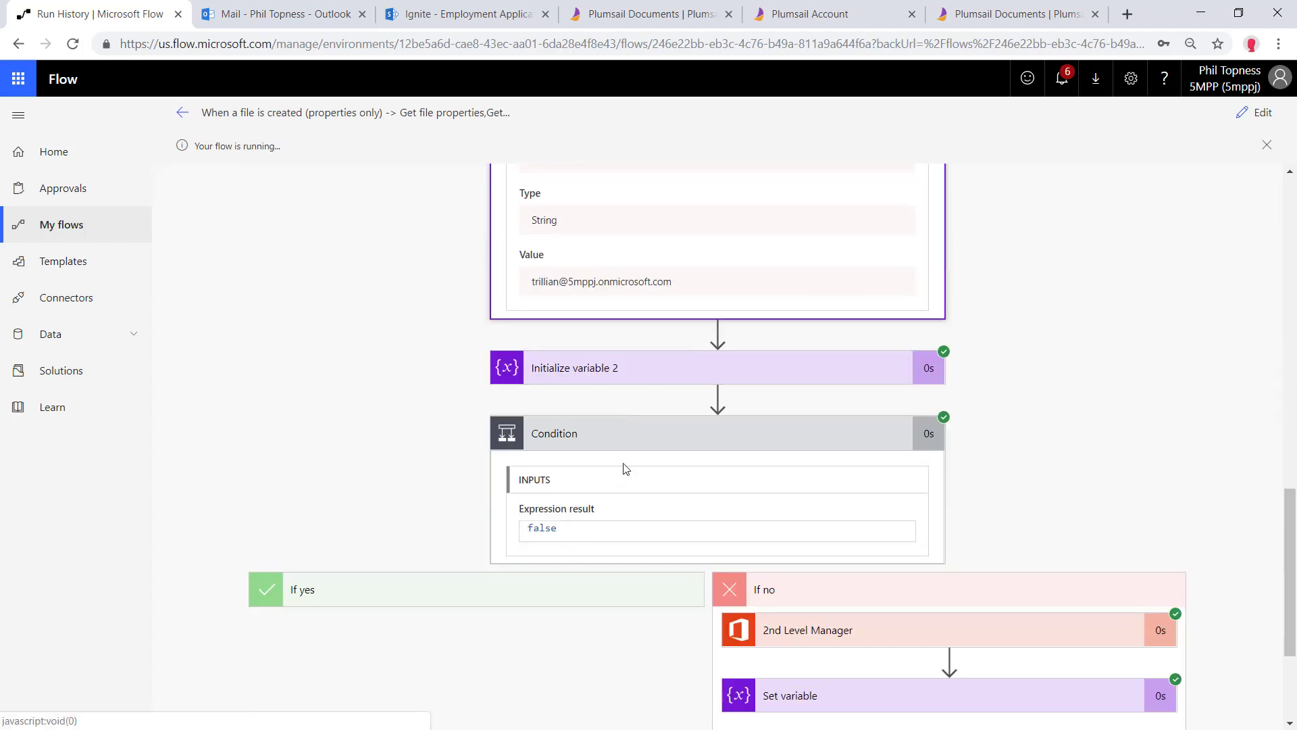
click(642, 374)
scroll(687, 448, down, 6)
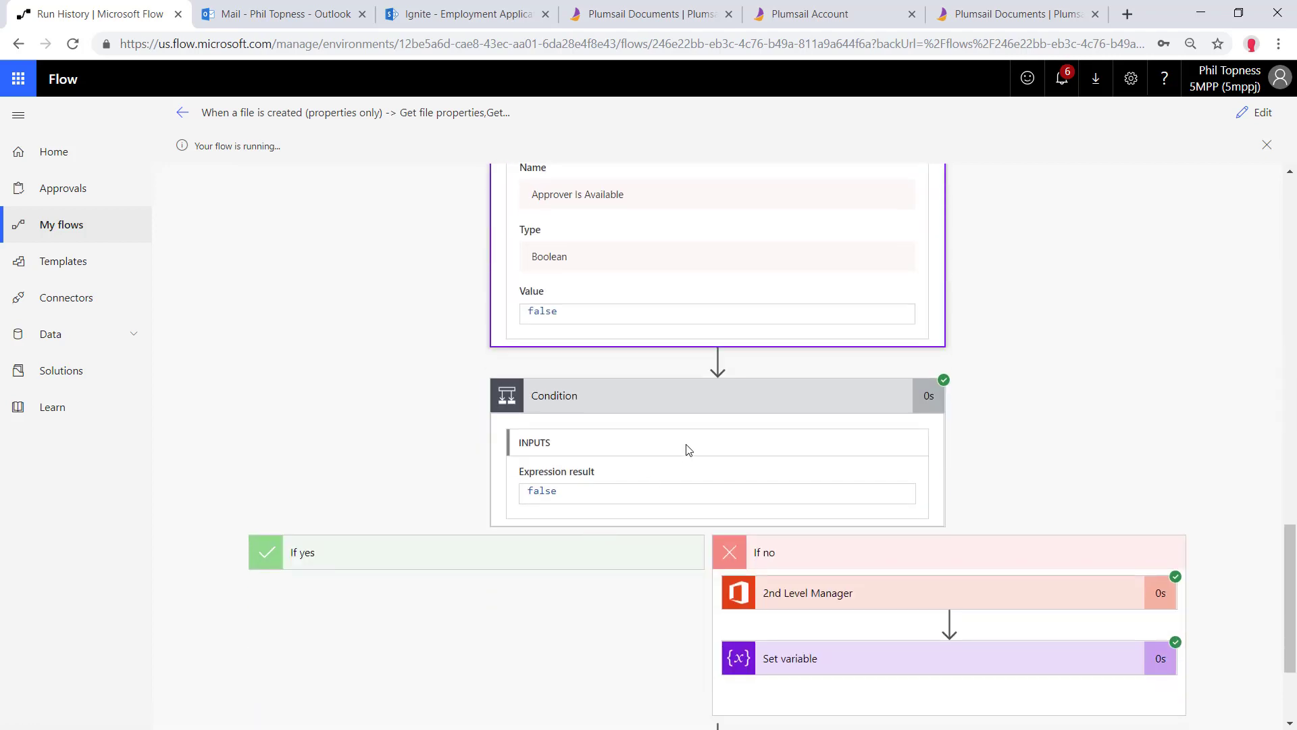
click(851, 426)
scroll(814, 561, down, 4)
scroll(814, 562, down, 8)
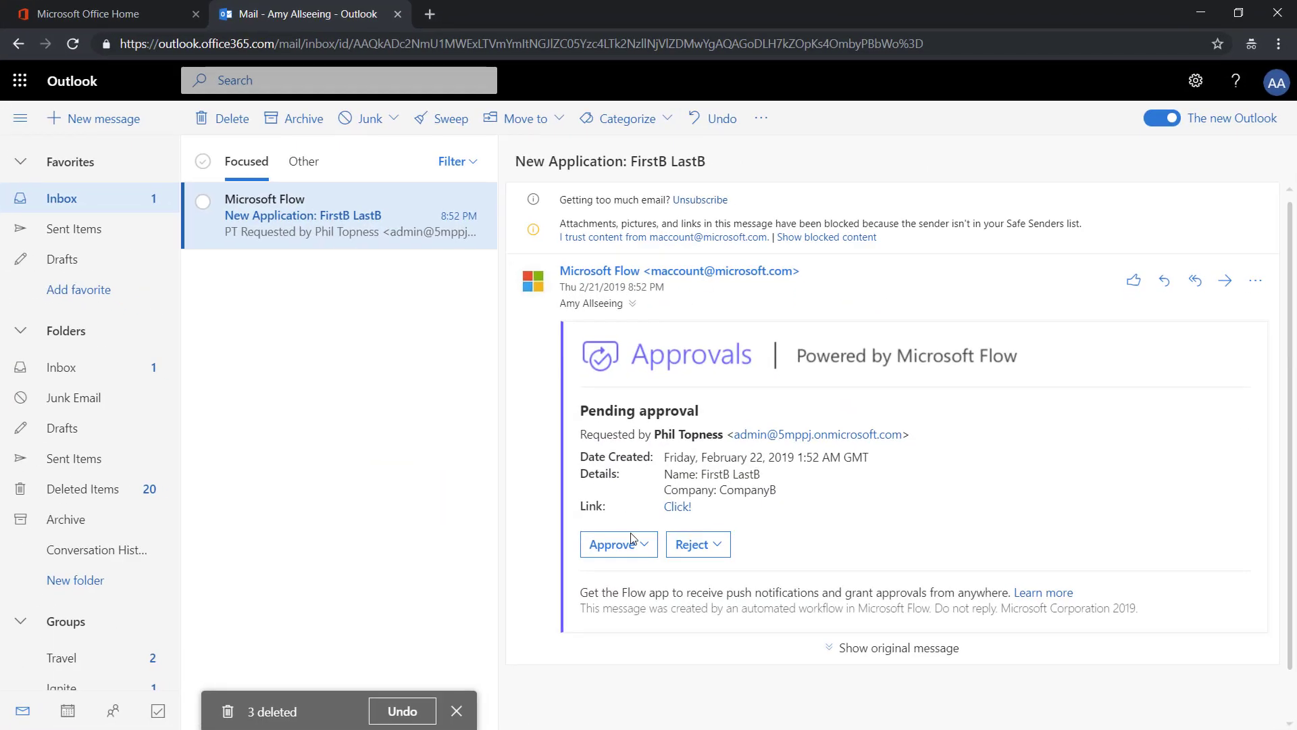
Approve the FirstB LastB application with the comment 'OK!' and return to the library
click(629, 544)
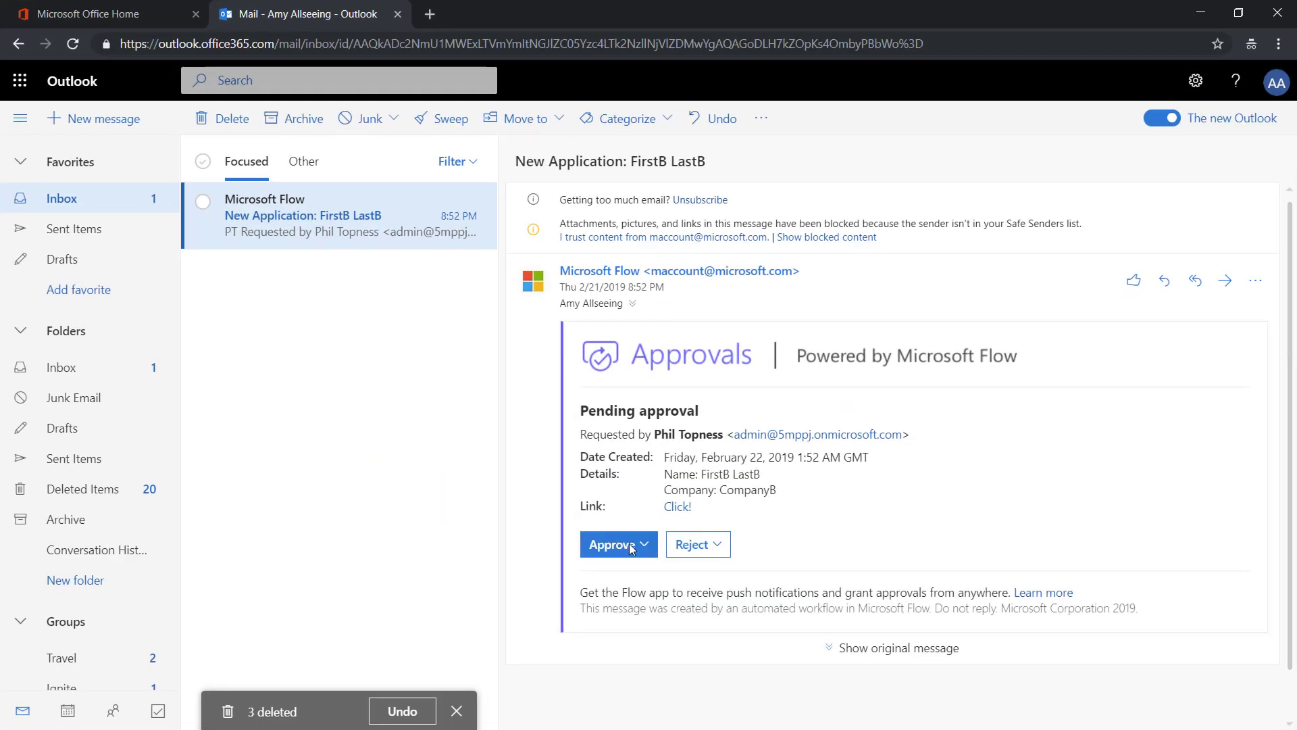
text(OK!)
click(612, 677)
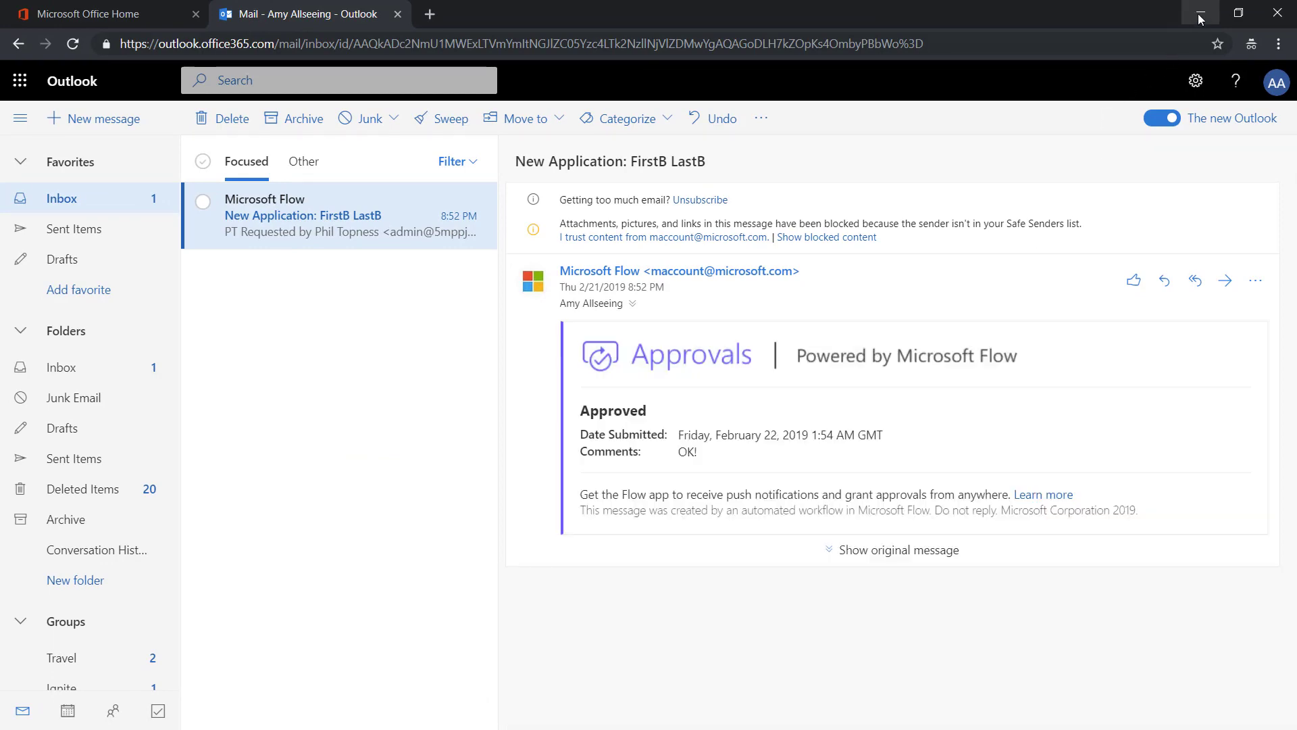
click(1198, 14)
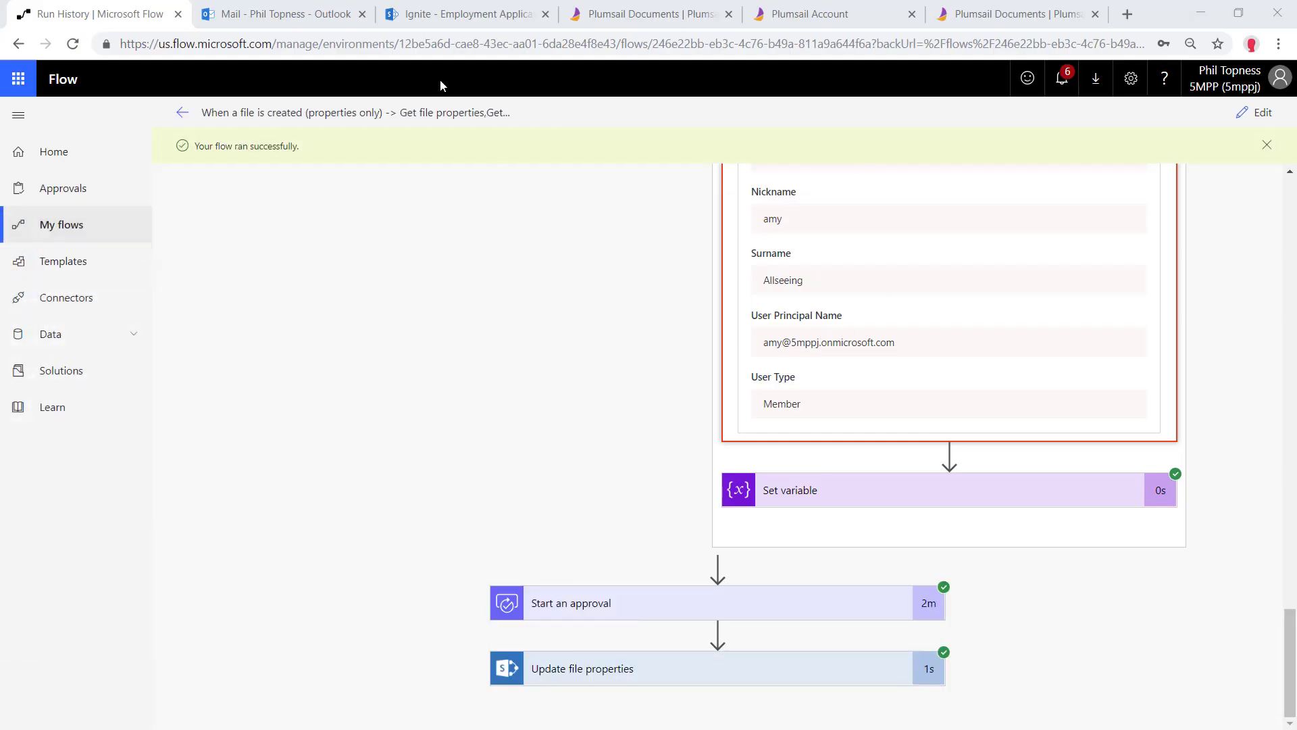
click(467, 13)
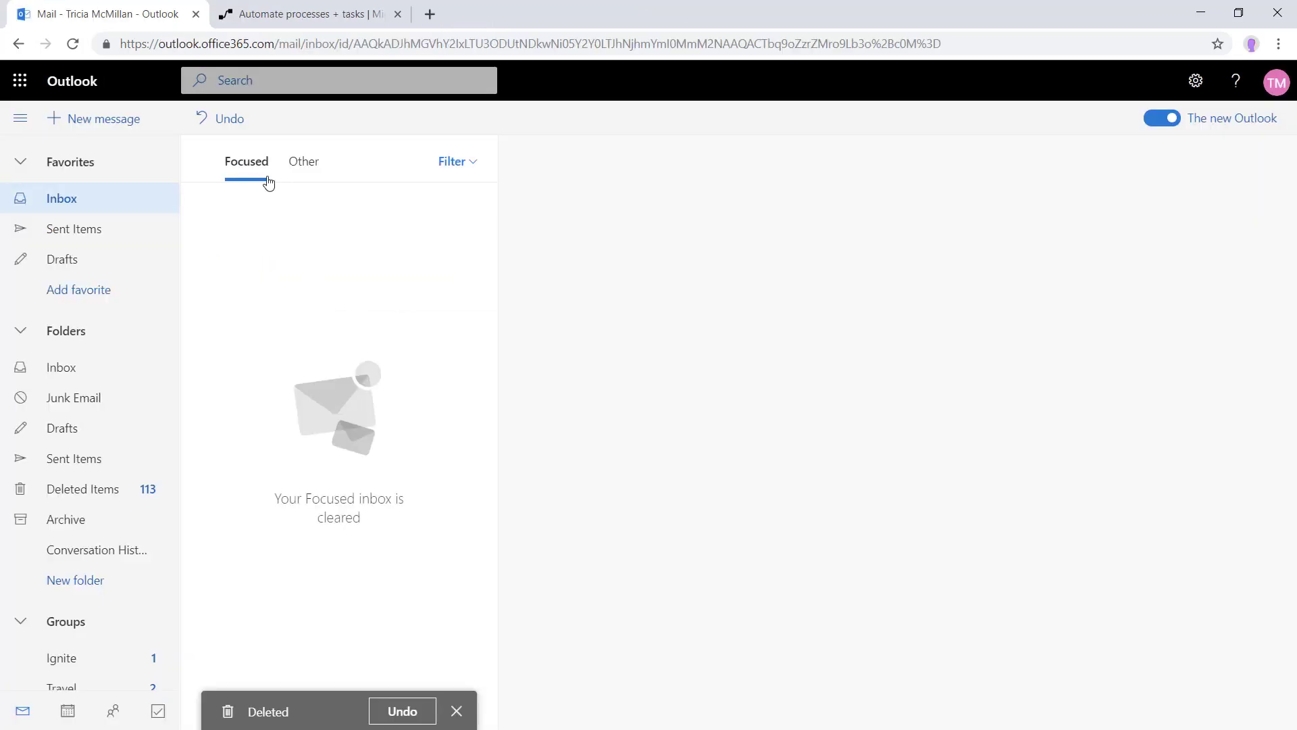
Turn off the manager's automatic replies in Outlook settings, save, and minimize that mailbox
click(20, 80)
click(19, 80)
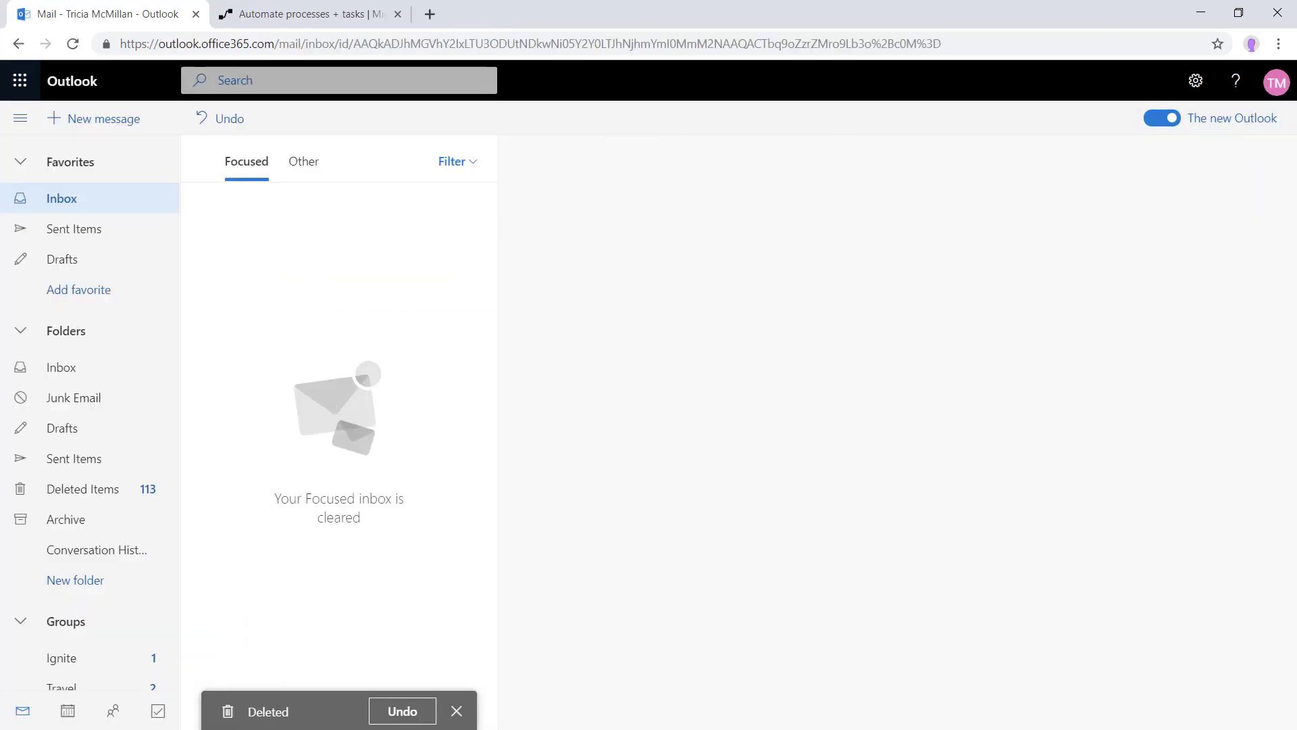
click(1197, 84)
click(1148, 687)
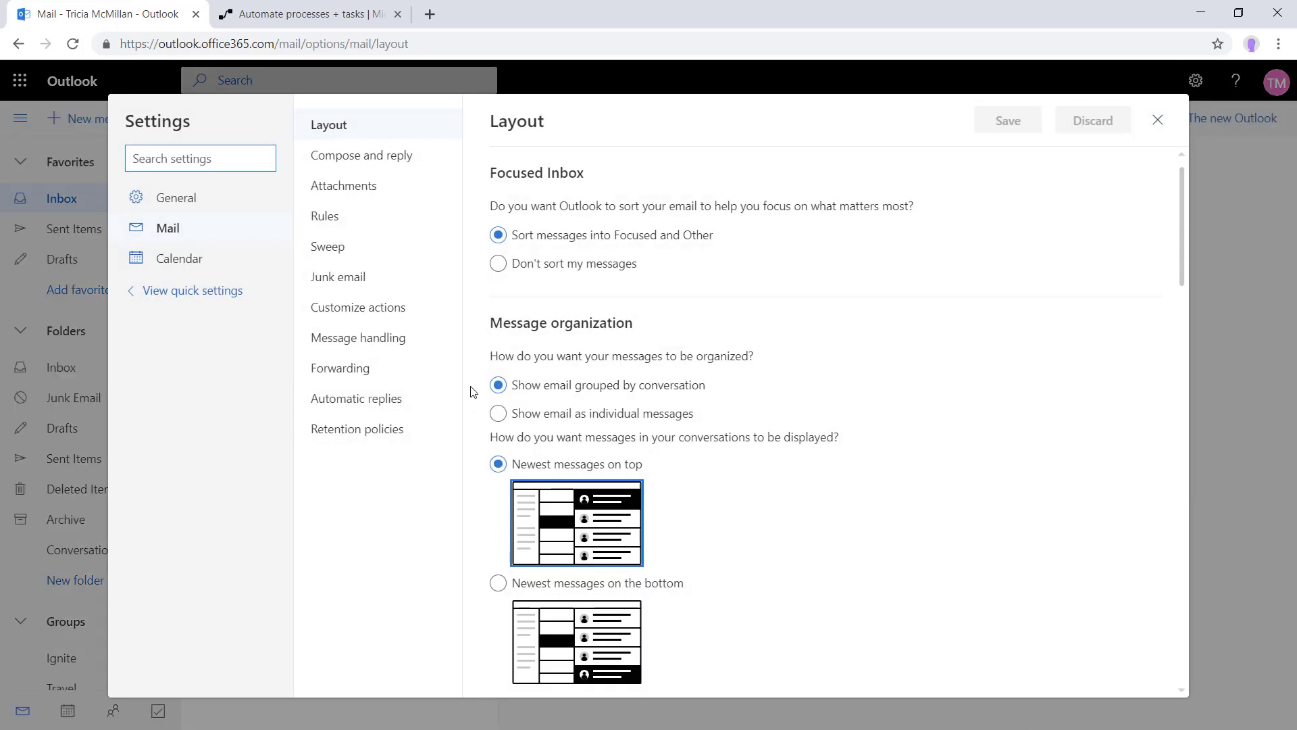
click(339, 402)
click(506, 215)
click(996, 126)
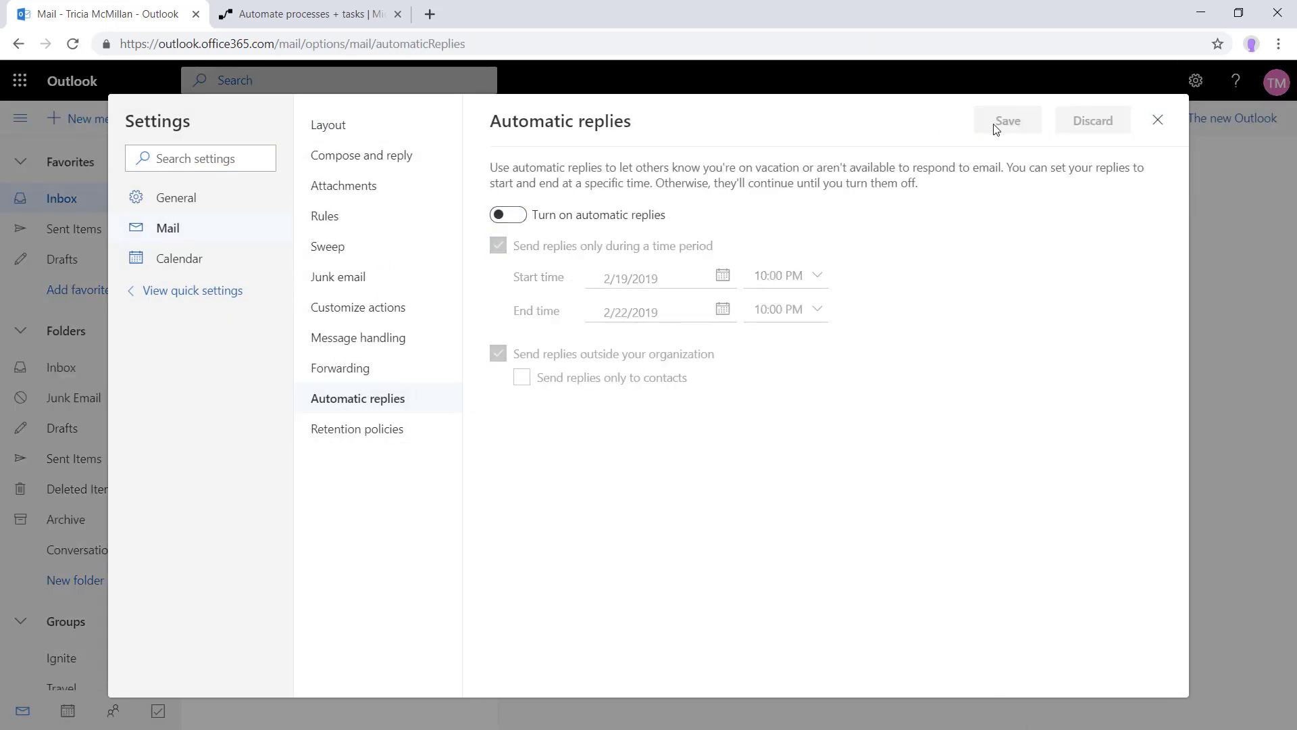
click(1156, 120)
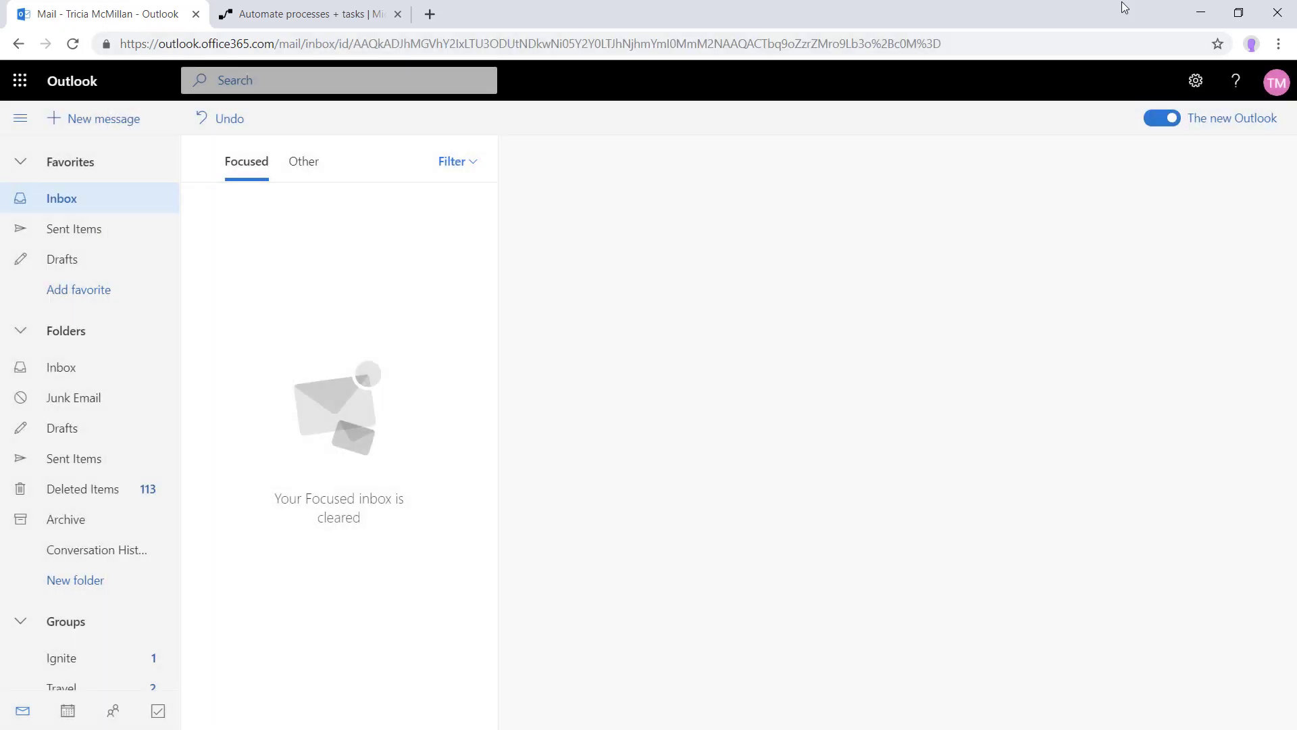
click(1200, 12)
Send Employment App - C.pdf to Forms Submission with the subject 'Test C'
click(273, 14)
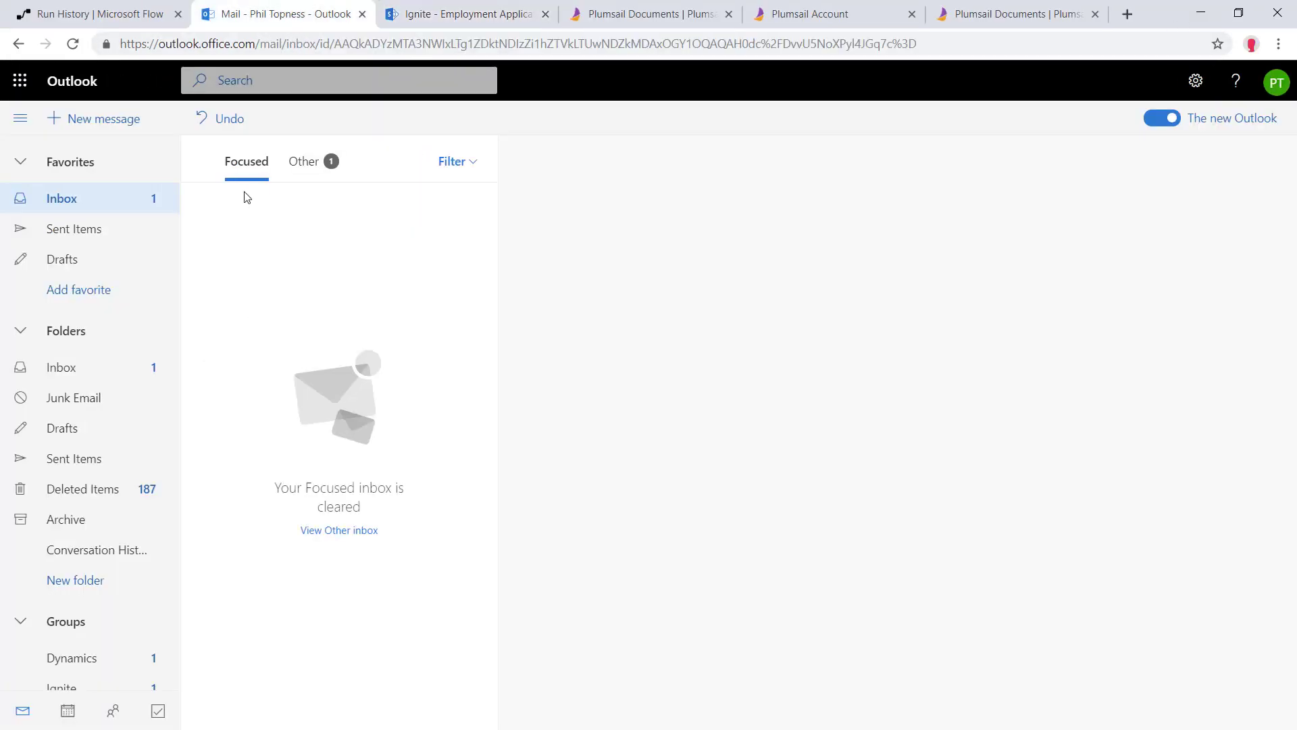
click(101, 120)
text(Forms)
key(Tab)
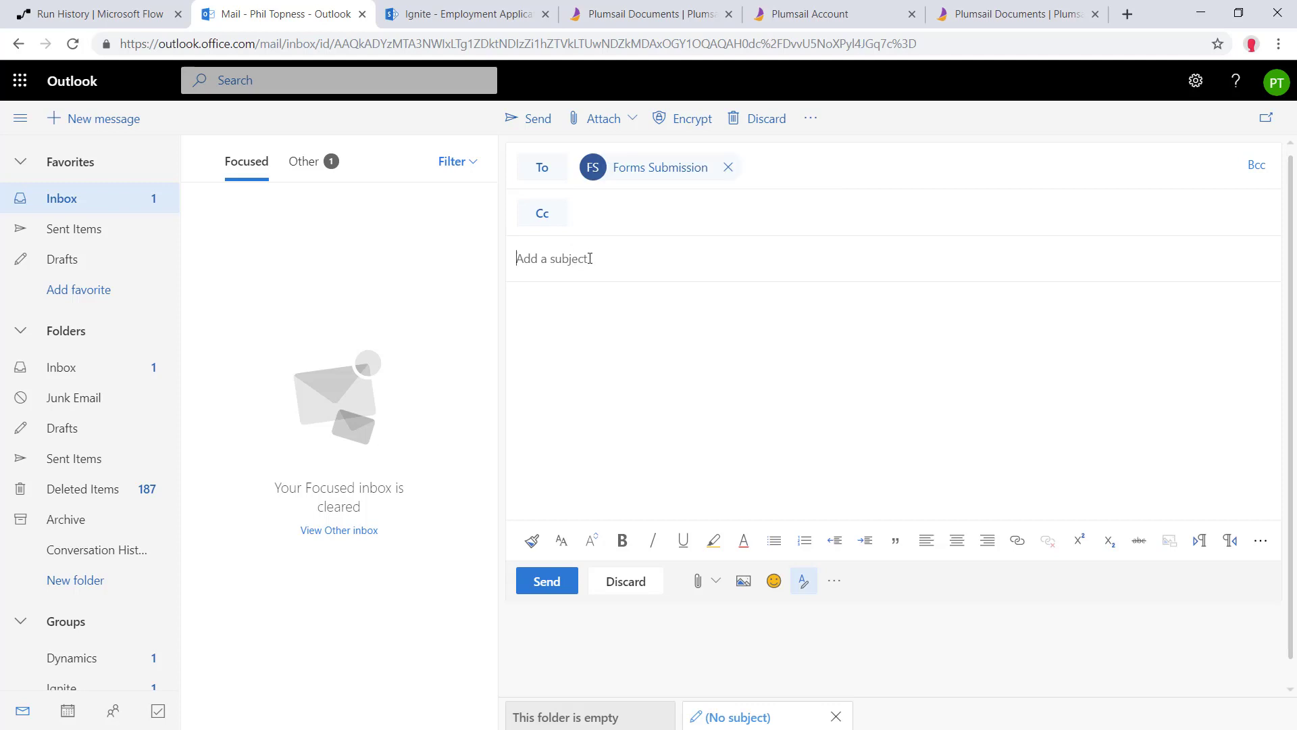
text(TRe)
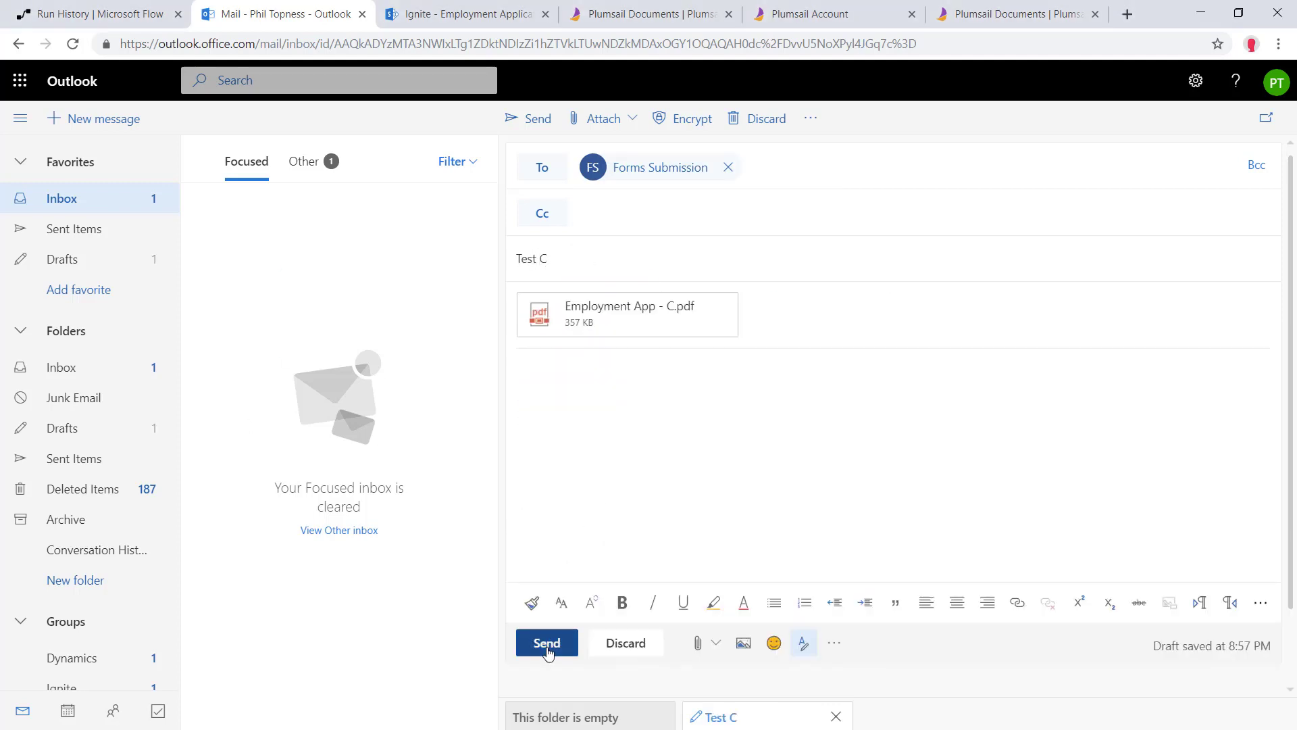
click(546, 643)
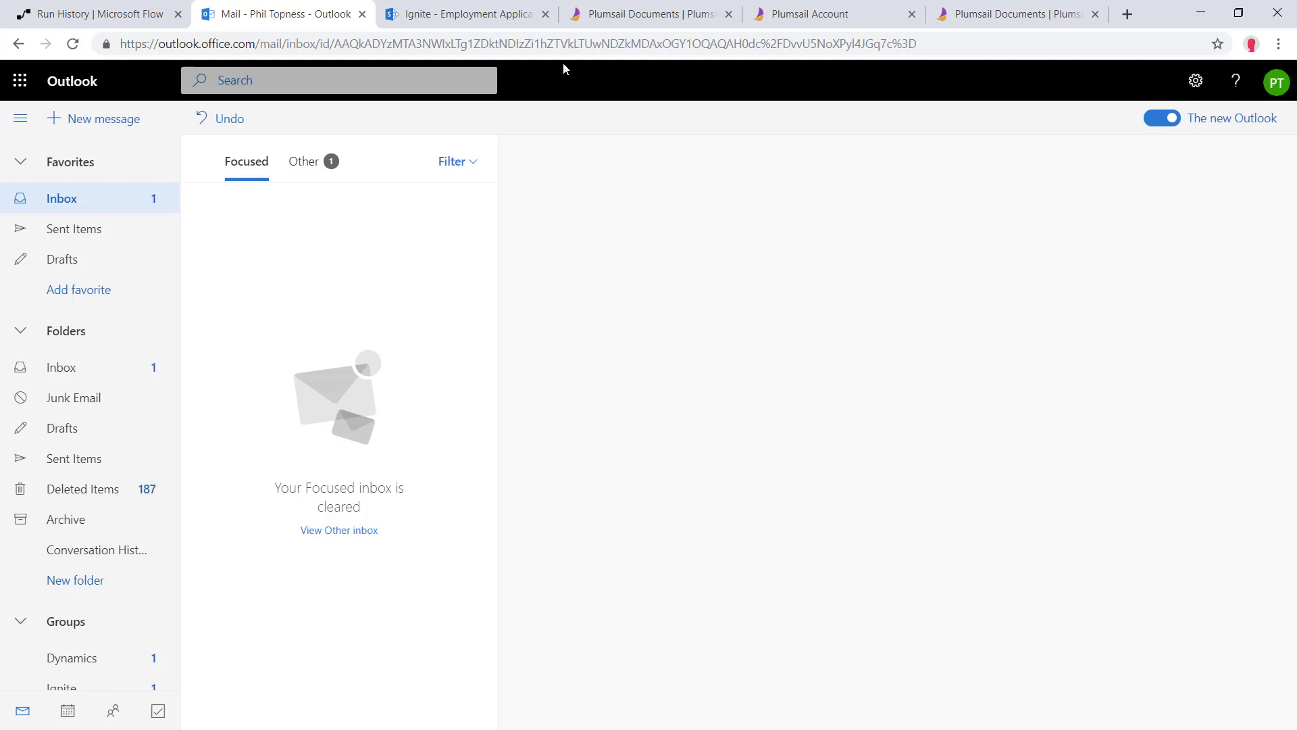
click(484, 5)
click(101, 13)
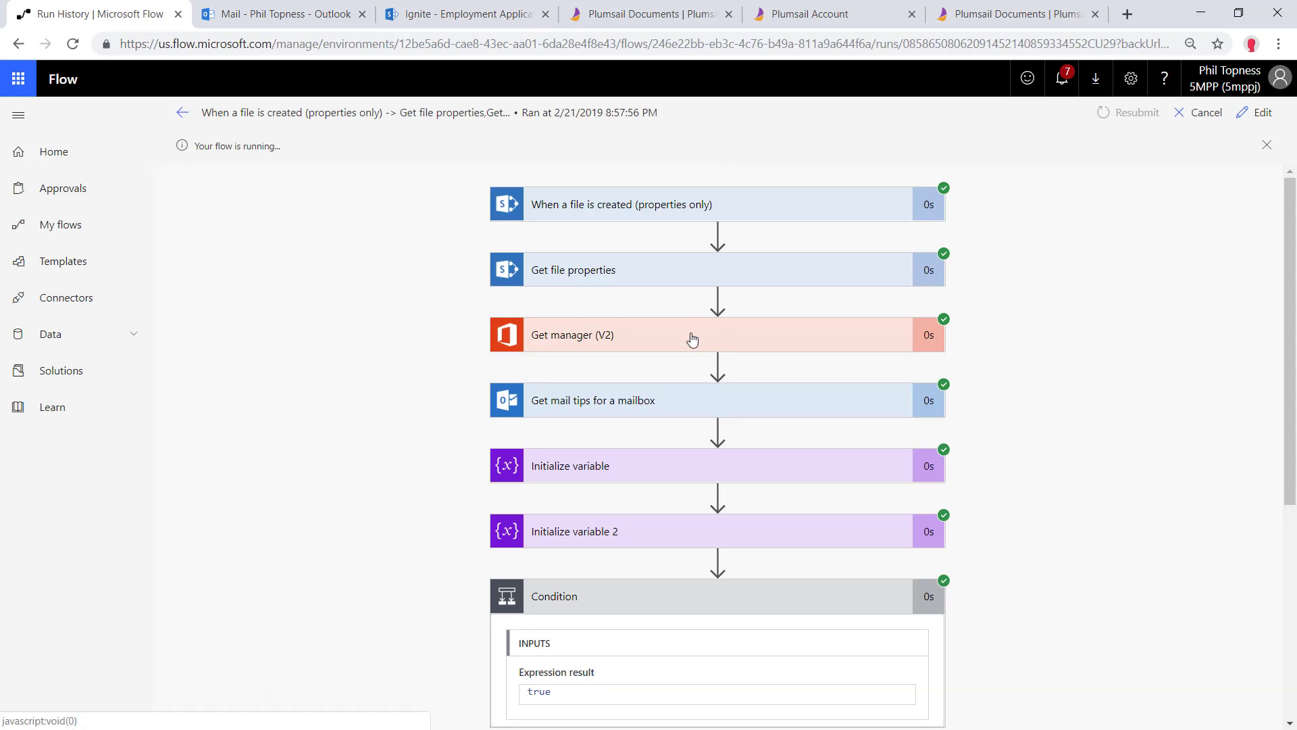
Review the Get manager and manager availability variable results of the Test C run
scroll(692, 339, down, 1)
click(676, 301)
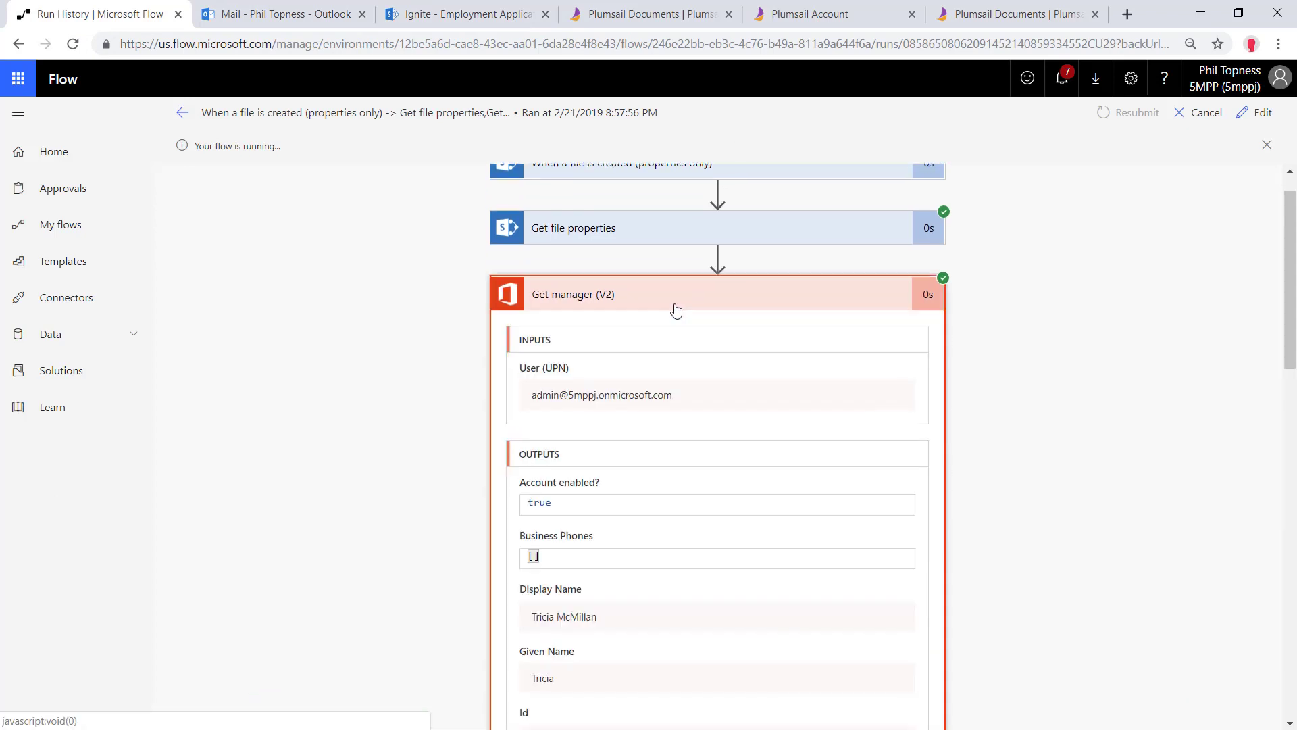
scroll(651, 405, down, 6)
click(616, 300)
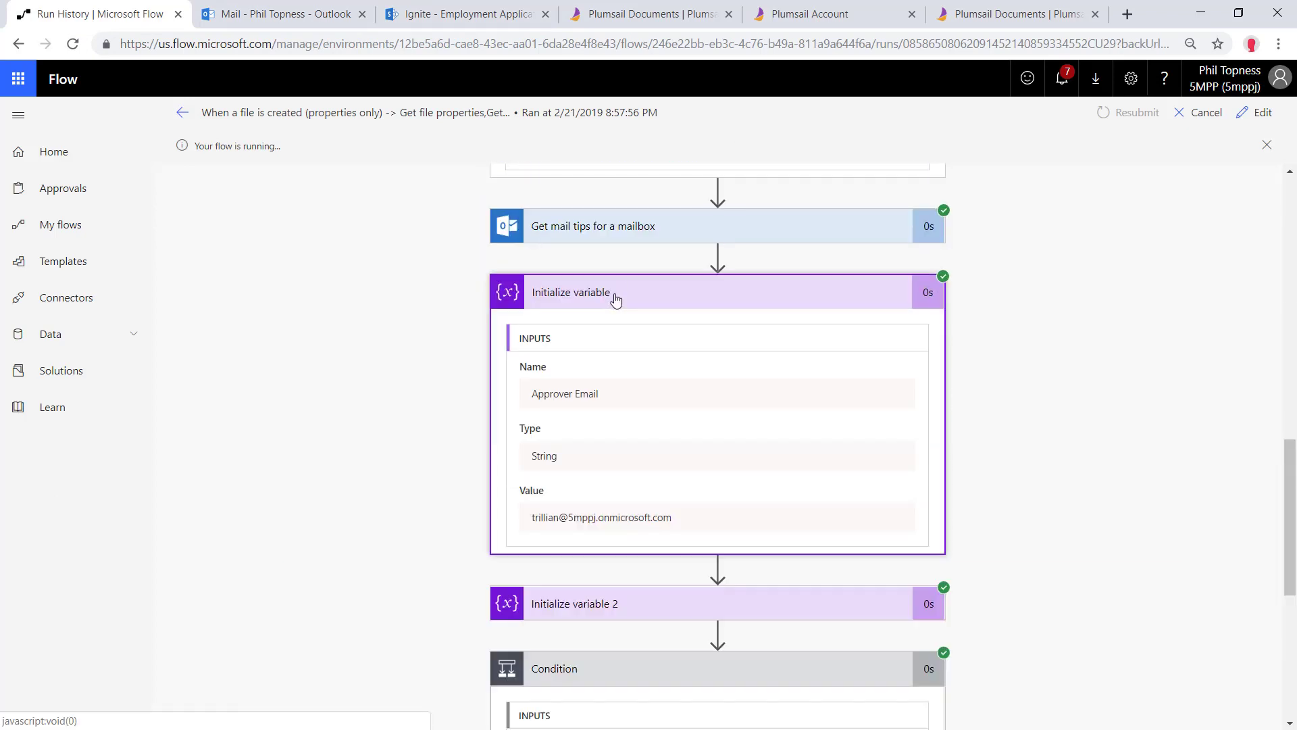
click(616, 601)
scroll(603, 522, down, 3)
scroll(743, 473, down, 4)
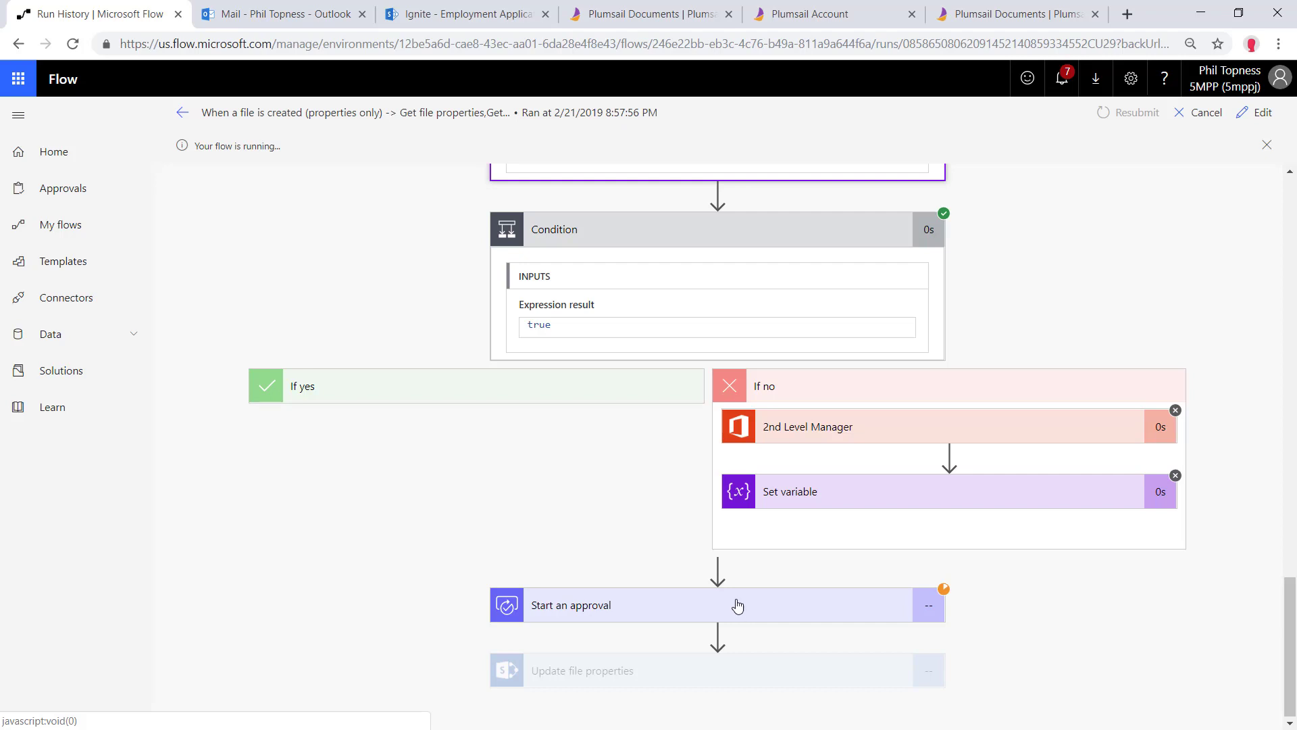
click(1255, 113)
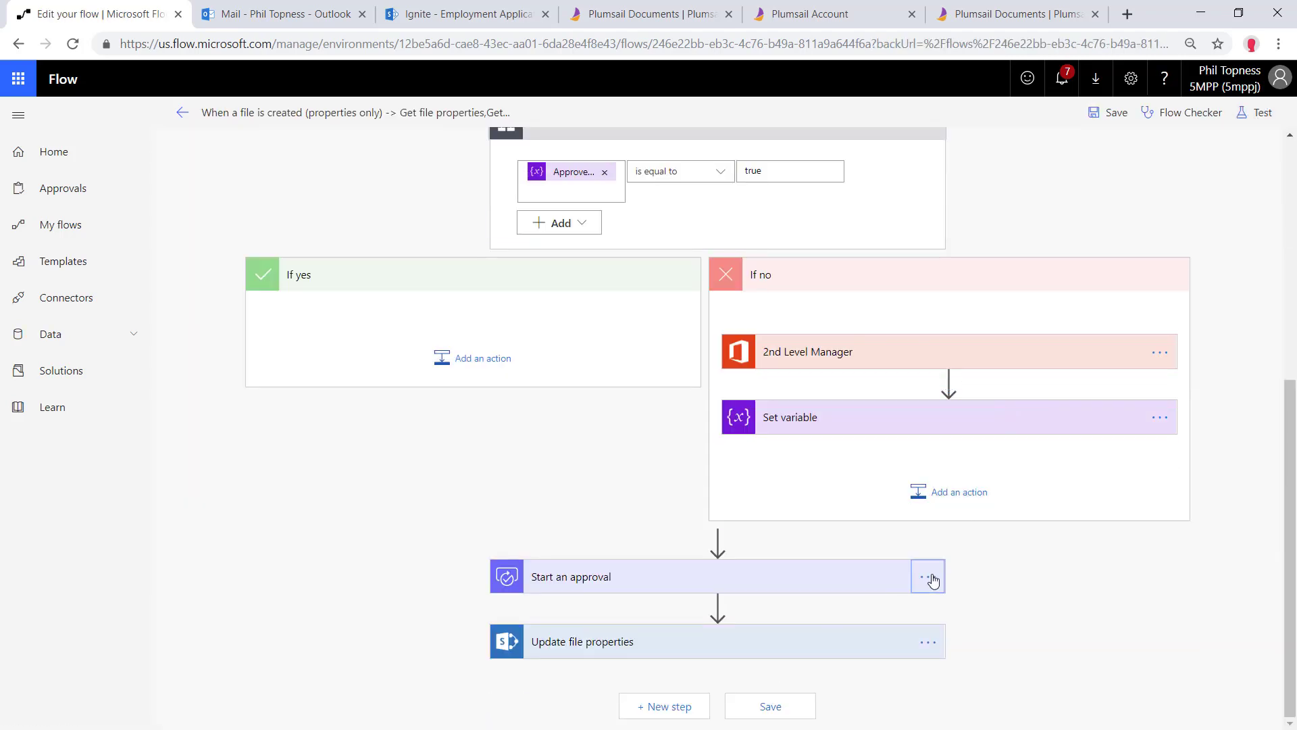
Make Start an approval also run when the Condition has failed, then save
click(929, 579)
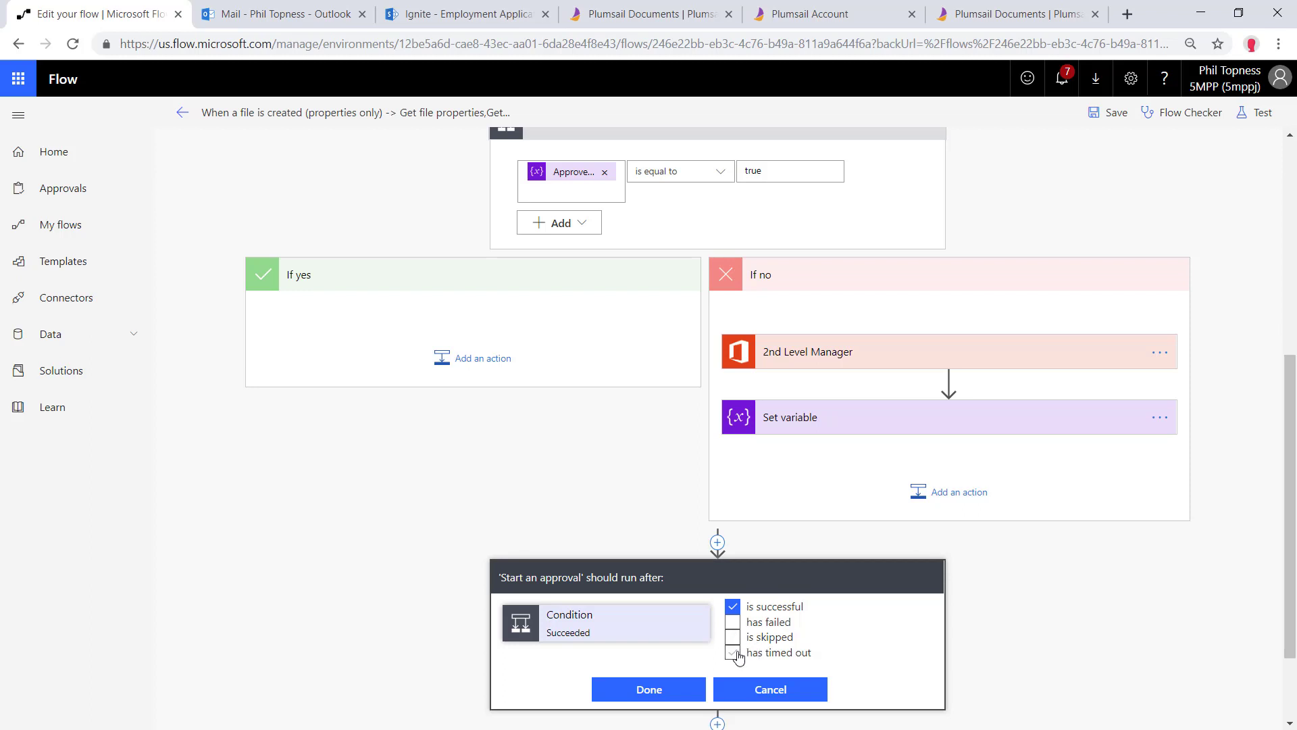
click(733, 622)
click(661, 694)
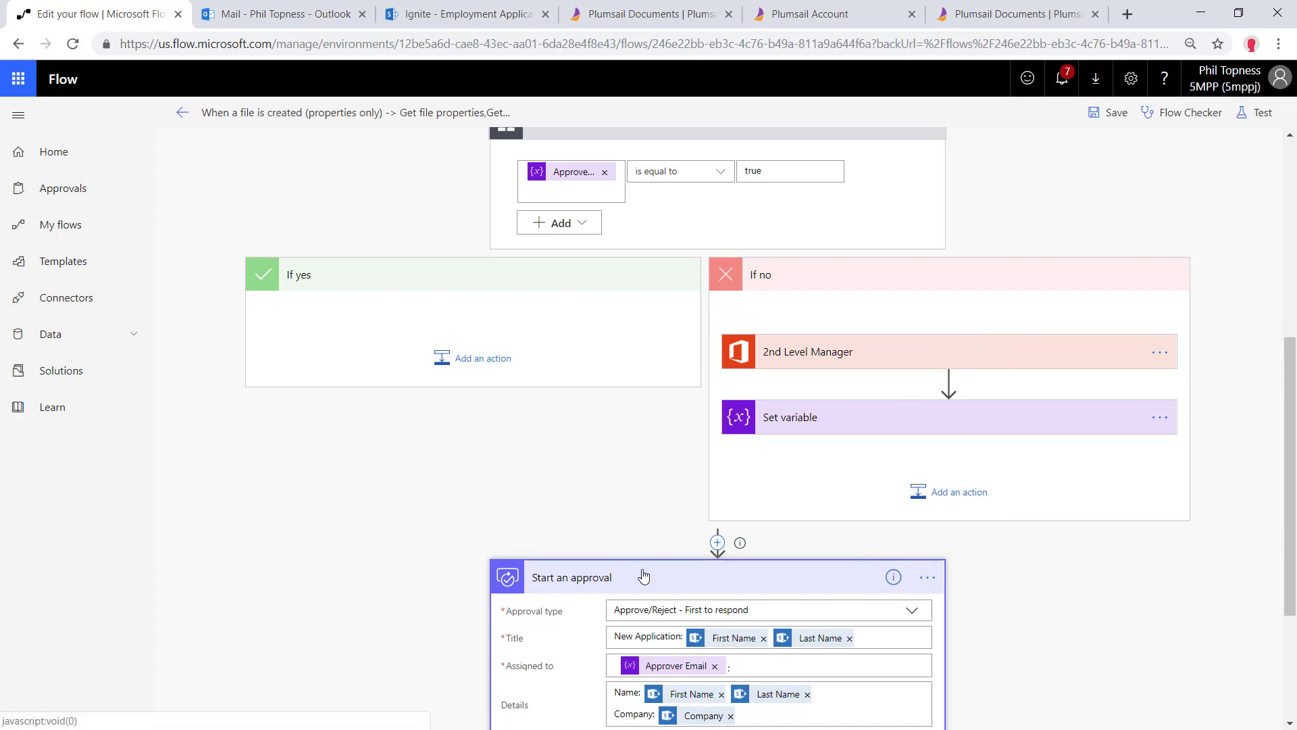
scroll(643, 575, down, 3)
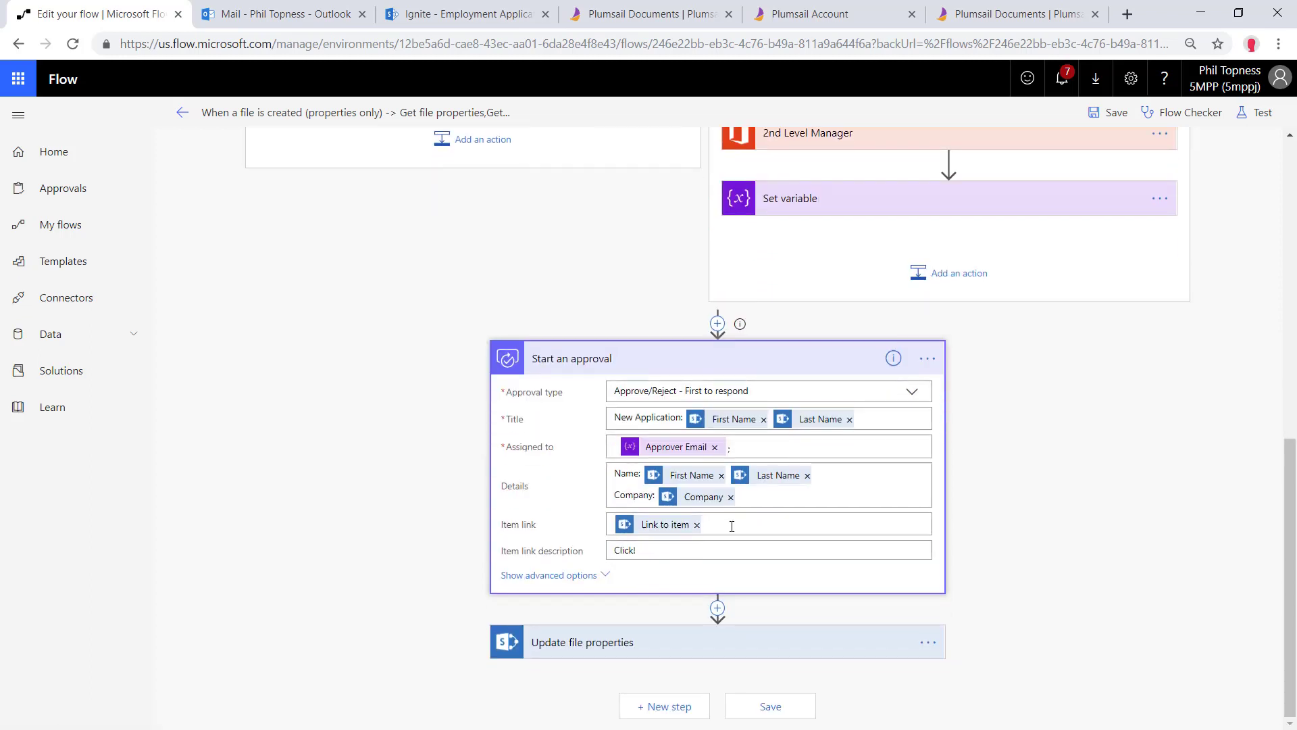
click(1112, 119)
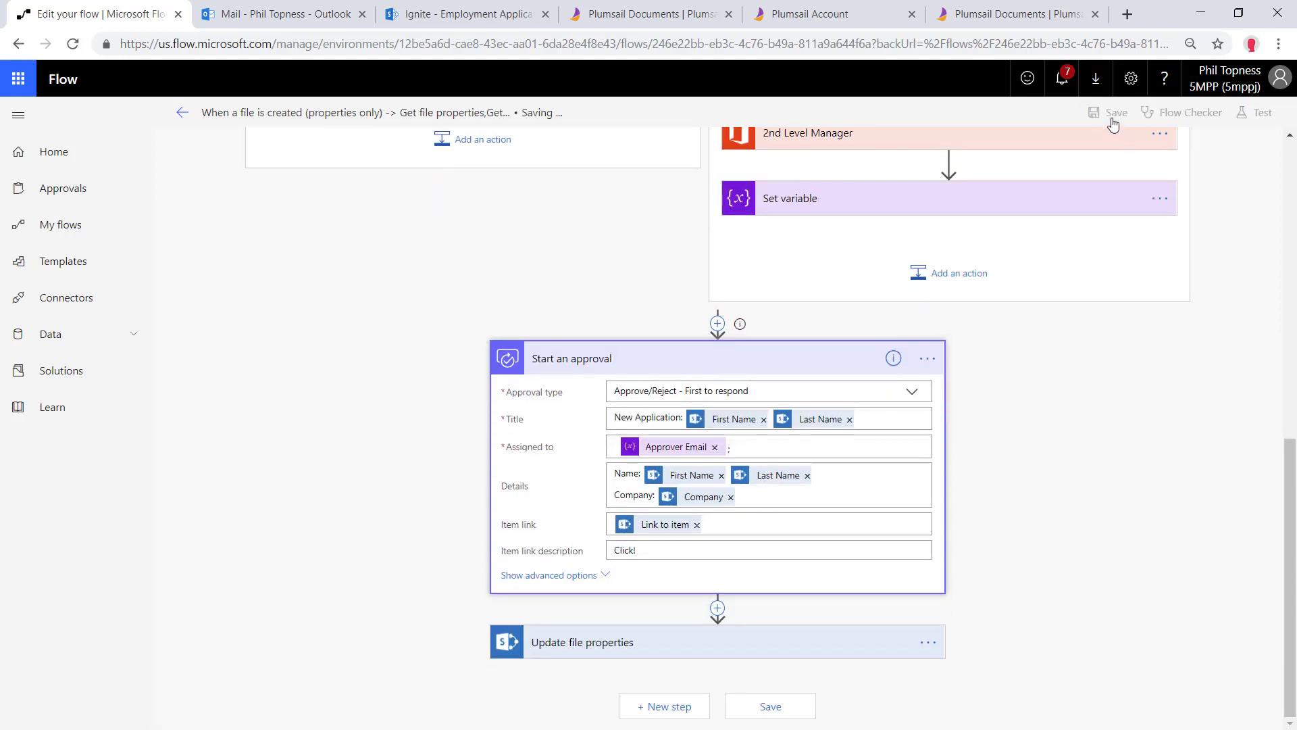